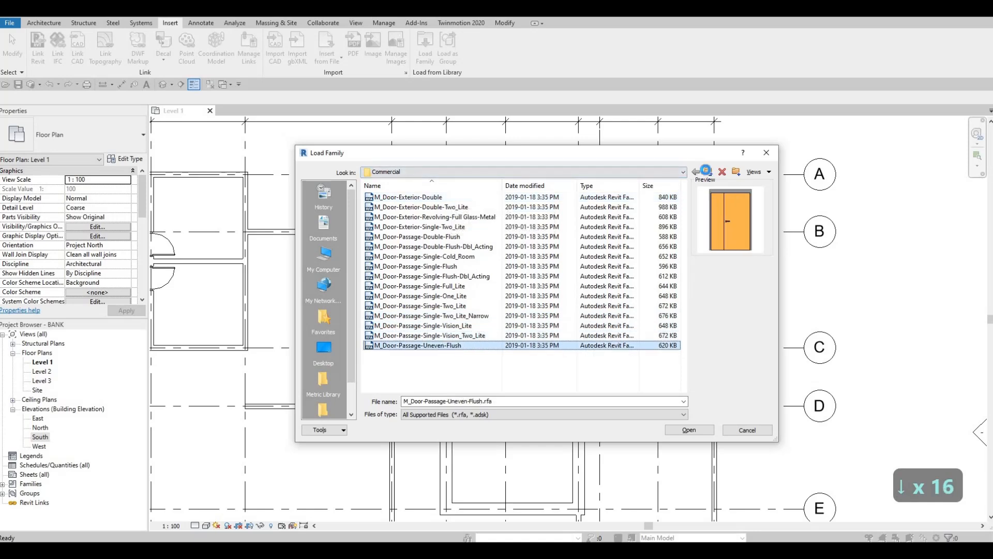
# Load the Residential door family M_Door-Interior-Double-Pocket-2_Panel-Wood with its 1800 x 2000mm type
pyautogui.click(708, 171)
pyautogui.doubleClick(416, 218)
pyautogui.click(428, 199)
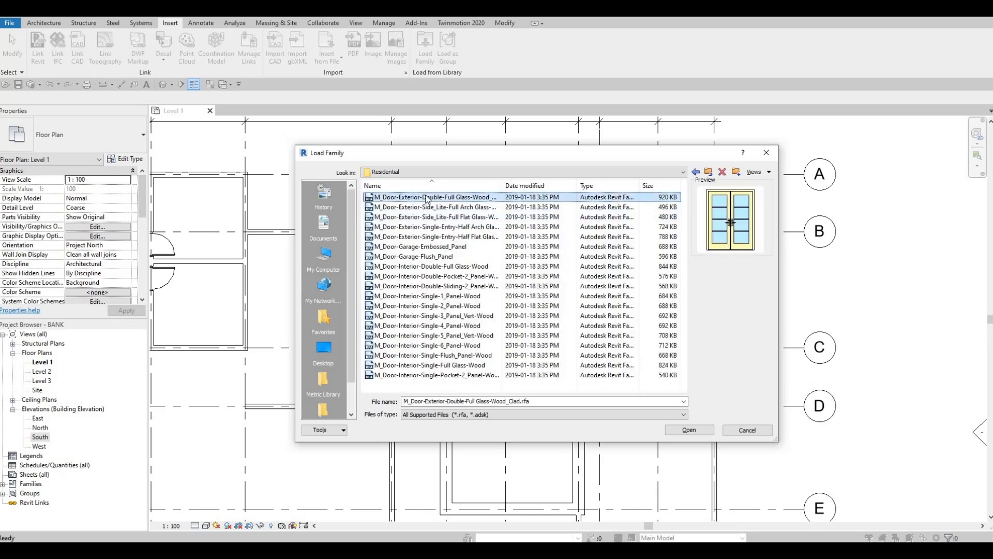
pyautogui.press('Down')
pyautogui.press('Down')
pyautogui.press('Down')
pyautogui.press('Down')
pyautogui.press('Down')
pyautogui.press('Down')
pyautogui.press('Down')
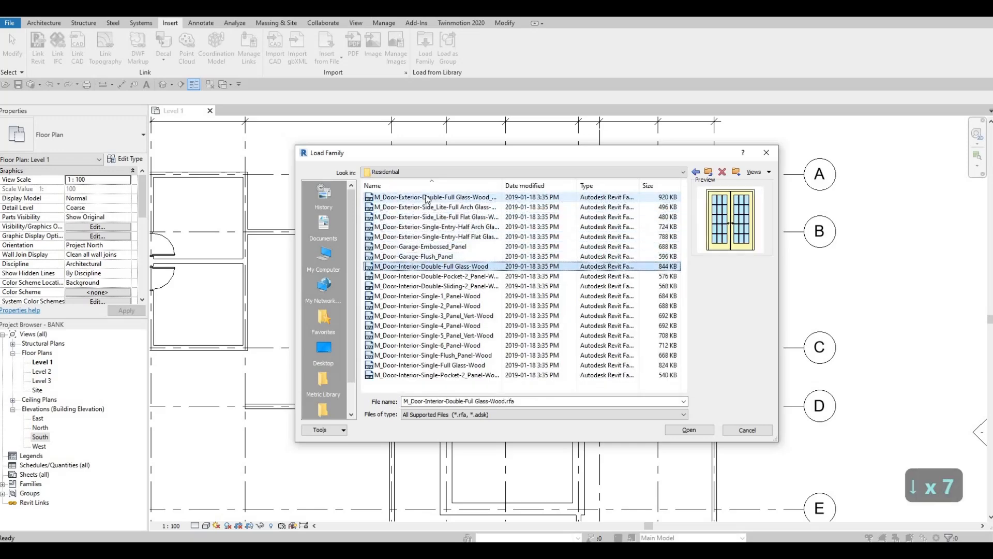
pyautogui.press('Down')
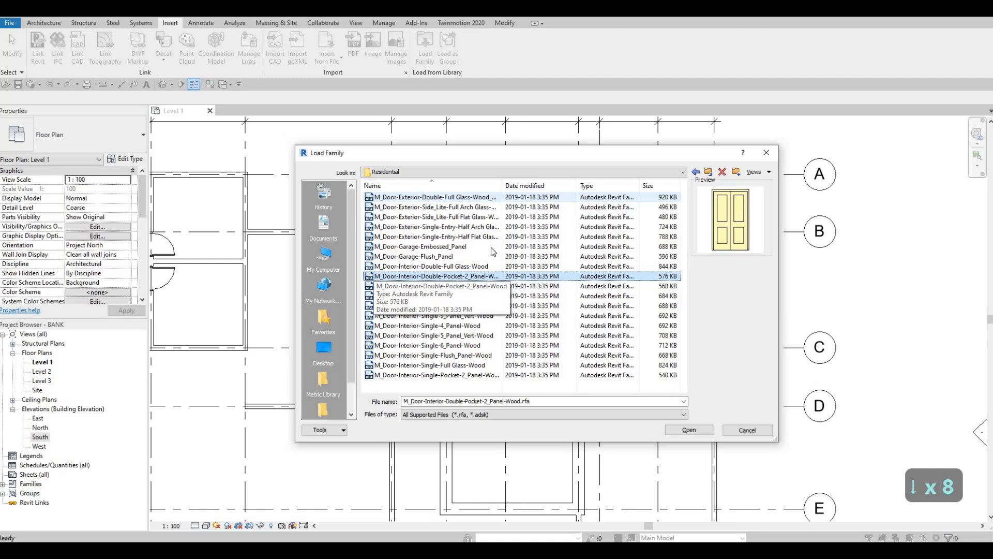
pyautogui.click(673, 429)
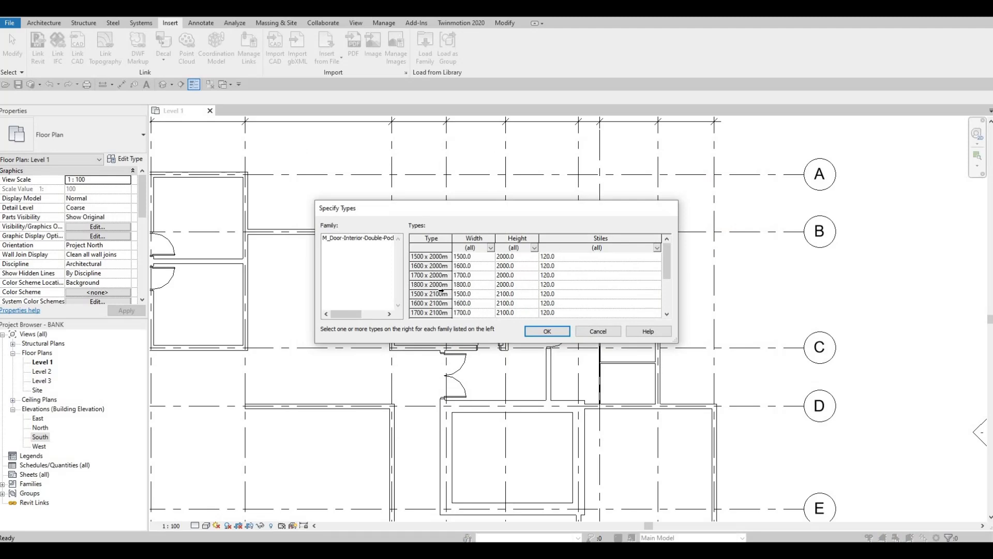
pyautogui.click(419, 284)
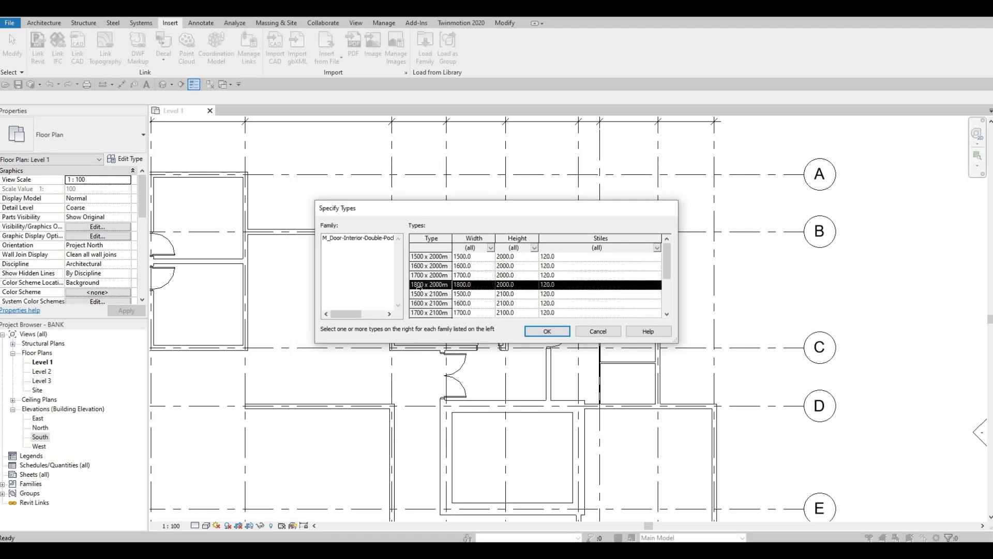
pyautogui.click(539, 332)
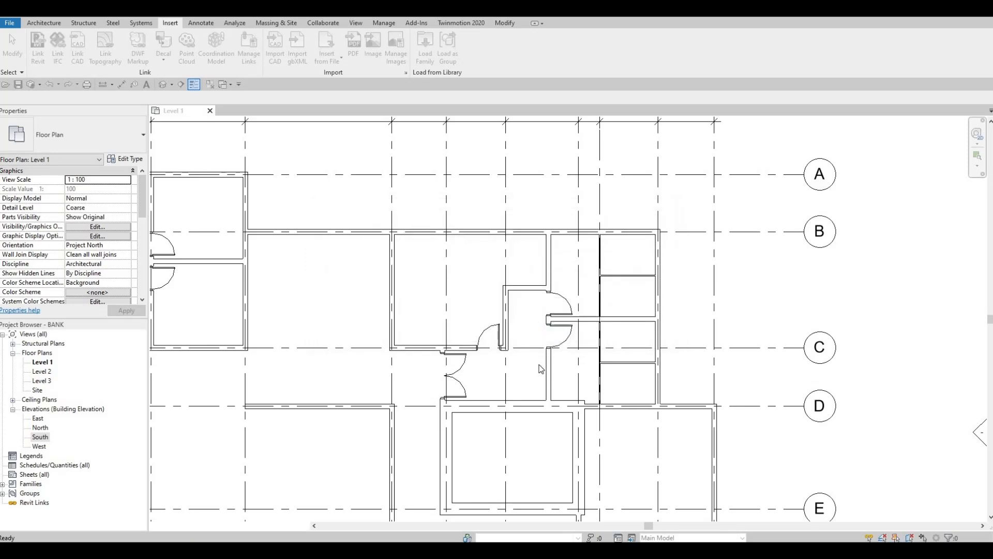
pyautogui.moveTo(537, 275); pyautogui.dragTo(527, 258, button='middle')
pyautogui.press('c')
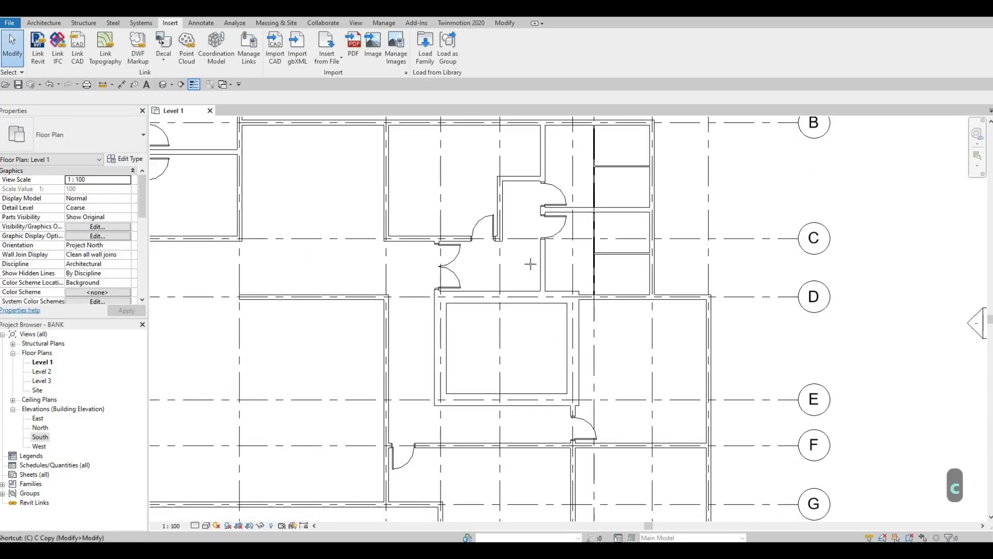
pyautogui.press('m')
pyautogui.press('Escape')
pyautogui.press('Escape')
# Place the 1800 x 2000mm double pocket door in the partition wall between grids F and H, about 1500 mm below grid F
pyautogui.press('d')
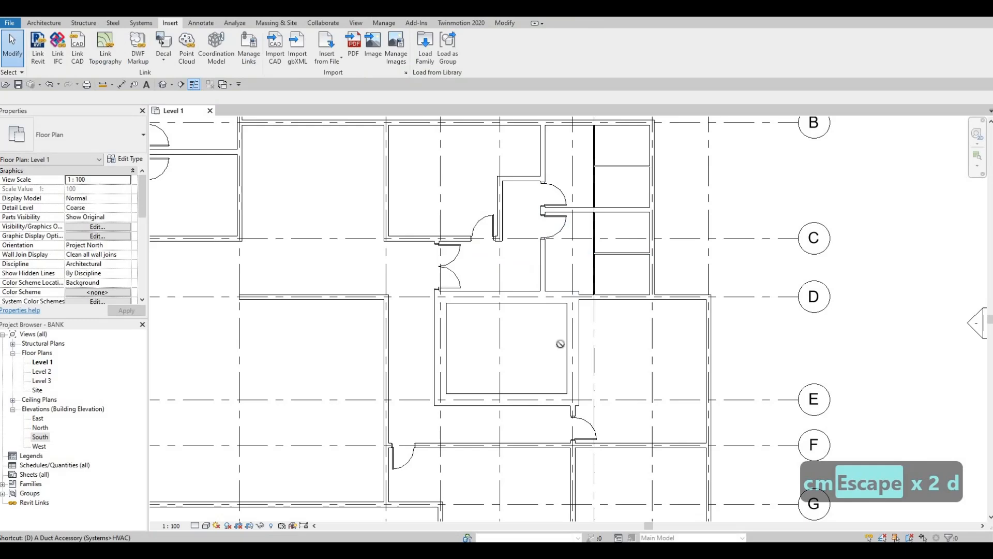
pyautogui.press('r')
pyautogui.scroll(-1, 568, 455)
pyautogui.moveTo(570, 460); pyautogui.dragTo(567, 308, button='middle')
pyautogui.scroll(2, 568, 317)
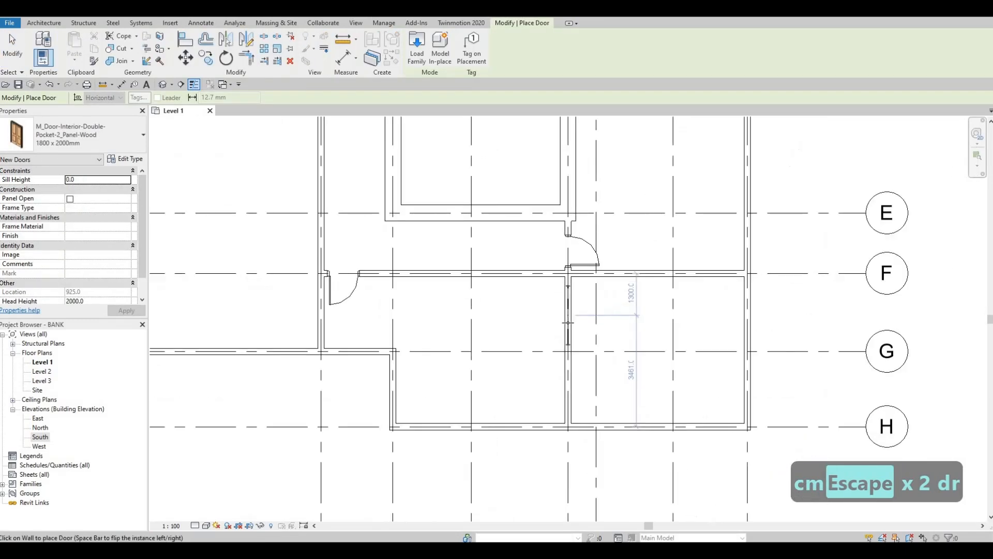
pyautogui.scroll(2, 571, 311)
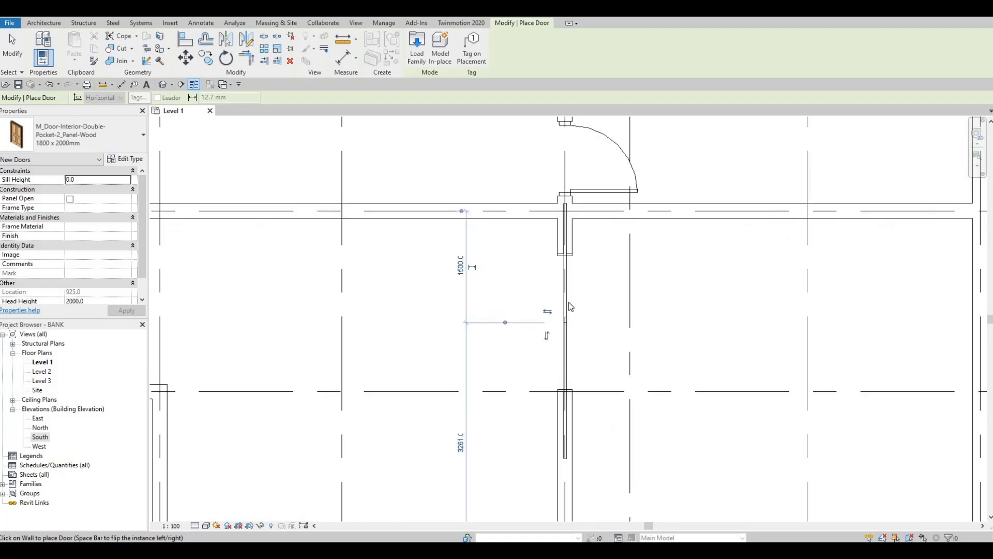
pyautogui.press('Escape')
pyautogui.press('Escape')
# Nudge the double pocket door 24 increments down its partition wall, toward grid G
pyautogui.click(569, 302)
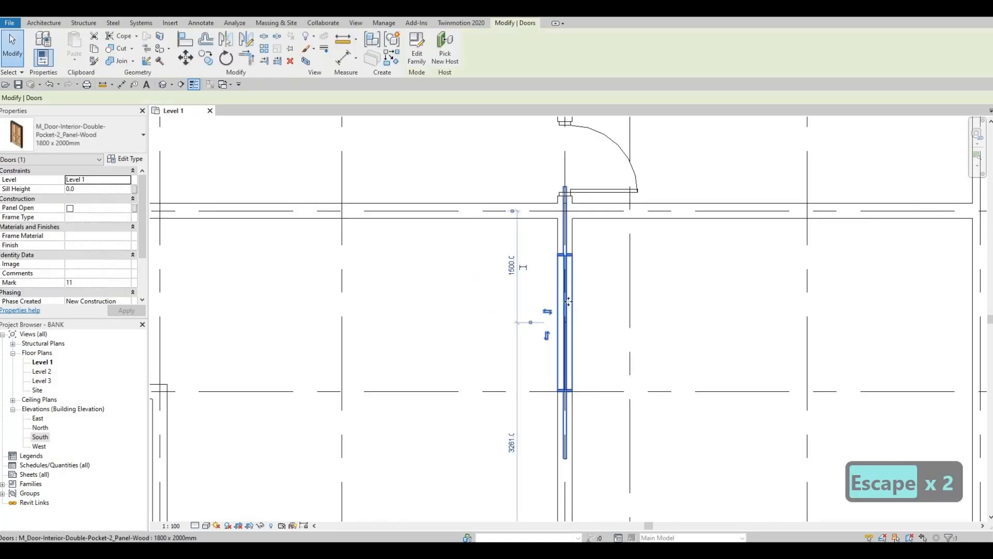
pyautogui.press('Down')
pyautogui.press('Down')
pyautogui.press('Down')
pyautogui.press('Down')
pyautogui.press('Down')
pyautogui.press('Down')
pyautogui.press('Down')
pyautogui.press('Down')
pyautogui.press('Down')
pyautogui.press('Down')
pyautogui.press('Down')
pyautogui.press('Down')
pyautogui.press('Down')
pyautogui.press('Down')
pyautogui.press('Down')
pyautogui.press('Down')
pyautogui.press('Down')
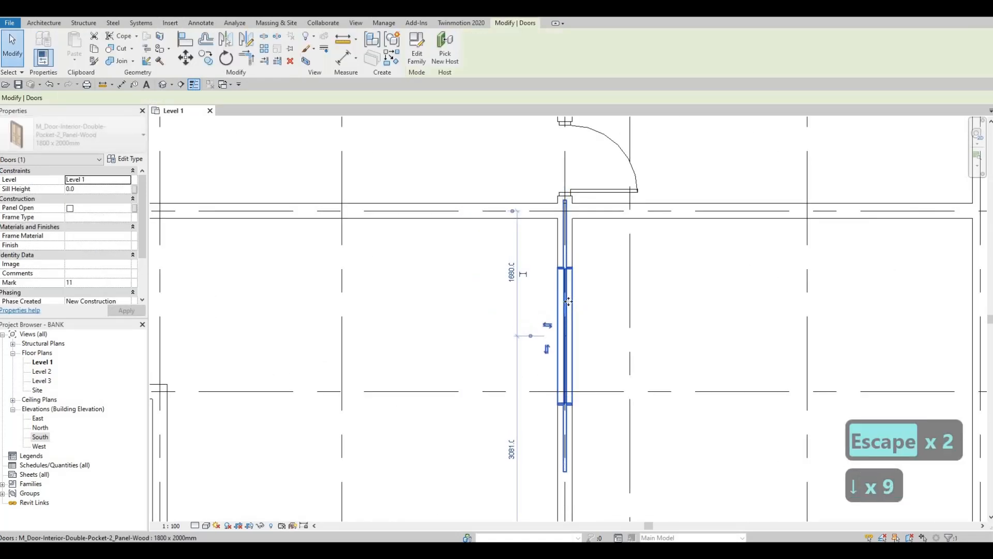
pyautogui.press('Down')
pyautogui.press('Down')
pyautogui.press('Down')
pyautogui.press('Down')
pyautogui.press('Down')
pyautogui.press('Down')
pyautogui.press('Down')
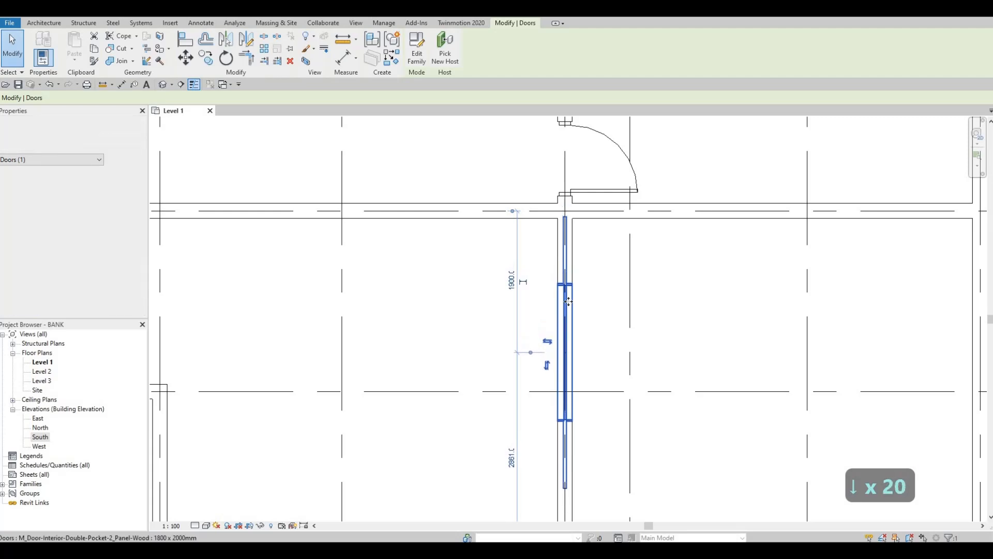
pyautogui.press('Escape')
pyautogui.press('Escape')
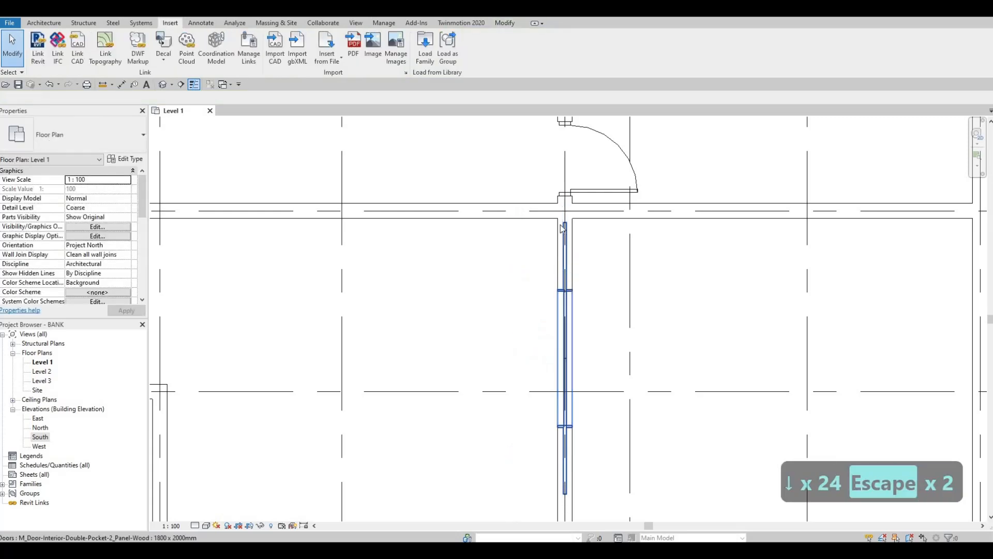
# Examine the placed pocket door and the small cubicles between grids B and D
pyautogui.moveTo(555, 282); pyautogui.dragTo(562, 265, button='middle')
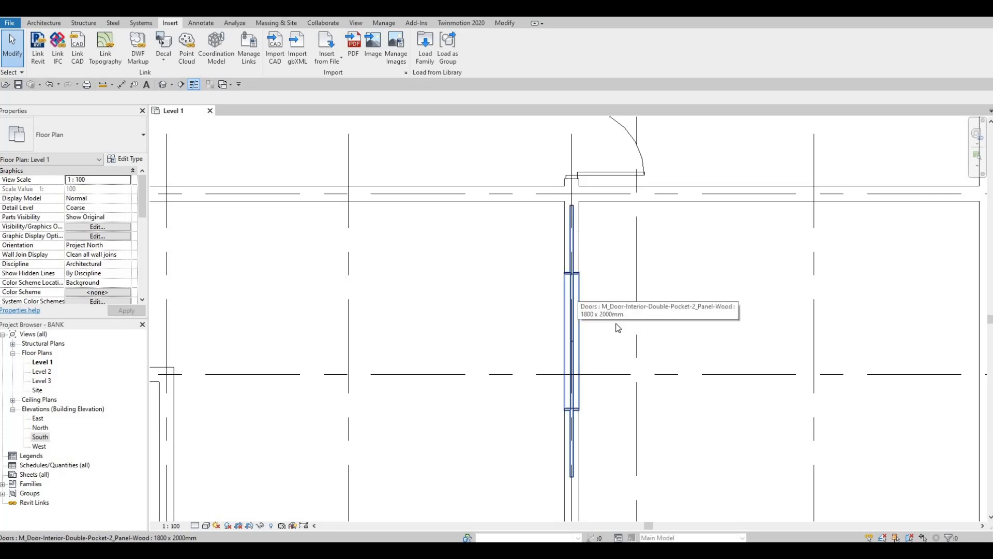
pyautogui.scroll(-3, 601, 290)
pyautogui.press('Escape')
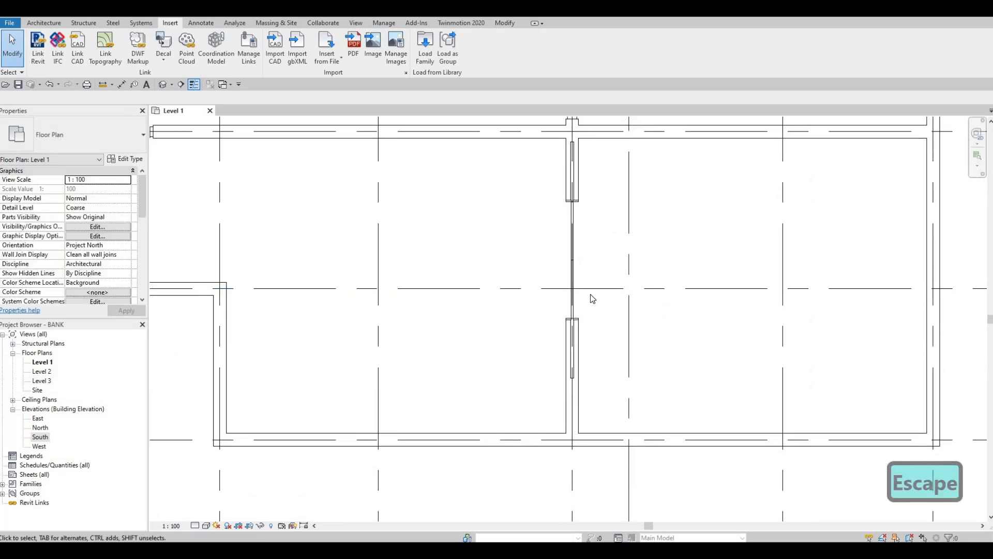
pyautogui.scroll(-3, 518, 298)
pyautogui.moveTo(515, 280); pyautogui.dragTo(527, 303, button='middle')
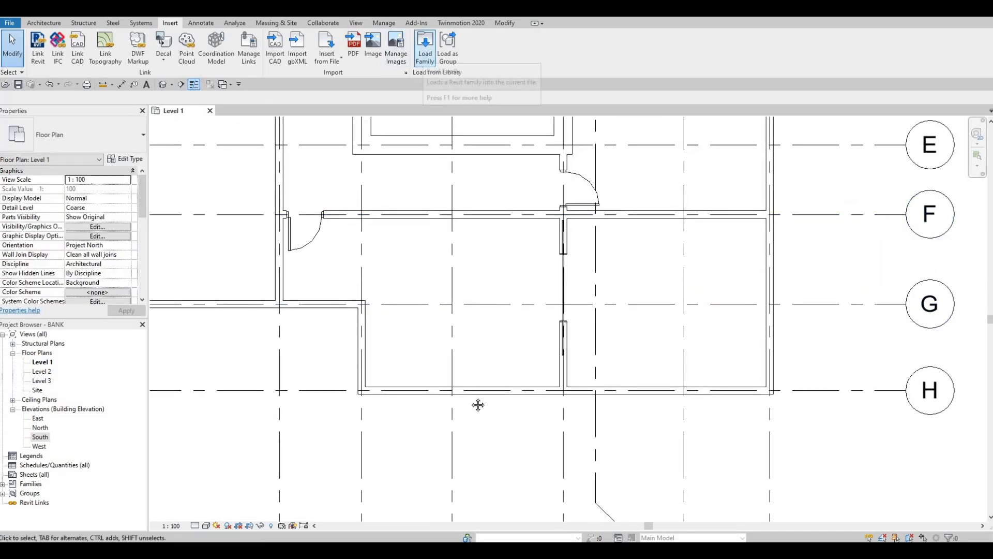
pyautogui.scroll(-2, 549, 218)
pyautogui.moveTo(560, 155); pyautogui.dragTo(536, 345, button='middle')
pyautogui.moveTo(559, 123); pyautogui.dragTo(535, 313, button='middle')
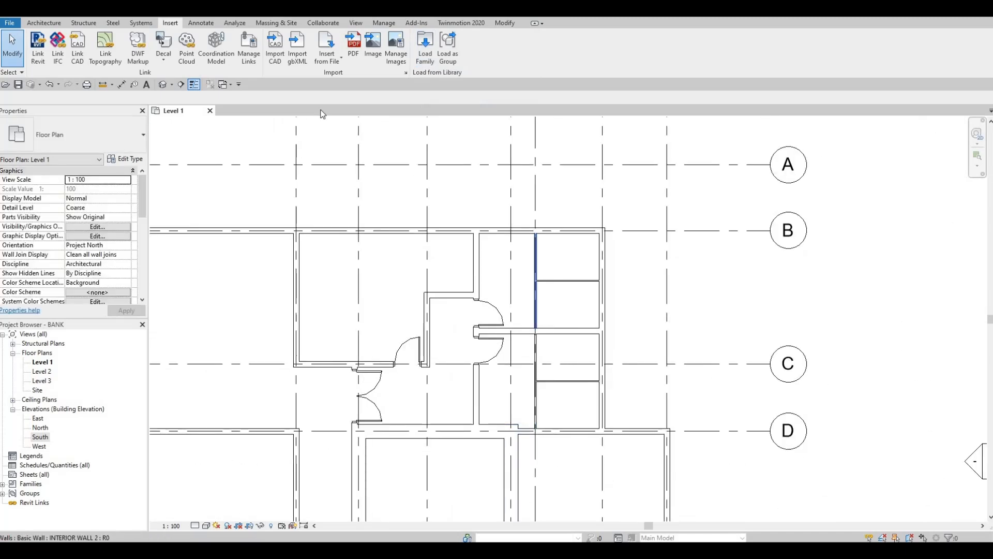
# Load the Residential door family M_Door-Interior-Single-1_Panel-Wood with its 750 x 2000mm type
pyautogui.click(425, 45)
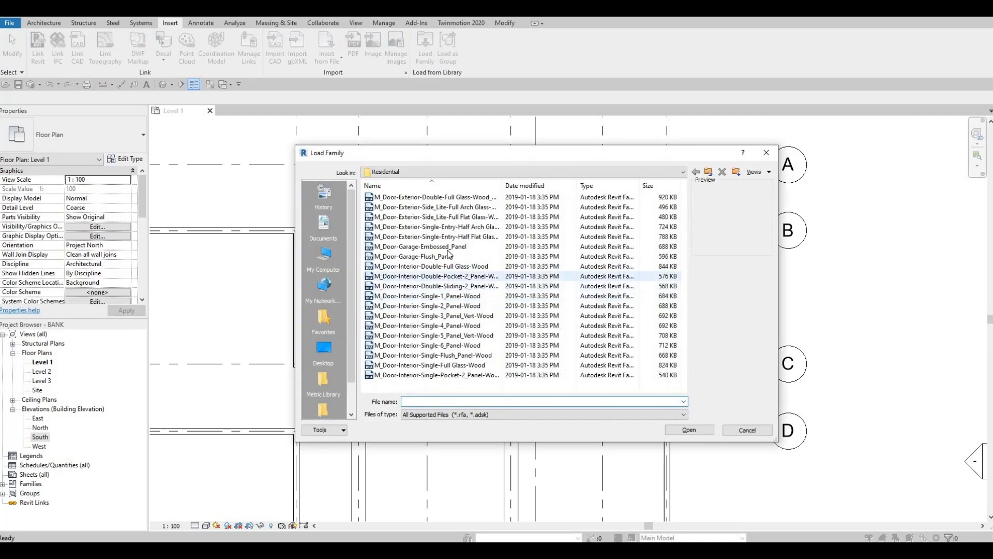
pyautogui.click(448, 247)
pyautogui.press('Down')
pyautogui.press('Down')
pyautogui.press('Down')
pyautogui.press('Down')
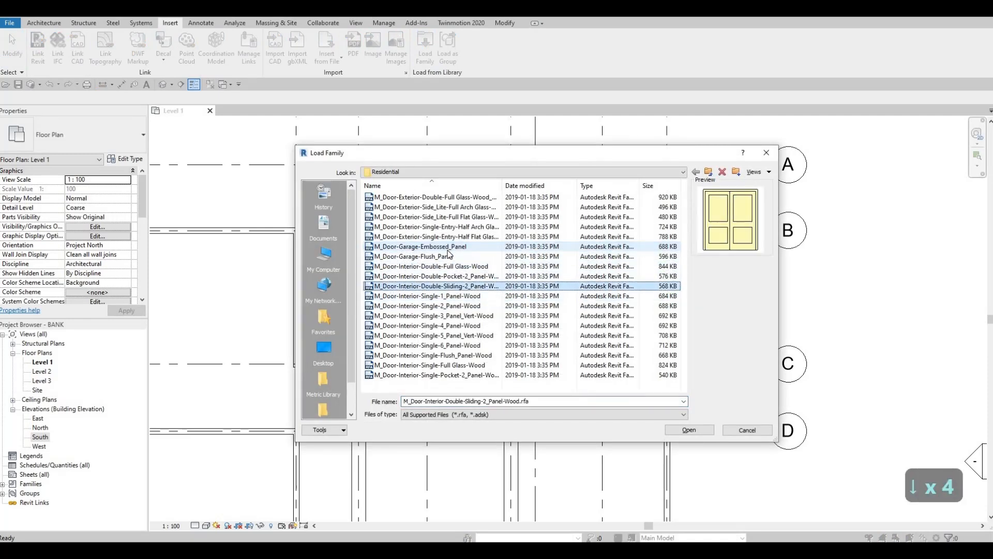
pyautogui.press('Down')
pyautogui.press('Down')
pyautogui.press('Down')
pyautogui.press('Down')
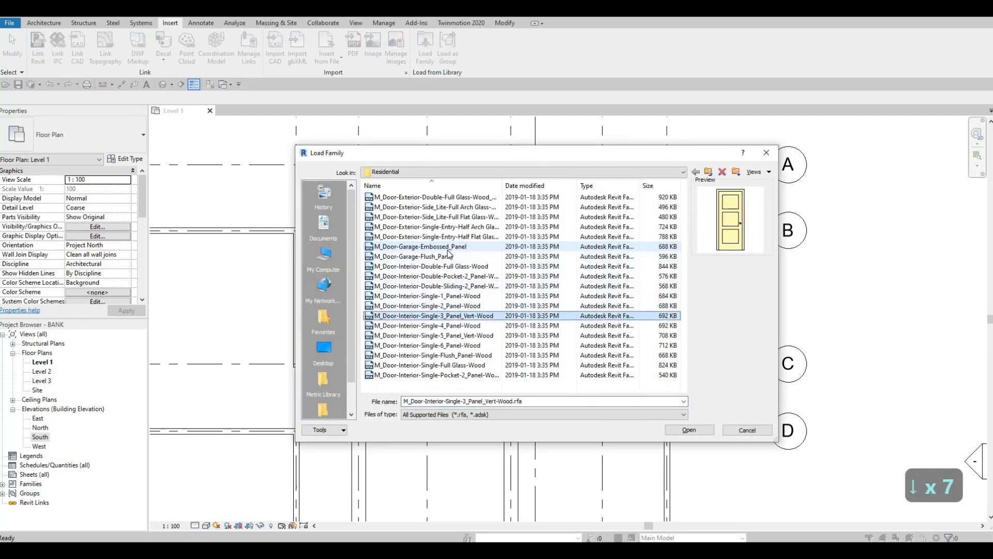
pyautogui.press('Down')
pyautogui.press('Down')
pyautogui.press('Down')
pyautogui.press('Down')
pyautogui.press('Up')
pyautogui.press('Down')
pyautogui.press('Down')
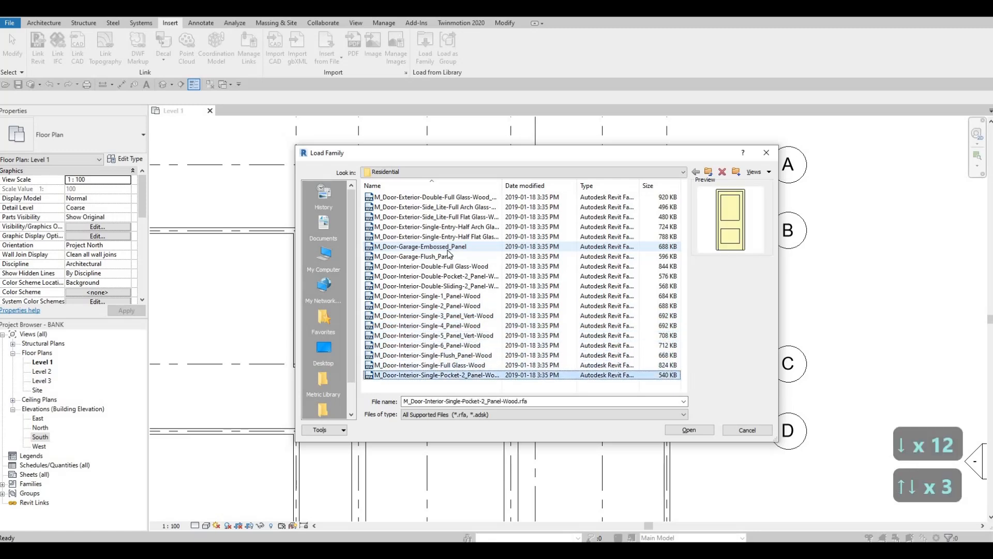
pyautogui.press('Up')
pyautogui.press('Up')
pyautogui.press('Up')
pyautogui.press('Up')
pyautogui.press('Up')
pyautogui.press('Up')
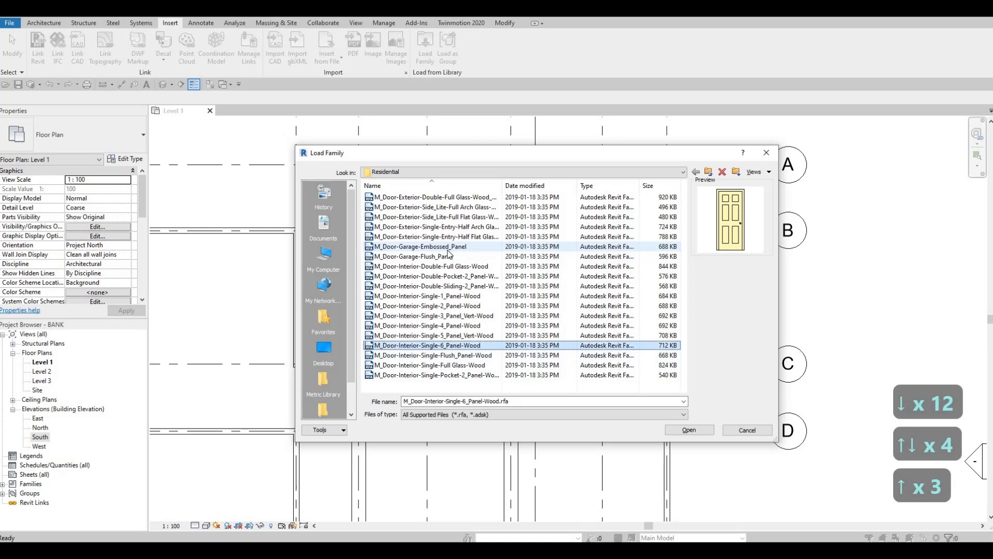
pyautogui.press('Up')
pyautogui.press('Up')
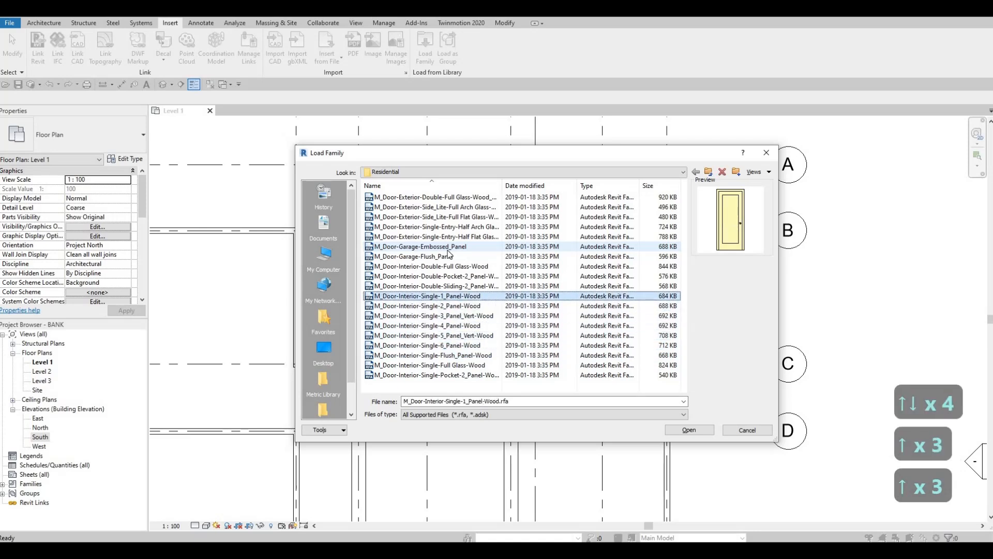
pyautogui.click(708, 433)
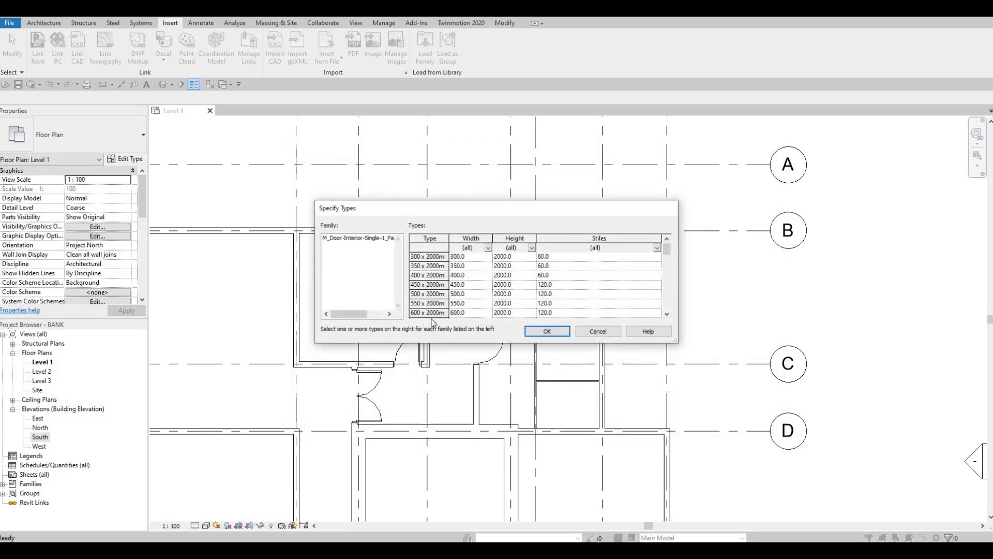
pyautogui.scroll(-1, 432, 302)
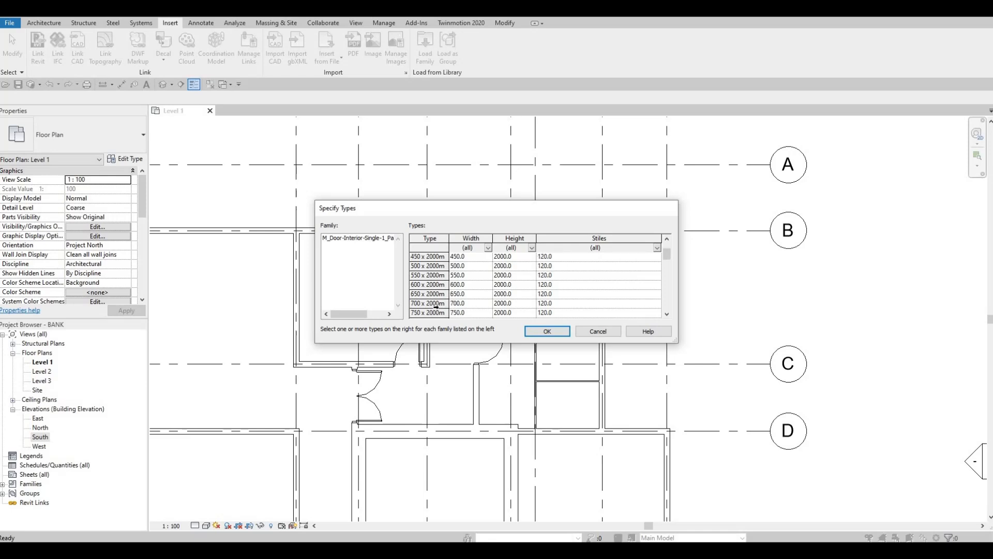
pyautogui.click(552, 314)
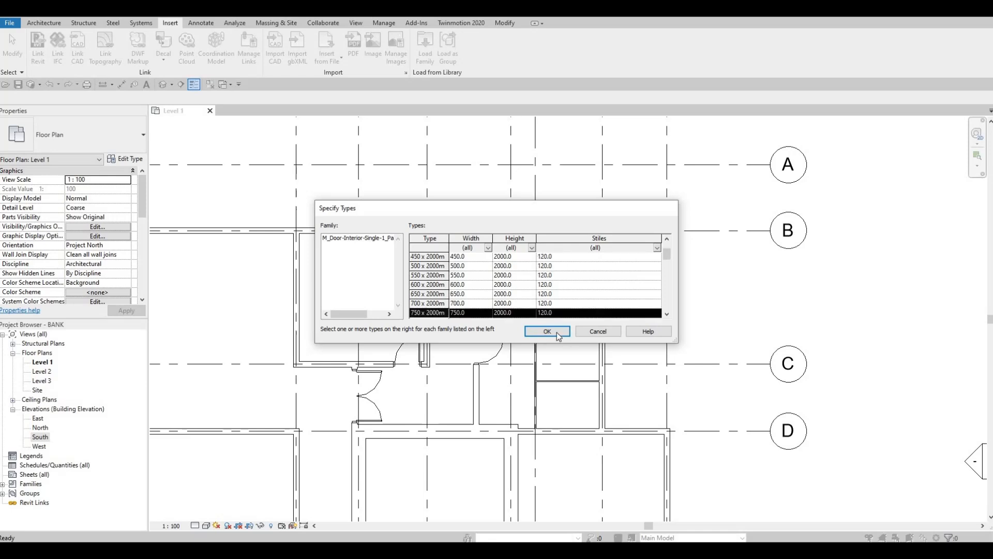
pyautogui.click(557, 332)
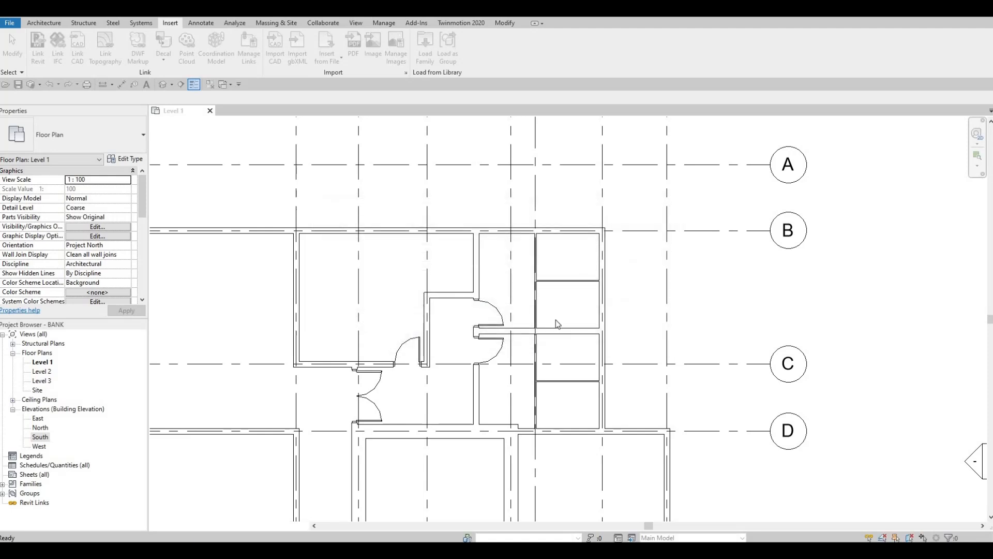
pyautogui.press('Up')
pyautogui.press('Up')
pyautogui.press('c')
pyautogui.press('m')
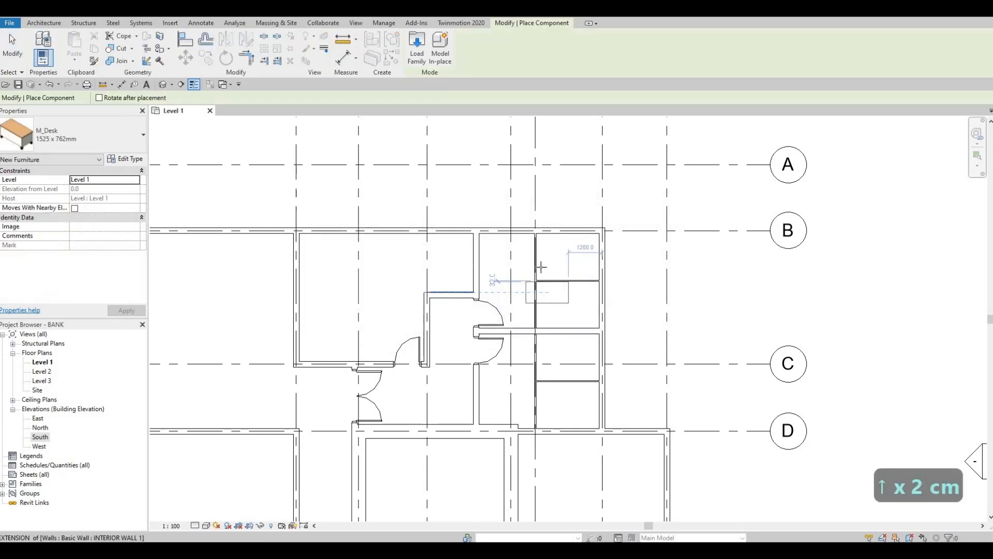
pyautogui.press('Escape')
pyautogui.press('Escape')
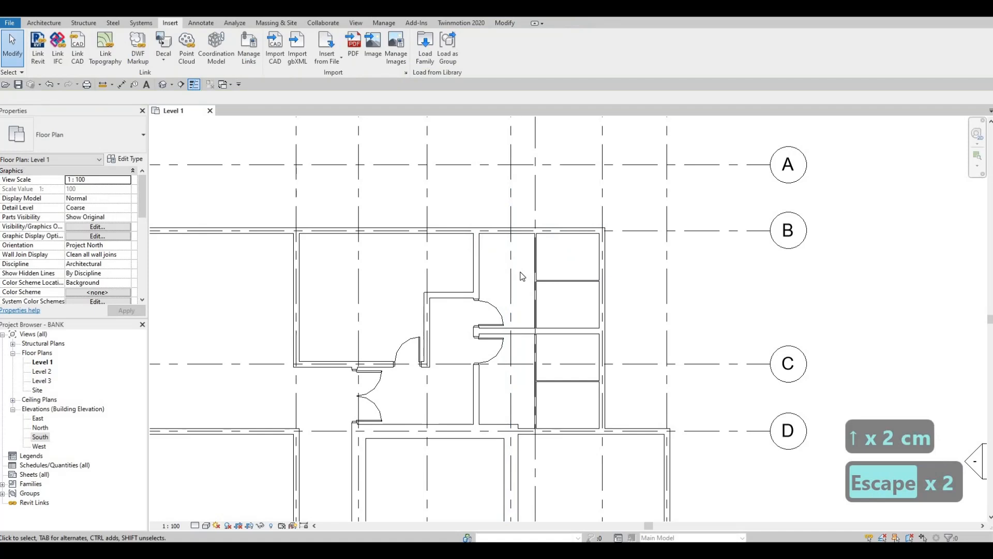
pyautogui.press('Escape')
# Place a 750 x 2000mm single door in the uppermost cubicle's front wall, about 600 mm below grid B, hinged nearest grid B and swinging inward
pyautogui.press('d')
pyautogui.press('r')
pyautogui.scroll(1, 533, 261)
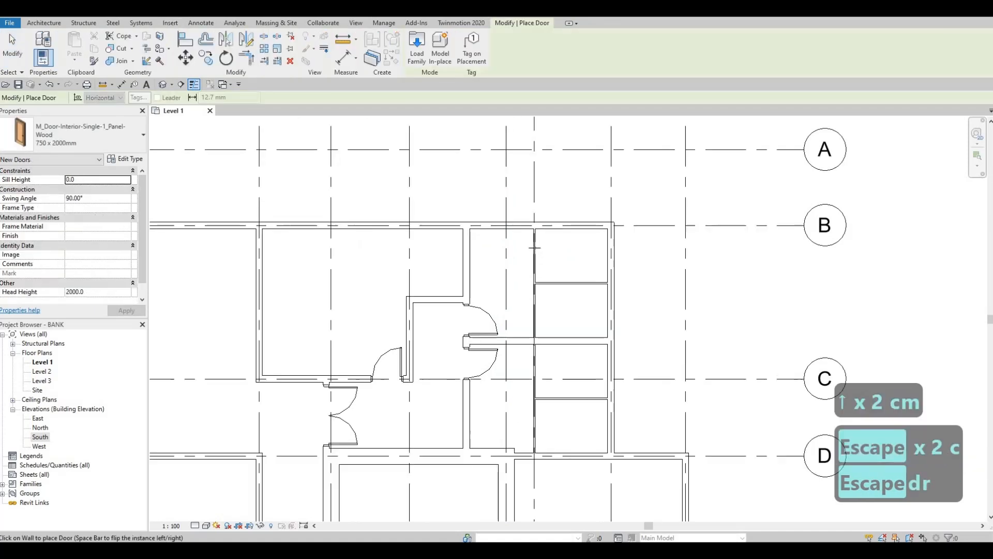
pyautogui.scroll(1, 534, 247)
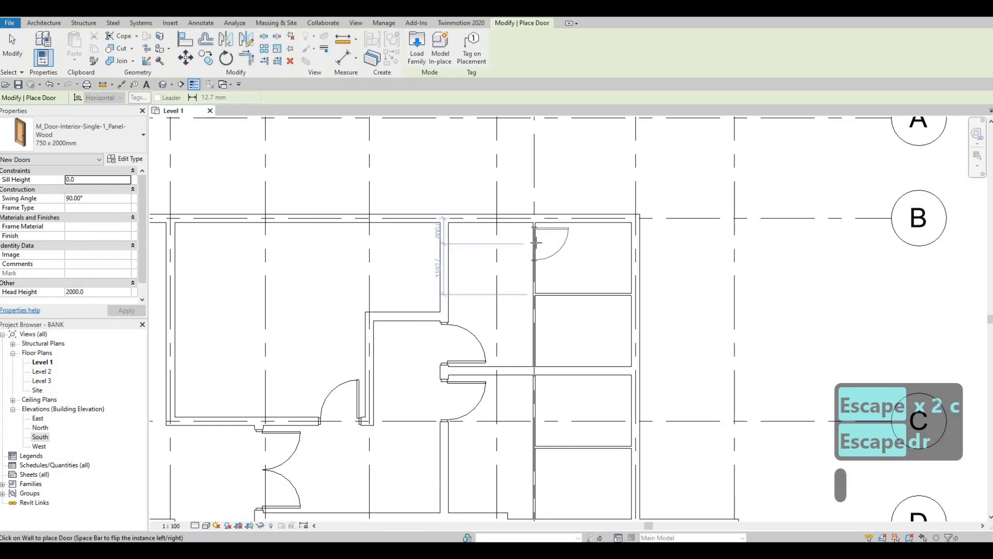
pyautogui.press('space')
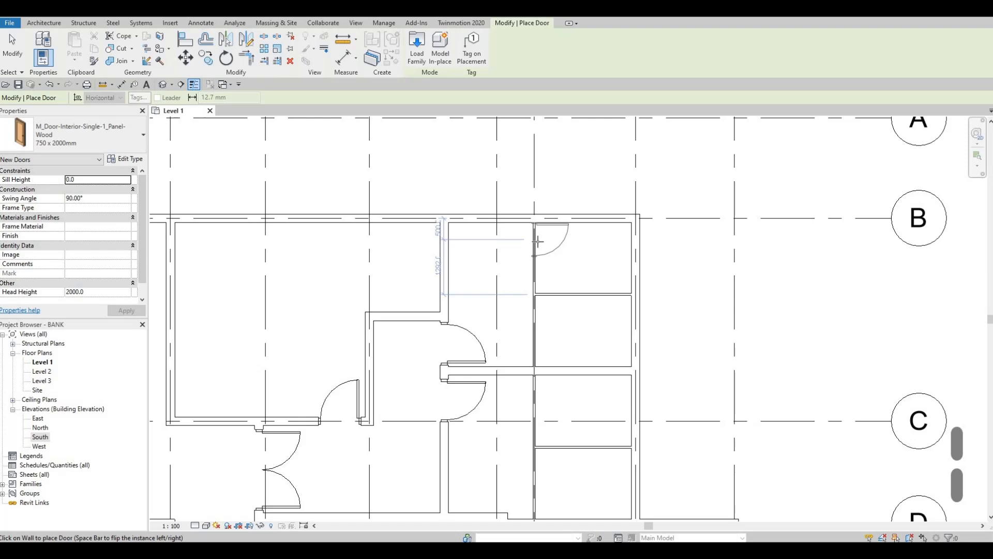
pyautogui.click(537, 243)
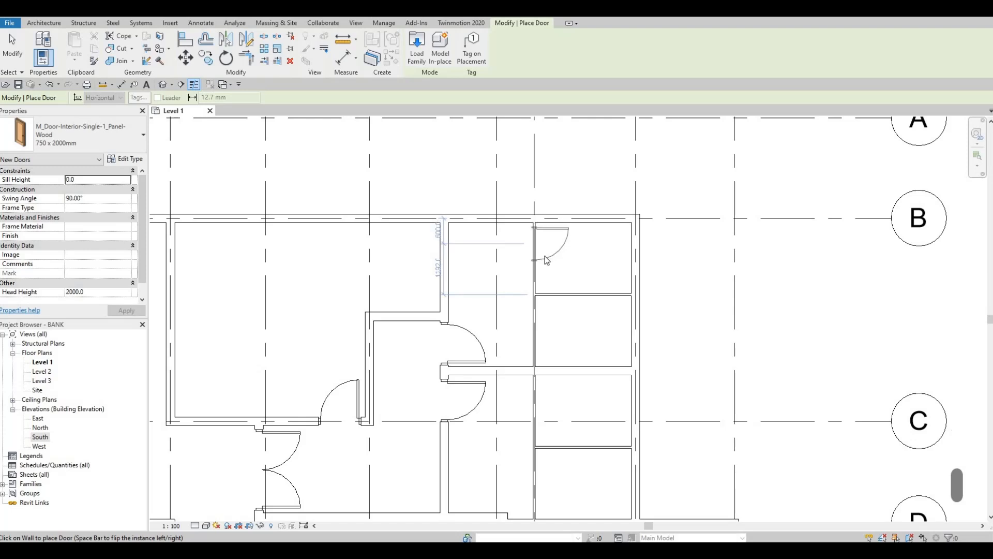
pyautogui.press('Escape')
pyautogui.press('Escape')
pyautogui.press('Escape')
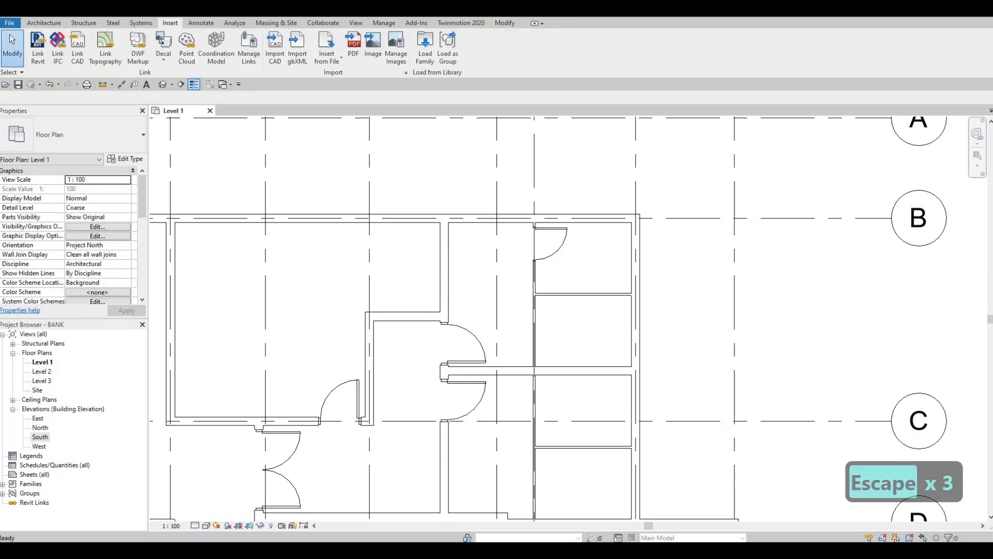
# Start loading a family and browse the Canada library to the Plumbing, Architectural, Fixtures, Water Closets folder
pyautogui.press('Escape')
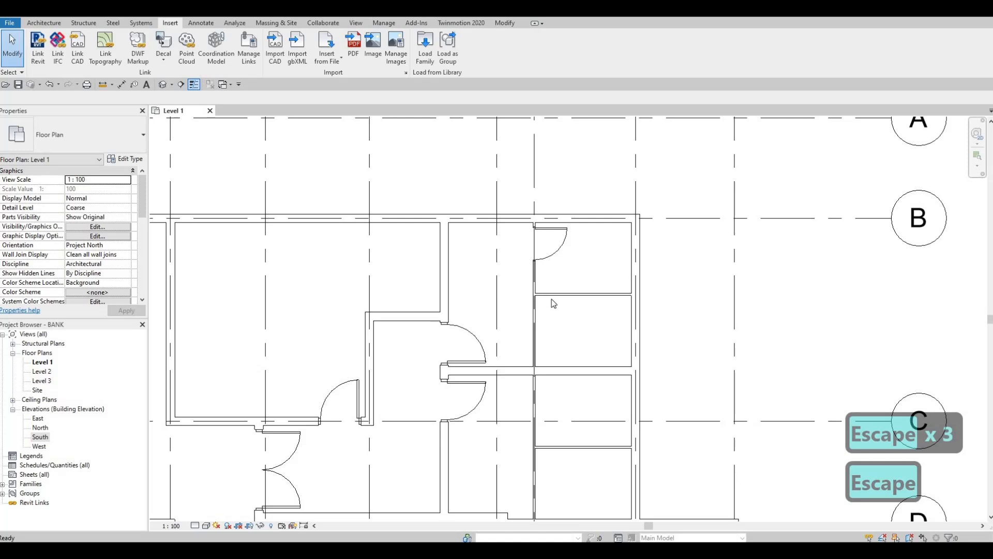
pyautogui.scroll(-1, 554, 294)
pyautogui.moveTo(566, 328); pyautogui.dragTo(597, 319, button='middle')
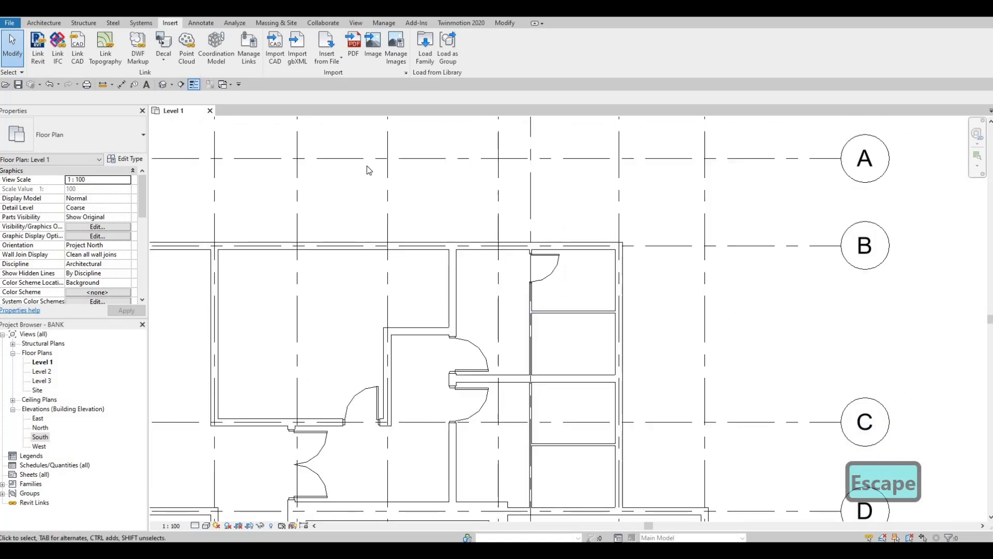
pyautogui.click(423, 60)
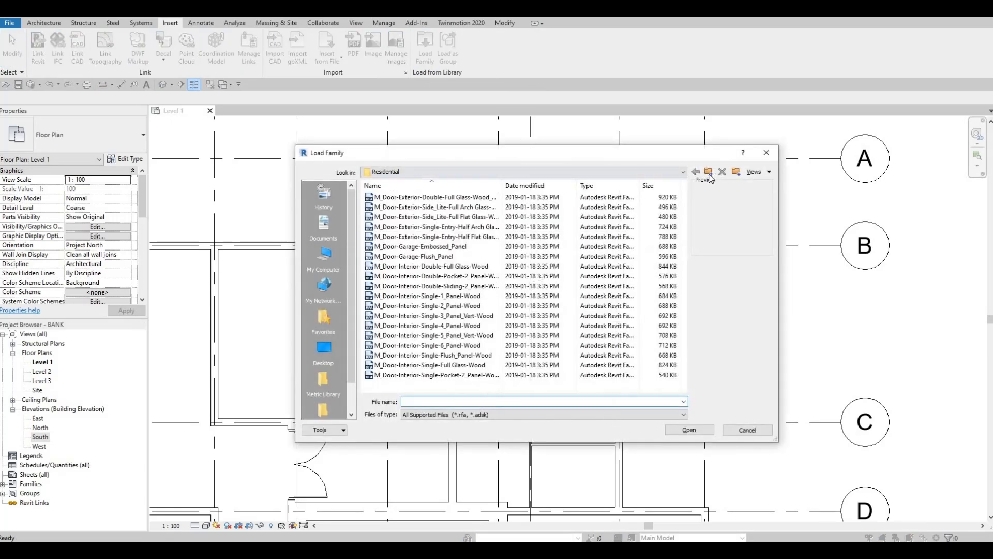
pyautogui.click(709, 176)
pyautogui.click(709, 176)
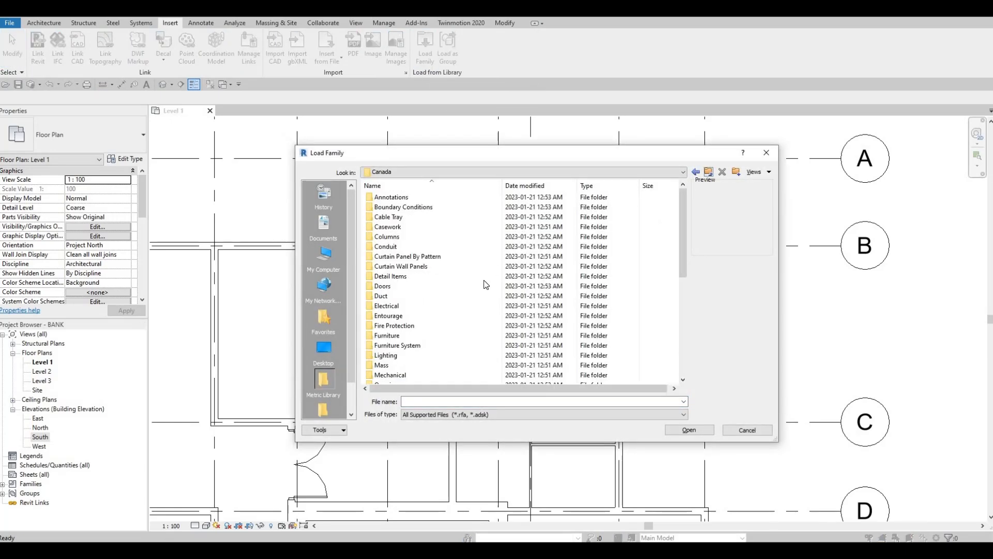
pyautogui.scroll(-3, 393, 326)
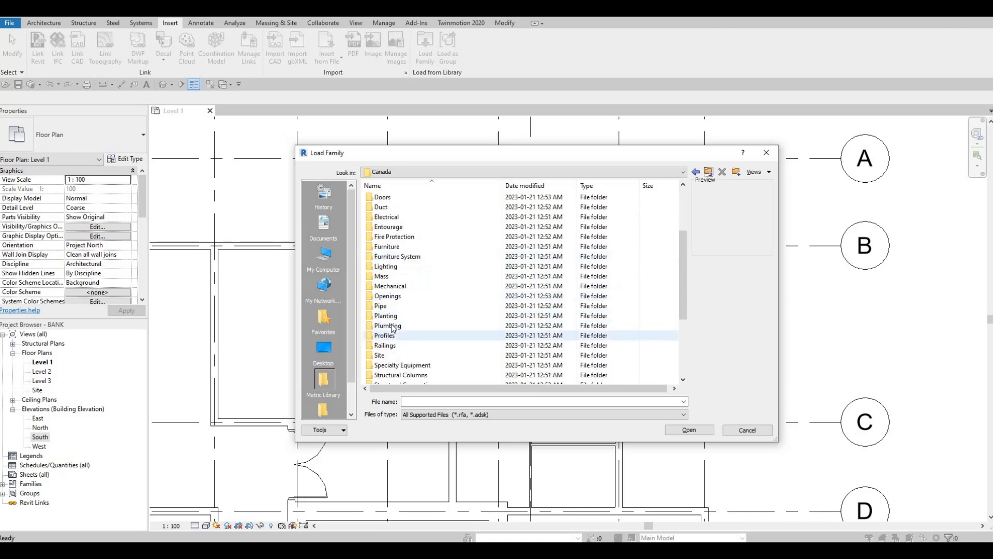
pyautogui.doubleClick(393, 326)
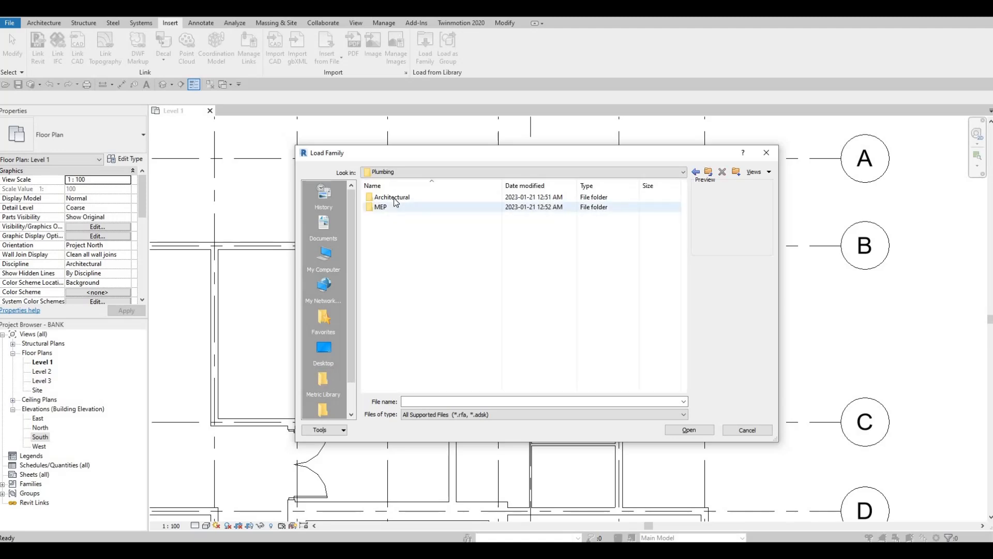
pyautogui.doubleClick(395, 198)
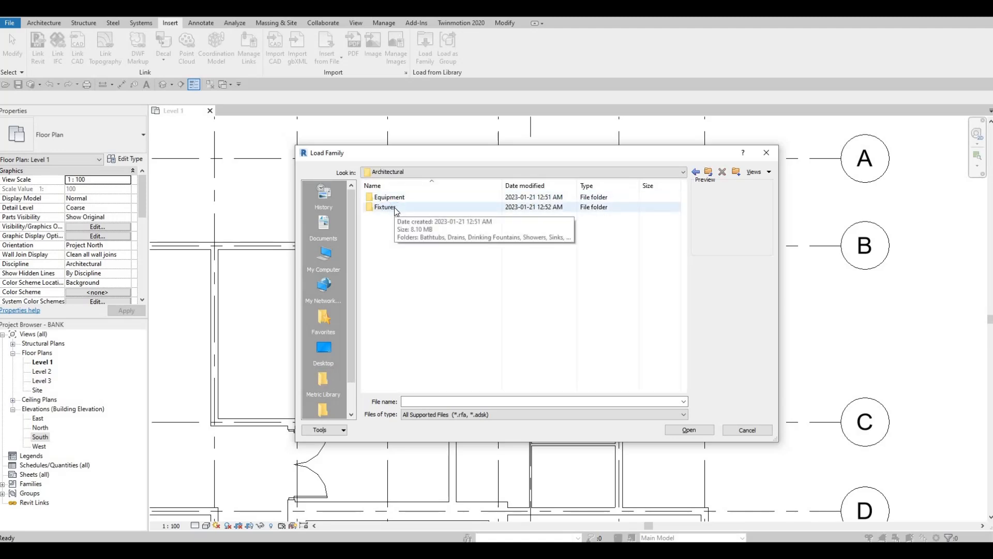
pyautogui.doubleClick(394, 206)
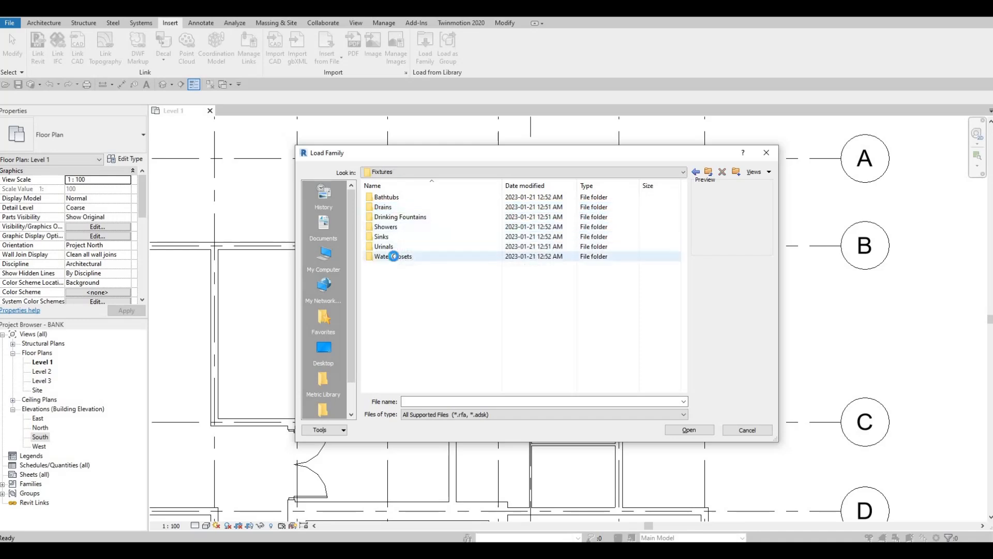
pyautogui.doubleClick(398, 257)
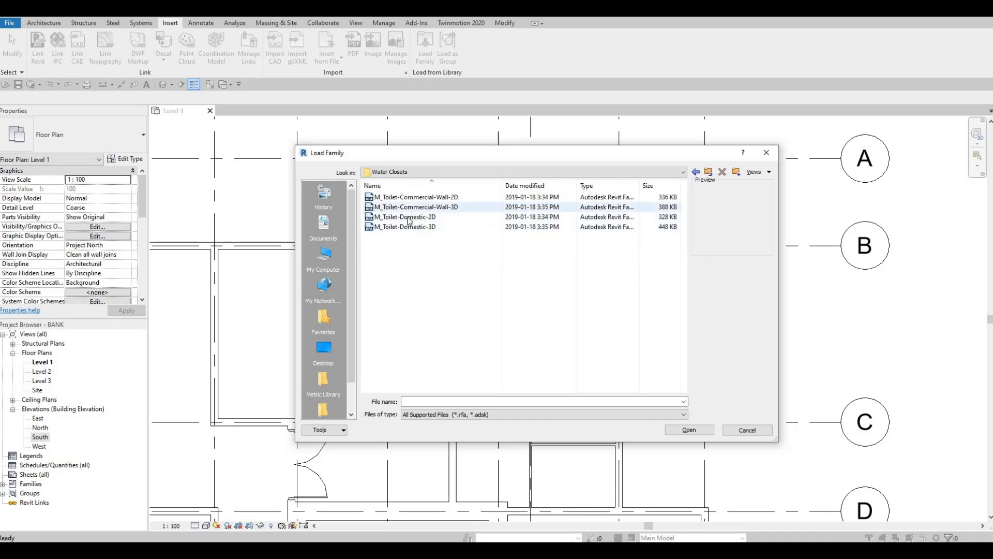
# Load the wall-mounted toilet family M_Toilet-Commercial-Wall-2D
pyautogui.click(410, 218)
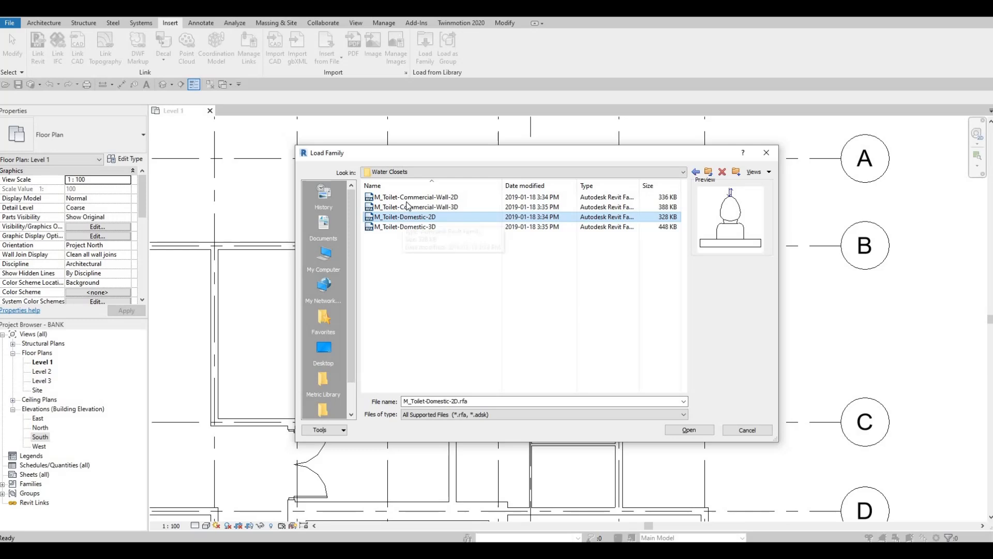
pyautogui.click(405, 199)
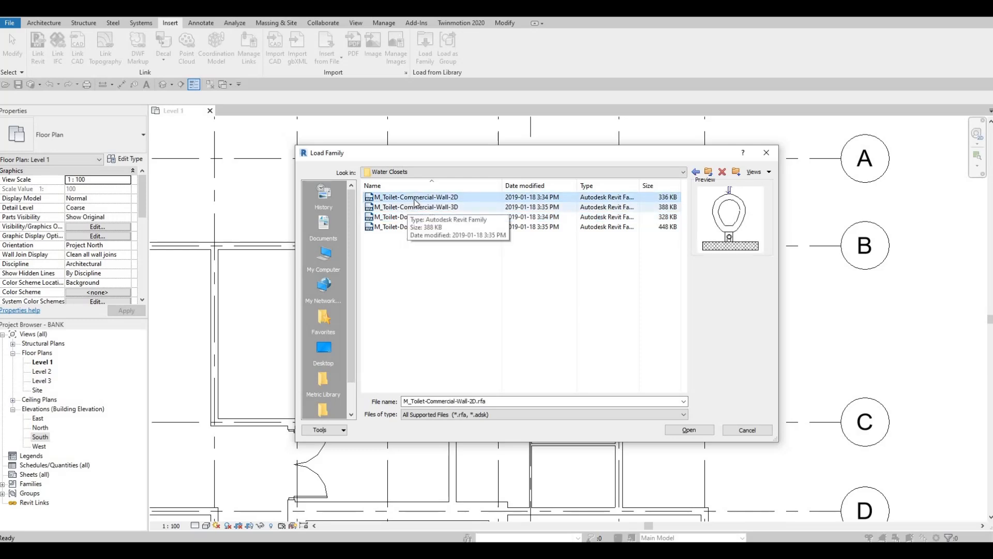
pyautogui.click(692, 430)
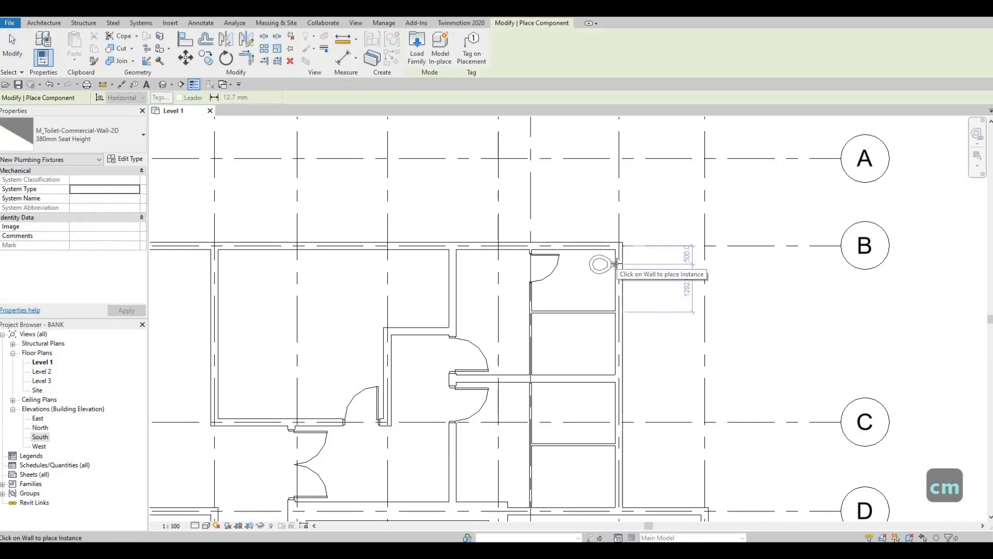
# Place a 380mm Seat Height toilet on the uppermost cubicle's exterior wall, about 400 mm below grid B, and nudge it three increments away from grid B
pyautogui.click(612, 264)
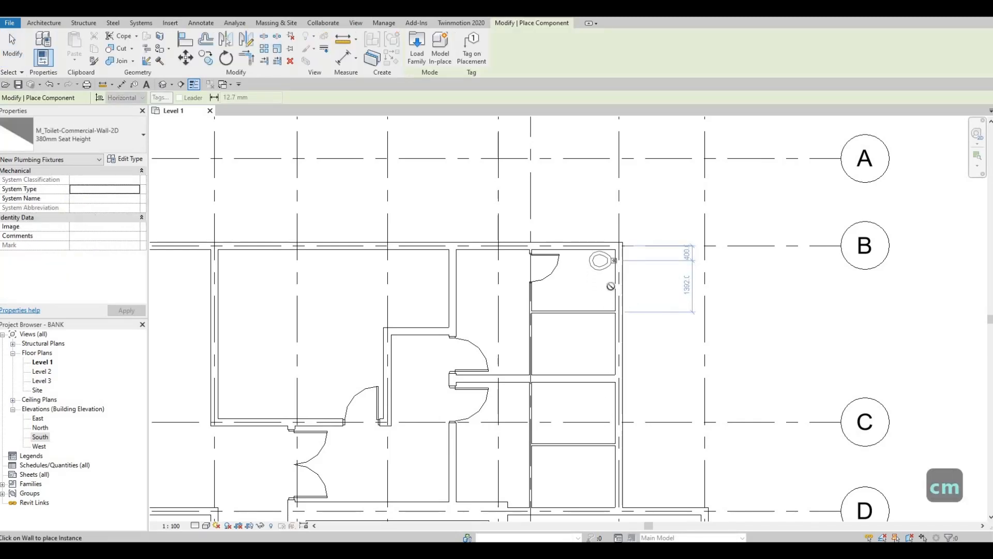
pyautogui.press('Escape')
pyautogui.press('Escape')
pyautogui.press('Escape')
pyautogui.click(611, 262)
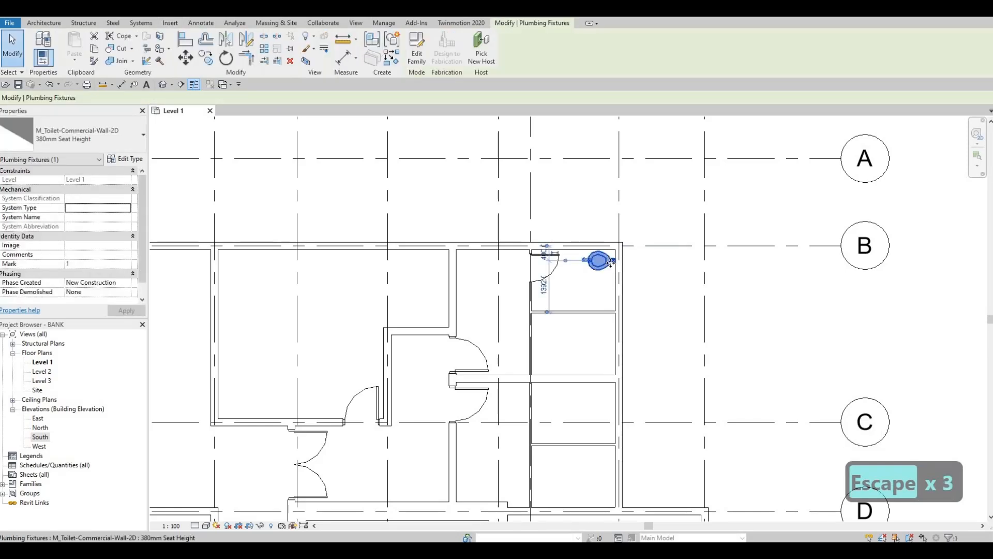
pyautogui.press('Down')
pyautogui.press('Down')
pyautogui.press('Down')
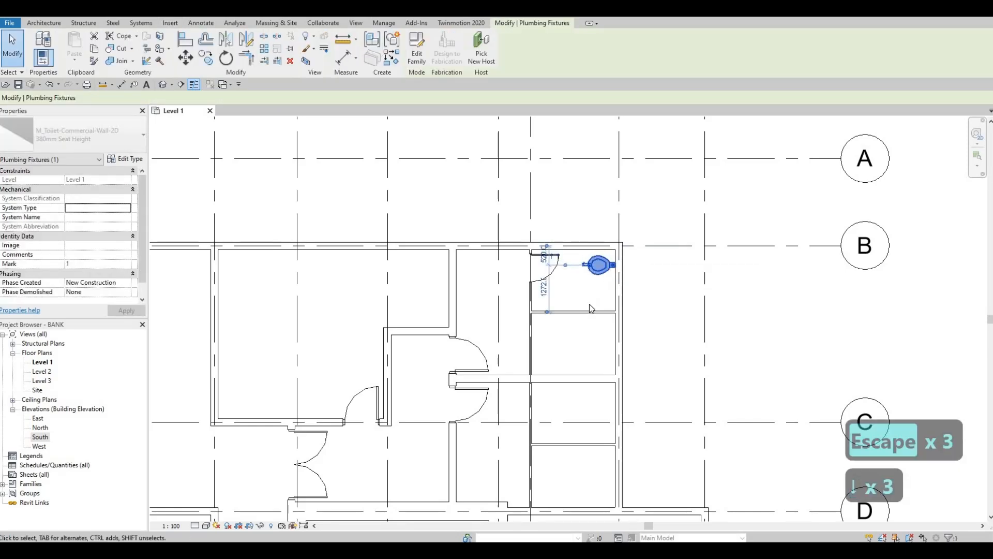
pyautogui.scroll(1, 595, 287)
pyautogui.press('Escape')
# Draw another INTERIOR WALL 2 divider across the second cubicle, about 713 mm below the existing divider, from front wall to exterior wall
pyautogui.click(569, 315)
pyautogui.moveTo(534, 274); pyautogui.dragTo(543, 230, button='middle')
pyautogui.scroll(-1, 543, 229)
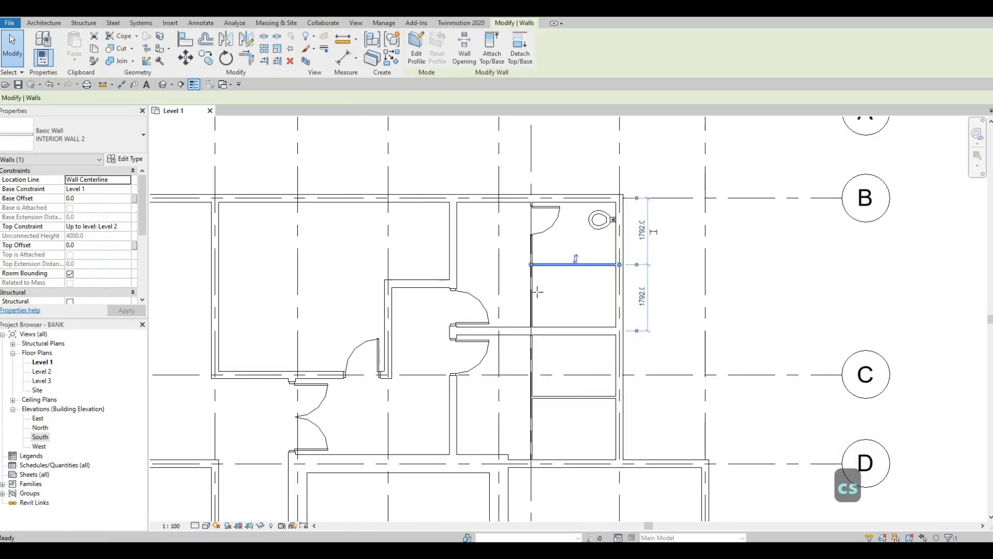
pyautogui.press('c')
pyautogui.press('s')
pyautogui.scroll(1, 589, 288)
pyautogui.click(628, 293)
pyautogui.press('Escape')
pyautogui.press('Escape')
# Move the uppermost cubicle's divider wall toward grid B, to about 1165 mm below the grid
pyautogui.click(593, 259)
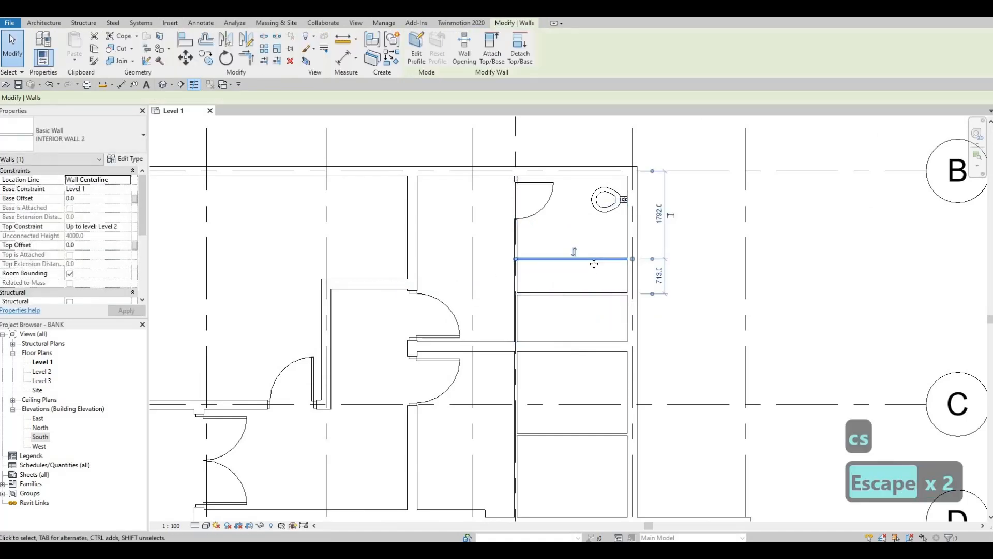
pyautogui.scroll(2, 593, 262)
pyautogui.moveTo(593, 265); pyautogui.dragTo(597, 213)
pyautogui.press('Escape')
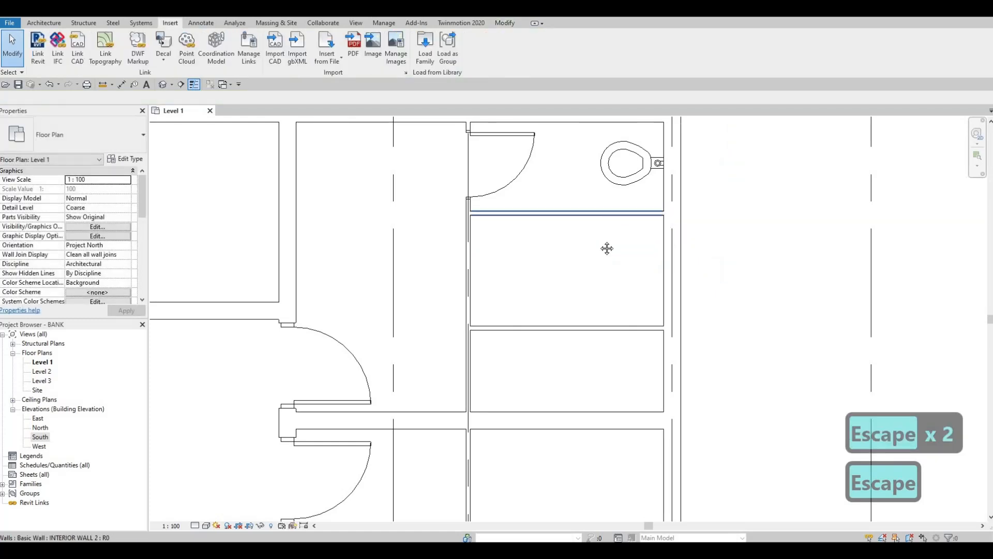
pyautogui.click(607, 216)
pyautogui.scroll(-2, 659, 234)
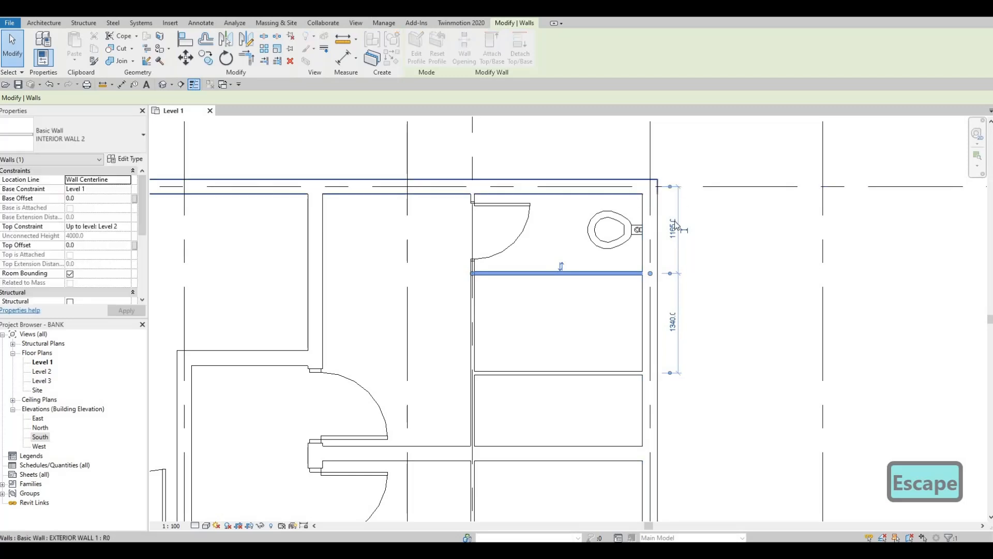
pyautogui.click(675, 250)
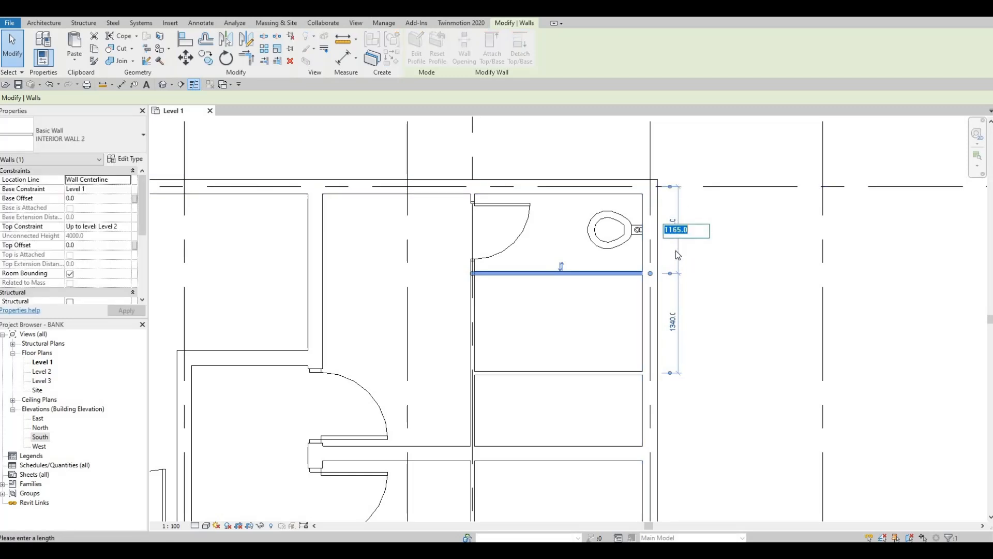
pyautogui.press('Escape')
# Set the spacing between the uppermost cubicle's divider and the newly drawn divider below it to 1150 mm
pyautogui.click(616, 373)
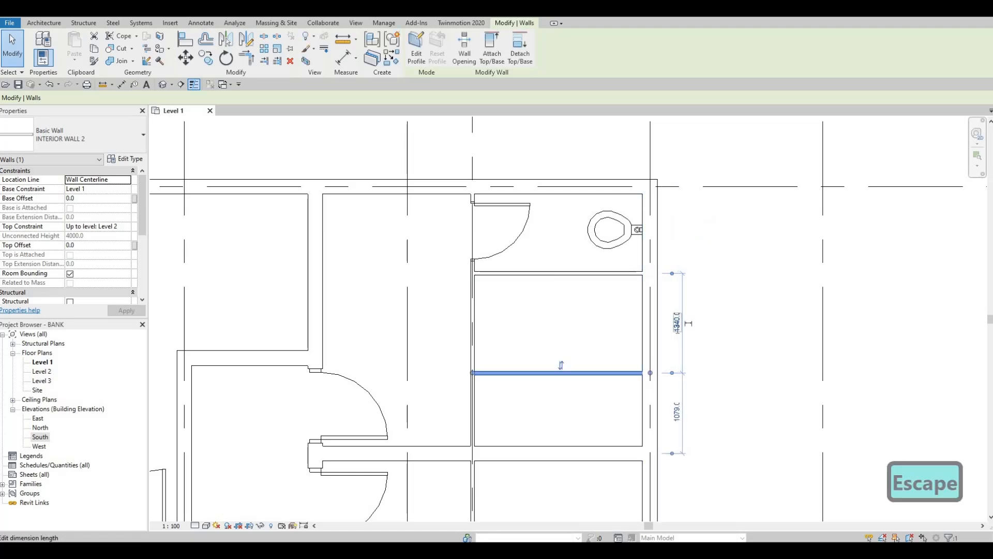
pyautogui.click(677, 329)
pyautogui.write('1')
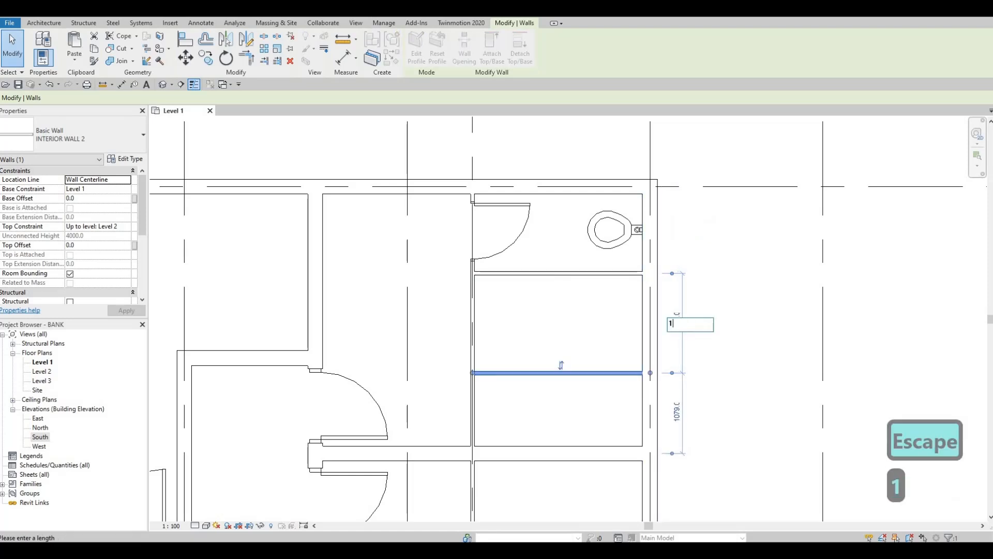
pyautogui.write('150')
pyautogui.press('Return')
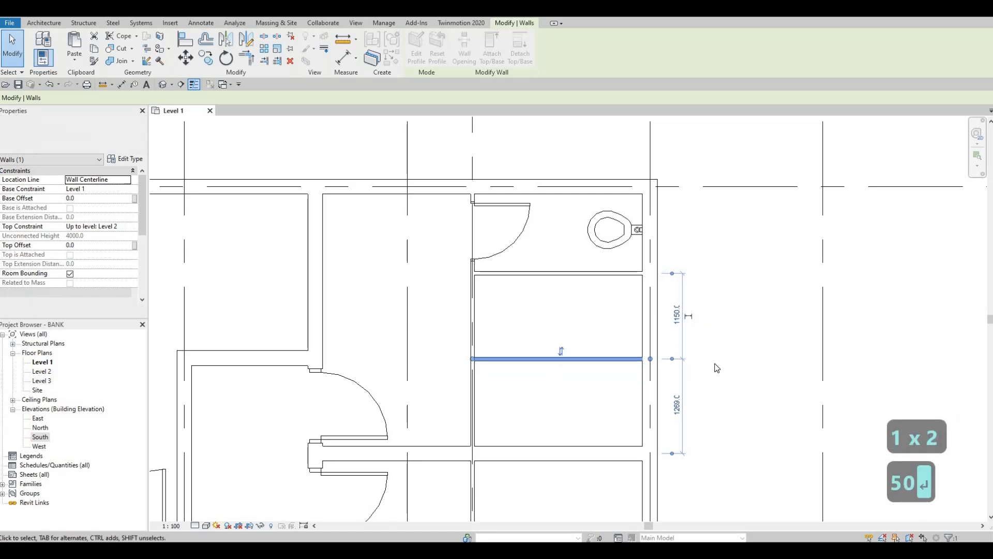
pyautogui.press('Escape')
pyautogui.press('Escape')
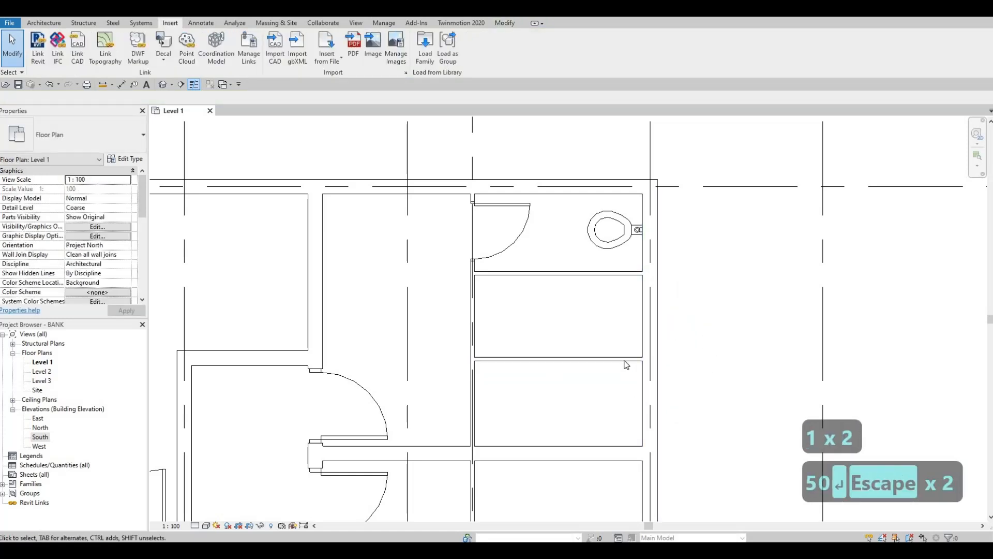
pyautogui.click(590, 365)
pyautogui.press('Escape')
# Place two more matching toilets on the exterior wall, centred in the second and third cubicles below grid B
pyautogui.moveTo(615, 345); pyautogui.dragTo(643, 308, button='middle')
pyautogui.scroll(-2, 643, 312)
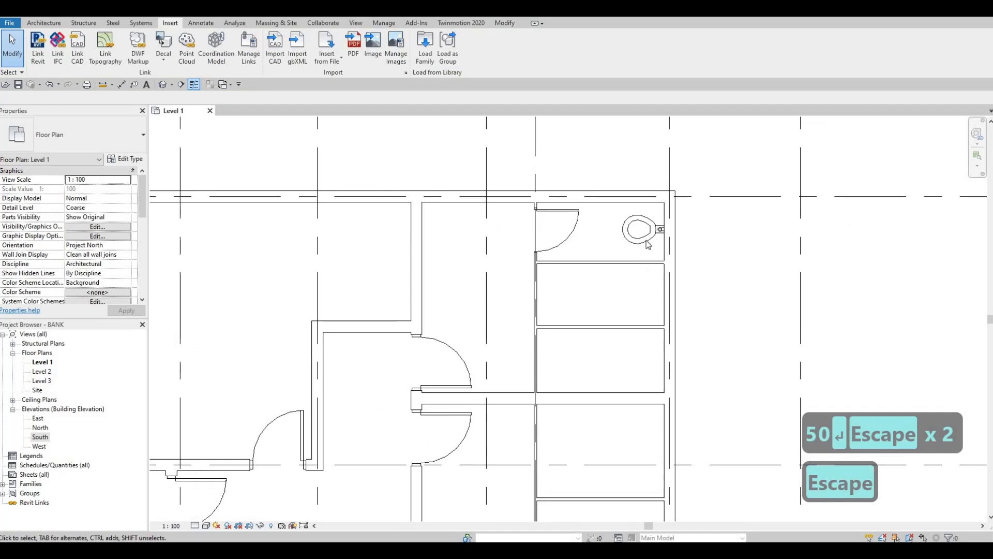
pyautogui.click(642, 243)
pyautogui.press('c')
pyautogui.press('s')
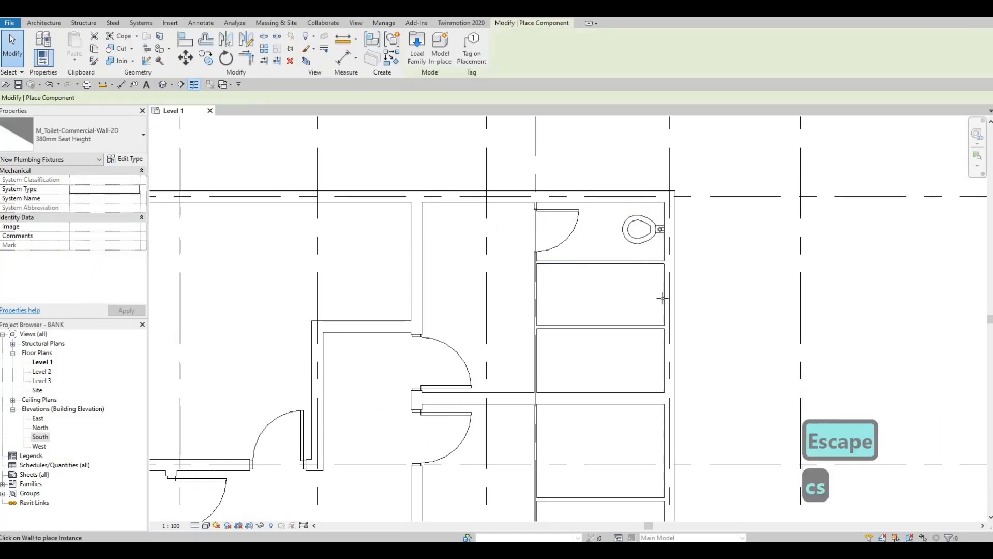
pyautogui.click(662, 295)
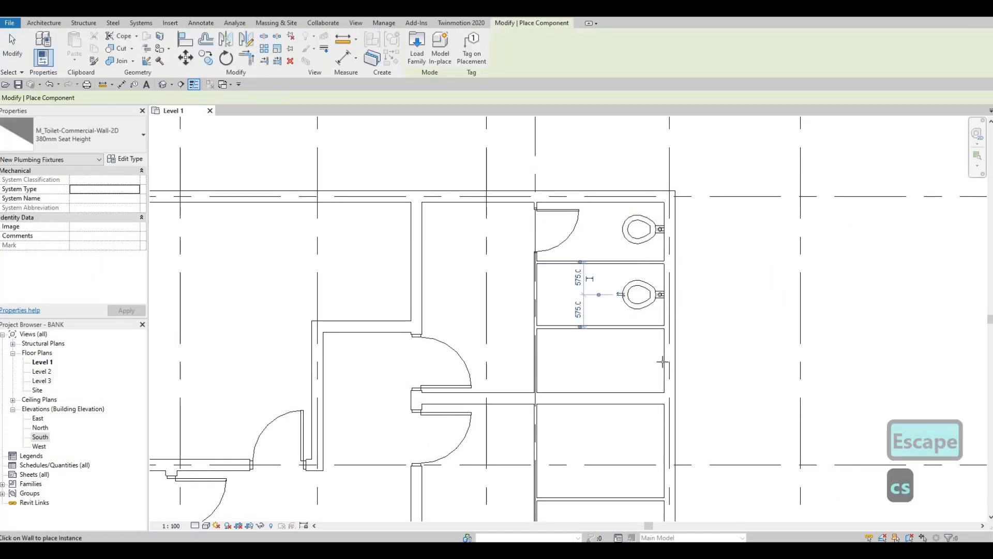
pyautogui.click(654, 373)
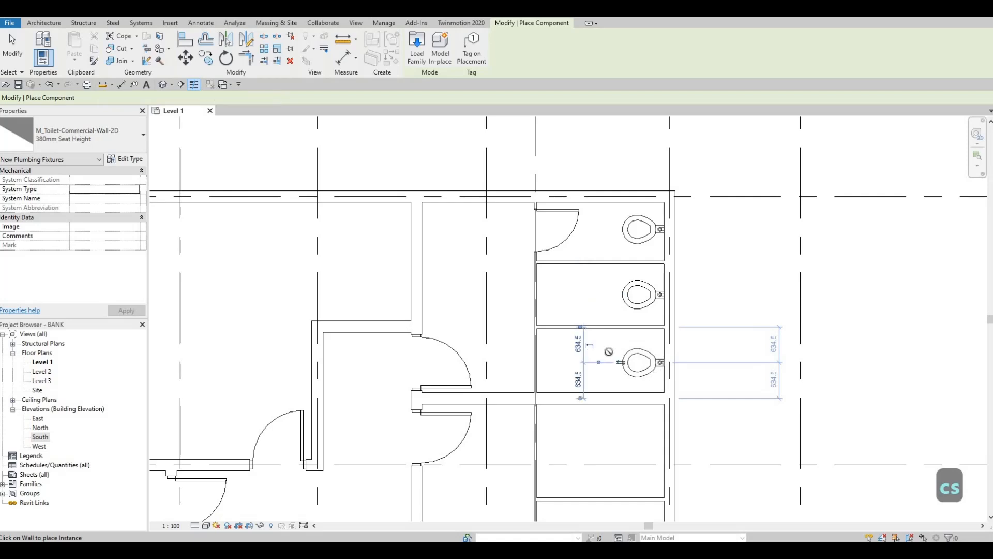
pyautogui.press('Escape')
pyautogui.press('Escape')
pyautogui.press('Escape')
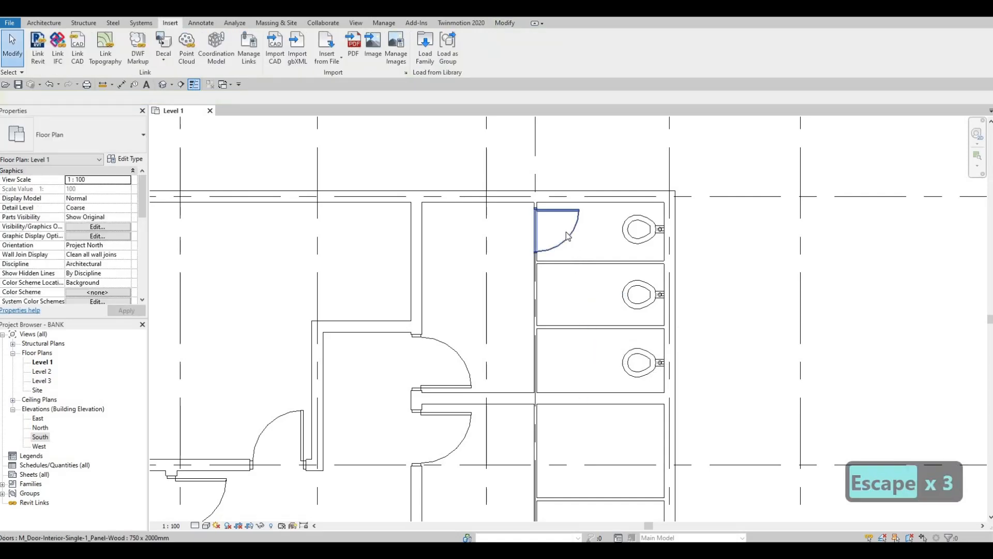
# Place matching 750 x 2000mm inward-swinging doors in the second and third cubicles' front wall, each 500 mm below its upper divider
pyautogui.click(567, 236)
pyautogui.press('c')
pyautogui.press('s')
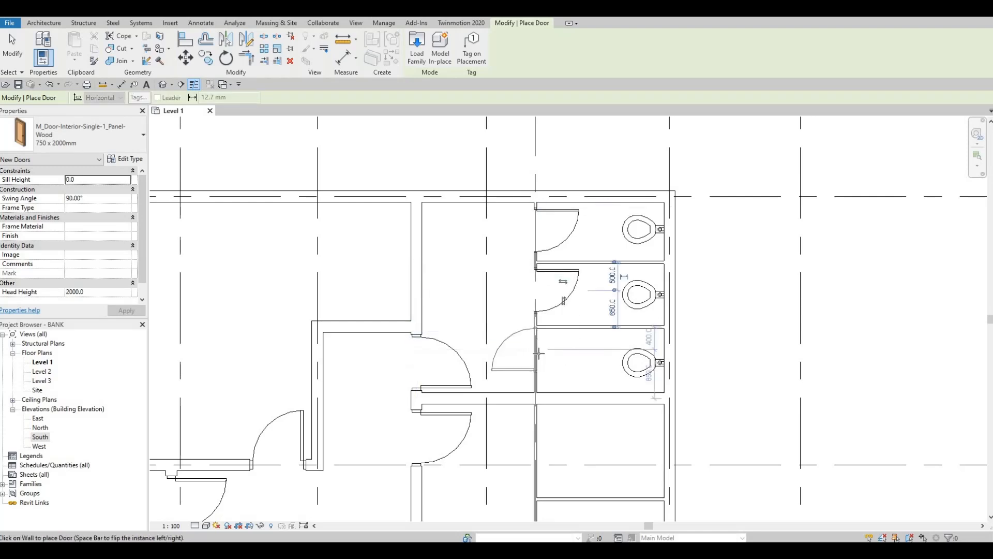
pyautogui.click(535, 355)
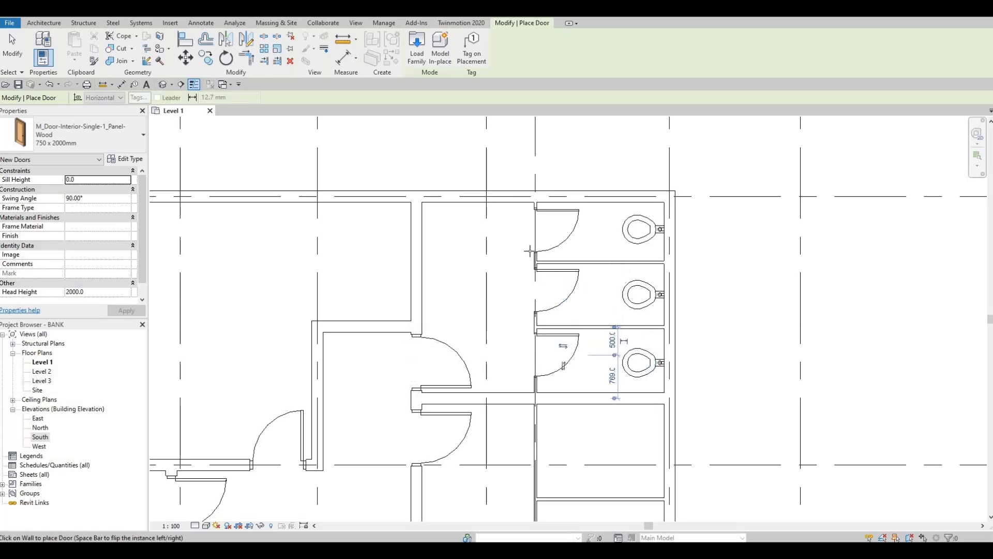
pyautogui.scroll(-2, 525, 322)
pyautogui.press('Escape')
pyautogui.moveTo(545, 296); pyautogui.dragTo(547, 218, button='middle')
pyautogui.press('Escape')
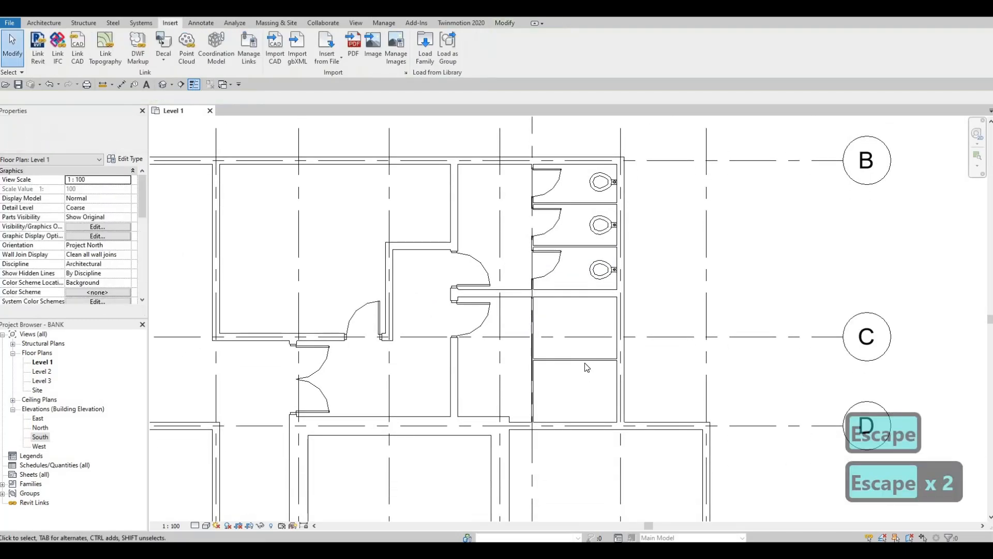
# Draw an INTERIOR WALL 2 divider across the cubicle above grid D, about 700 mm below the existing divider
pyautogui.click(584, 360)
pyautogui.press('c')
pyautogui.press('s')
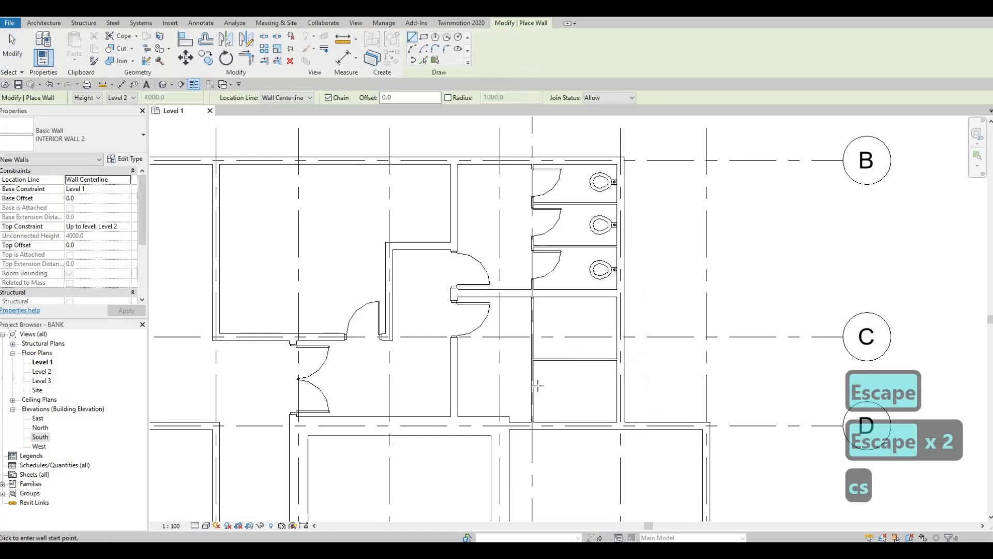
pyautogui.click(533, 385)
pyautogui.click(617, 385)
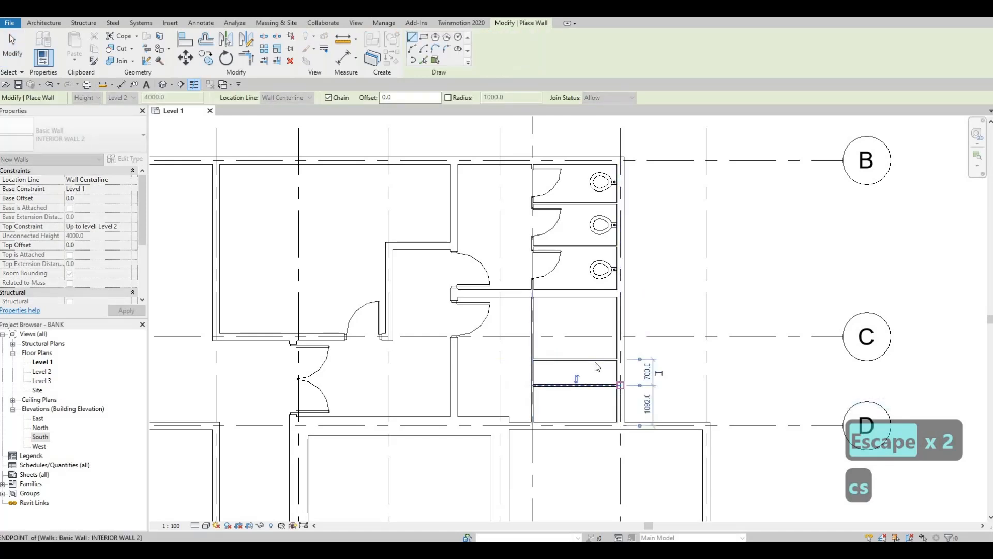
pyautogui.press('Escape')
pyautogui.press('Escape')
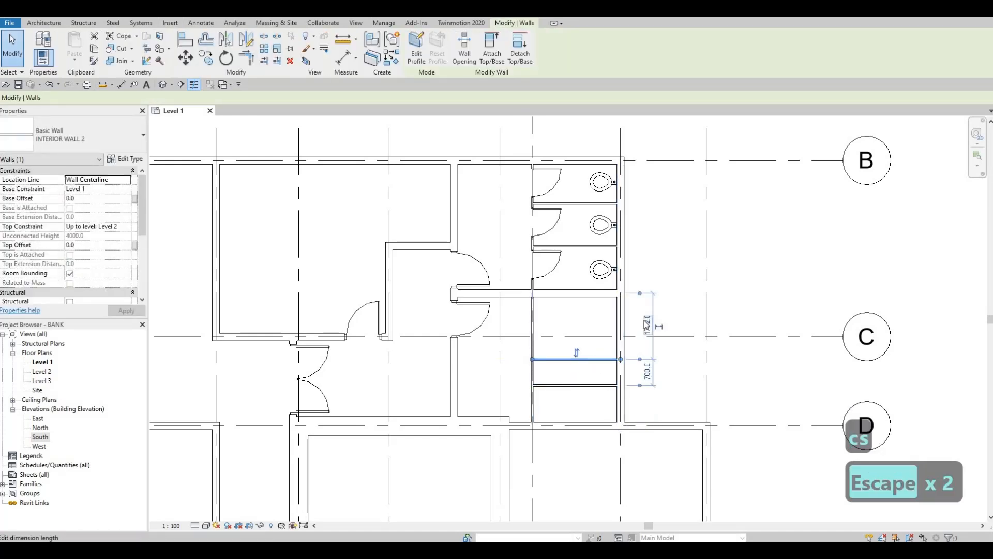
# Set the spacing between the washrooms' dividing wall and the uppermost divider below it to 1100 mm
pyautogui.click(645, 325)
pyautogui.write('12')
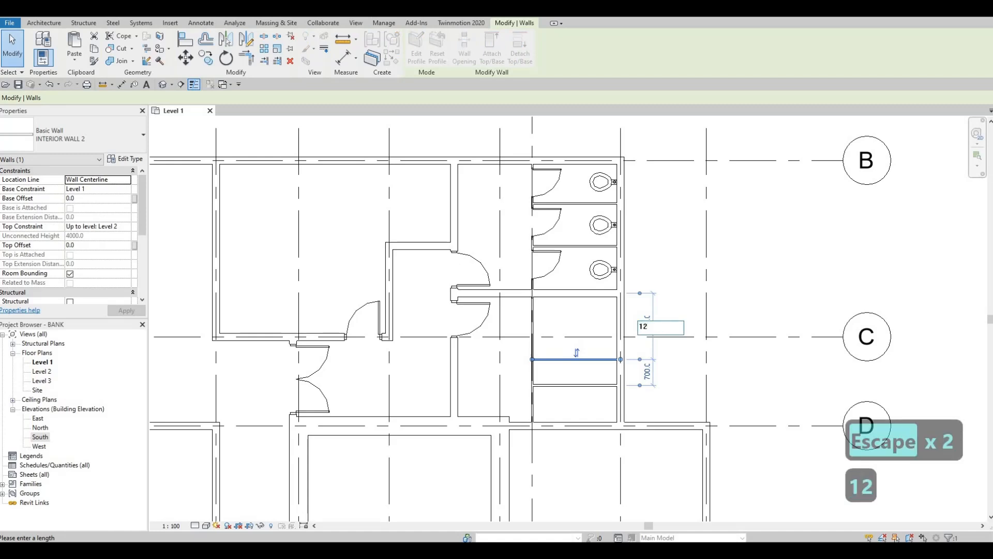
pyautogui.press('BackSpace')
pyautogui.write('100')
pyautogui.press('Return')
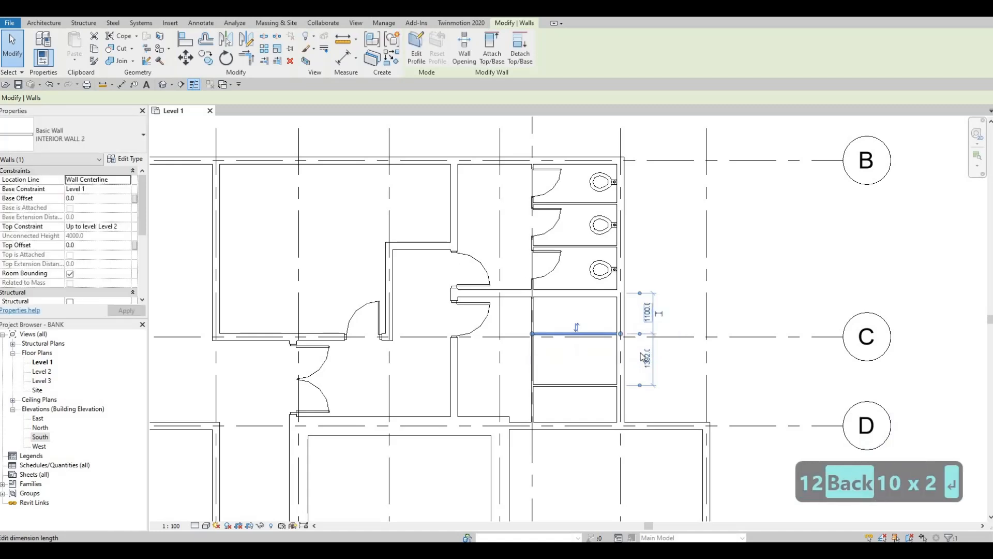
pyautogui.press('Escape')
pyautogui.press('Escape')
# Set the spacing between the two cubicle dividers in the lower washroom to 1250 mm
pyautogui.click(595, 384)
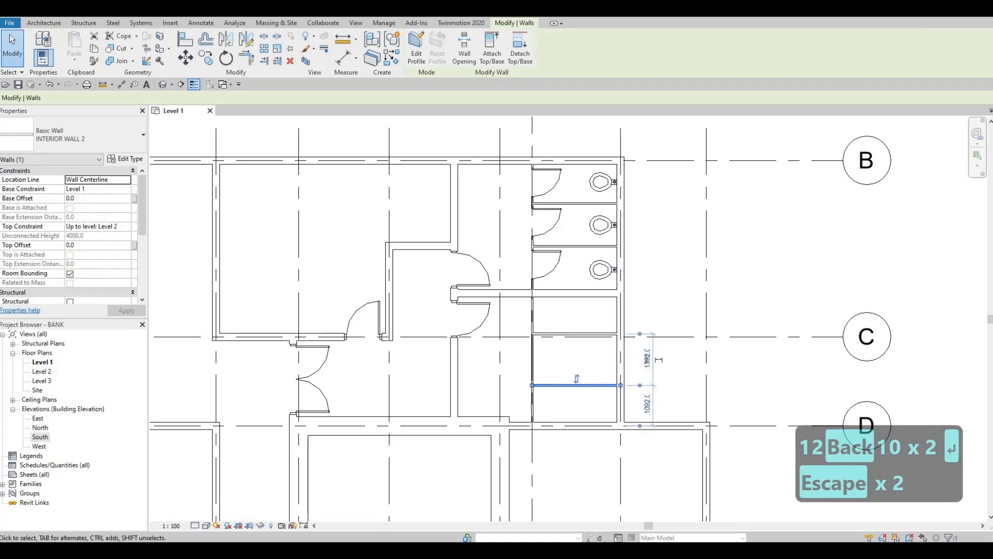
pyautogui.click(647, 356)
pyautogui.write('1')
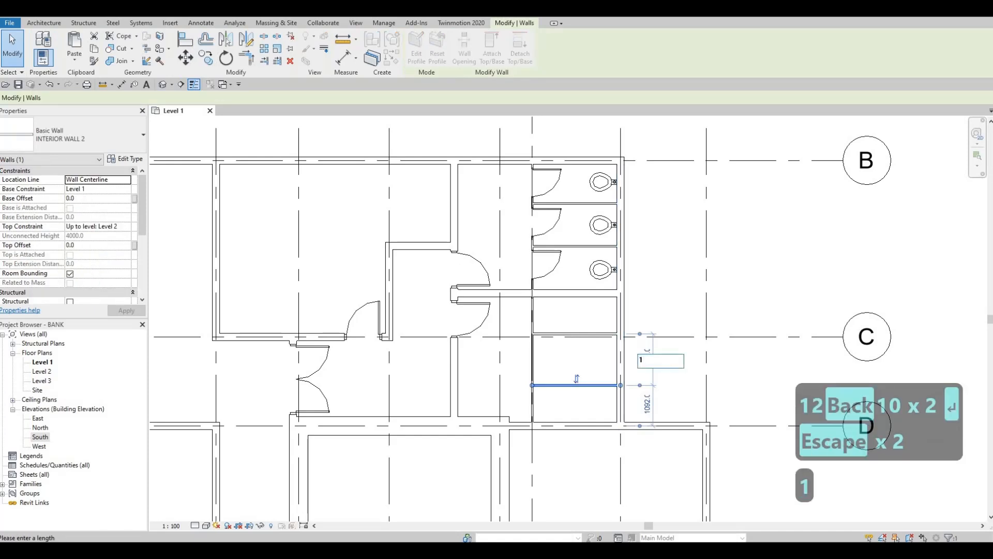
pyautogui.write('250')
pyautogui.press('Return')
pyautogui.press('Escape')
pyautogui.press('Escape')
pyautogui.press('Escape')
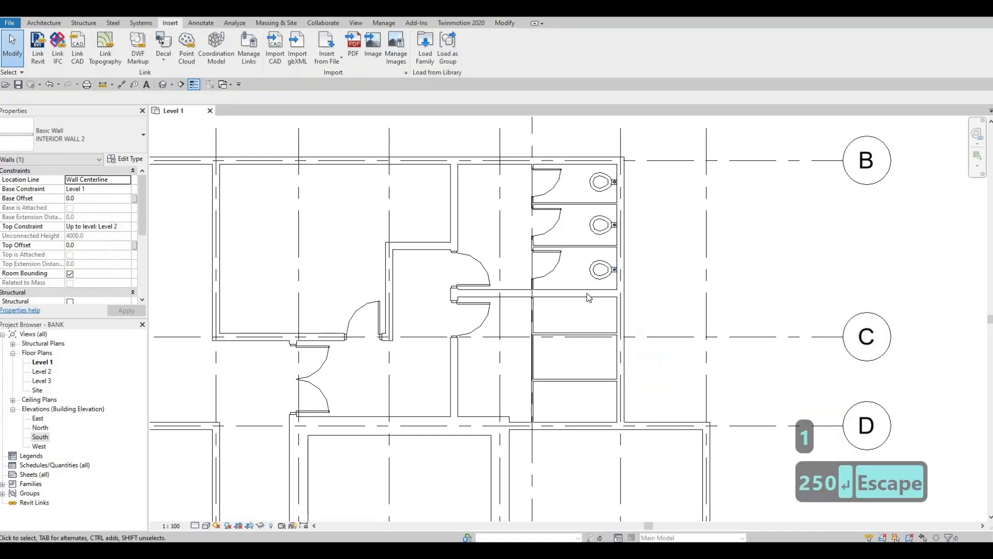
# Nudge the lower washroom's upper divider down until it is about 1220 mm below the washrooms' dividing wall
pyautogui.scroll(2, 593, 334)
pyautogui.click(592, 333)
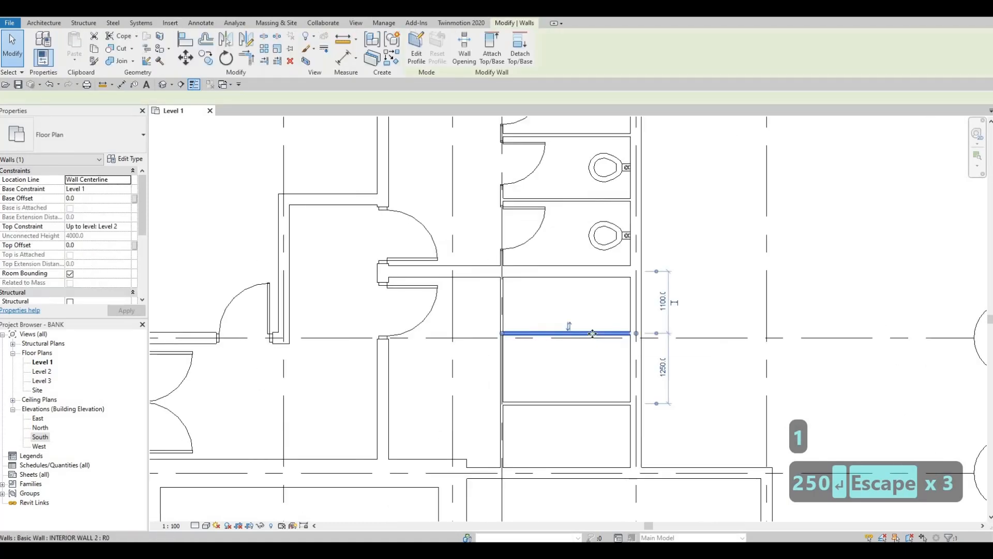
pyautogui.press('Down')
pyautogui.press('Down')
pyautogui.press('Down')
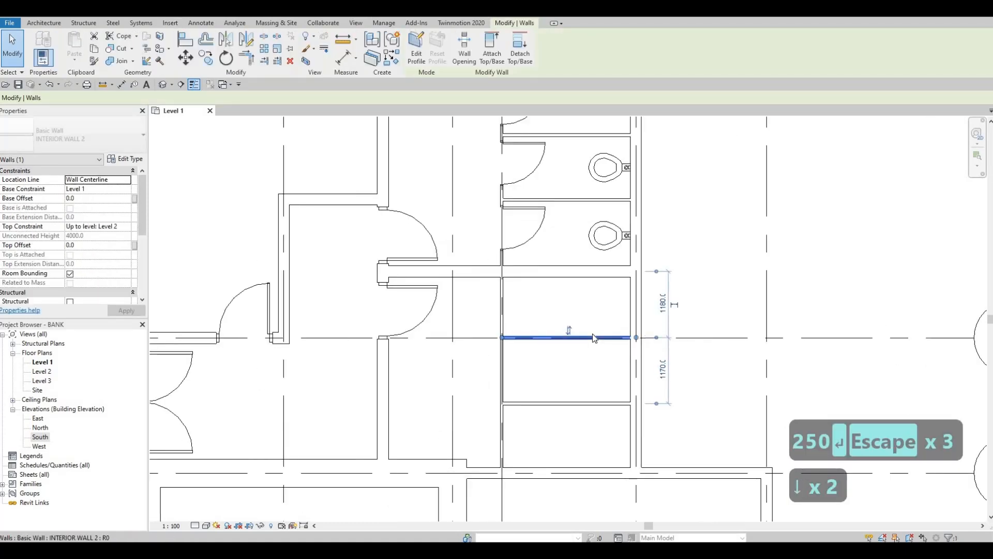
pyautogui.press('Escape')
pyautogui.press('Escape')
# Nudge the lower washroom's lower divider down slightly, to about 1170 mm below the upper divider
pyautogui.click(602, 406)
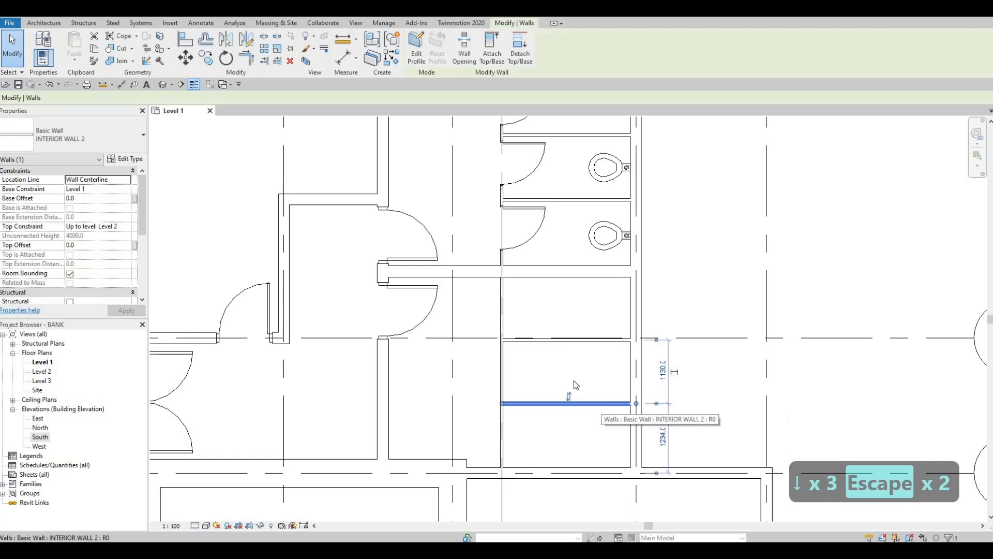
pyautogui.press('Down')
pyautogui.press('Escape')
pyautogui.press('Escape')
# Place three matching M_Toilet-Commercial-Wall-2D toilets on the exterior wall, one in each cubicle of the lower washroom
pyautogui.click(613, 239)
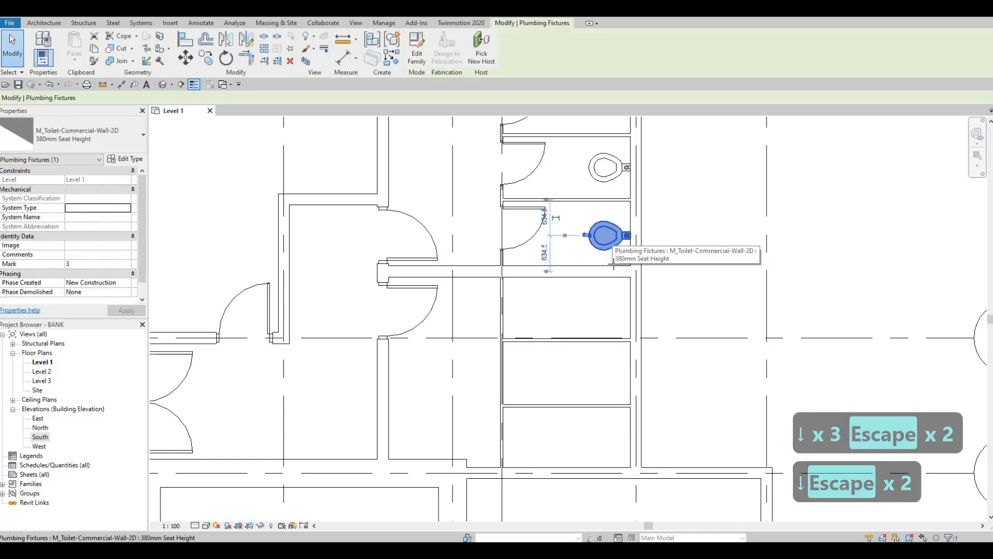
pyautogui.press('c')
pyautogui.press('s')
pyautogui.press('d')
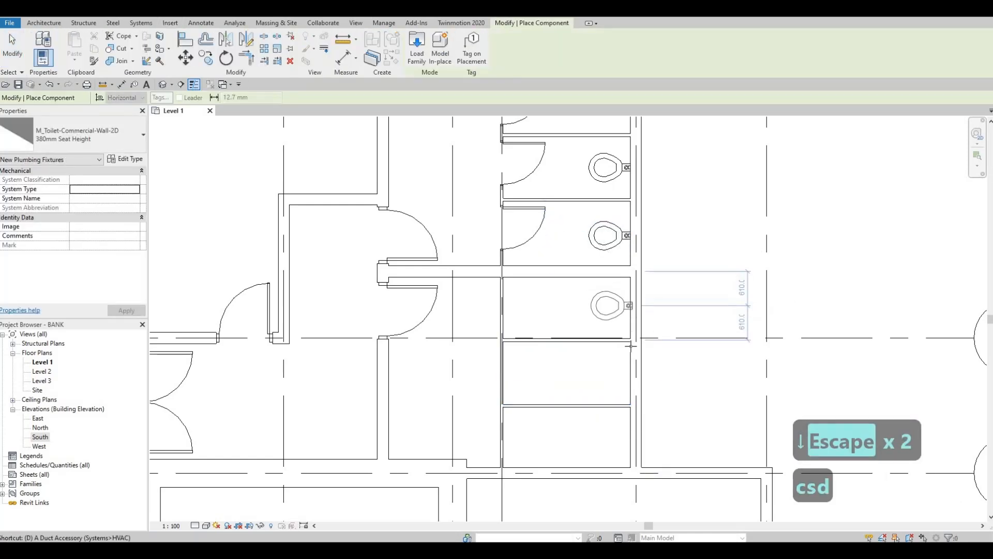
pyautogui.click(631, 309)
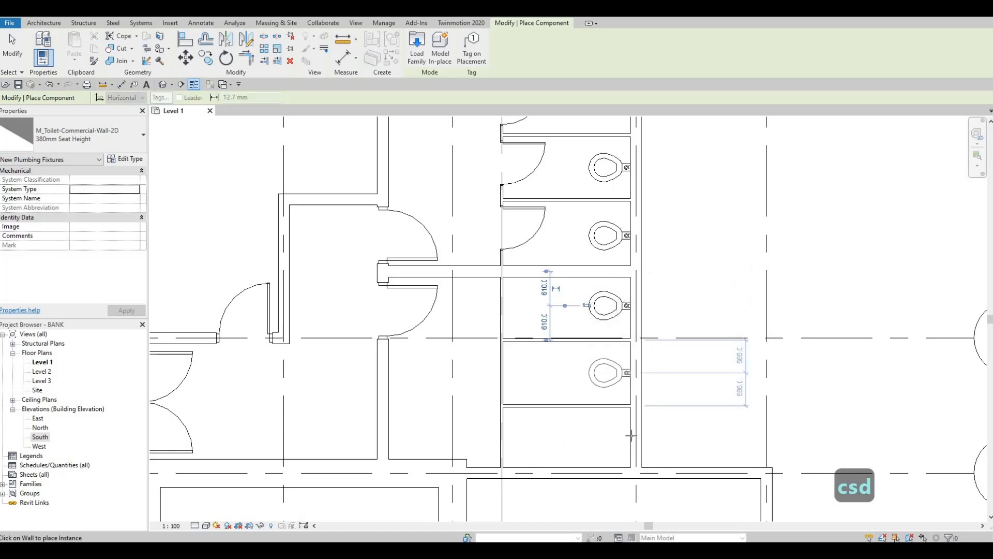
pyautogui.click(633, 404)
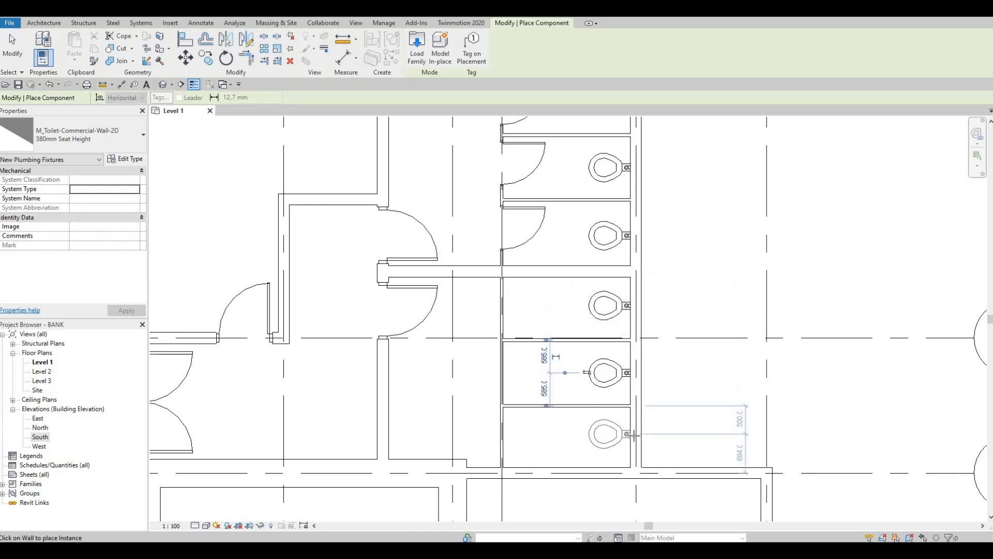
pyautogui.press('Escape')
pyautogui.press('Escape')
pyautogui.press('Escape')
# Place matching 750 x 2000mm inward-swinging doors in the lower washroom's three cubicle fronts, each hinged on its lower side
pyautogui.click(535, 230)
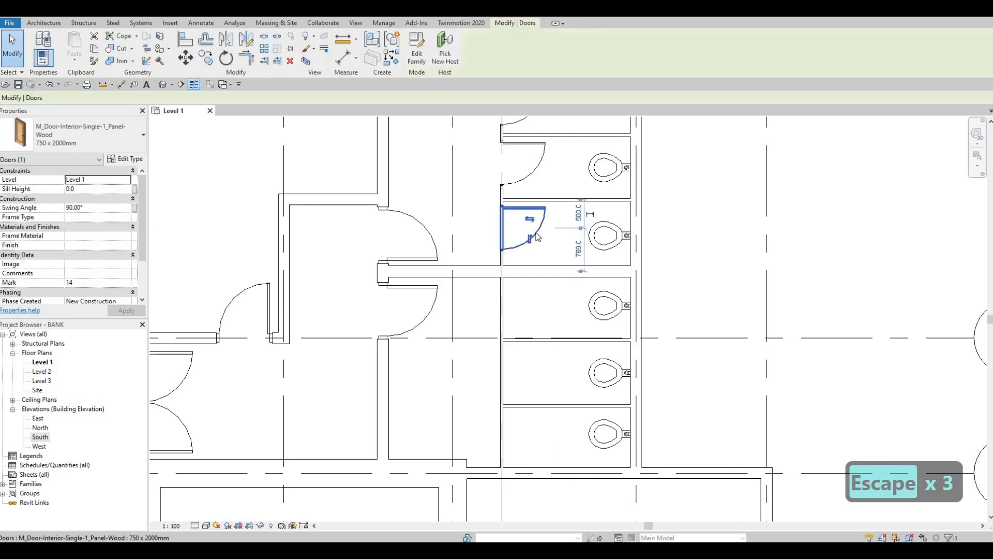
pyautogui.press('c')
pyautogui.press('s')
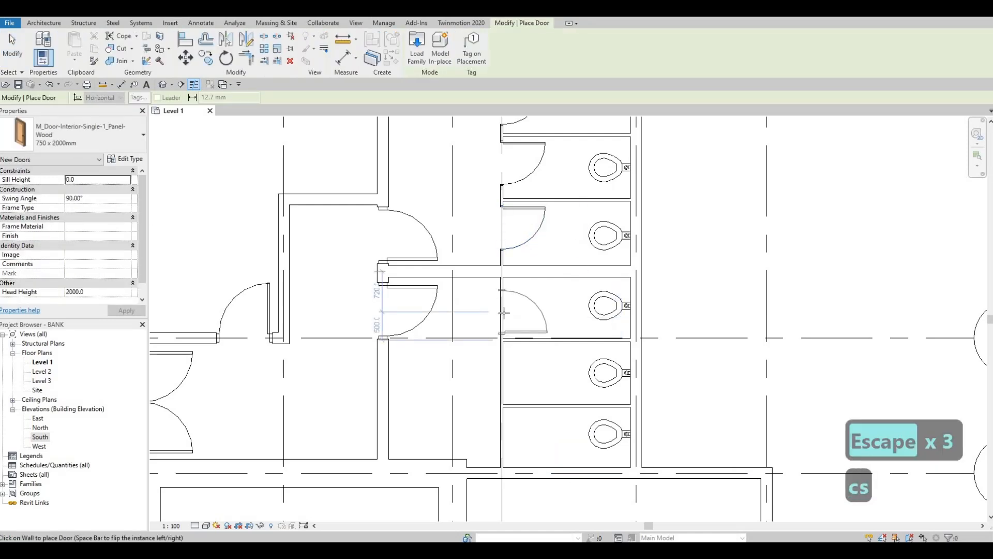
pyautogui.click(503, 313)
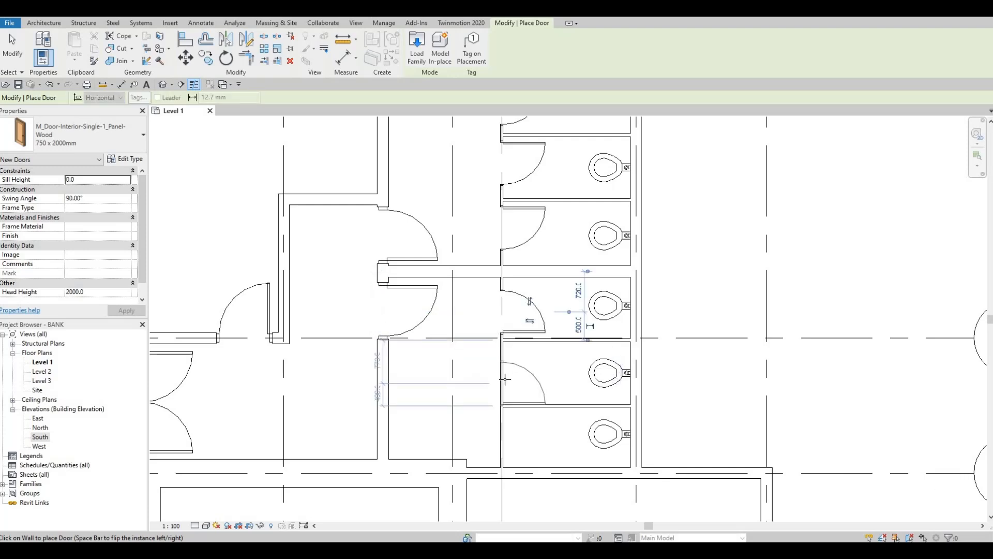
pyautogui.click(504, 377)
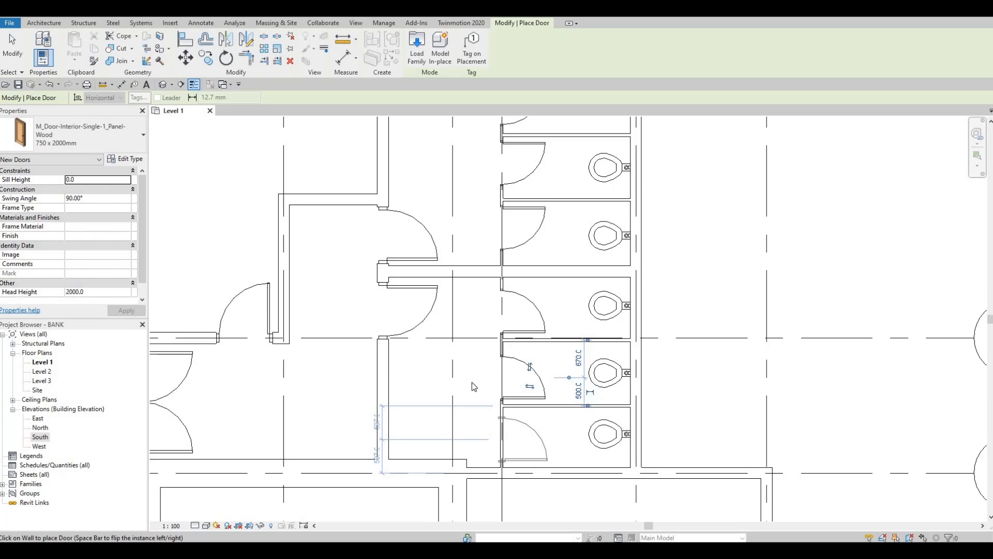
pyautogui.press('Escape')
pyautogui.press('Escape')
# Start loading another family and open the Sinks folder within the plumbing Fixtures library
pyautogui.scroll(-2, 564, 324)
pyautogui.moveTo(538, 265); pyautogui.dragTo(538, 276, button='middle')
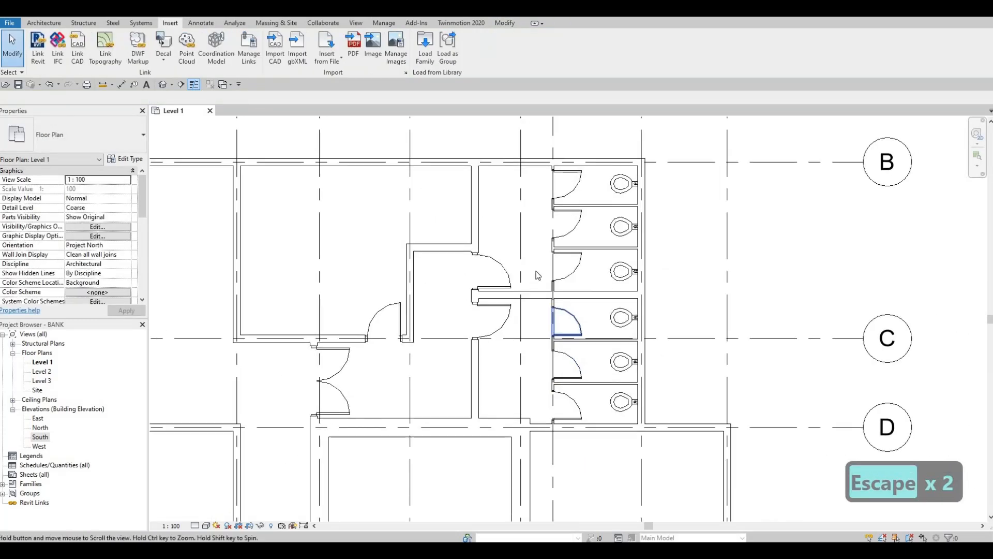
pyautogui.scroll(1, 540, 278)
pyautogui.scroll(-1, 481, 253)
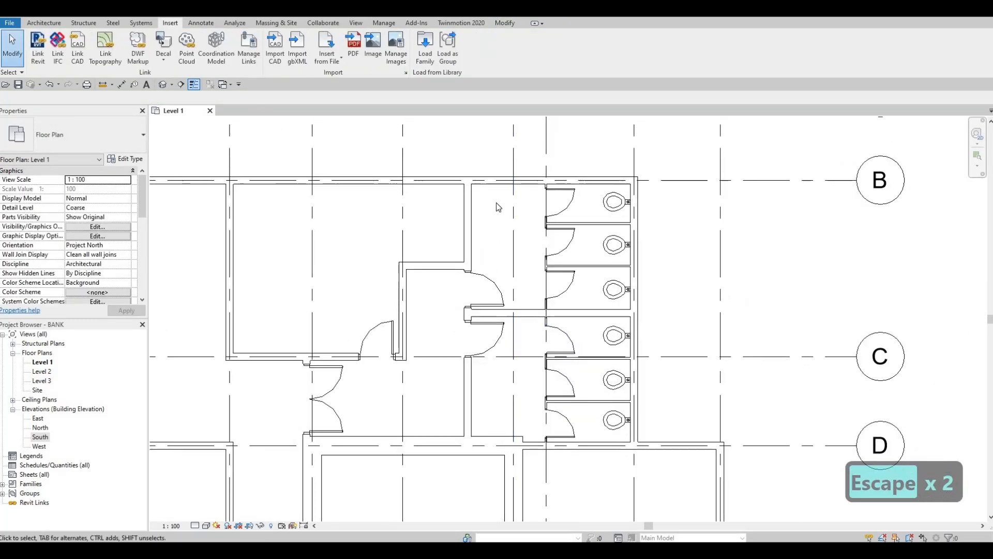
pyautogui.click(426, 48)
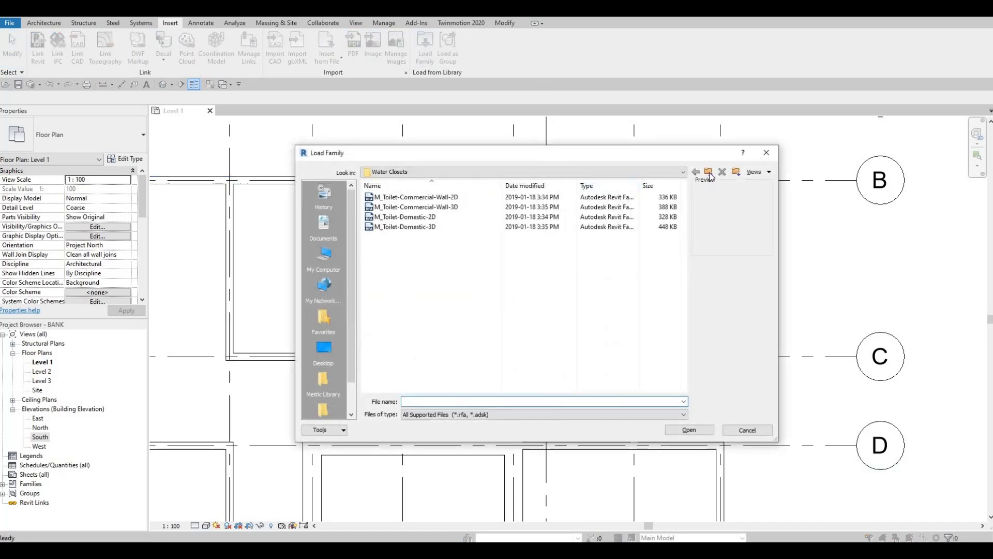
pyautogui.click(709, 172)
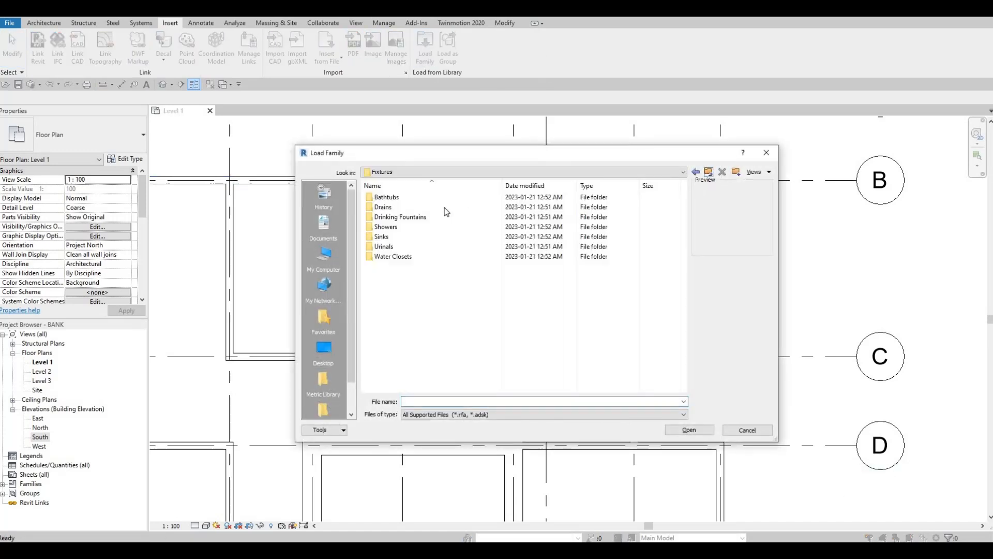
pyautogui.doubleClick(414, 237)
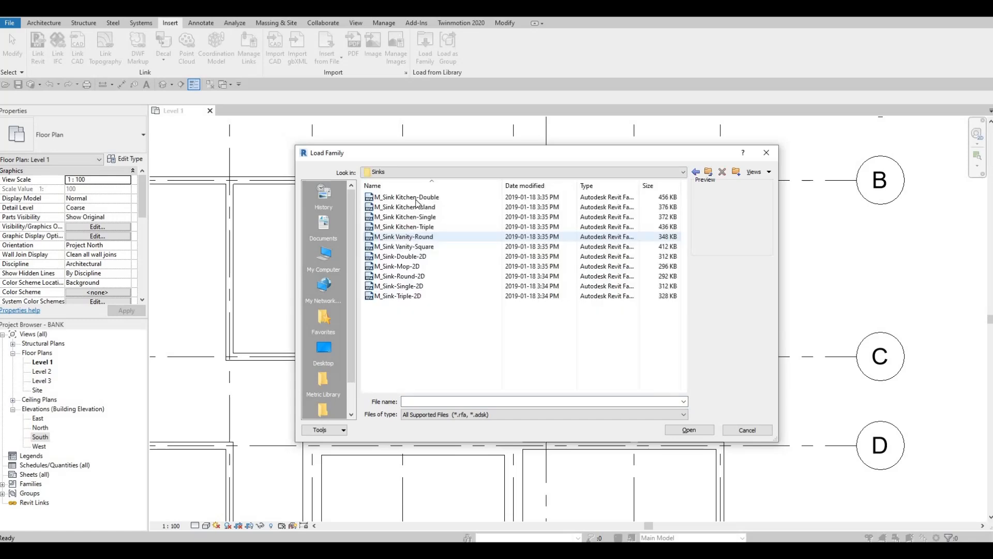
# Preview the available sink families and load M_Sink Vanity-Square into the project
pyautogui.click(415, 199)
pyautogui.click(415, 208)
pyautogui.click(415, 218)
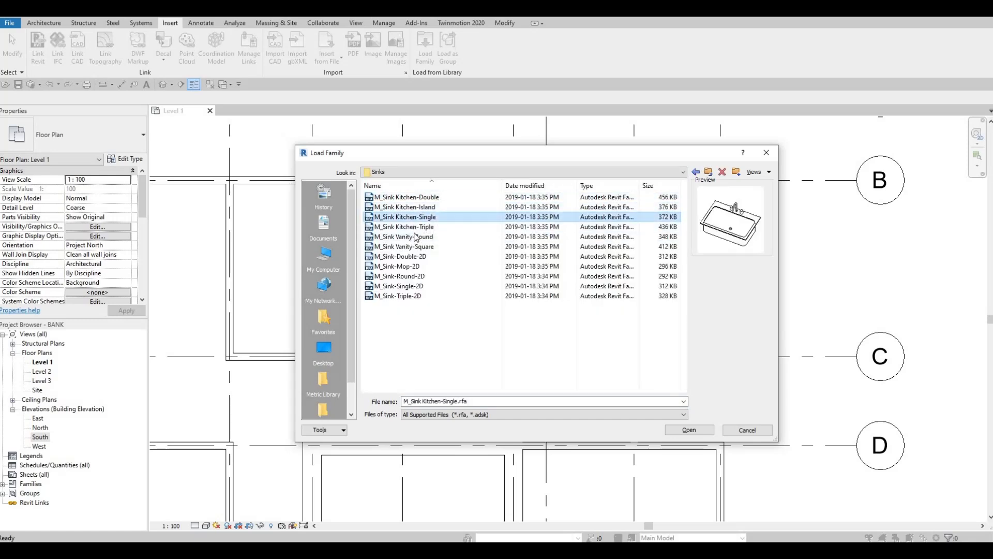
pyautogui.click(414, 237)
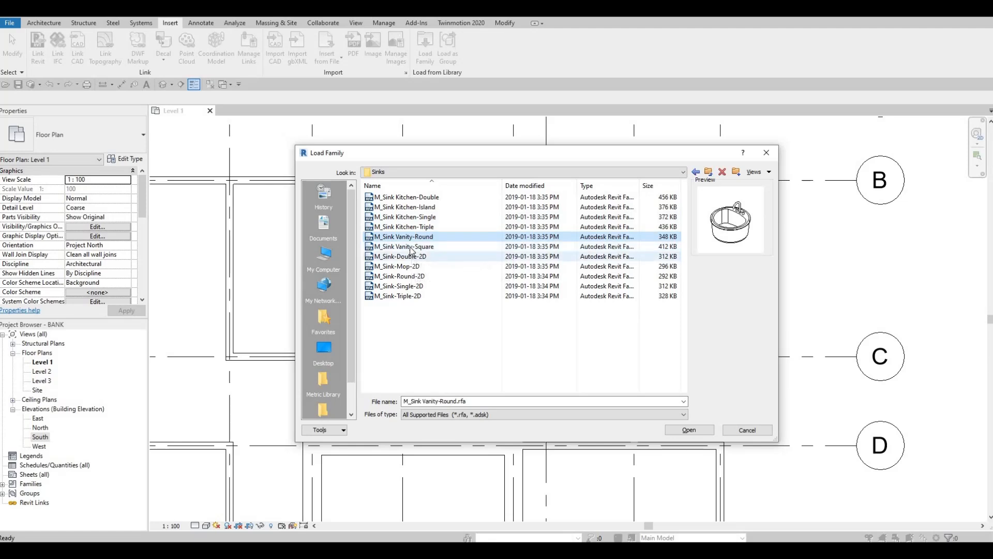
pyautogui.click(412, 256)
pyautogui.click(411, 246)
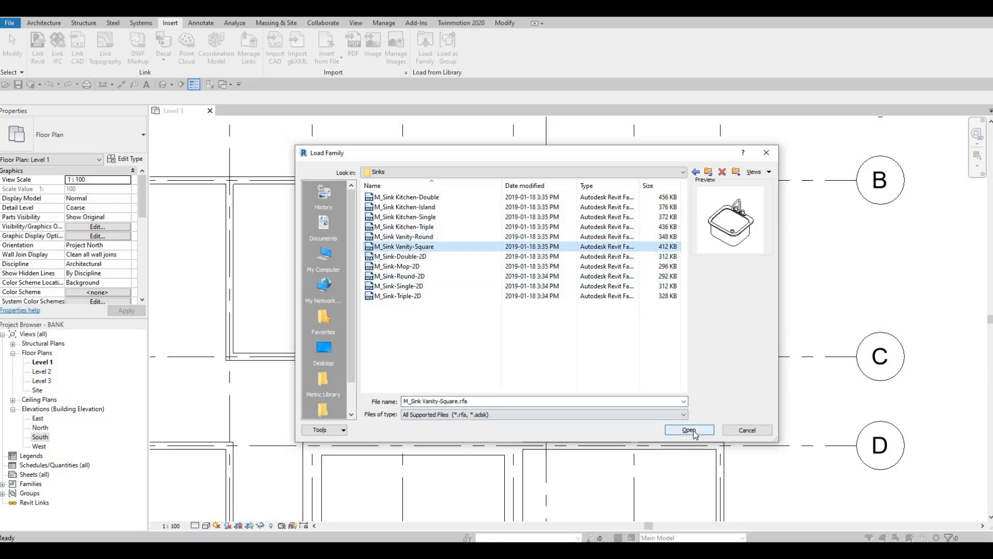
pyautogui.click(693, 432)
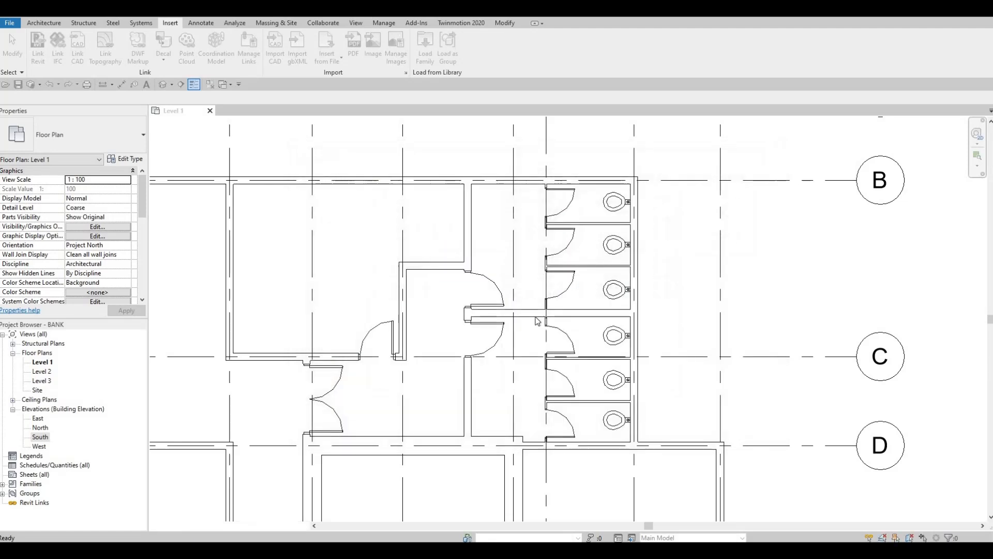
# Place three 500 x 440mm vanity sinks in a column along the upper washroom's wall opposite the cubicles, the first about 400 mm below grid B
pyautogui.press('c')
pyautogui.press('m')
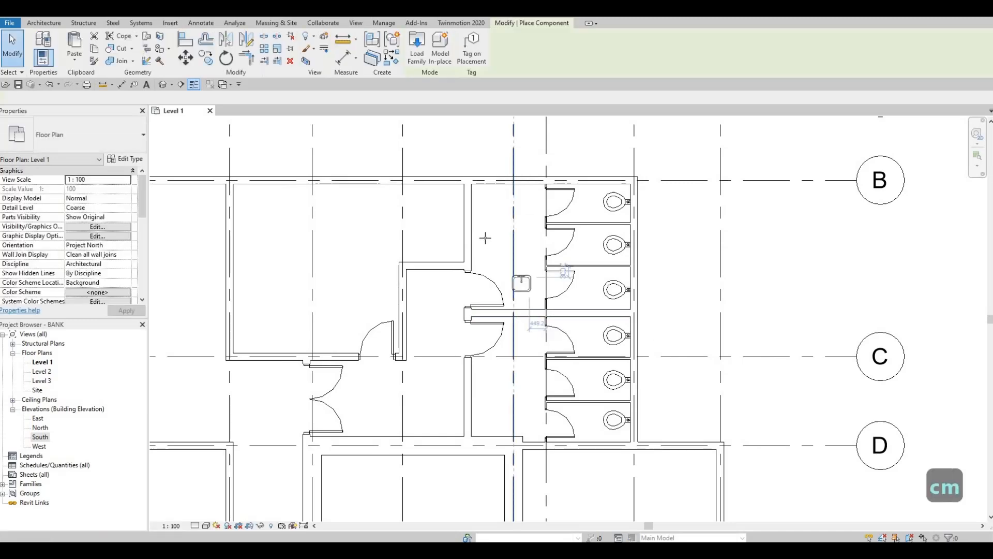
pyautogui.scroll(1, 486, 236)
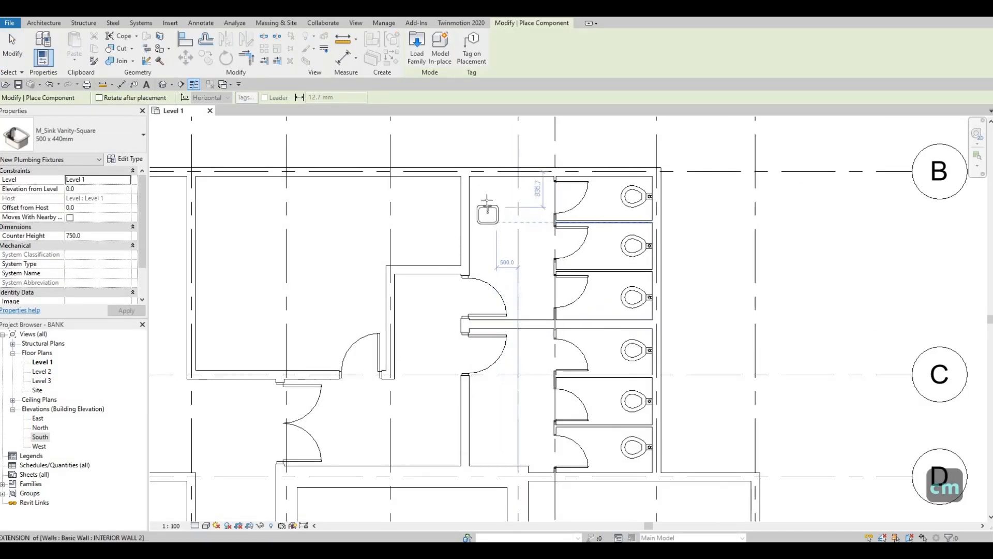
pyautogui.scroll(1, 484, 202)
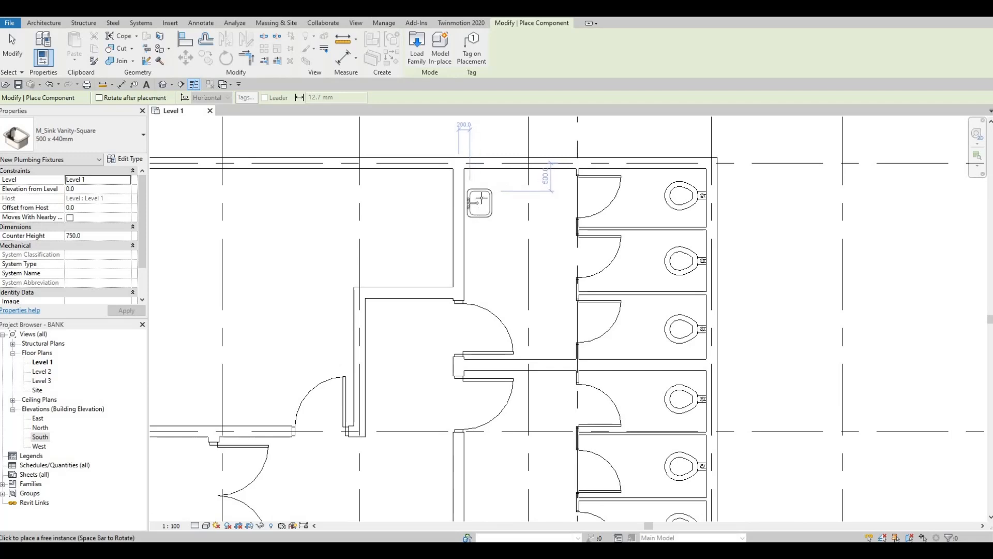
pyautogui.click(472, 240)
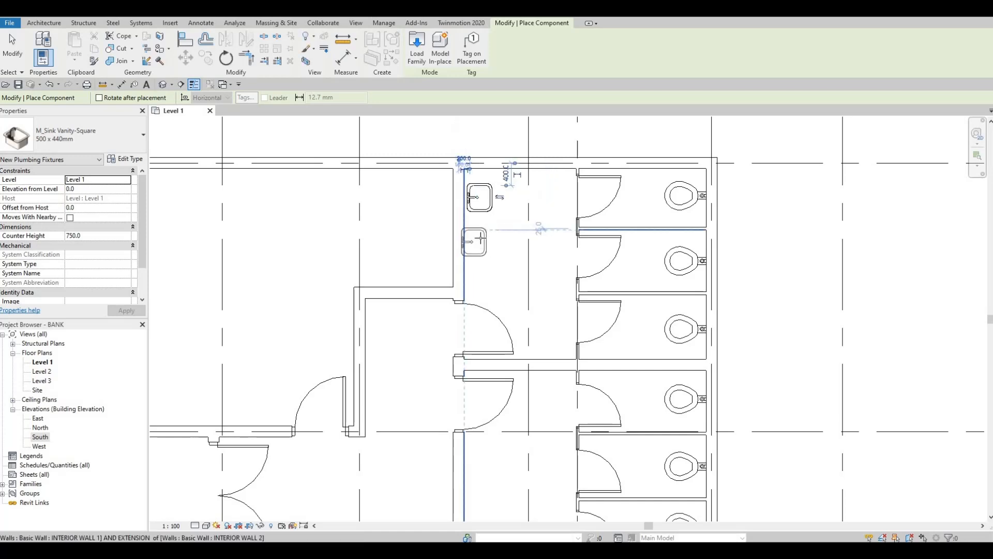
pyautogui.click(482, 273)
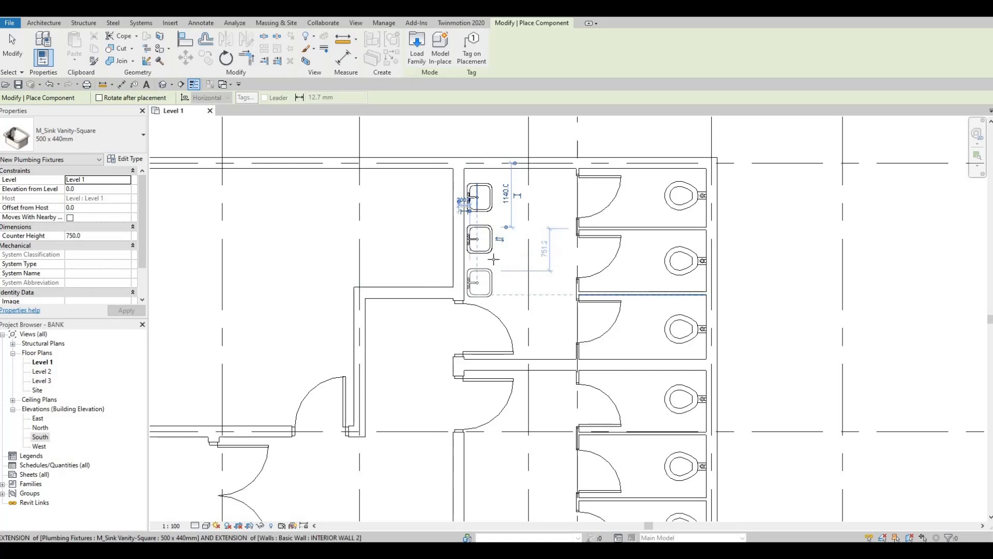
pyautogui.press('Escape')
pyautogui.press('Escape')
pyautogui.press('Escape')
# Nudge all three vanity sinks together slightly towards grid B, keeping their distance from the wall behind them
pyautogui.click(480, 200)
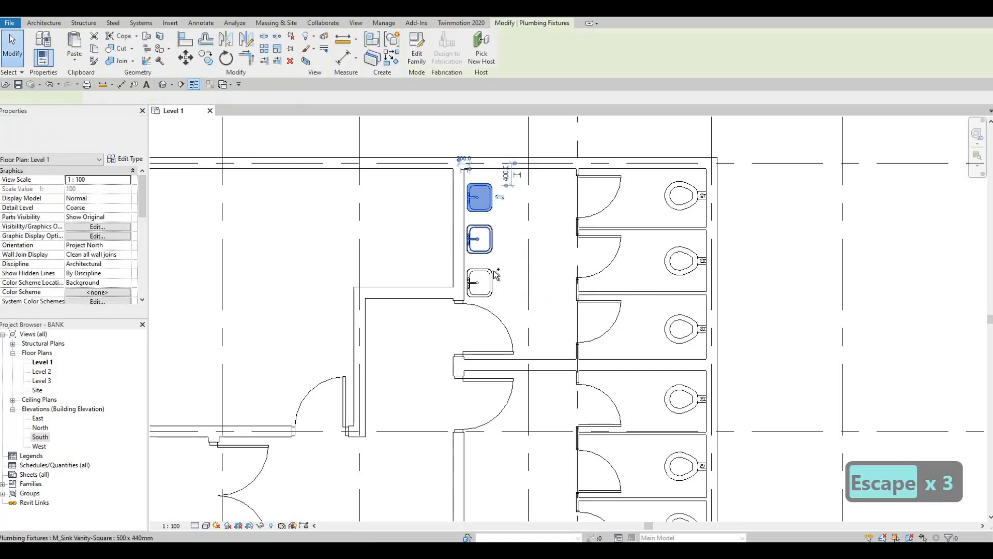
pyautogui.keyDown('ctrl'); pyautogui.click(491, 237); pyautogui.keyUp('ctrl')
pyautogui.keyDown('ctrl'); pyautogui.click(493, 272); pyautogui.keyUp('ctrl')
pyautogui.press('Up')
pyautogui.press('Up')
pyautogui.press('Up')
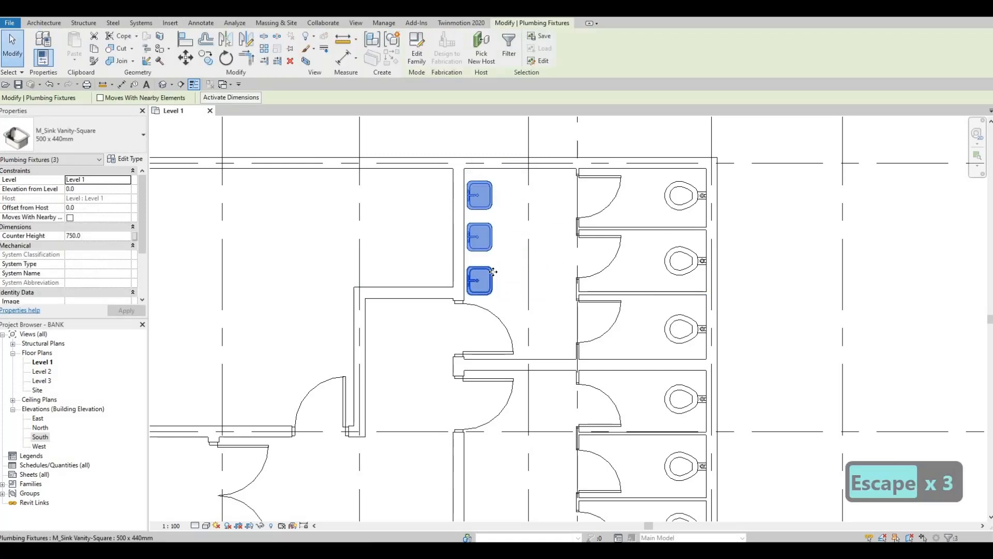
pyautogui.press('Up')
pyautogui.press('Up')
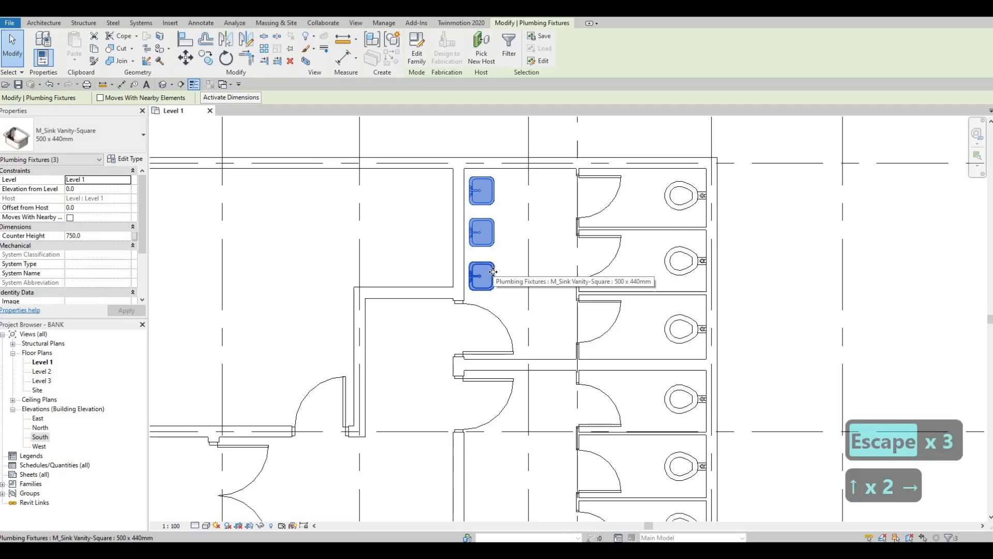
pyautogui.press('Right')
pyautogui.hotkey('shift', 'Left')
pyautogui.press('Escape')
pyautogui.press('Escape')
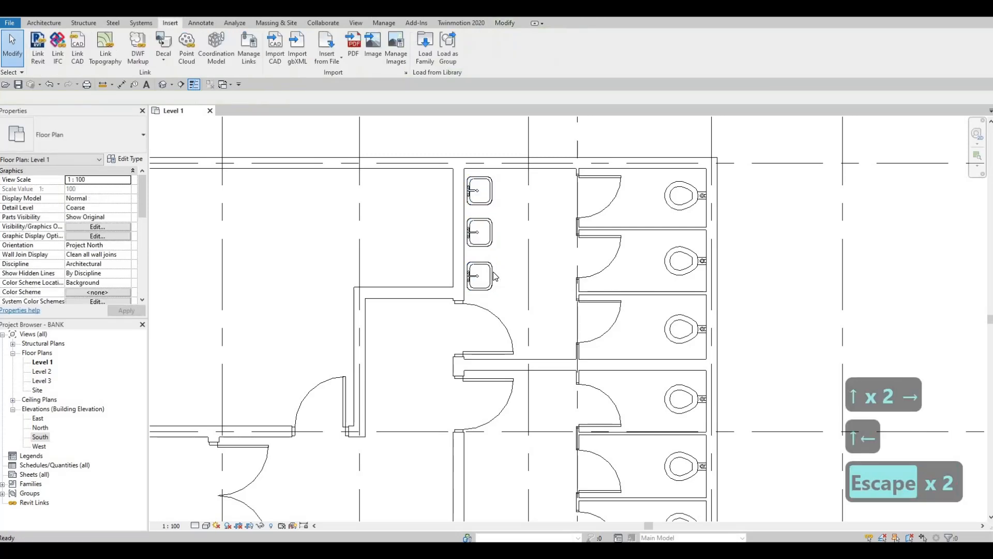
# Nudge the lowest vanity sink towards grid B and the uppermost one slightly away from it to even out the spacing
pyautogui.click(493, 276)
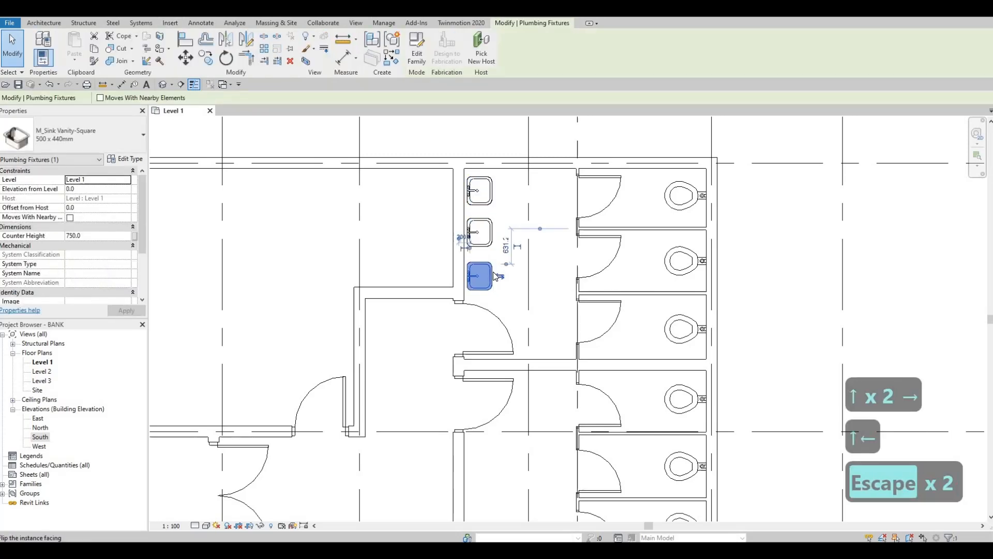
pyautogui.click(490, 204)
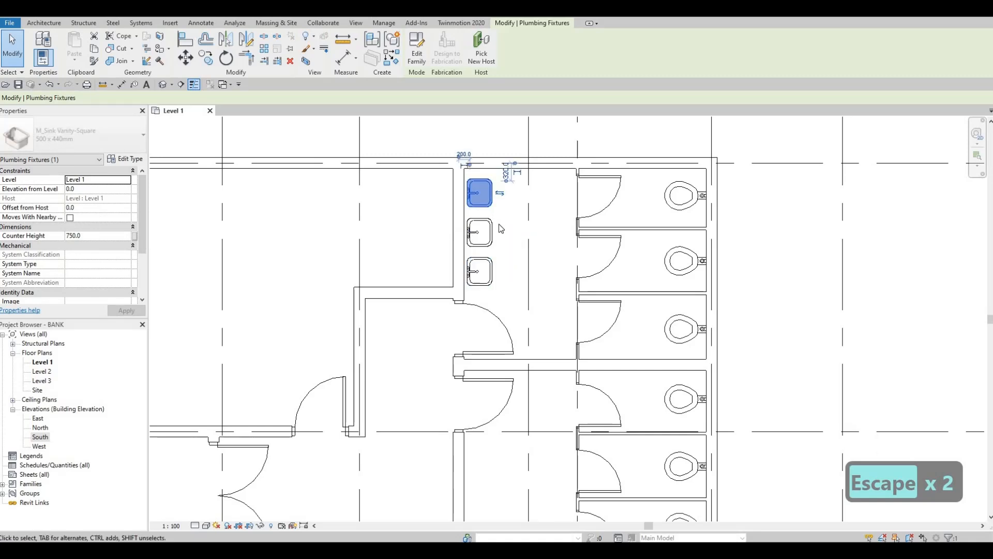
pyautogui.scroll(-1, 500, 223)
pyautogui.press('Escape')
pyautogui.press('Escape')
pyautogui.scroll(-1, 507, 215)
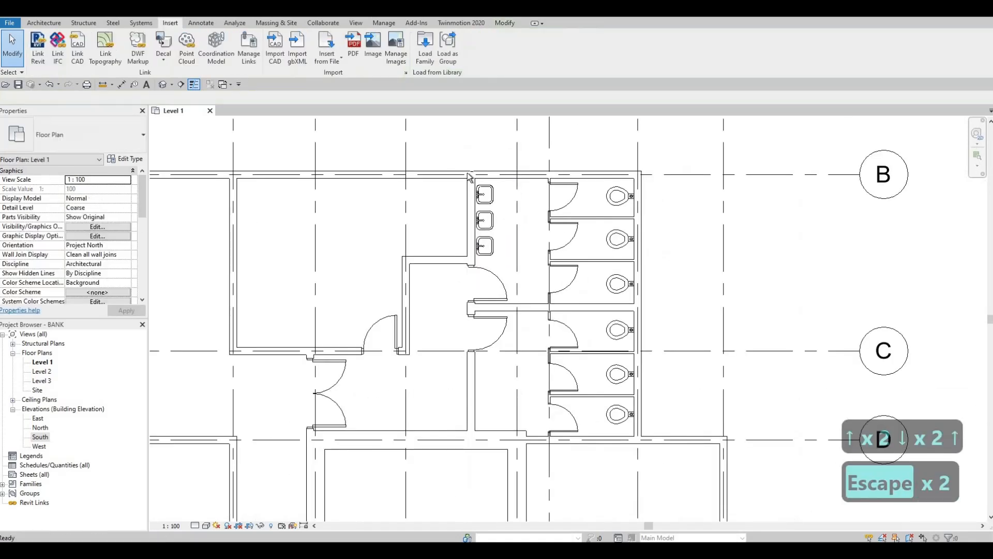
# Copy the three vanity sinks straight down into the lower washroom, along the same wall opposite its cubicles
pyautogui.moveTo(457, 148); pyautogui.dragTo(511, 272)
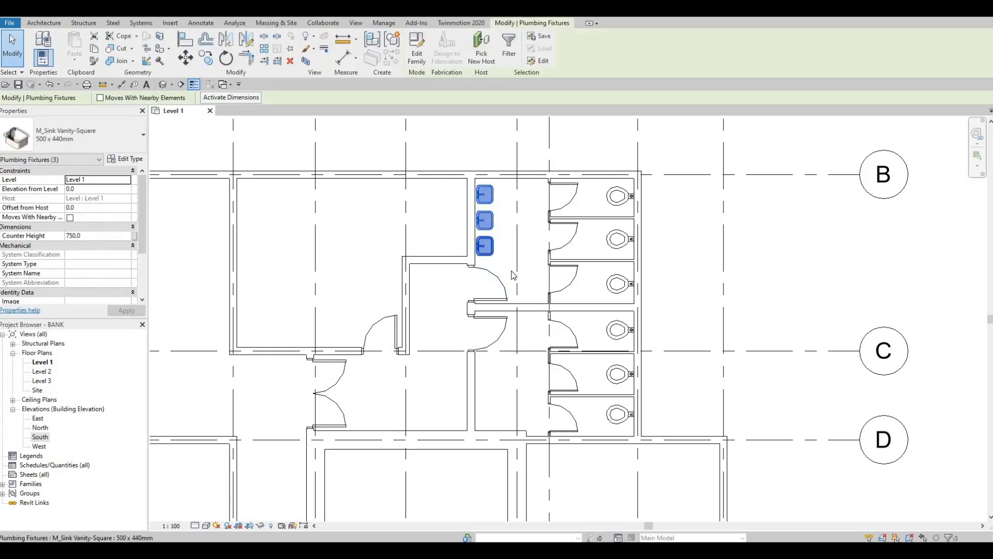
pyautogui.press('c')
pyautogui.press('o')
pyautogui.click(485, 211)
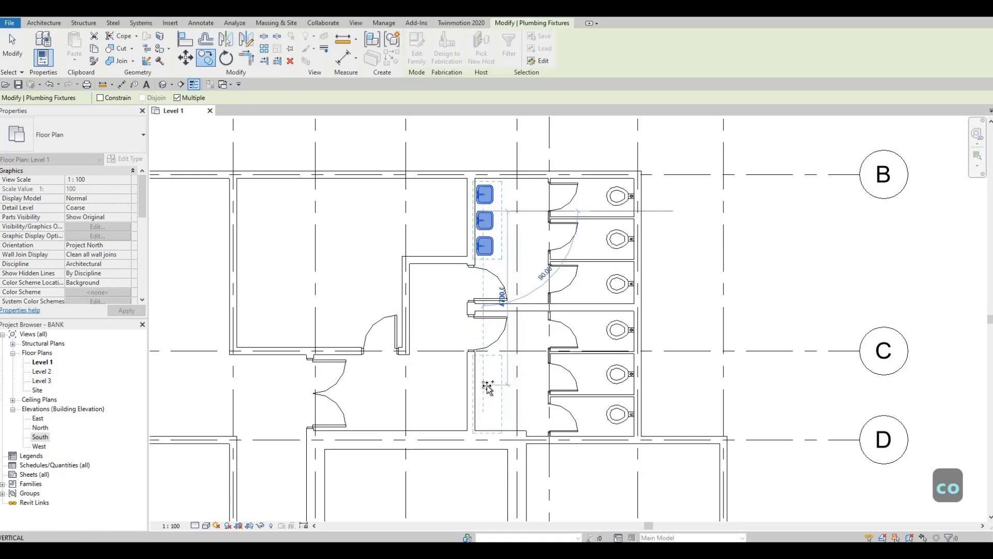
pyautogui.click(528, 373)
pyautogui.press('Escape')
pyautogui.press('Escape')
pyautogui.moveTo(510, 358); pyautogui.dragTo(506, 314, button='middle')
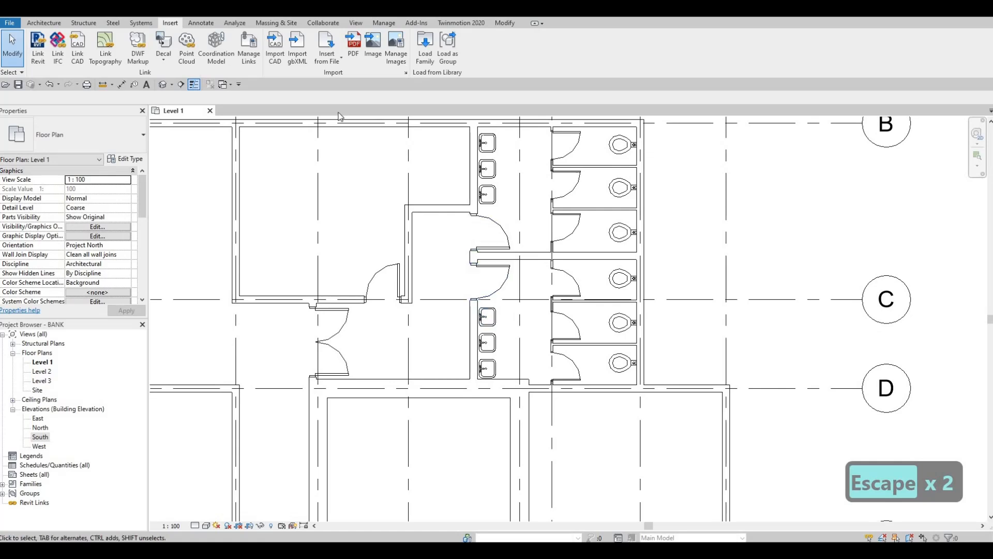
# Select all six vanity sinks in both washrooms and nudge them together slightly away from the wall behind them
pyautogui.click(485, 144)
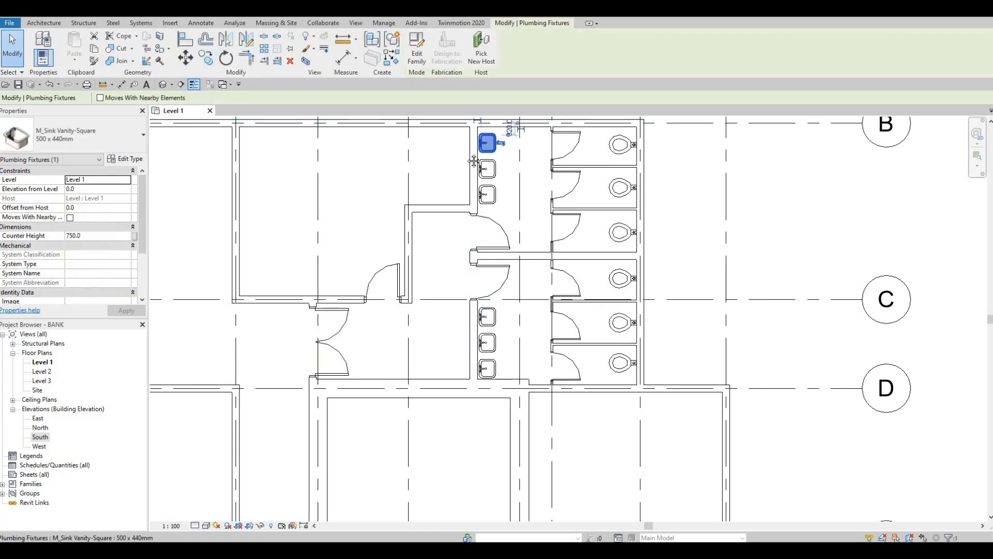
pyautogui.press('Escape')
pyautogui.moveTo(496, 170); pyautogui.dragTo(482, 193, button='middle')
pyautogui.moveTo(454, 125); pyautogui.dragTo(497, 232)
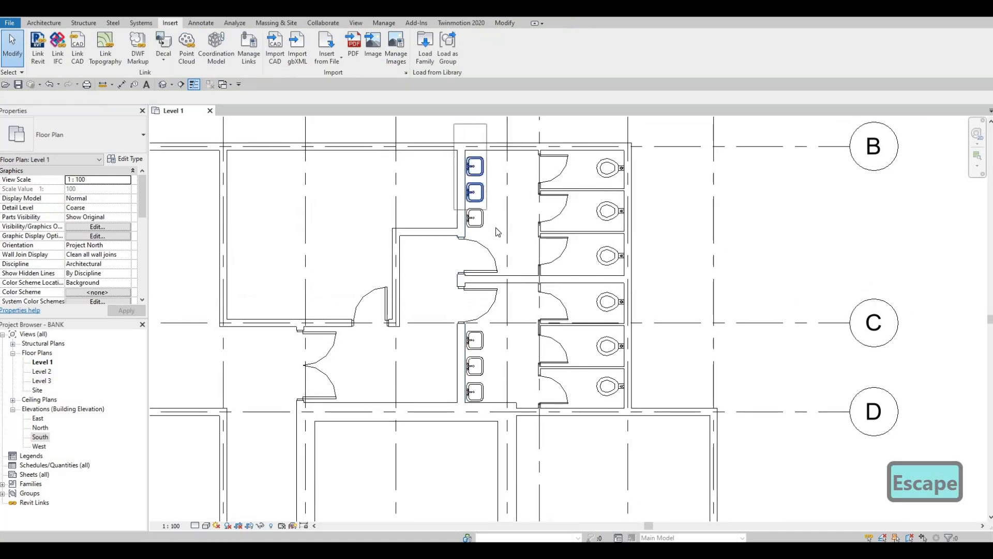
pyautogui.keyDown('ctrl'); pyautogui.click(475, 342); pyautogui.keyUp('ctrl')
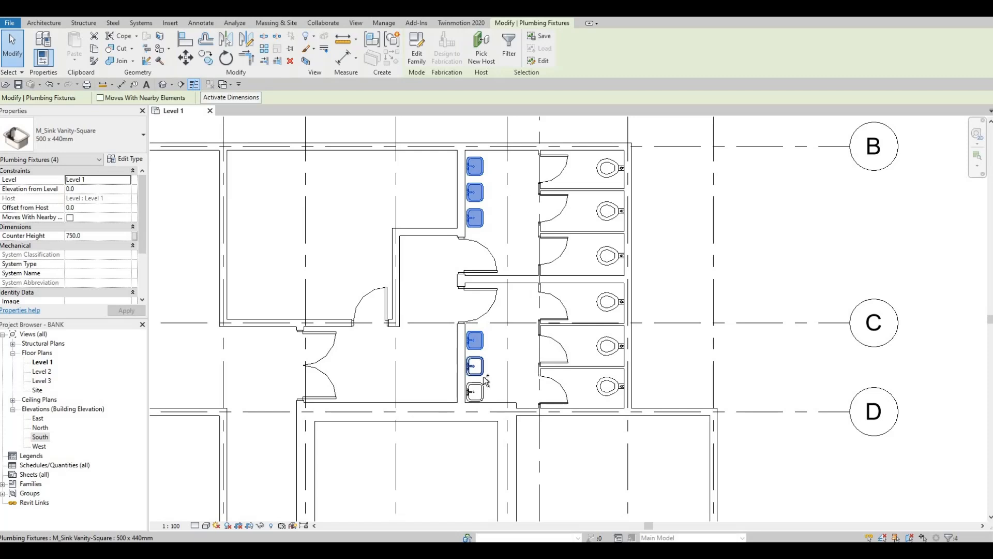
pyautogui.keyDown('ctrl'); pyautogui.click(476, 393); pyautogui.keyUp('ctrl')
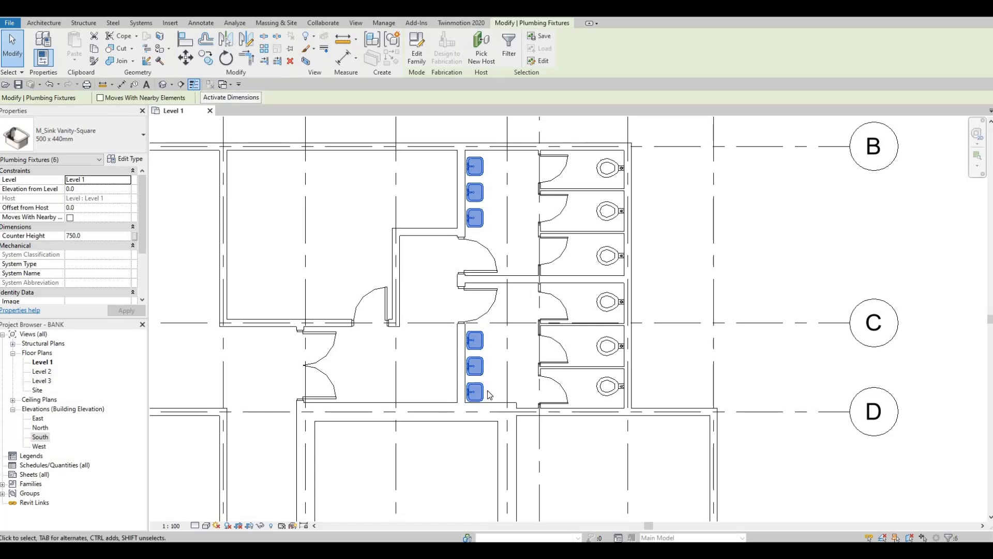
pyautogui.press('Right')
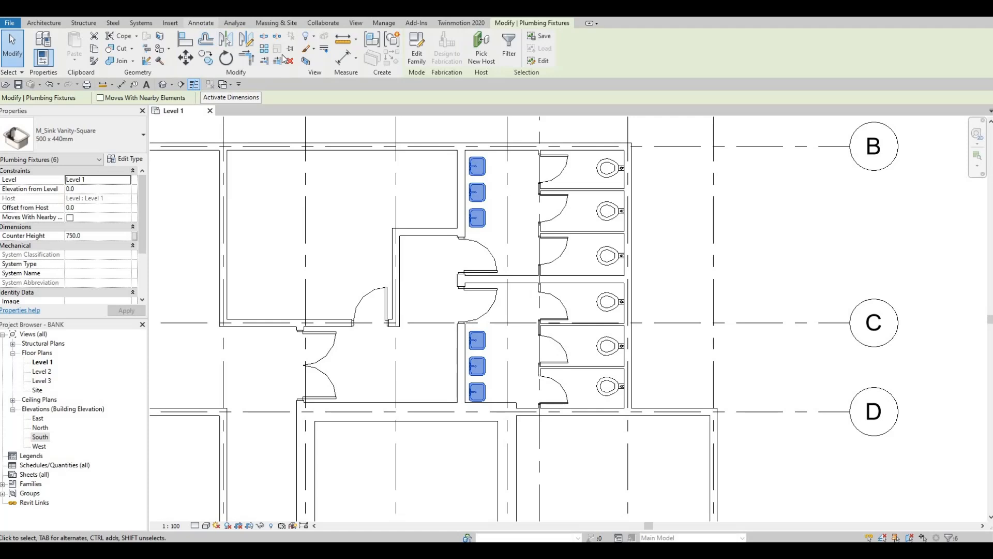
# Draw a counter outline around the upper washroom's three sinks with Thin Lines detail lines, ending at the surrounding walls
pyautogui.click(200, 22)
pyautogui.click(263, 49)
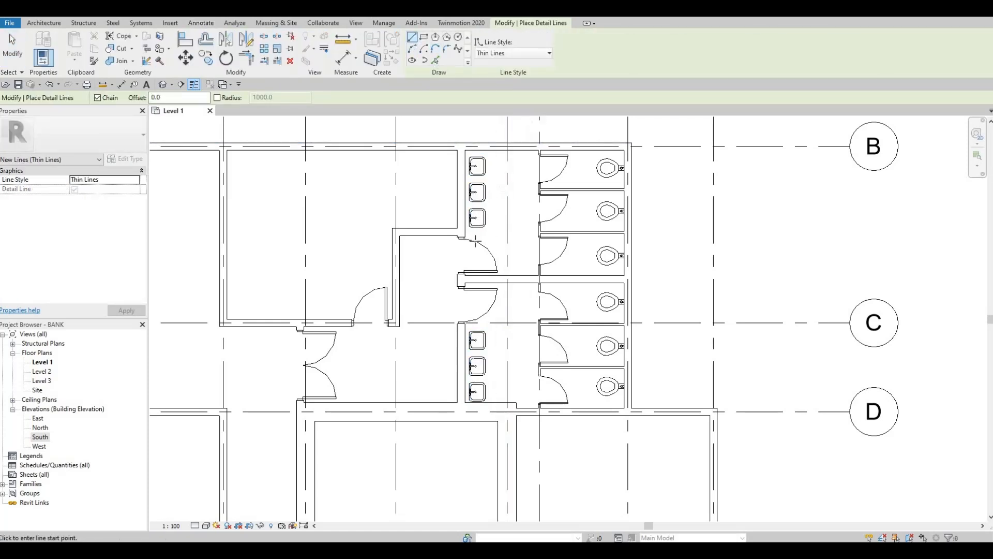
pyautogui.scroll(3, 490, 196)
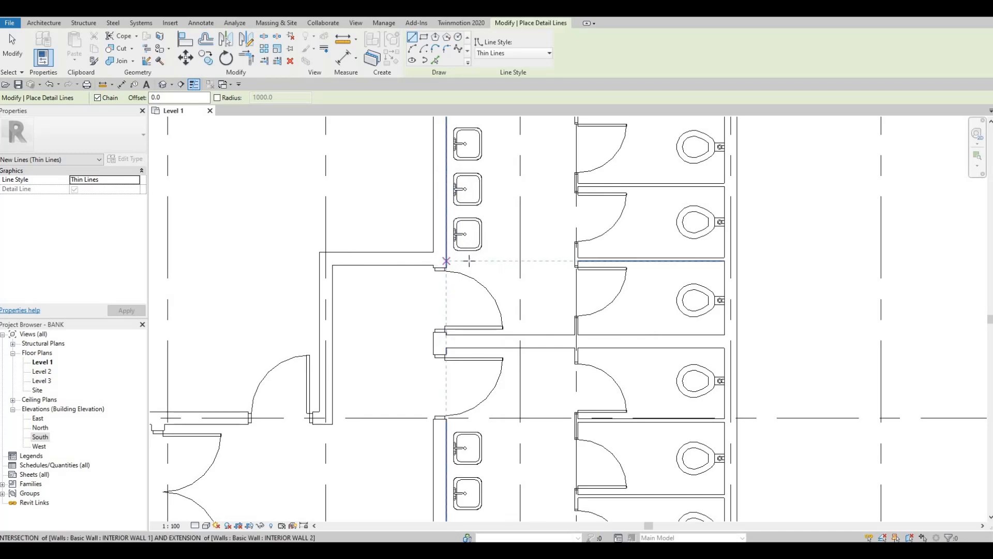
pyautogui.click(469, 261)
pyautogui.moveTo(487, 155); pyautogui.dragTo(478, 291, button='middle')
pyautogui.click(484, 264)
pyautogui.press('Escape')
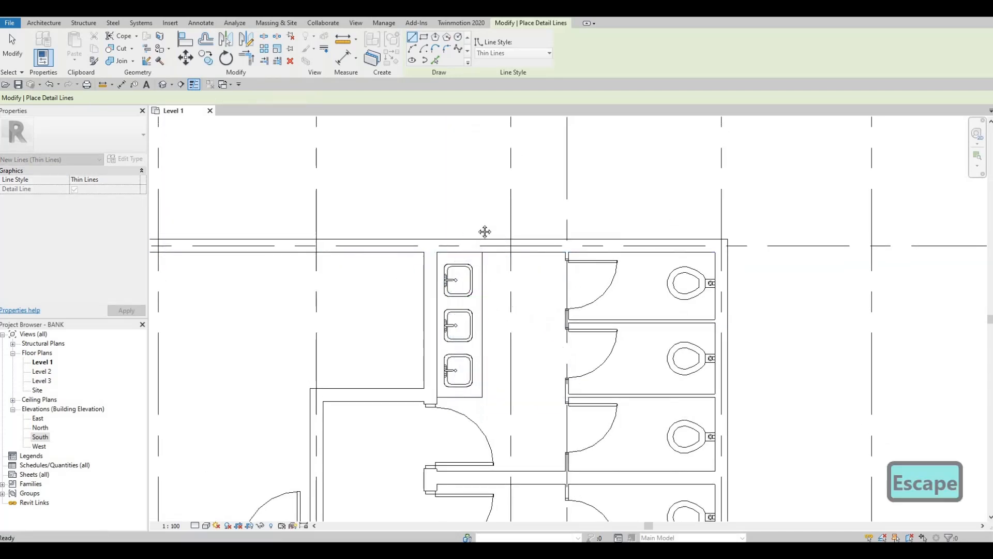
# Draw a counter outline about 600 mm deep around the lower washroom's three sinks with Thin Lines detail lines
pyautogui.scroll(-2, 477, 271)
pyautogui.moveTo(466, 485); pyautogui.dragTo(470, 373, button='middle')
pyautogui.scroll(5, 469, 373)
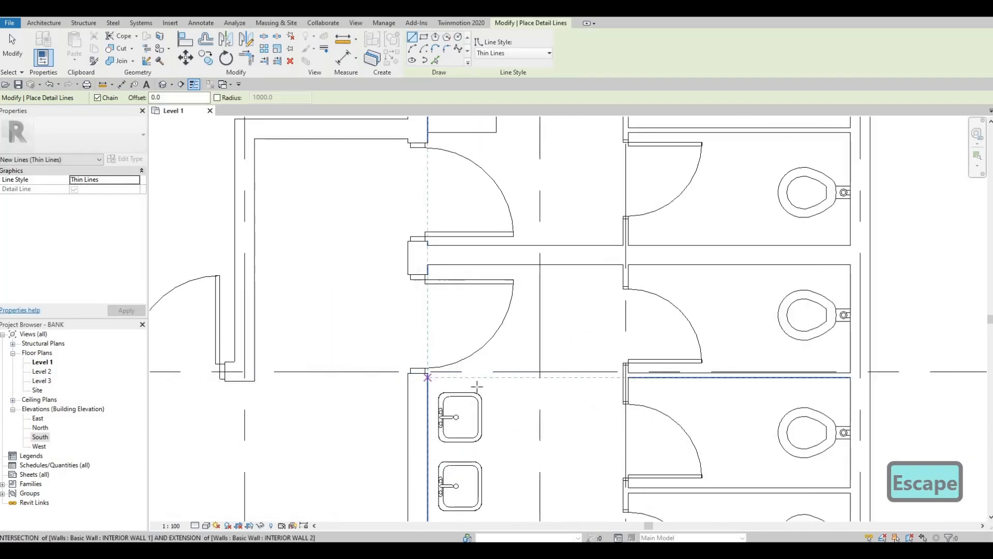
pyautogui.click(487, 383)
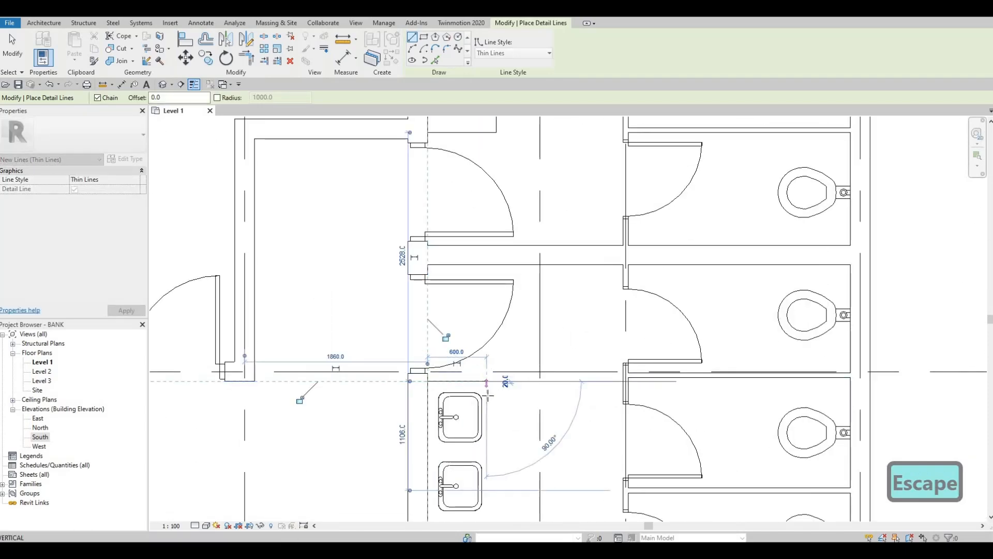
pyautogui.moveTo(502, 358); pyautogui.dragTo(498, 155, button='middle')
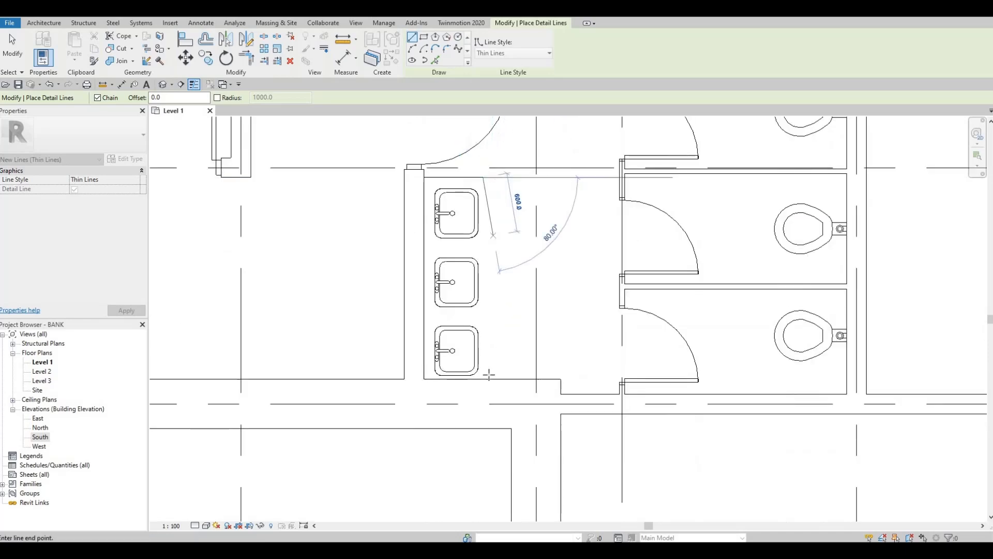
pyautogui.press('Escape')
pyautogui.scroll(-5, 472, 328)
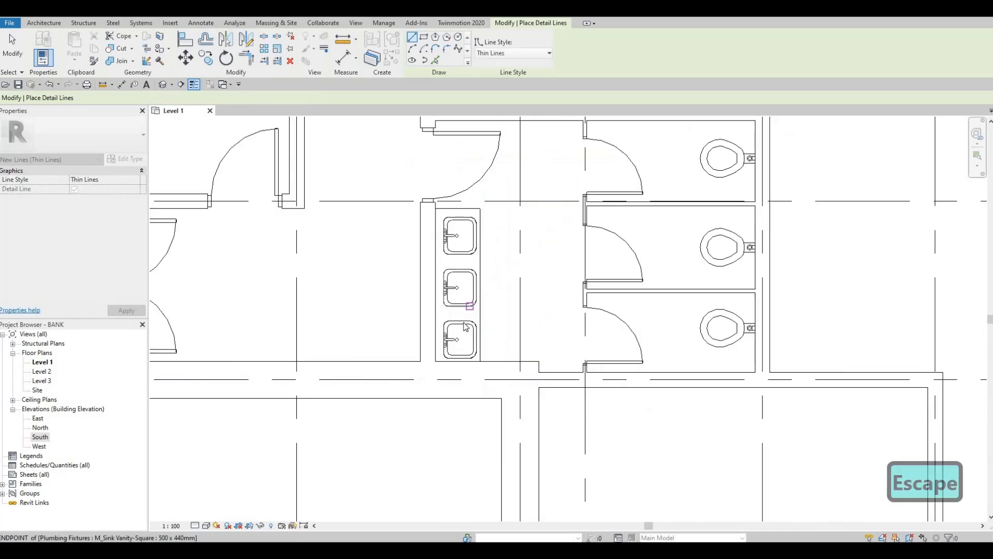
pyautogui.press('Escape')
pyautogui.press('Escape')
pyautogui.press('Escape')
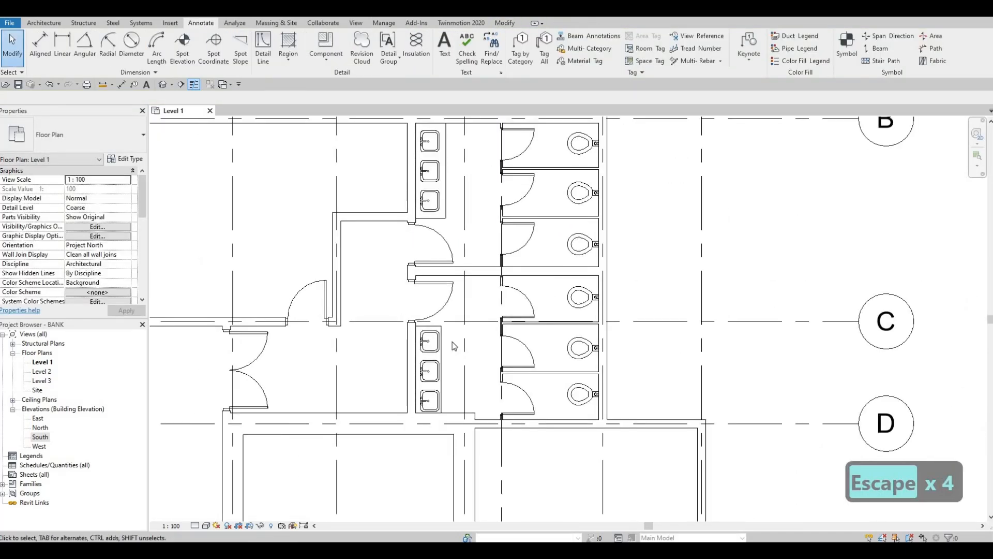
# Align the front edge of the lower washroom's counter with the front edge of the upper washroom's counter
pyautogui.press('a')
pyautogui.press('l')
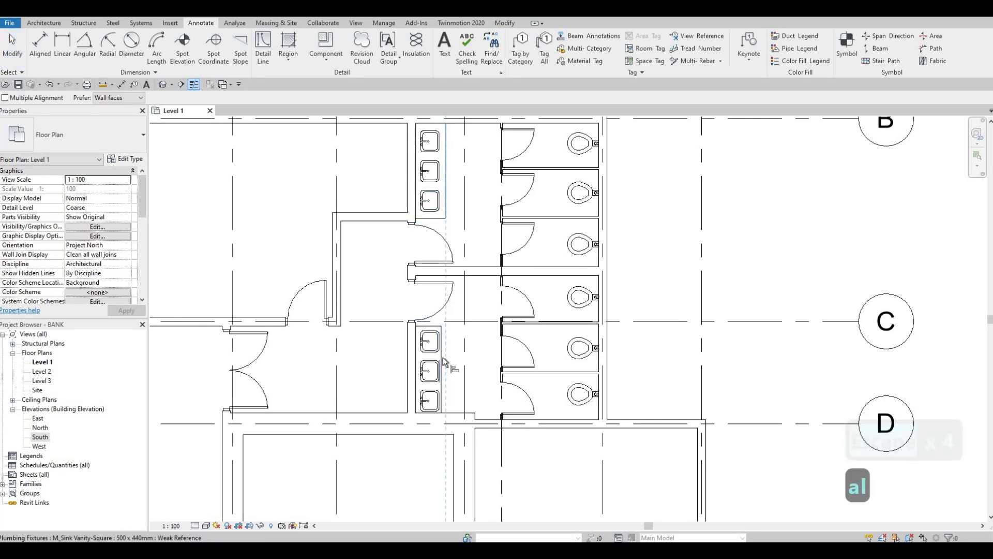
pyautogui.press('Escape')
pyautogui.press('Escape')
pyautogui.press('Escape')
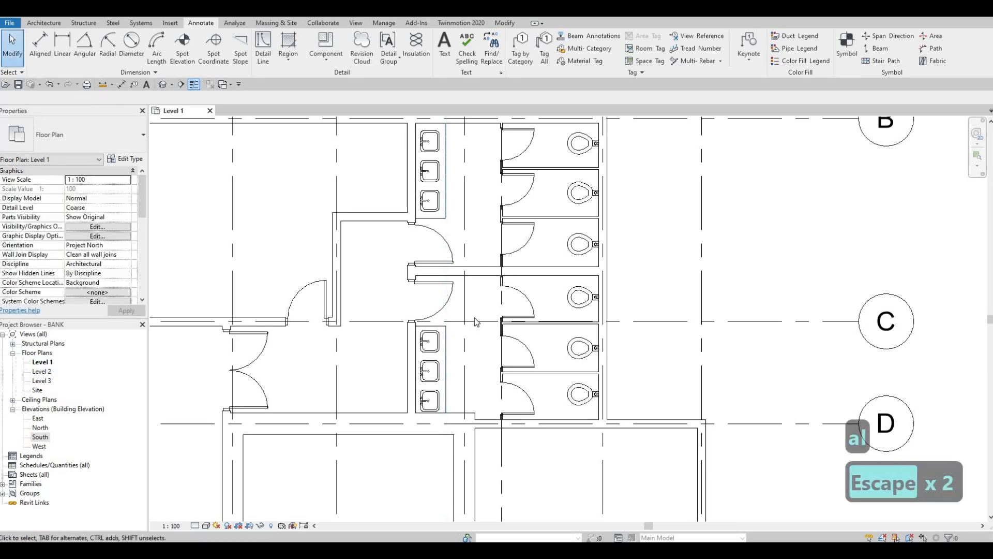
# Review the sinks, counters and cubicles in both washrooms and the neighbouring rooms on the Level 1 plan
pyautogui.scroll(-5, 391, 328)
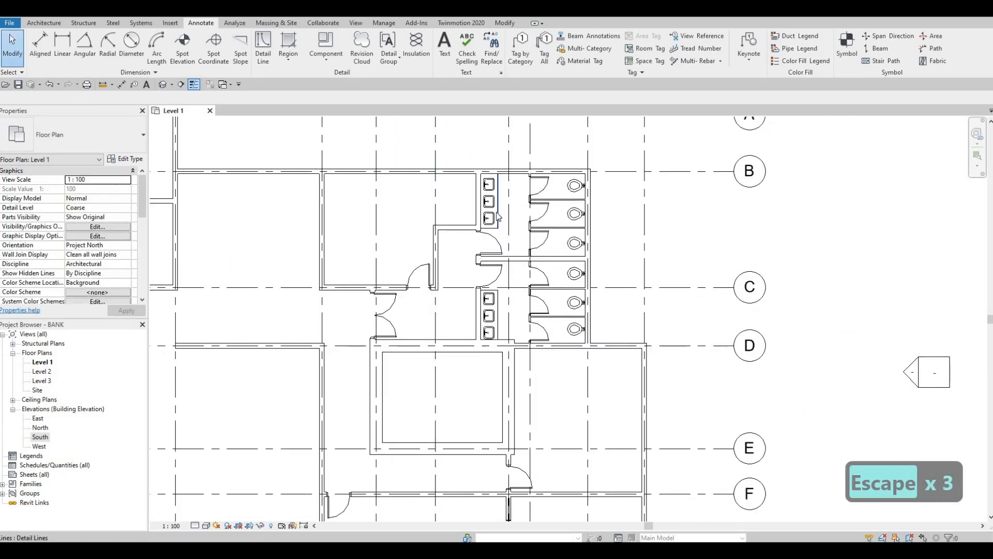
pyautogui.scroll(3, 479, 235)
pyautogui.scroll(-4, 452, 304)
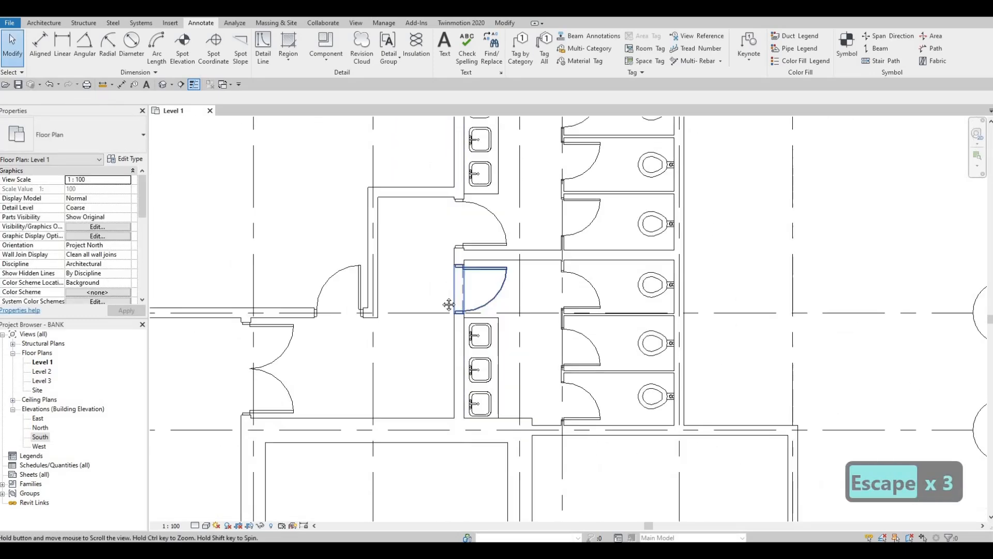
pyautogui.press('Escape')
pyautogui.moveTo(483, 332); pyautogui.dragTo(461, 329, button='middle')
pyautogui.scroll(-1, 461, 329)
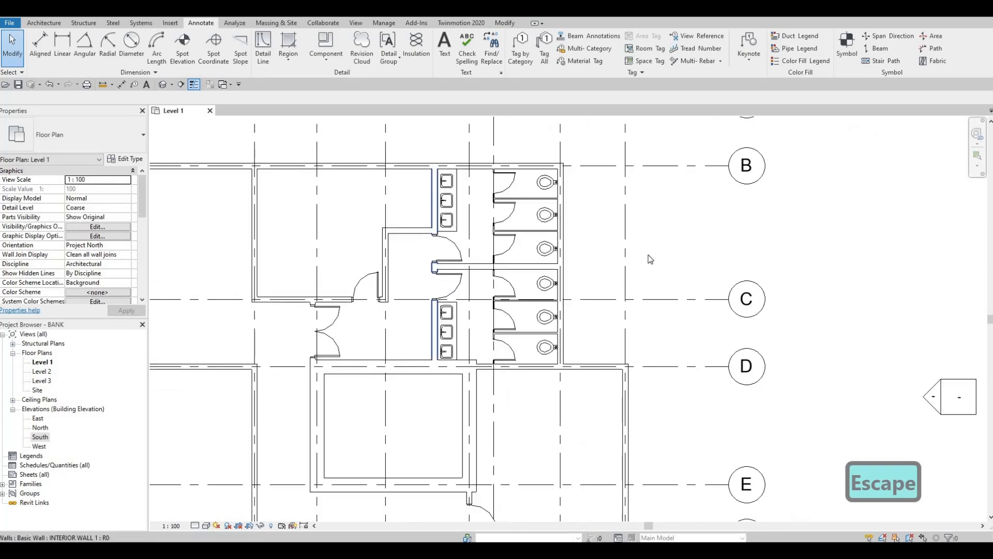
pyautogui.moveTo(650, 260); pyautogui.dragTo(732, 251, button='middle')
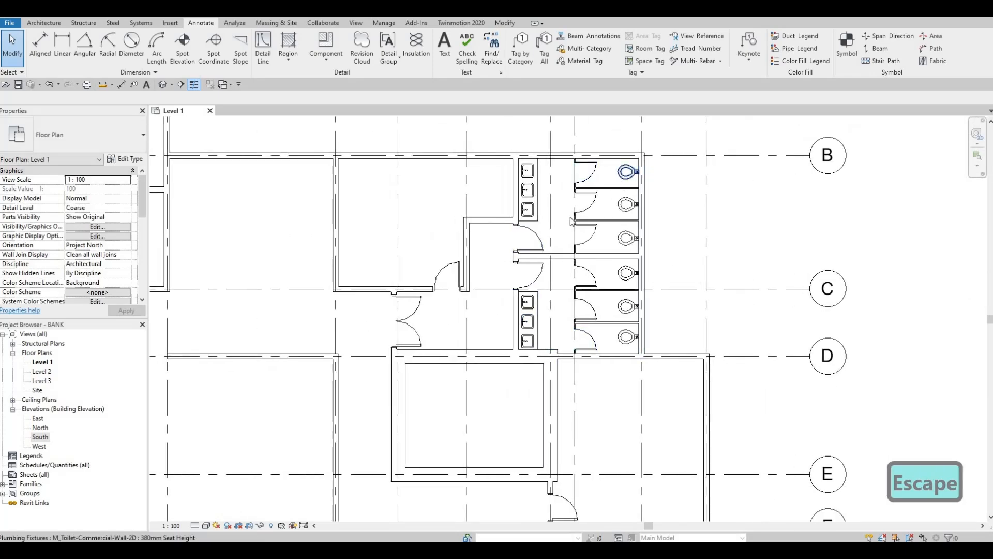
pyautogui.moveTo(520, 262); pyautogui.dragTo(595, 267, button='middle')
pyautogui.scroll(-2, 559, 216)
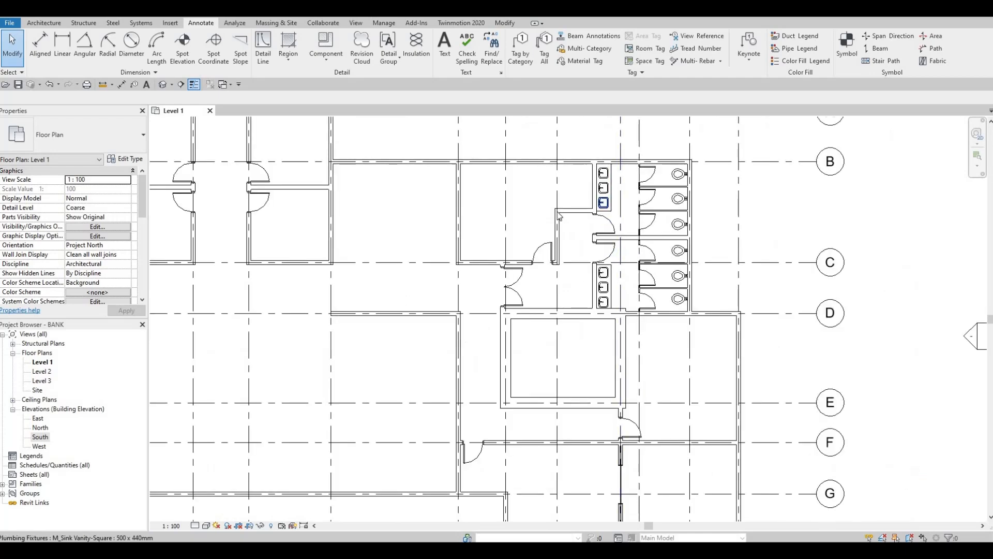
pyautogui.scroll(-1, 558, 201)
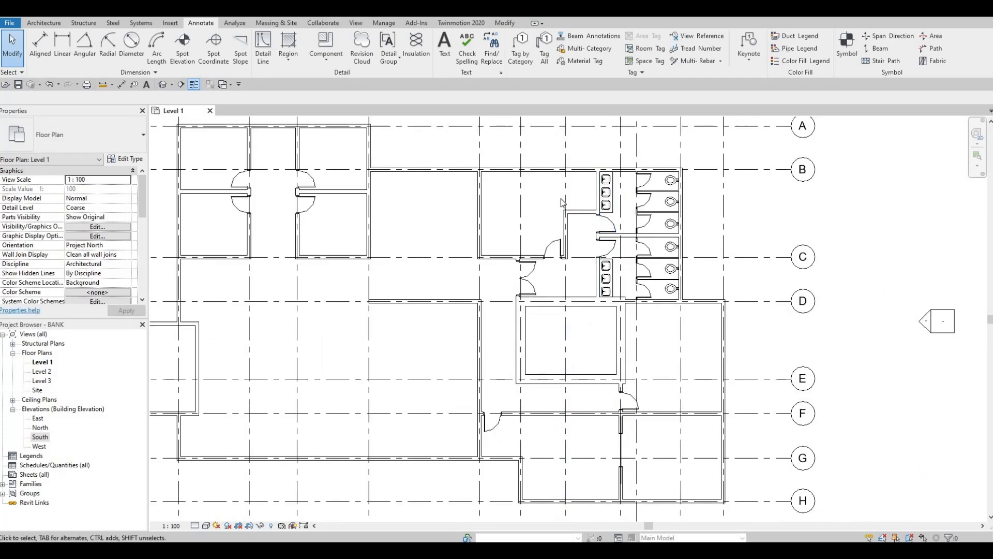
pyautogui.moveTo(559, 211); pyautogui.dragTo(537, 276, button='middle')
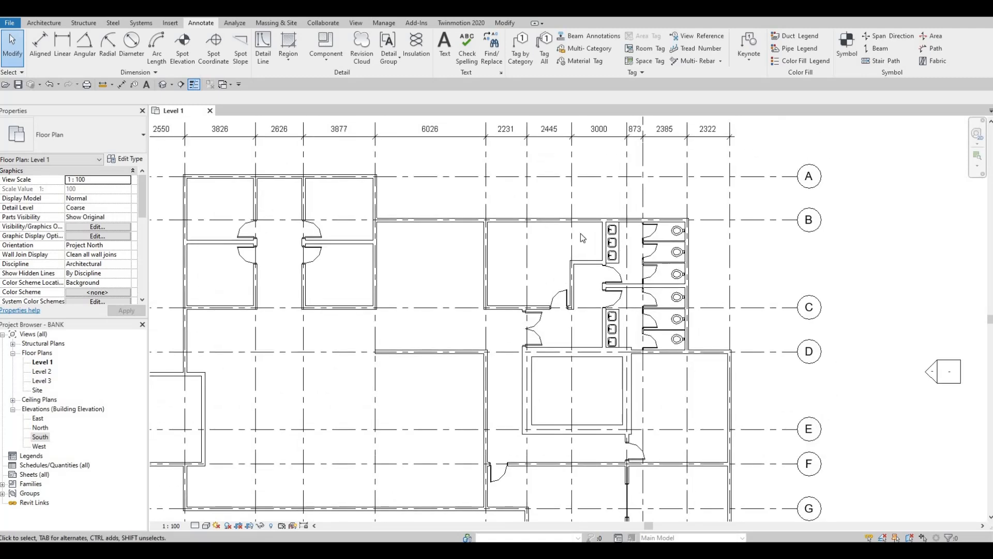
pyautogui.moveTo(592, 279)
pyautogui.mouseDown(button='middle')
pyautogui.moveTo(588, 270)
pyautogui.moveTo(582, 282)
pyautogui.mouseUp(button='middle')
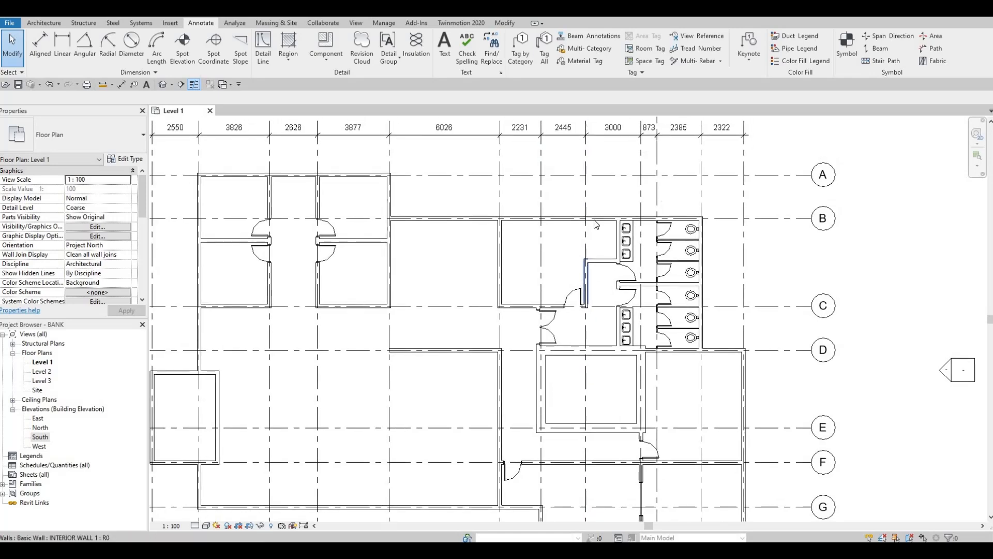
# Preview the kitchen sink families in the Sinks folder and load M_Sink Kitchen-Double into the project
pyautogui.scroll(3, 615, 244)
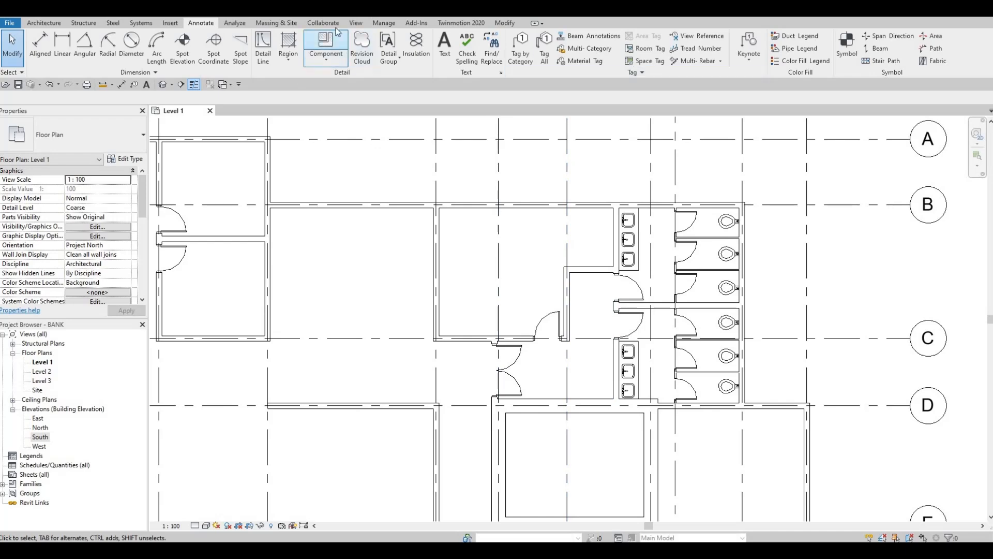
pyautogui.scroll(1, 465, 66)
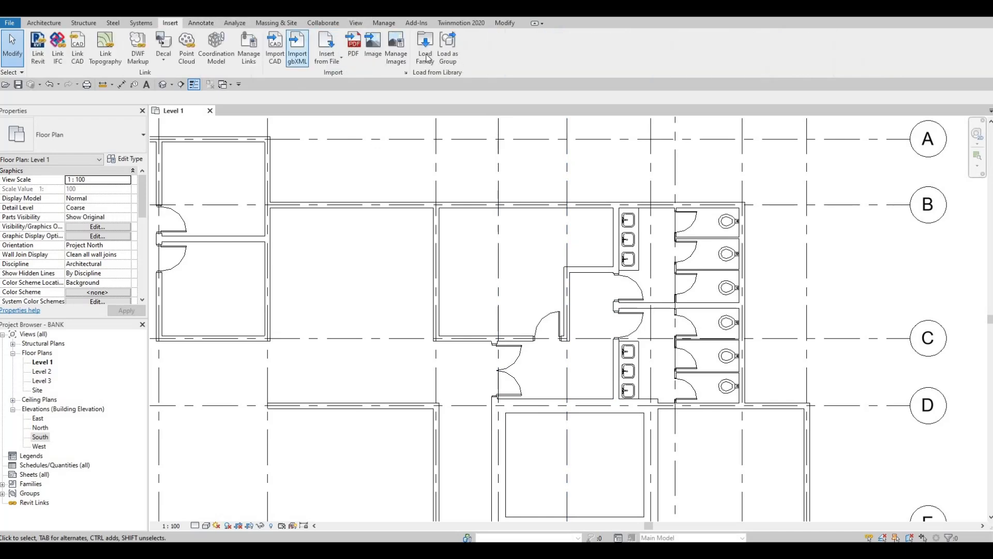
pyautogui.click(425, 57)
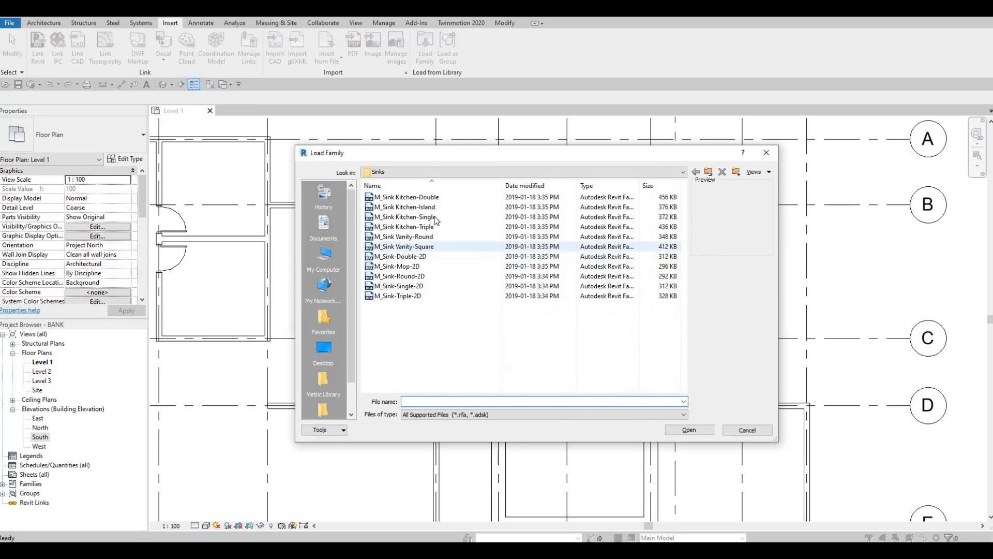
pyautogui.click(433, 226)
pyautogui.click(432, 200)
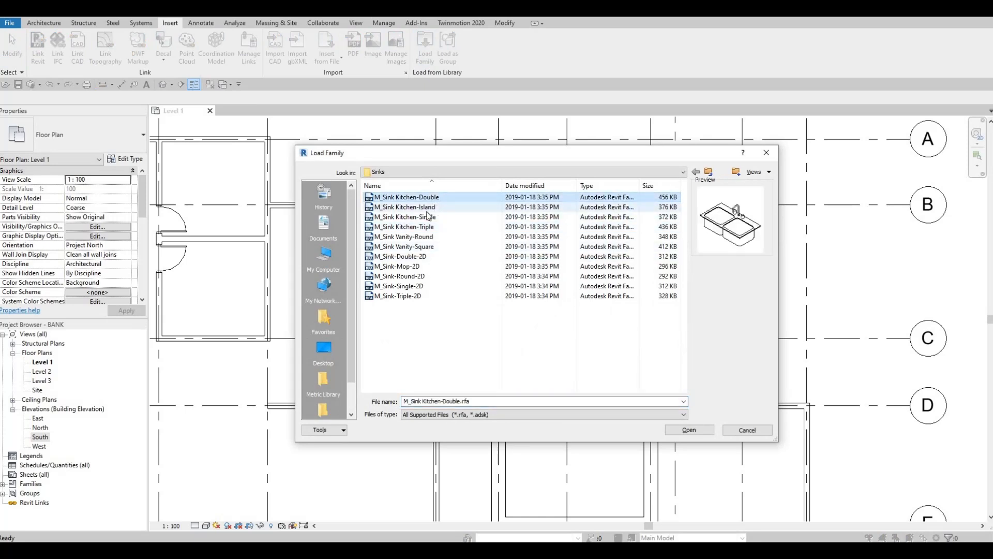
pyautogui.click(427, 209)
pyautogui.click(429, 198)
pyautogui.click(685, 430)
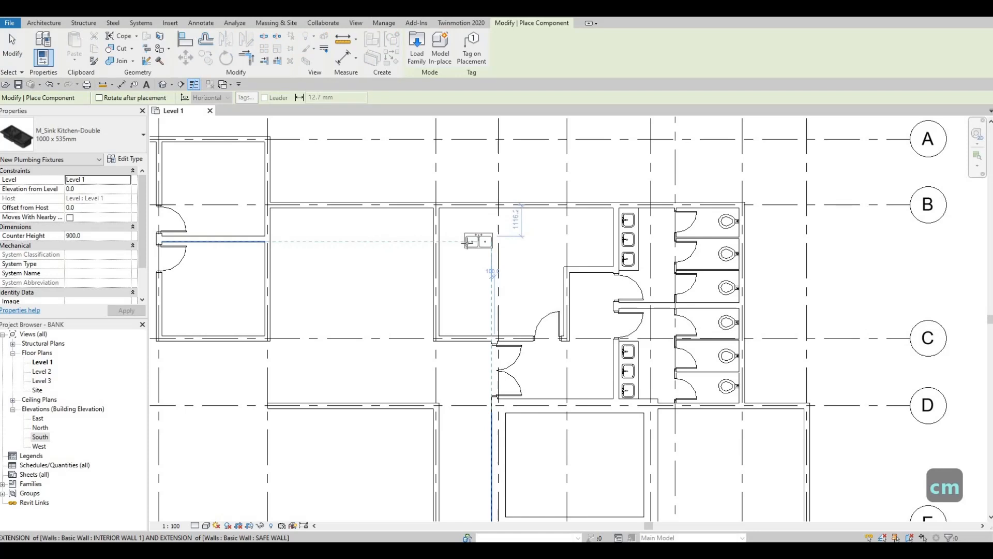
# Place the M_Sink Kitchen-Double, rotated upright, along the west wall of the room beside the upper washroom
pyautogui.press('space')
pyautogui.press('space')
pyautogui.scroll(1, 444, 244)
pyautogui.scroll(1, 454, 252)
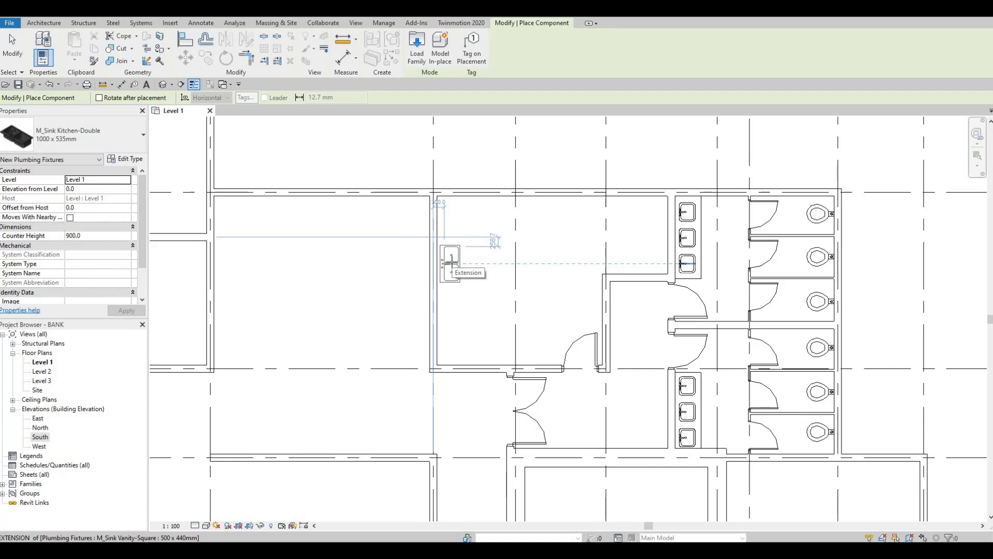
pyautogui.click(451, 271)
pyautogui.press('Escape')
pyautogui.press('Escape')
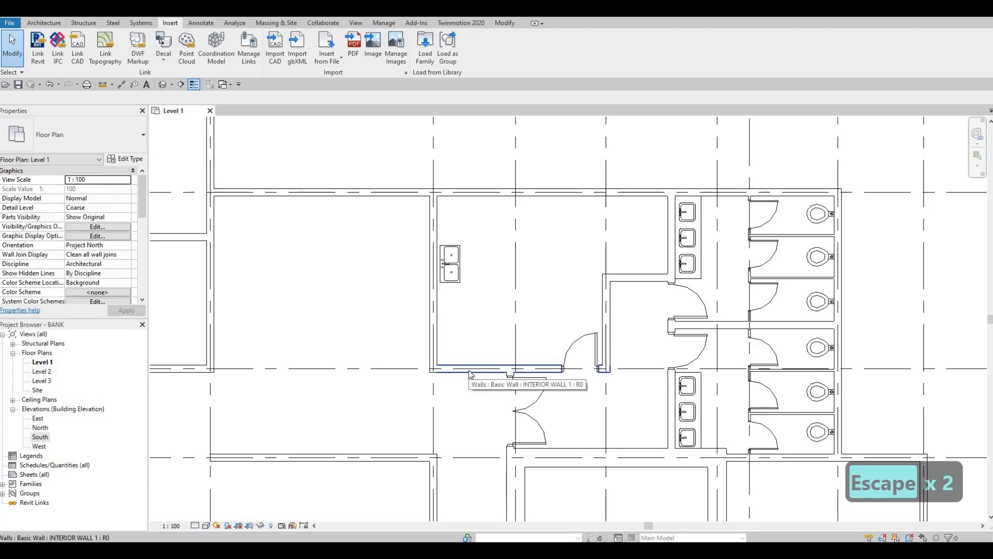
# Browse the Metric Library for a new family in Specialty Equipment, Domestic, Mid-Range
pyautogui.click(425, 49)
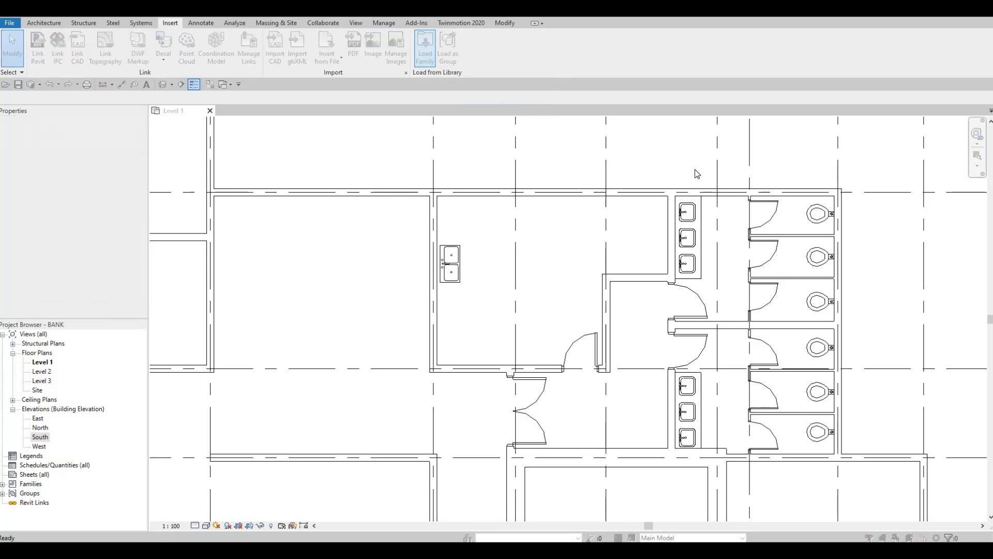
pyautogui.click(709, 172)
pyautogui.click(709, 173)
pyautogui.click(709, 172)
pyautogui.click(709, 173)
pyautogui.click(323, 380)
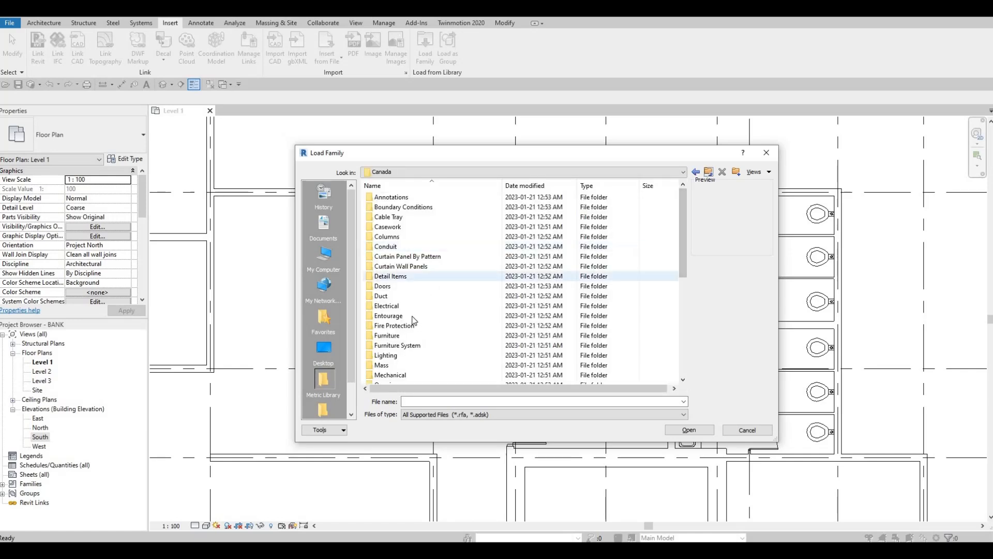
pyautogui.scroll(-6, 414, 321)
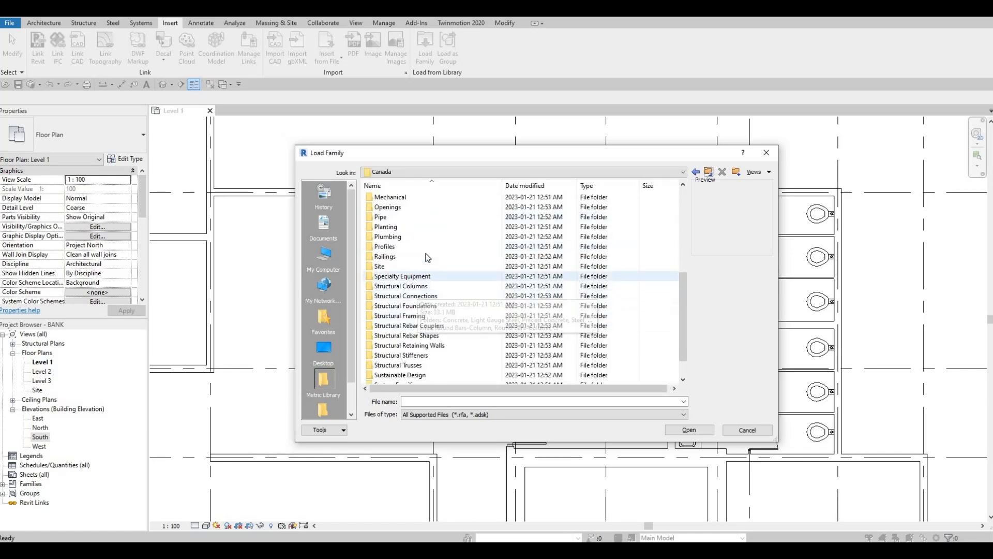
pyautogui.doubleClick(408, 276)
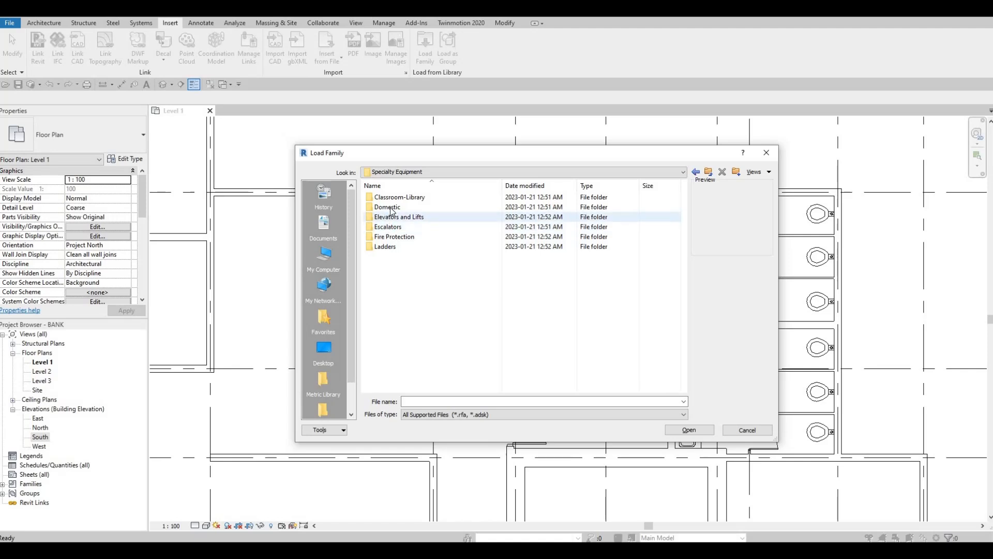
pyautogui.doubleClick(391, 208)
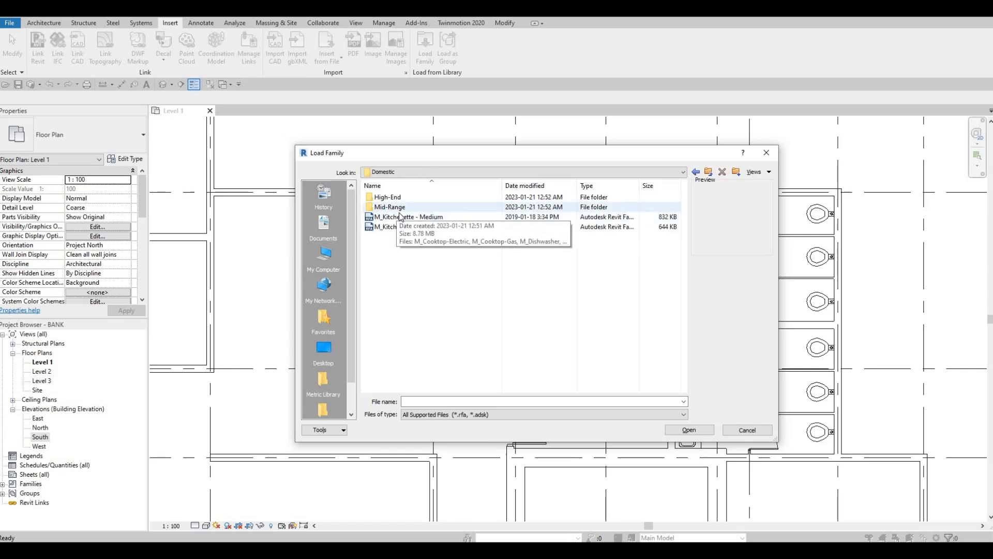
pyautogui.doubleClick(393, 207)
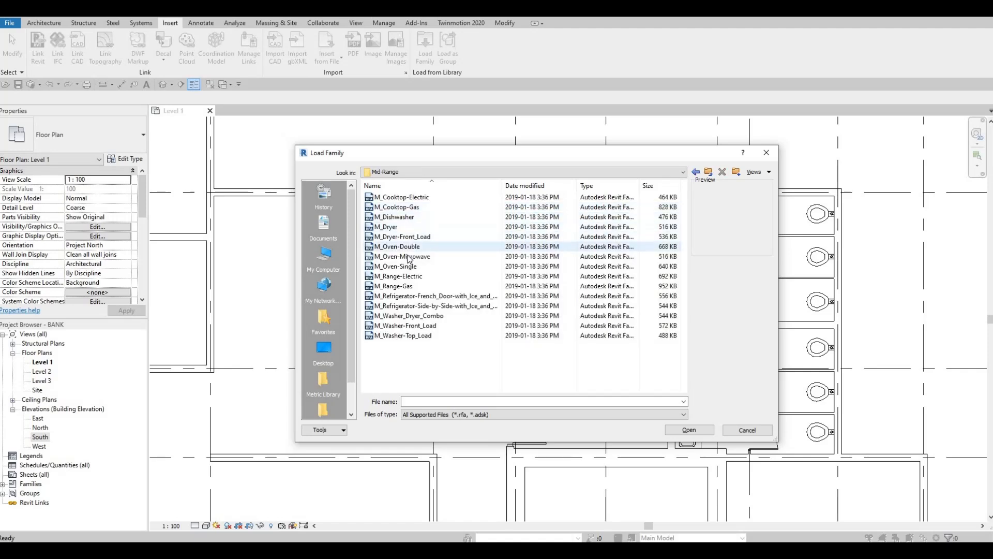
# Preview the mid-range appliance families and load the M_Refrigerator-French_Door-with_Ice_and_Water_Dispenser family into the project
pyautogui.click(408, 256)
pyautogui.click(406, 237)
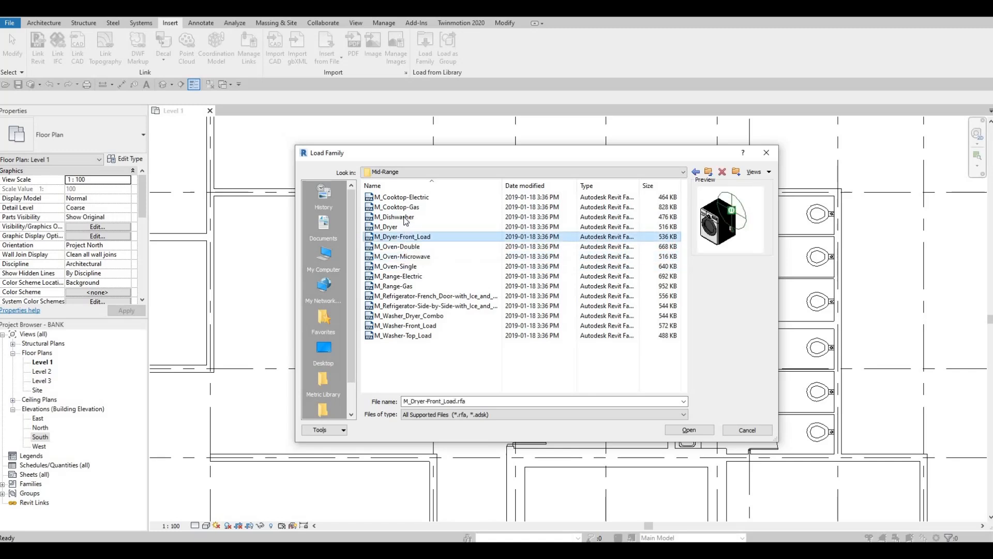
pyautogui.click(404, 217)
pyautogui.click(404, 197)
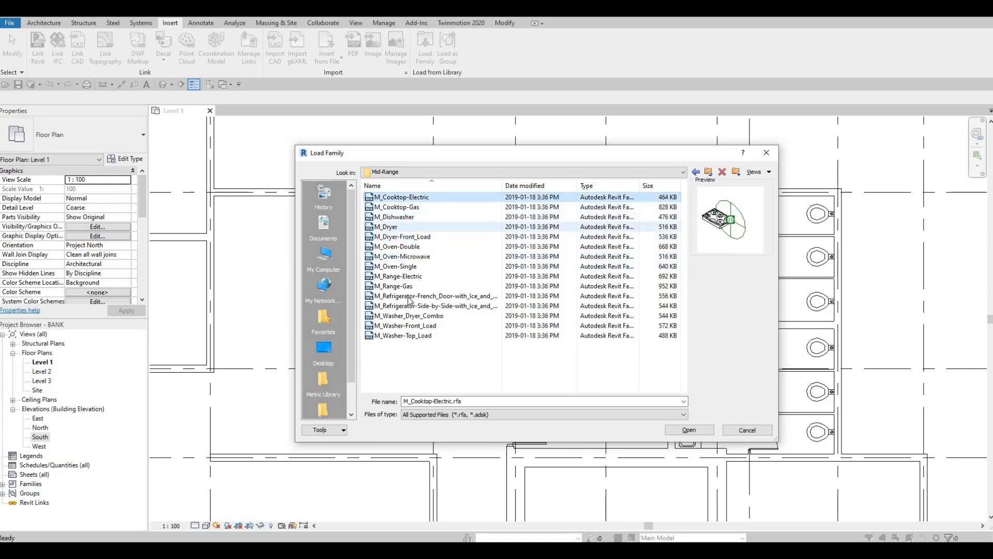
pyautogui.click(408, 296)
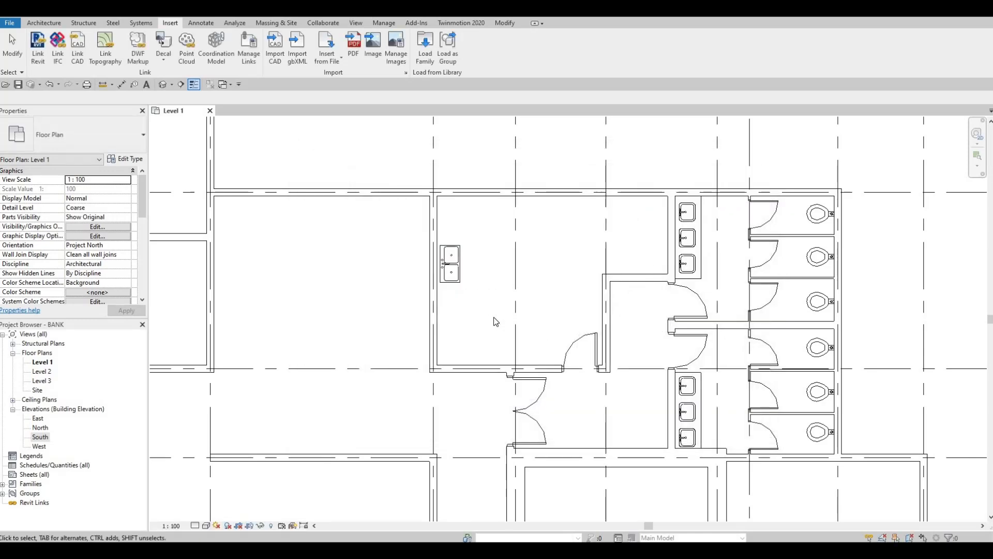
# Place the 900mm French-door refrigerator, rotated a quarter turn, against the kitchen's west wall just below the double sink
pyautogui.press('c')
pyautogui.press('m')
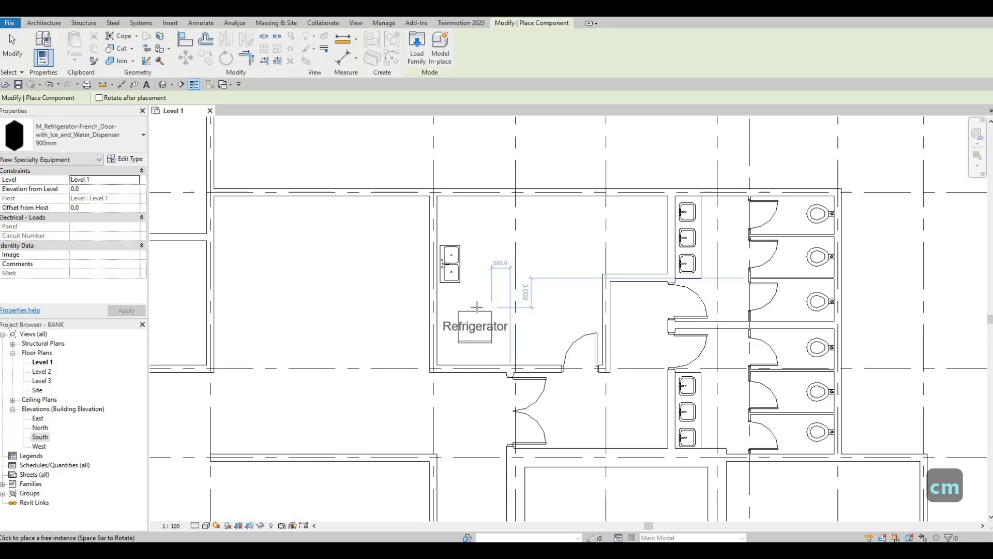
pyautogui.press('space')
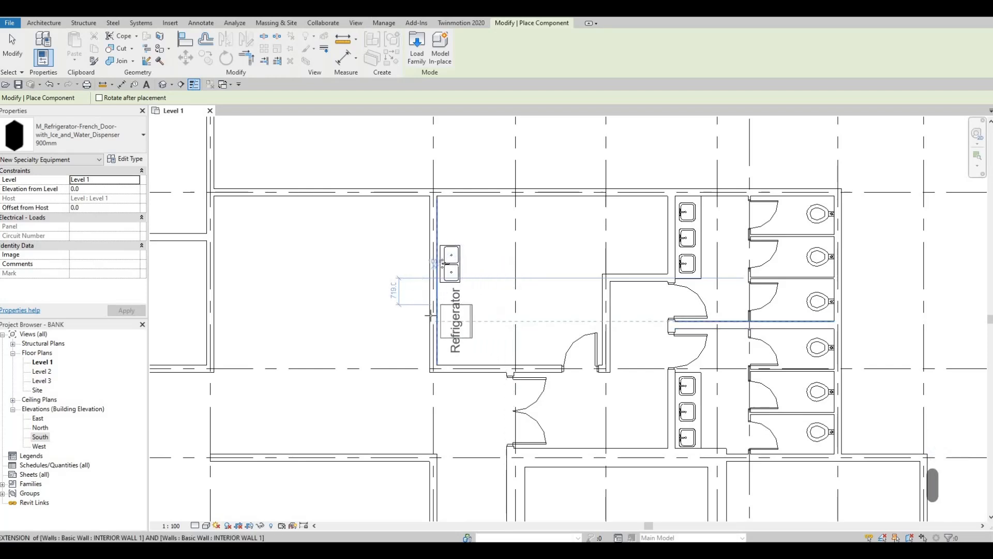
pyautogui.scroll(3, 433, 312)
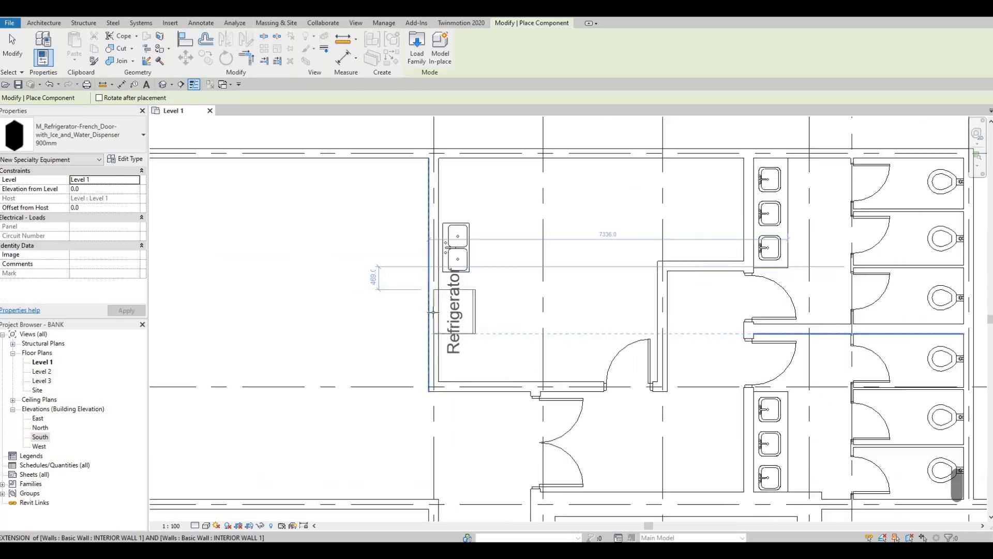
pyautogui.click(443, 312)
pyautogui.press('Escape')
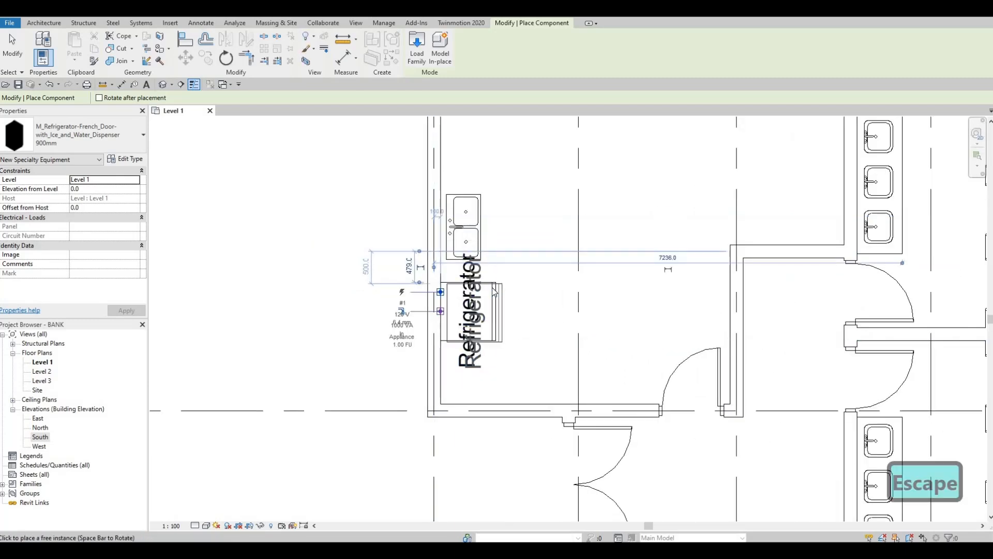
pyautogui.scroll(-1, 479, 312)
pyautogui.press('Escape')
pyautogui.scroll(-1, 493, 302)
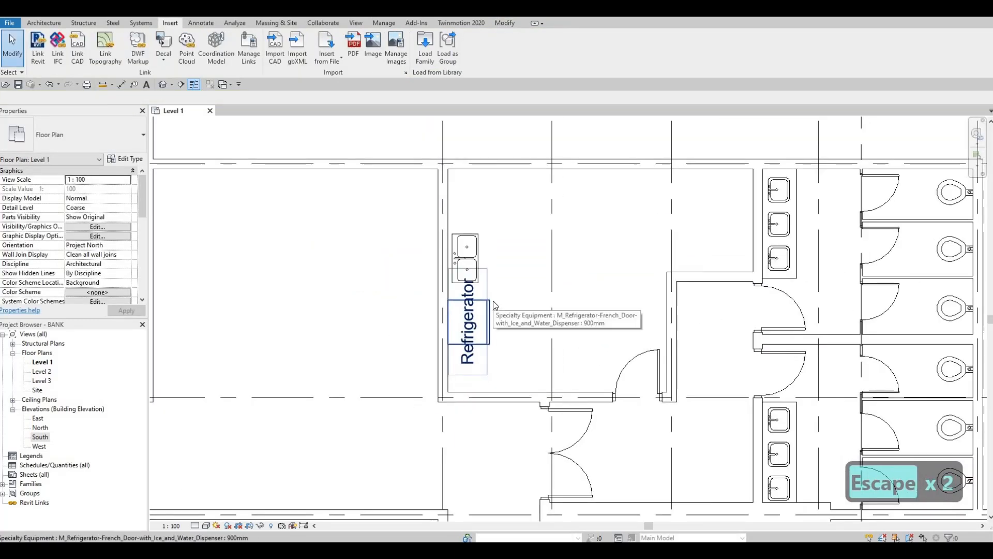
# Review the component families and types available for placement in the project
pyautogui.press('c')
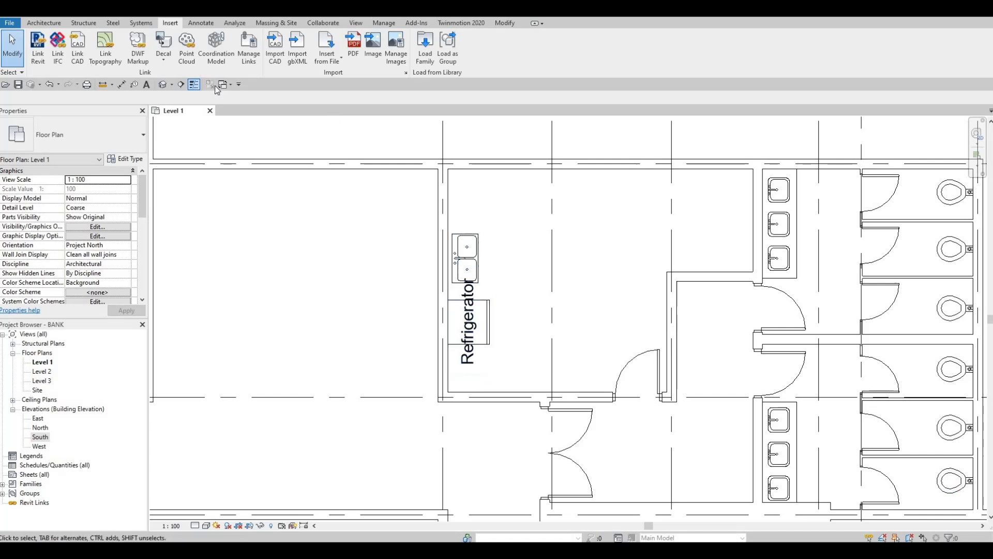
pyautogui.click(44, 23)
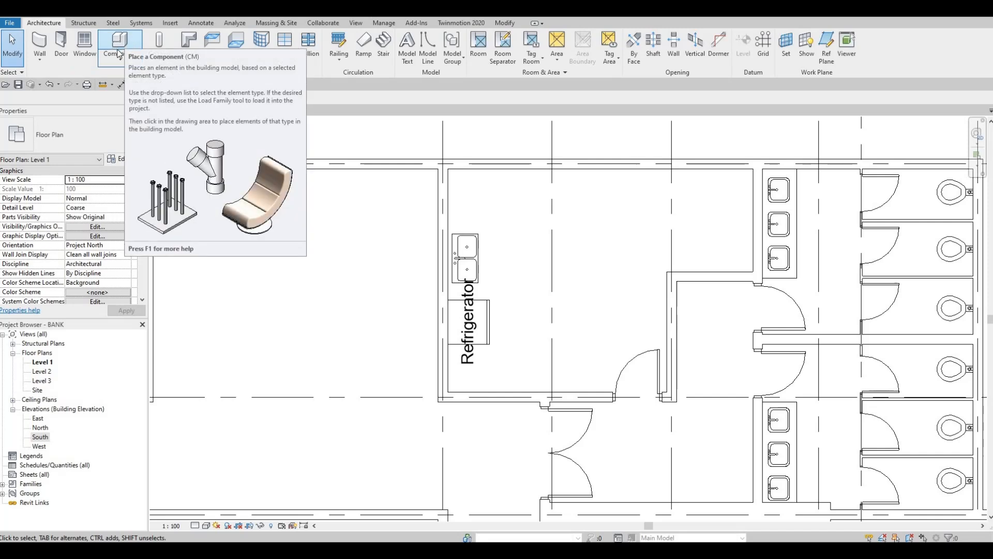
pyautogui.click(118, 45)
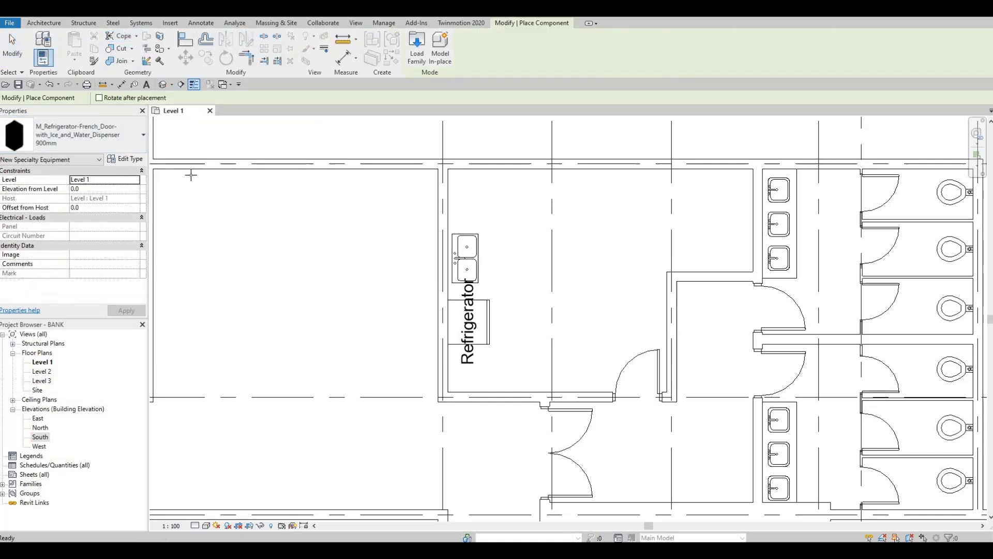
pyautogui.click(85, 133)
pyautogui.scroll(-10, 68, 204)
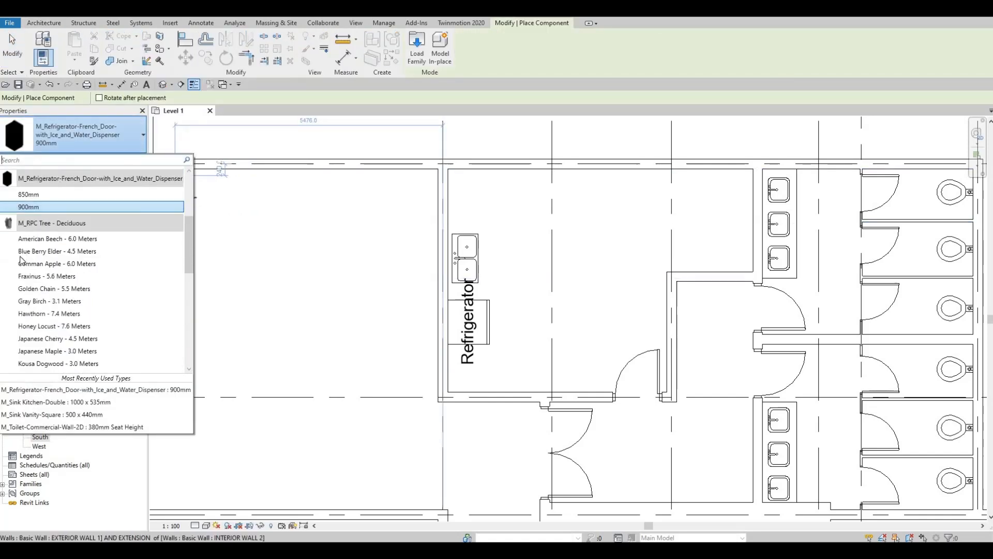
pyautogui.scroll(10, 41, 257)
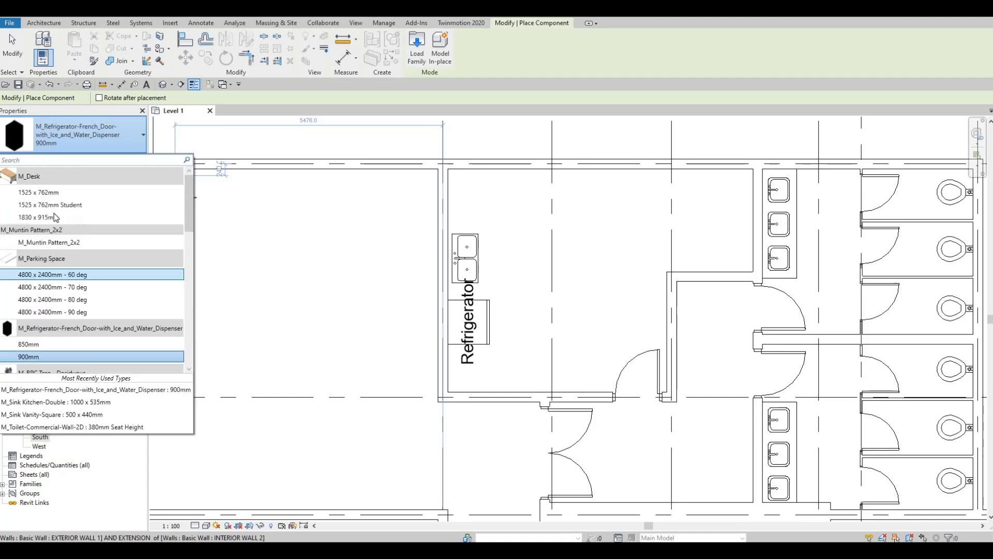
pyautogui.scroll(-10, 62, 233)
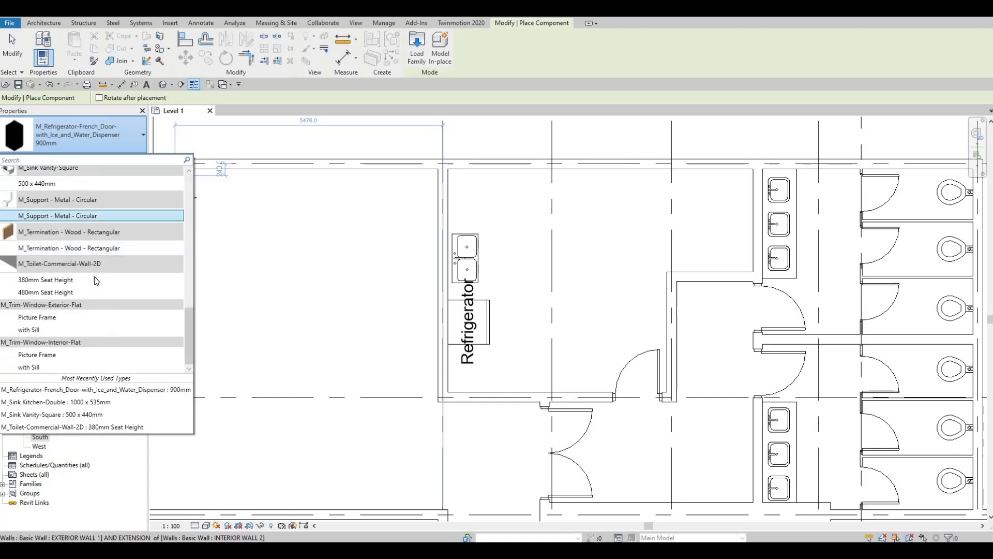
pyautogui.scroll(5, 247, 295)
pyautogui.press('Escape')
pyautogui.press('Escape')
pyautogui.press('Escape')
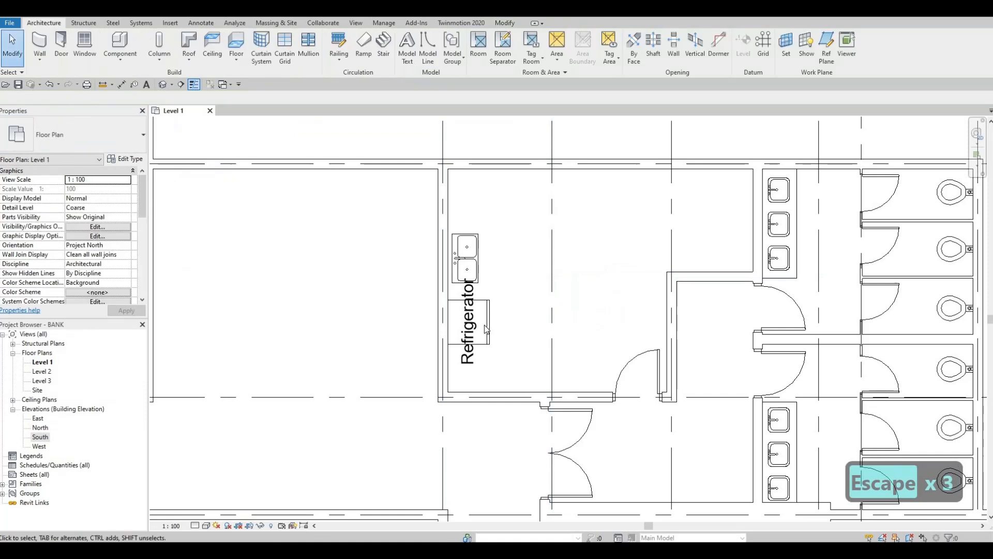
# Turn off Show Label in the type properties of the 900mm French-door refrigerator
pyautogui.click(483, 324)
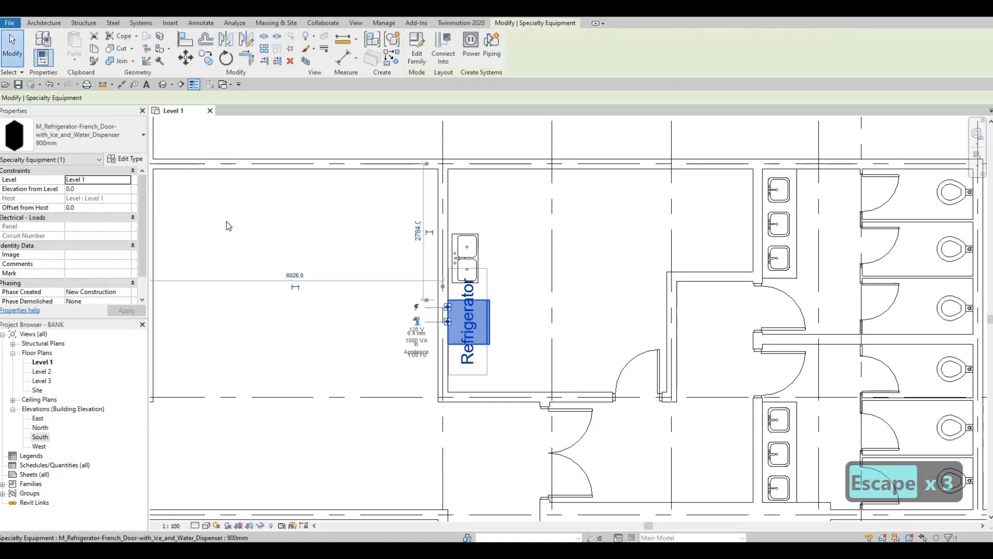
pyautogui.click(124, 160)
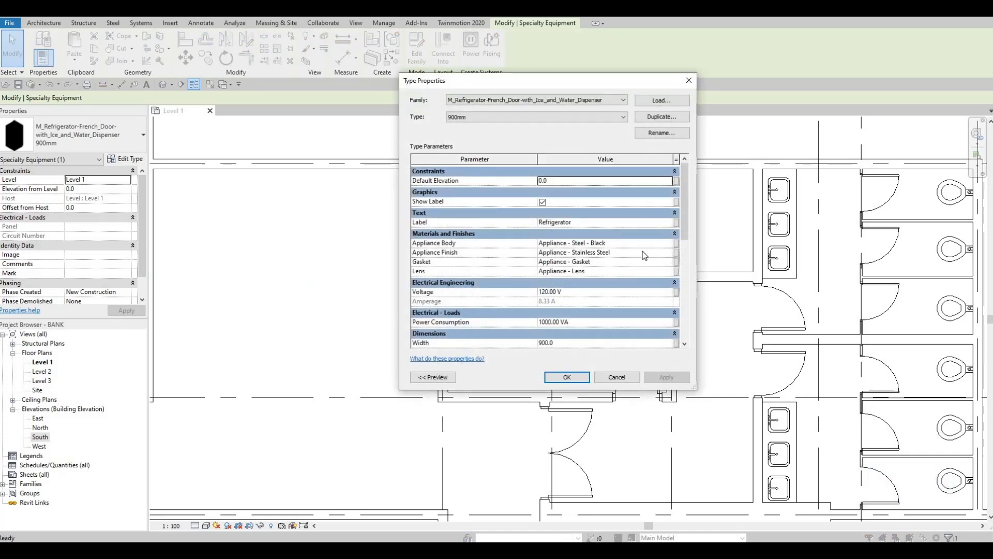
pyautogui.click(542, 202)
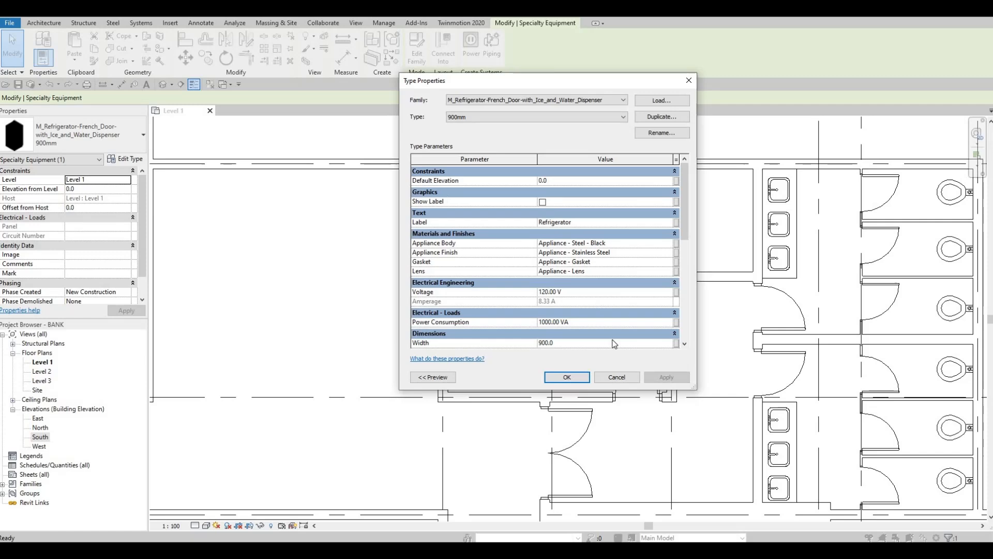
pyautogui.click(574, 376)
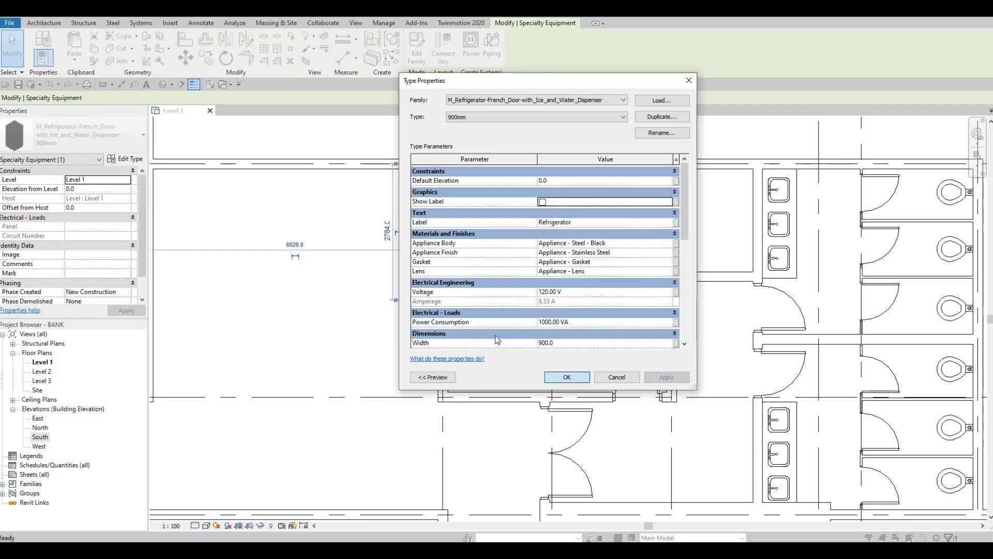
pyautogui.press('Escape')
pyautogui.press('Escape')
# Nudge the refrigerator down along the kitchen's west wall, away from the double sink
pyautogui.click(484, 336)
pyautogui.press('Down')
pyautogui.press('Down')
pyautogui.press('Down')
pyautogui.press('Down')
pyautogui.press('Down')
pyautogui.press('Down')
pyautogui.press('Down')
pyautogui.press('Down')
# Nudge the double sink down along the west wall to about 1626 mm from the north wall
pyautogui.click(474, 272)
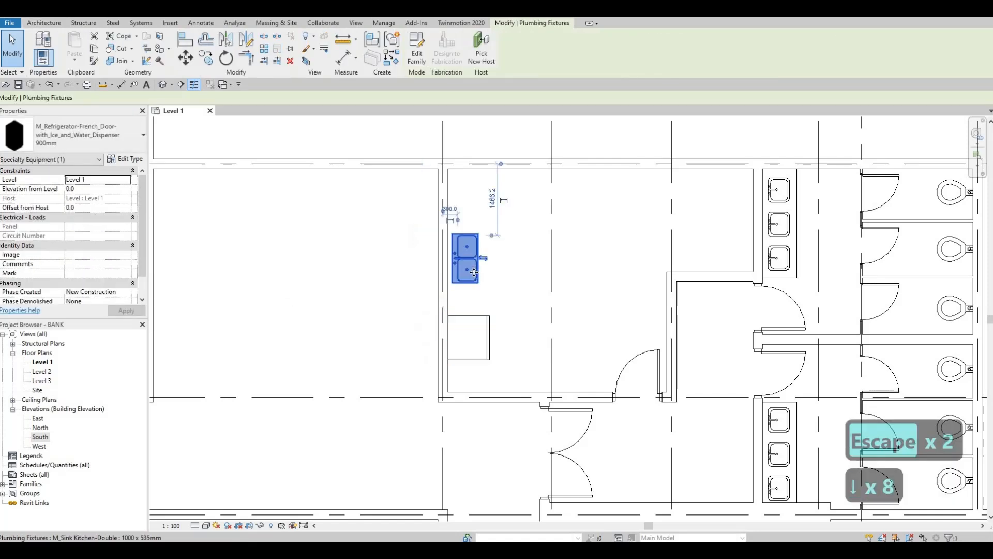
pyautogui.press('Right')
pyautogui.press('Right')
pyautogui.press('Down')
pyautogui.press('Down')
pyautogui.press('Down')
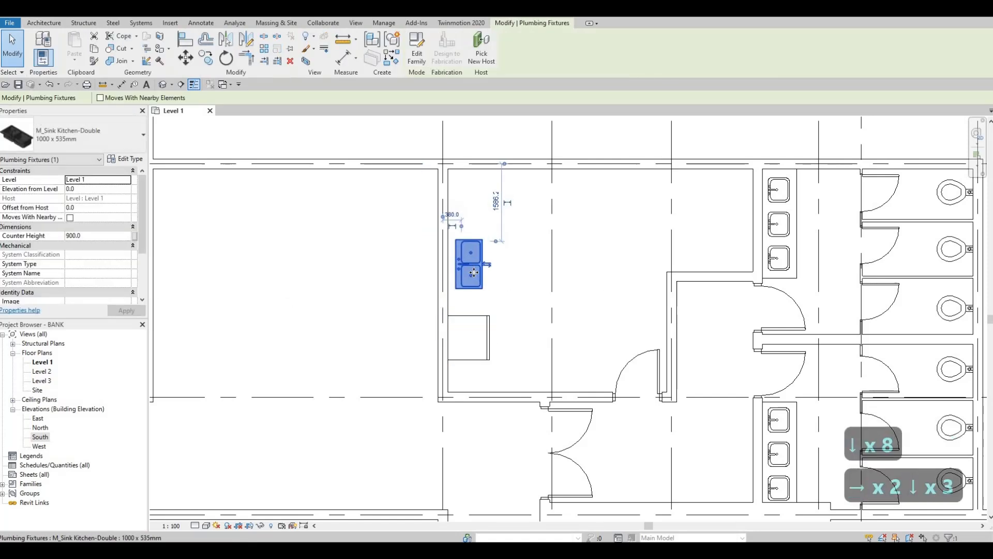
pyautogui.press('Left')
pyautogui.press('Down')
pyautogui.press('Left')
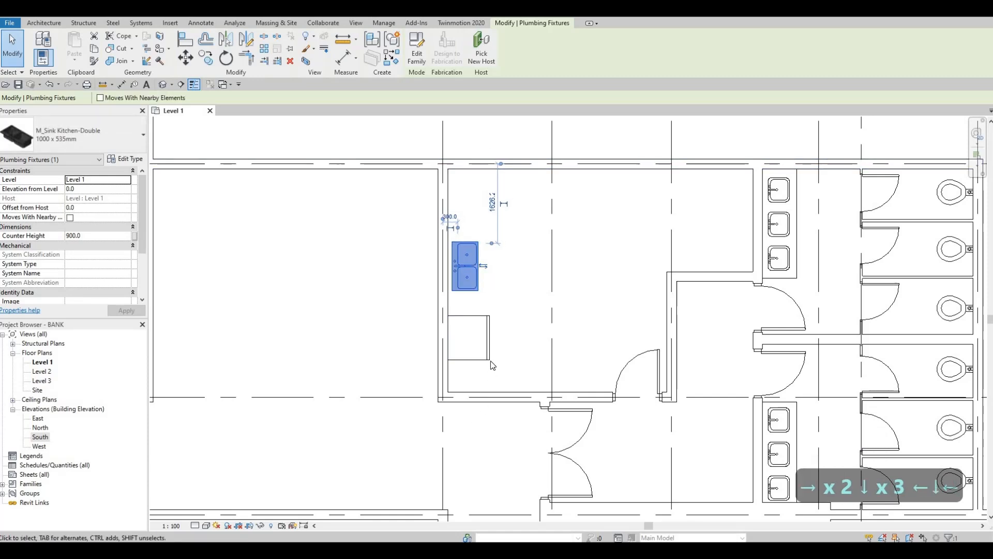
# Shift the refrigerator toward the kitchen's south wall until it is about 3464 mm from the north wall
pyautogui.click(490, 359)
pyautogui.press('Down')
pyautogui.press('Down')
pyautogui.press('Down')
pyautogui.press('Down')
pyautogui.press('Down')
pyautogui.press('Down')
pyautogui.press('Down')
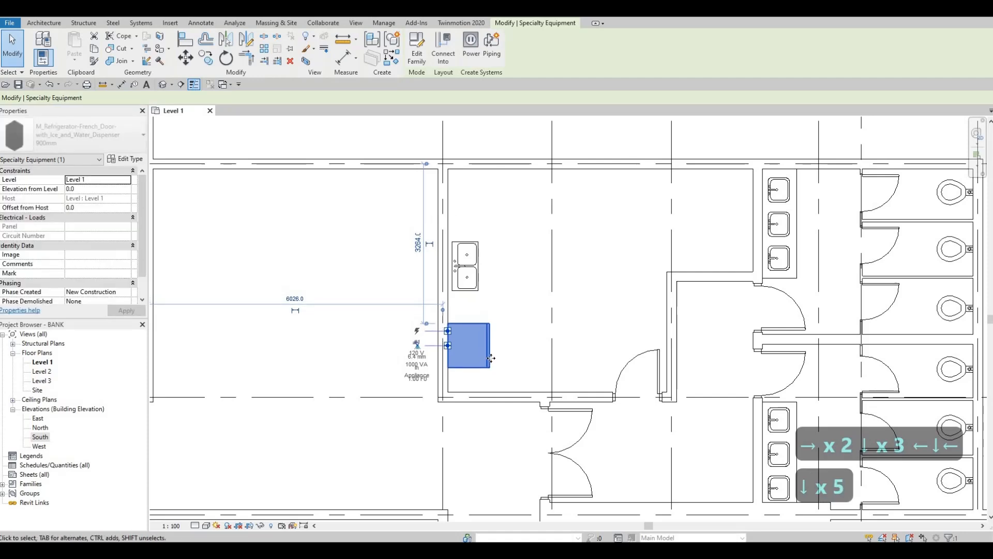
pyautogui.press('Up')
pyautogui.press('Up')
pyautogui.press('Up')
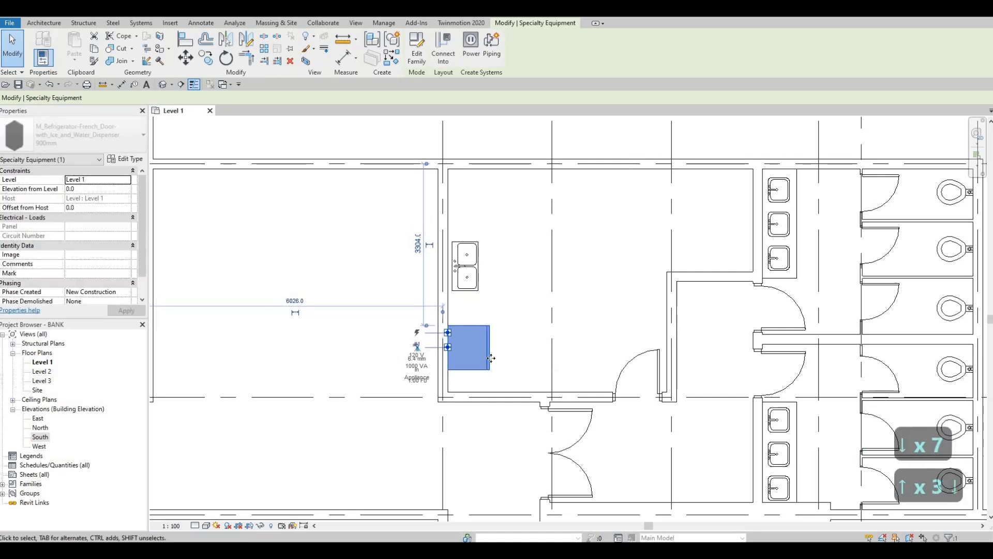
pyautogui.press('Down')
pyautogui.press('Down')
pyautogui.press('Down')
pyautogui.press('Down')
pyautogui.press('Down')
pyautogui.press('Down')
pyautogui.press('Down')
pyautogui.press('Down')
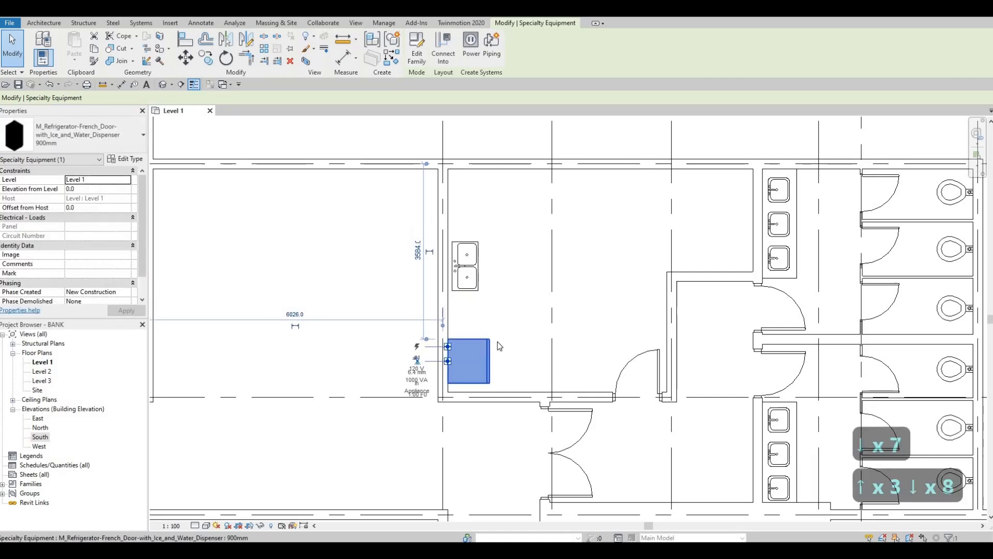
pyautogui.press('Up')
pyautogui.press('Up')
pyautogui.press('Up')
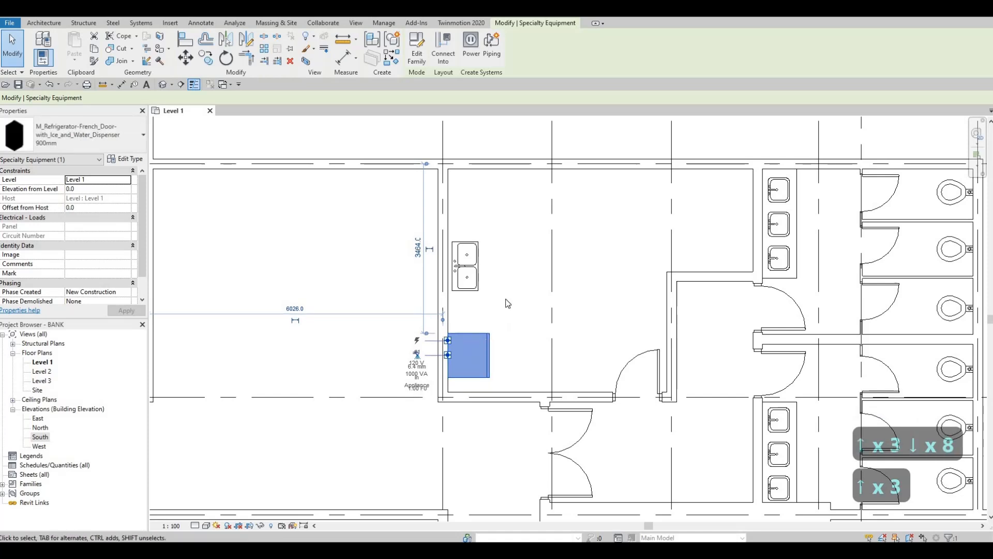
# Nudge the refrigerator toward the kitchen's south wall until it is about 3544 mm from the north wall
pyautogui.click(478, 278)
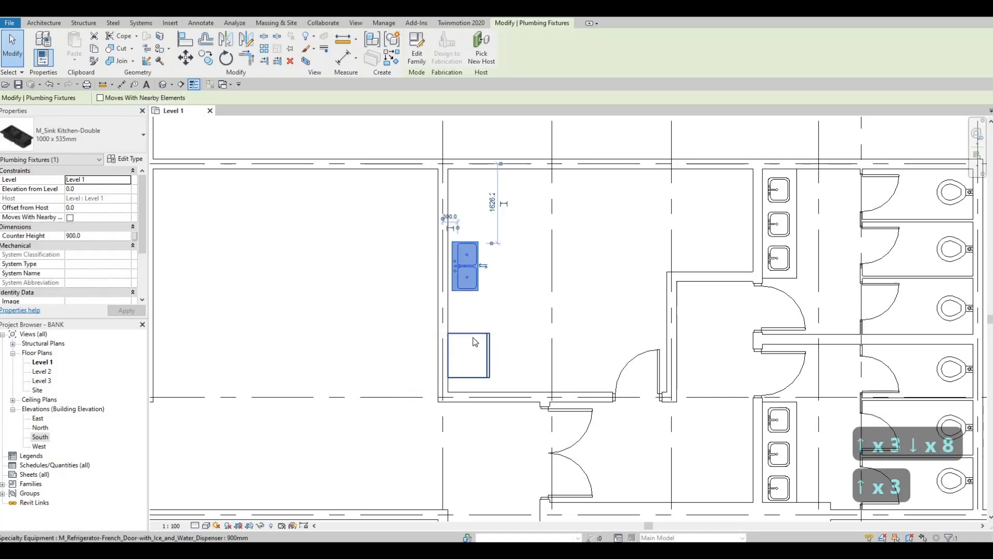
pyautogui.press('Escape')
pyautogui.click(470, 337)
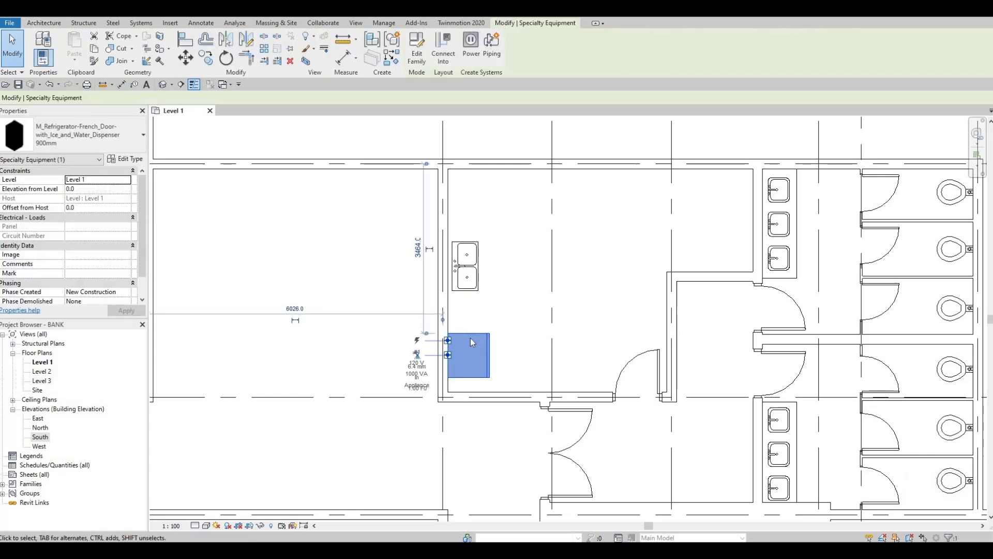
pyautogui.press('Down')
pyautogui.press('Down')
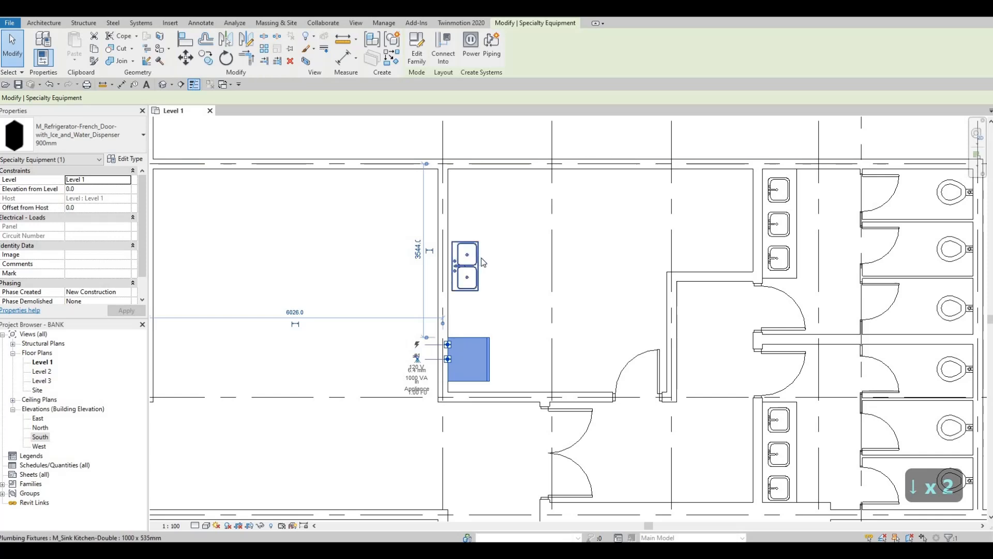
pyautogui.press('Down')
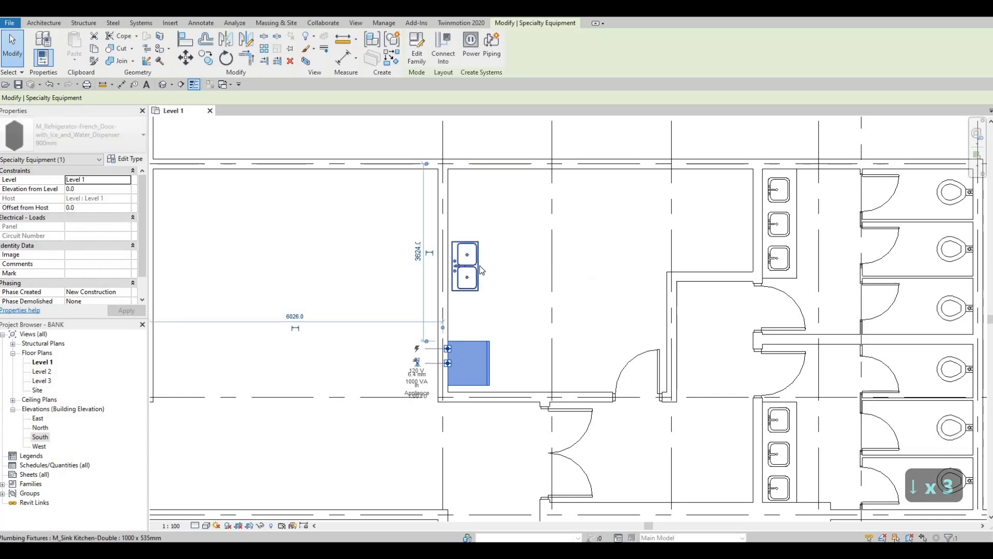
pyautogui.press('Up')
pyautogui.press('Up')
pyautogui.press('Up')
# Nudge the double sink closer to the refrigerator, about 1906 mm from the north wall, and slightly away from the west wall
pyautogui.click(489, 275)
pyautogui.press('Down')
pyautogui.press('Down')
pyautogui.press('Down')
pyautogui.press('Down')
pyautogui.press('Down')
pyautogui.press('Down')
pyautogui.press('Down')
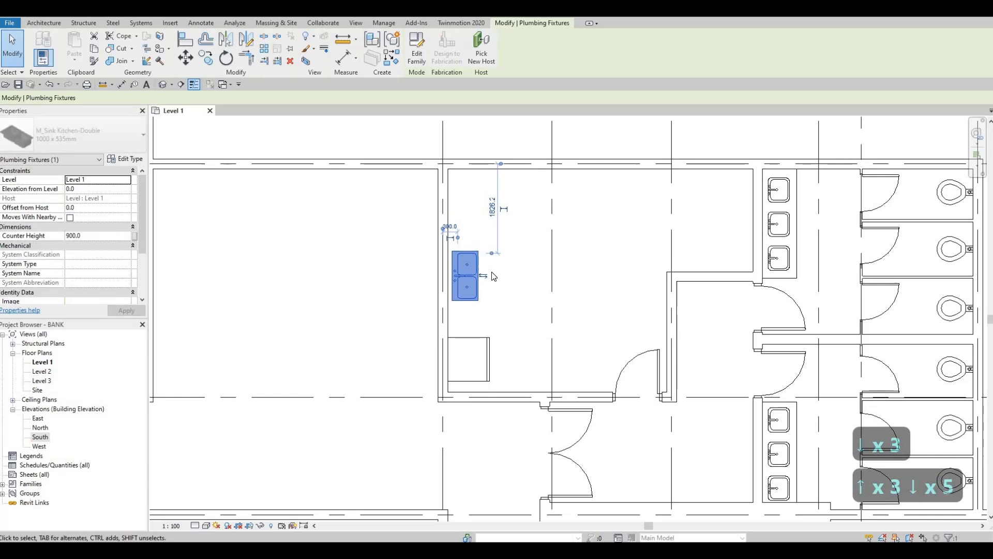
pyautogui.press('Right')
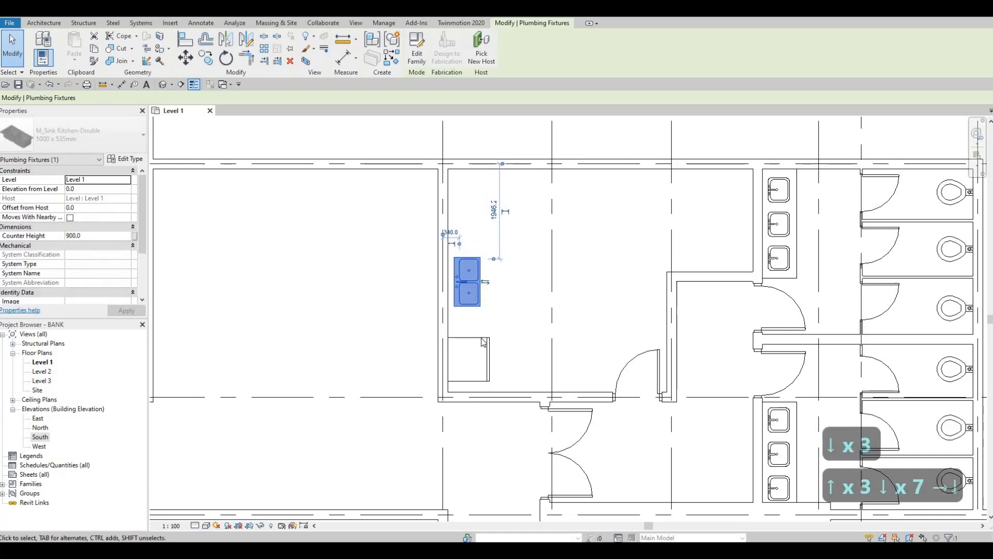
pyautogui.press('Down')
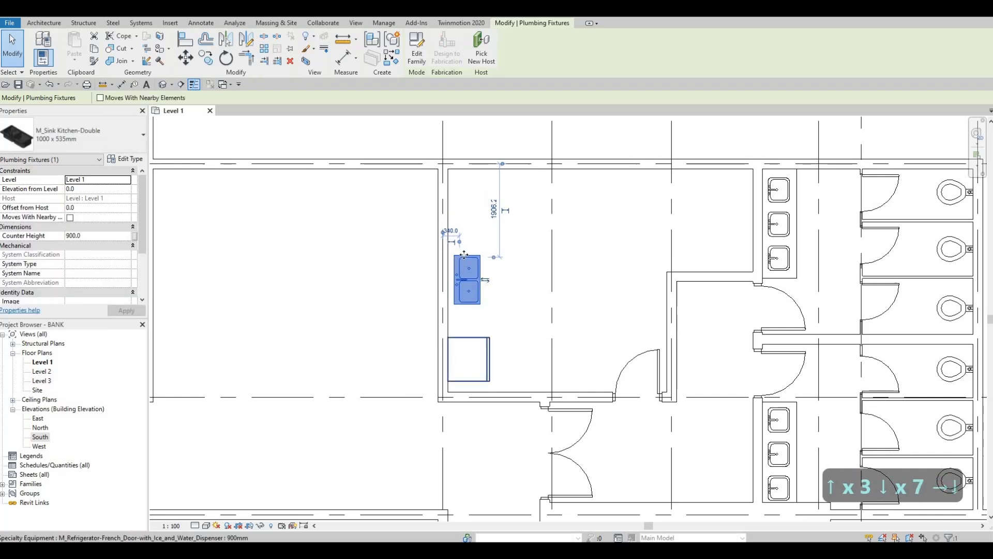
pyautogui.click(414, 61)
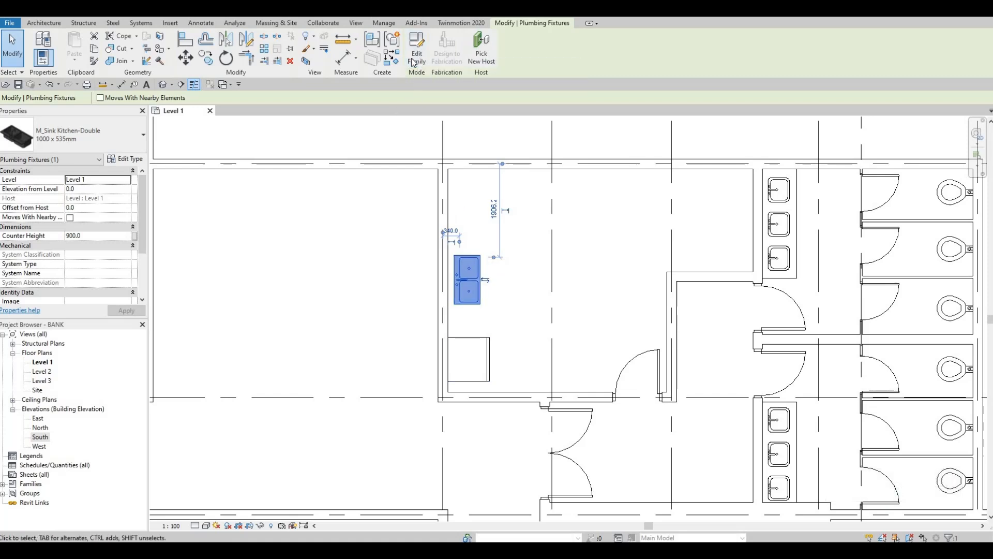
pyautogui.click(413, 61)
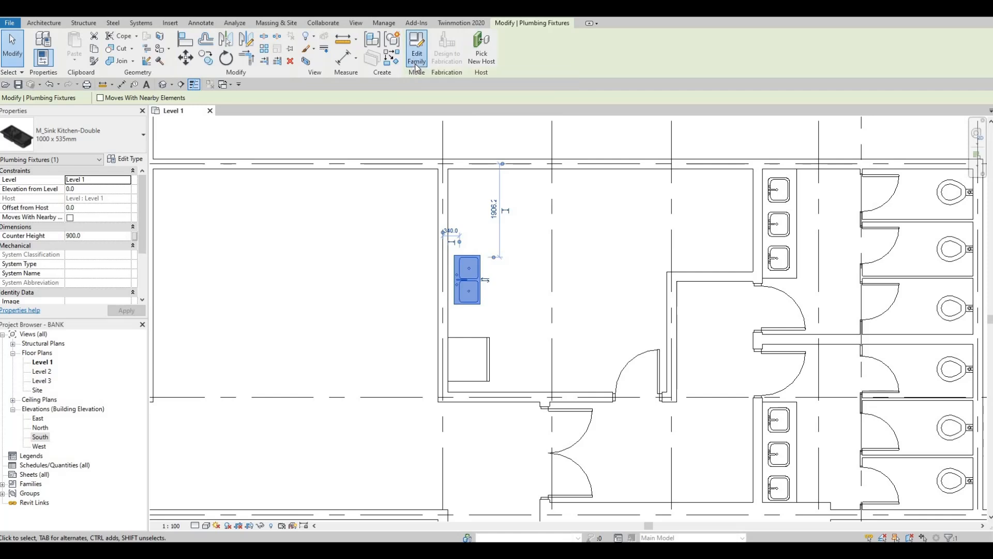
pyautogui.press('Escape')
pyautogui.press('Escape')
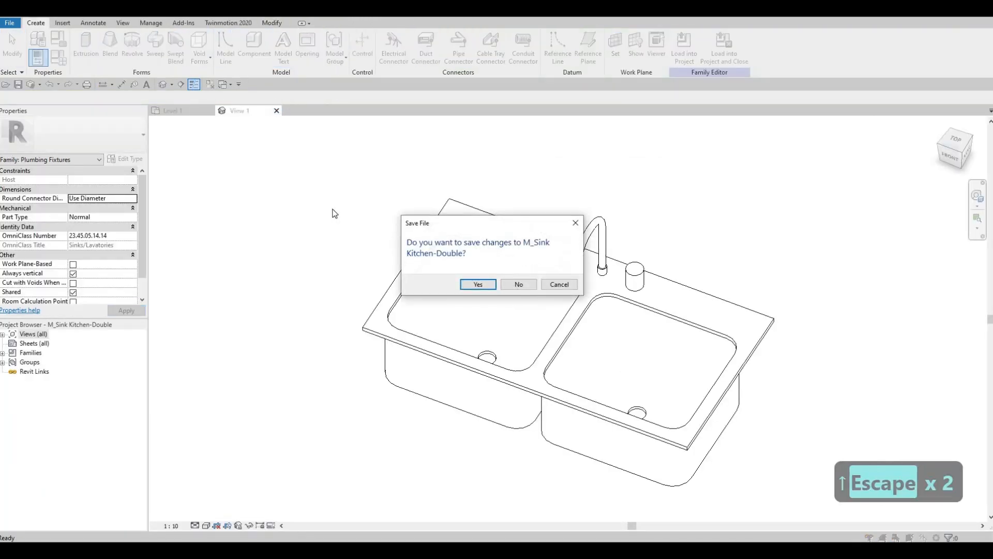
pyautogui.click(519, 284)
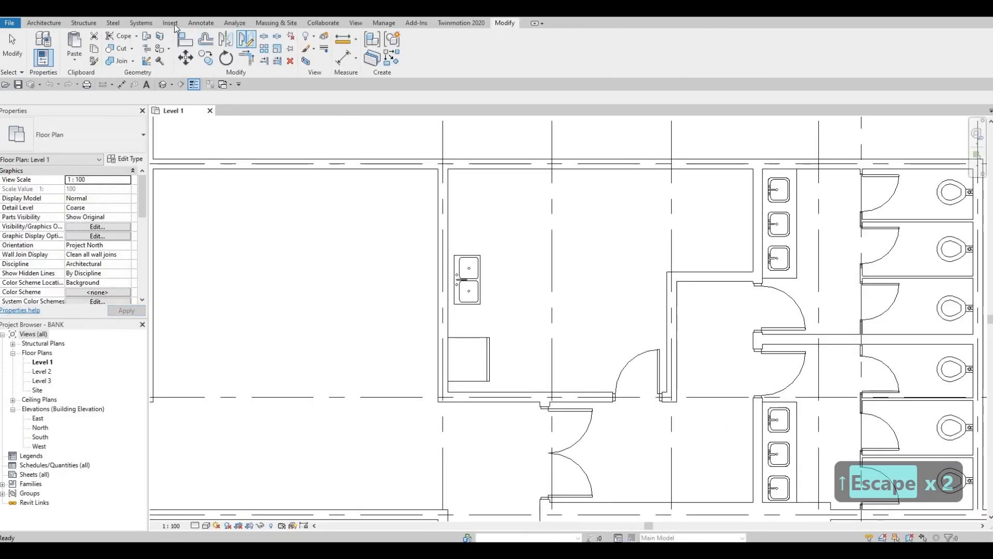
# Load the M_Cooktop-Gas family from the Mid-Range appliance folder
pyautogui.click(173, 23)
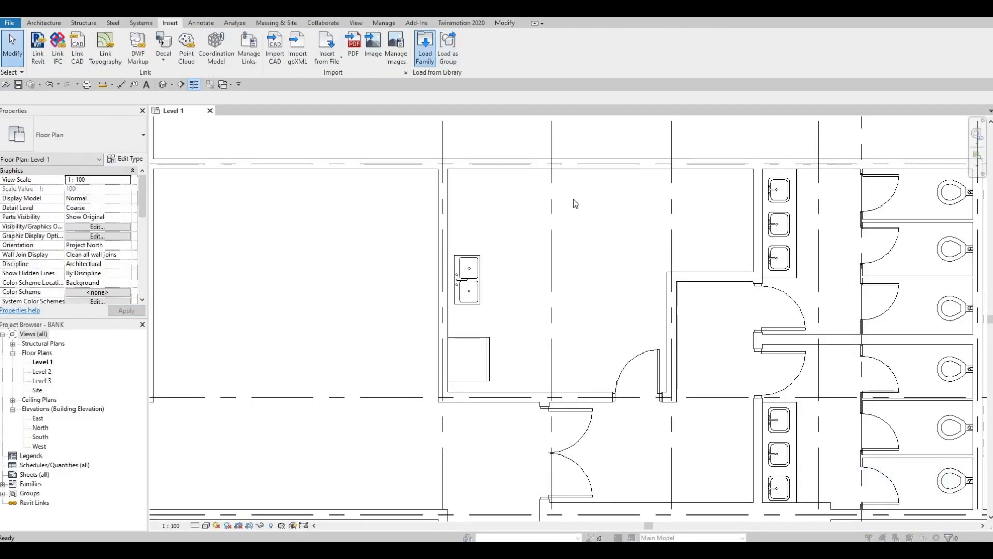
pyautogui.click(419, 200)
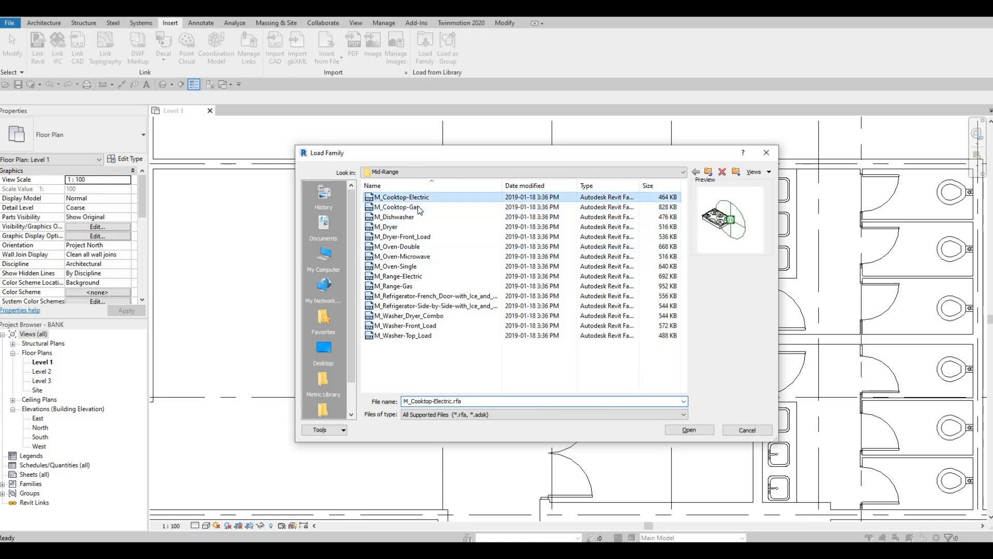
pyautogui.click(420, 208)
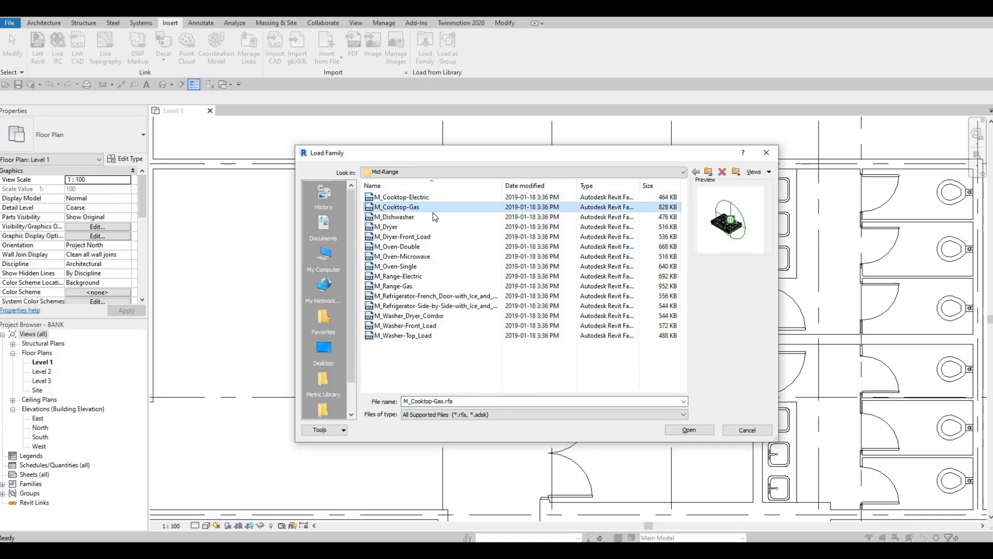
pyautogui.click(701, 428)
pyautogui.press('c')
pyautogui.press('m')
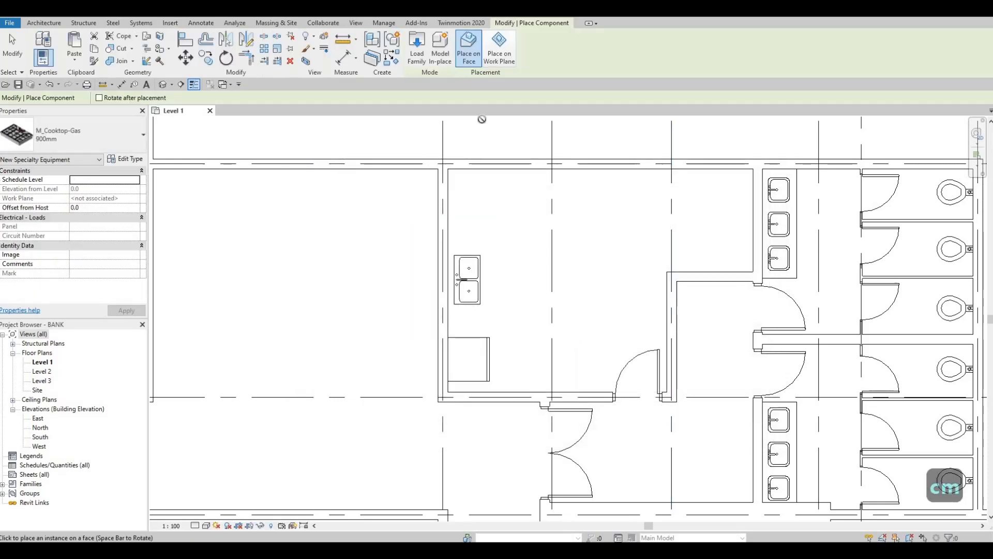
pyautogui.click(503, 60)
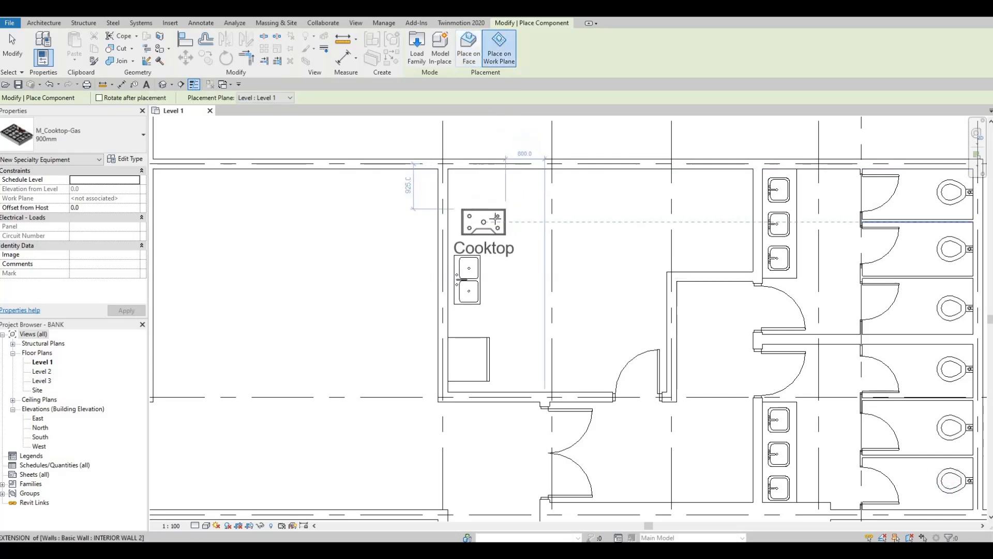
pyautogui.press('Escape')
pyautogui.press('Escape')
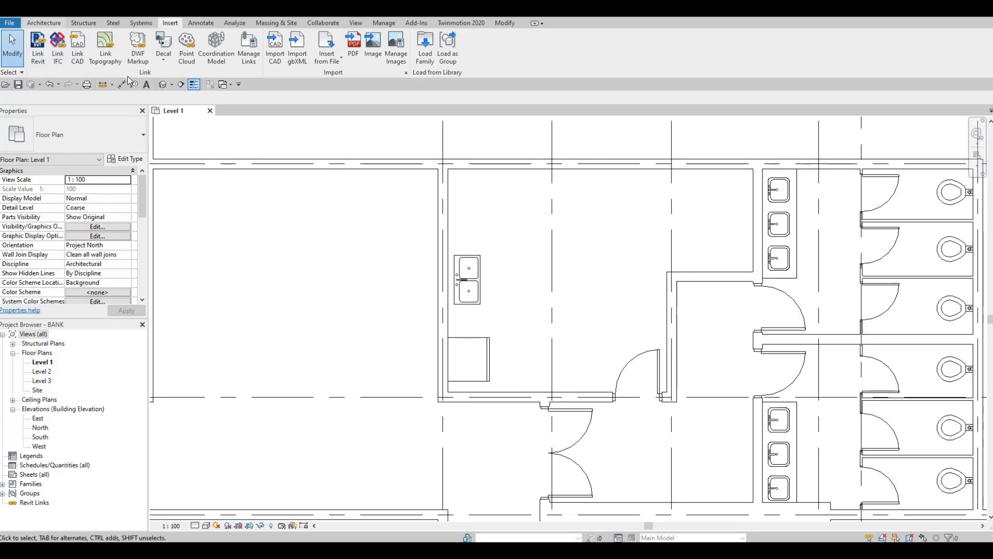
pyautogui.click(43, 23)
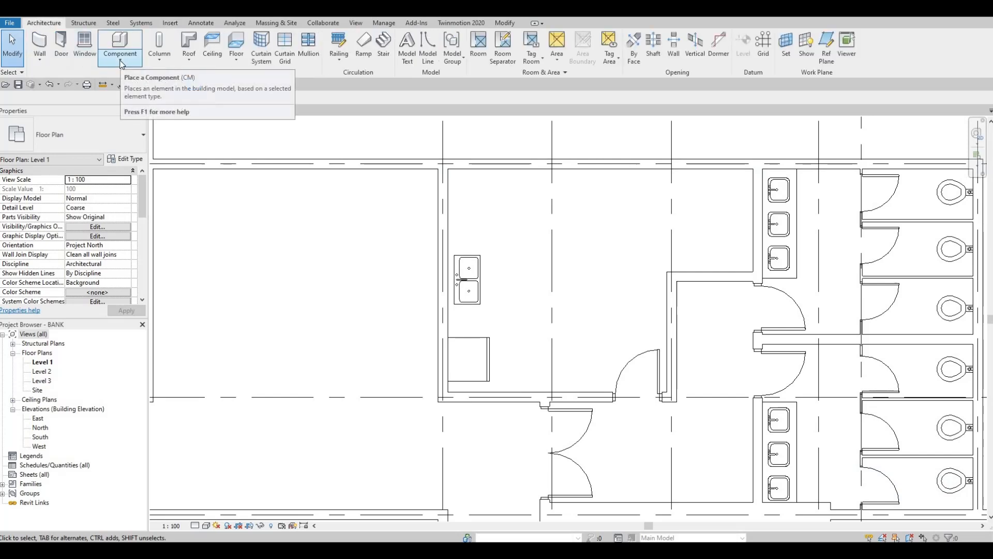
pyautogui.click(122, 63)
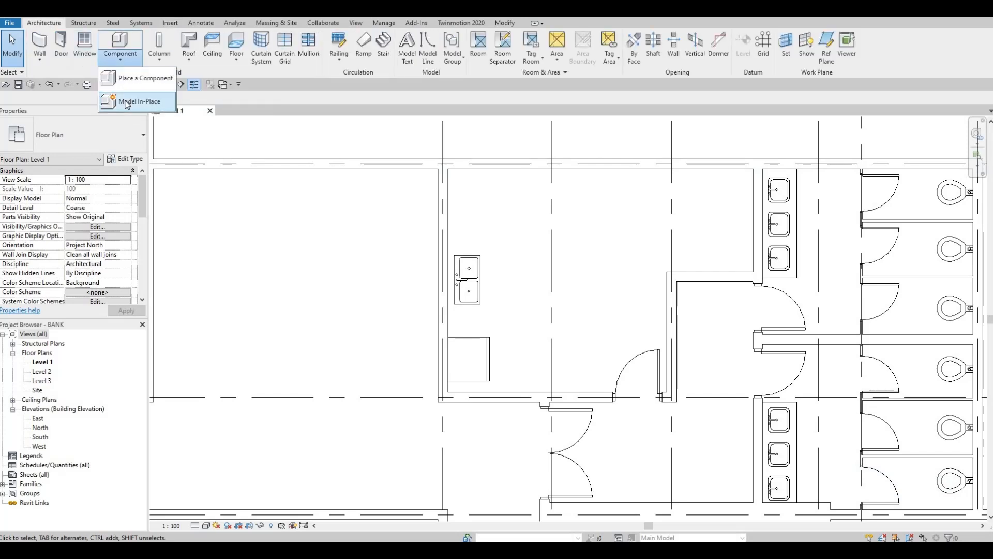
pyautogui.click(126, 103)
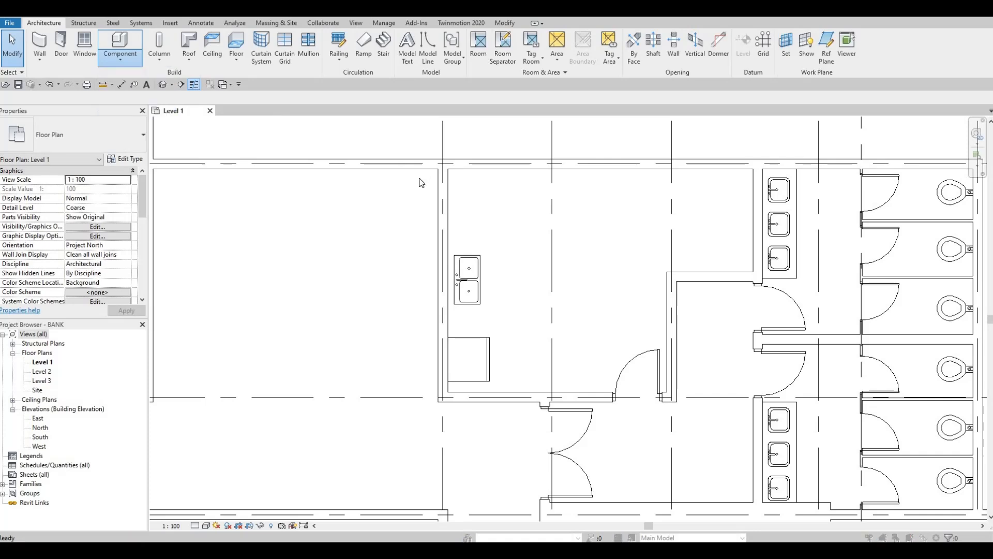
pyautogui.scroll(-1, 485, 241)
pyautogui.scroll(-3, 484, 243)
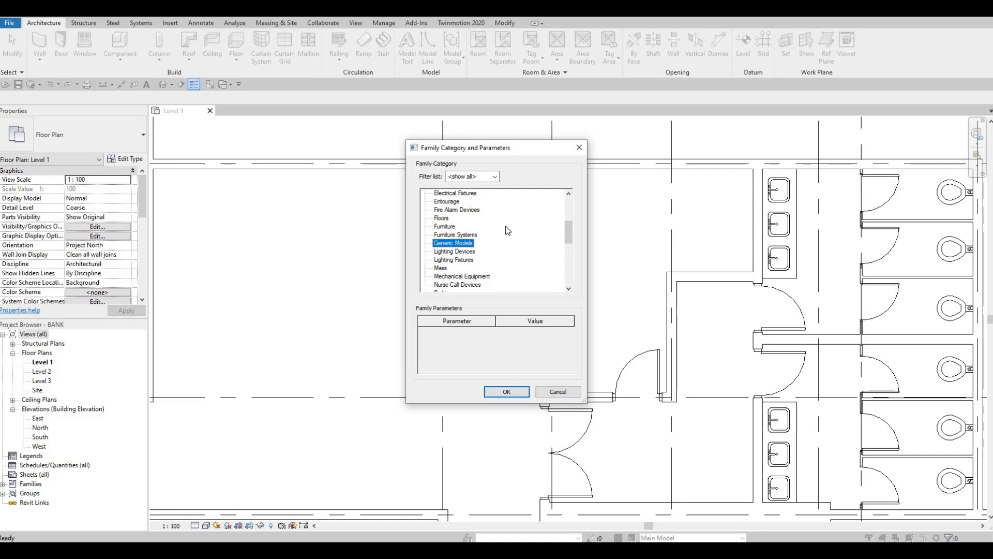
pyautogui.press('Escape')
pyautogui.press('Escape')
# Place the 900mm gas cooktop, rotated upright, on the Level 1 work plane north of the sink, about 500 mm from the north wall
pyautogui.press('c')
pyautogui.press('m')
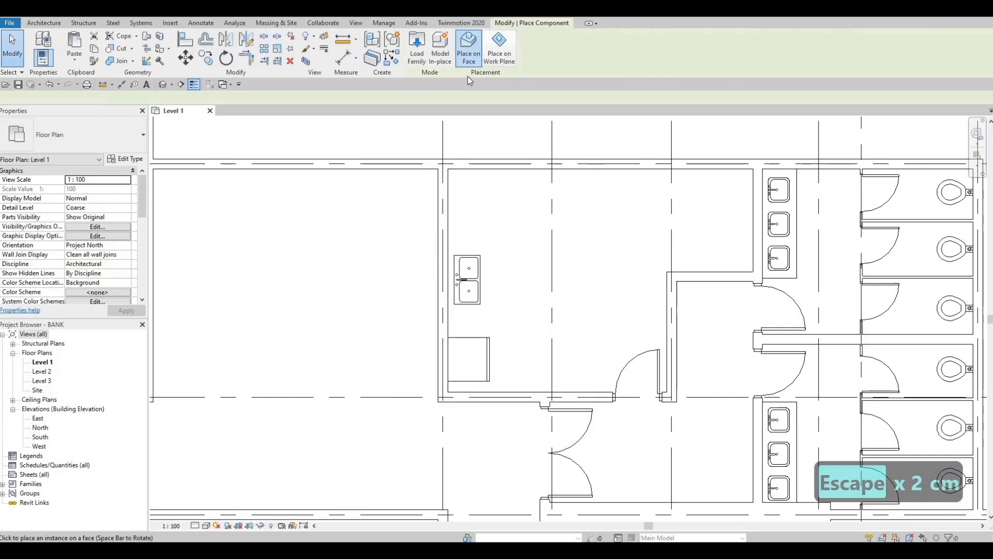
pyautogui.click(500, 61)
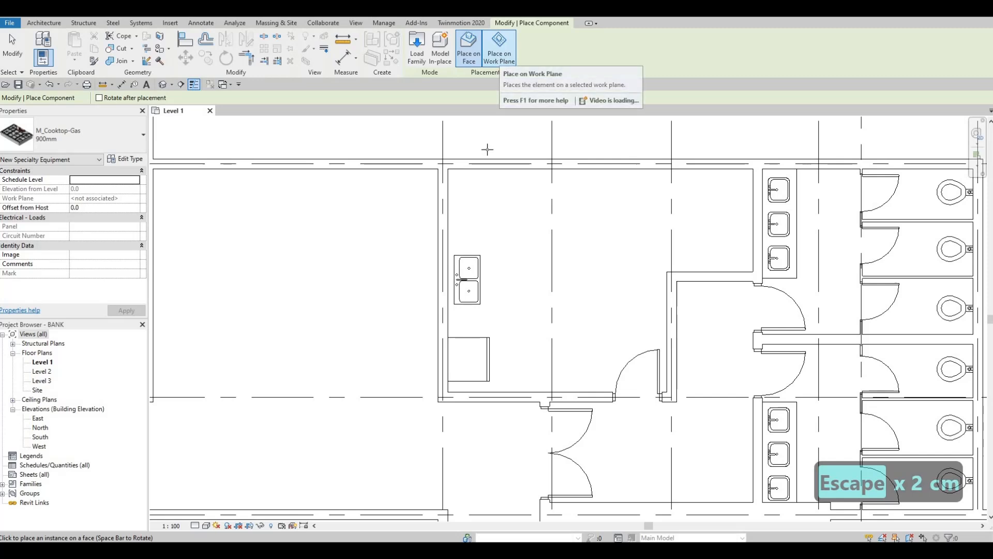
pyautogui.press('space')
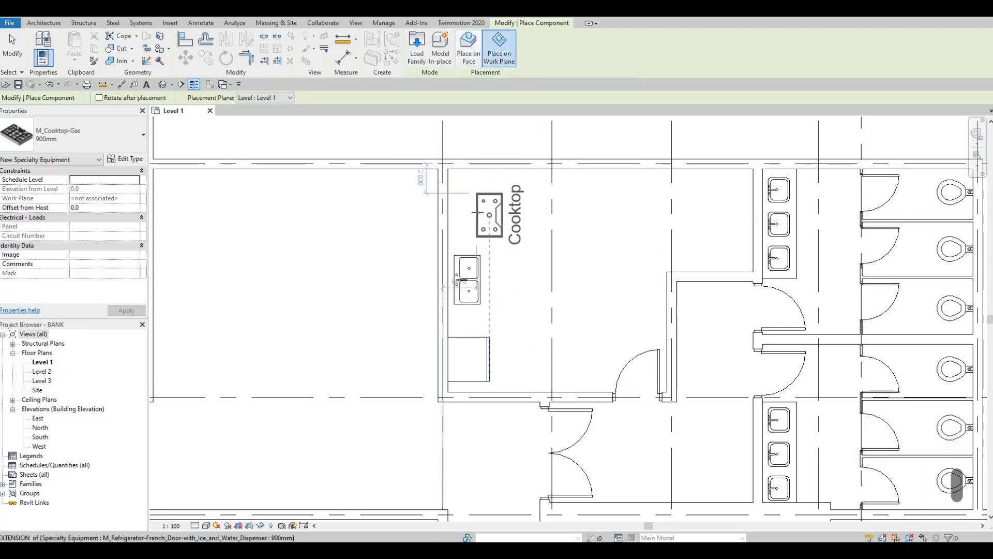
pyautogui.click(473, 243)
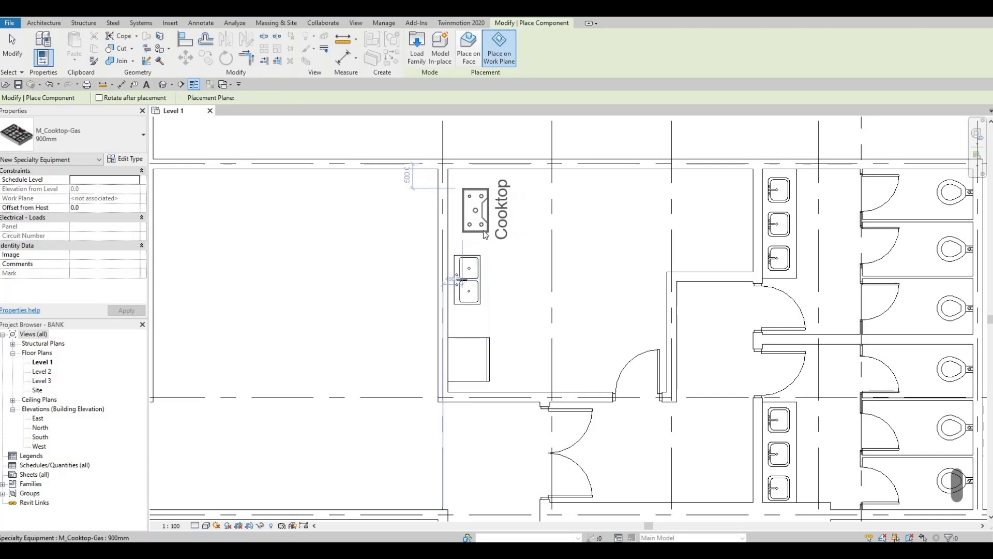
pyautogui.press('Escape')
pyautogui.press('Escape')
pyautogui.press('Escape')
# Turn off Show Label for the 900mm gas cooktop type and move the cooktop east, about 600 mm from the north wall
pyautogui.click(484, 209)
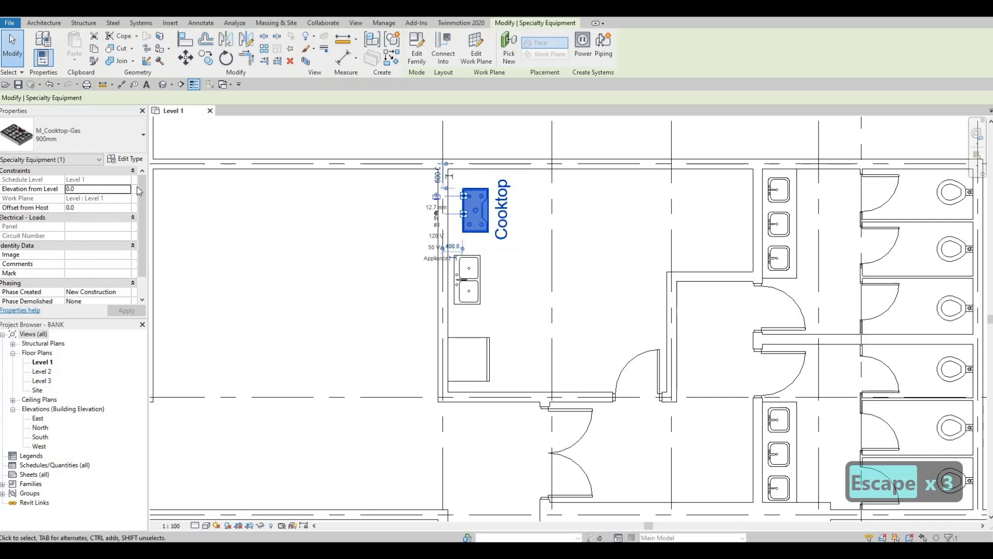
pyautogui.click(129, 159)
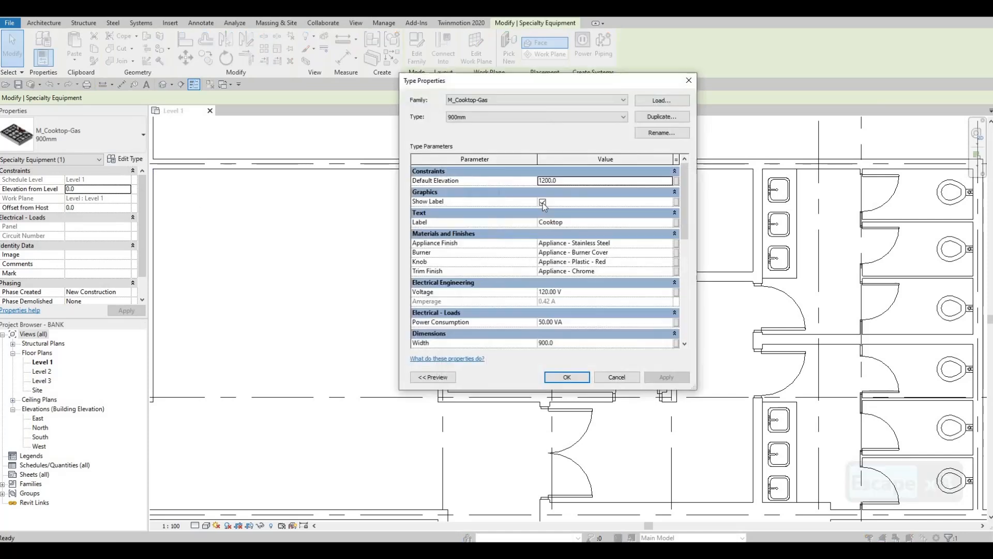
pyautogui.click(543, 202)
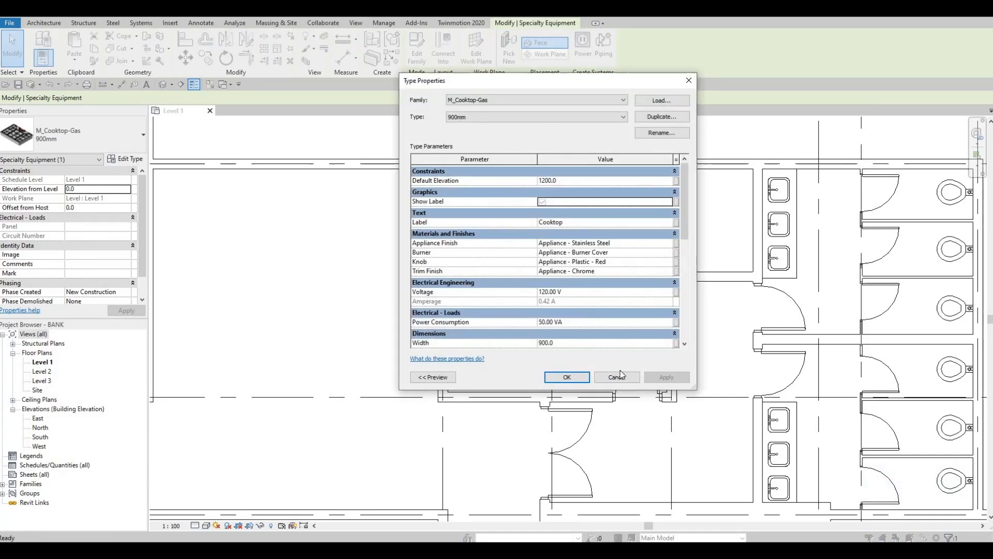
pyautogui.click(567, 377)
pyautogui.press('Escape')
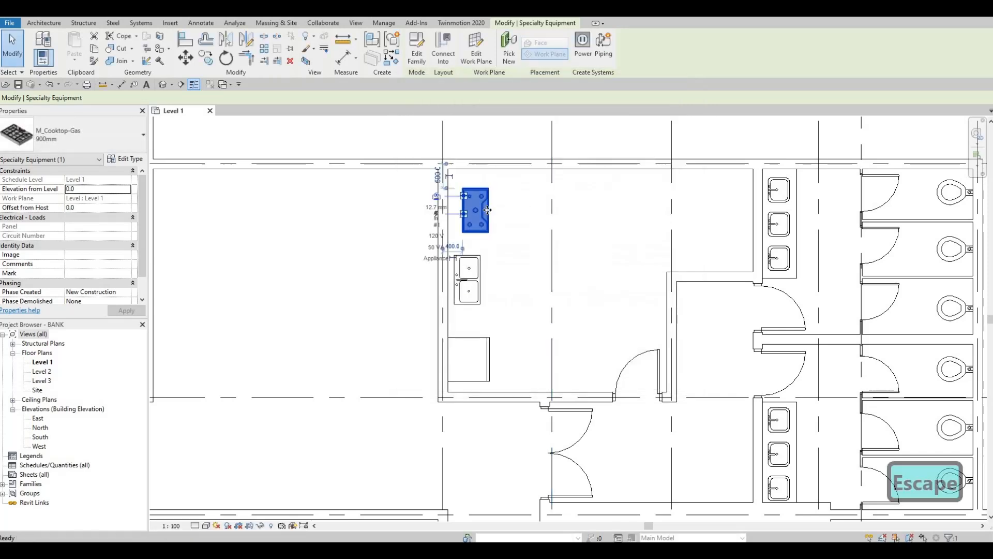
pyautogui.click(475, 210)
pyautogui.moveTo(475, 209); pyautogui.dragTo(512, 220)
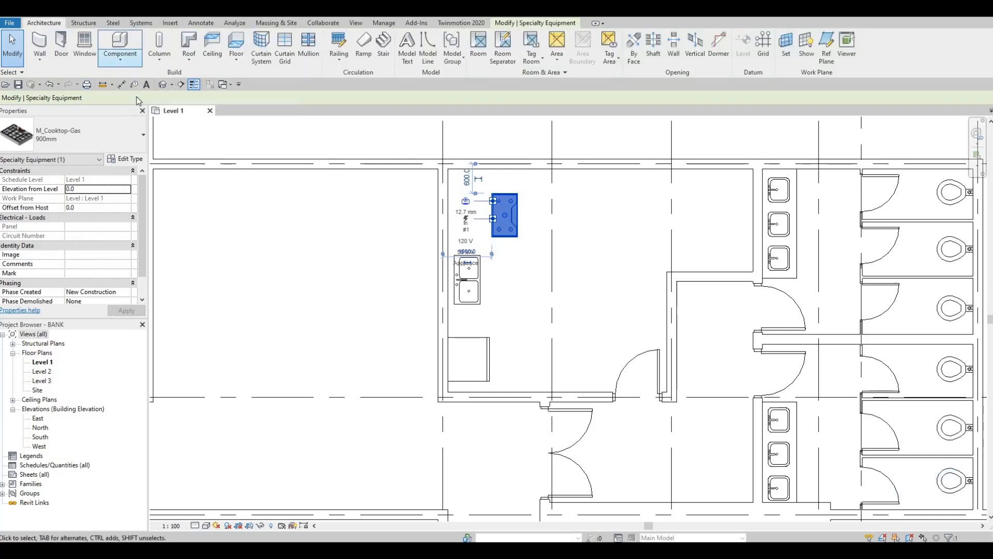
# Create an in-place model in the Generic Models category with the name Generic Models 1
pyautogui.click(123, 56)
pyautogui.click(139, 100)
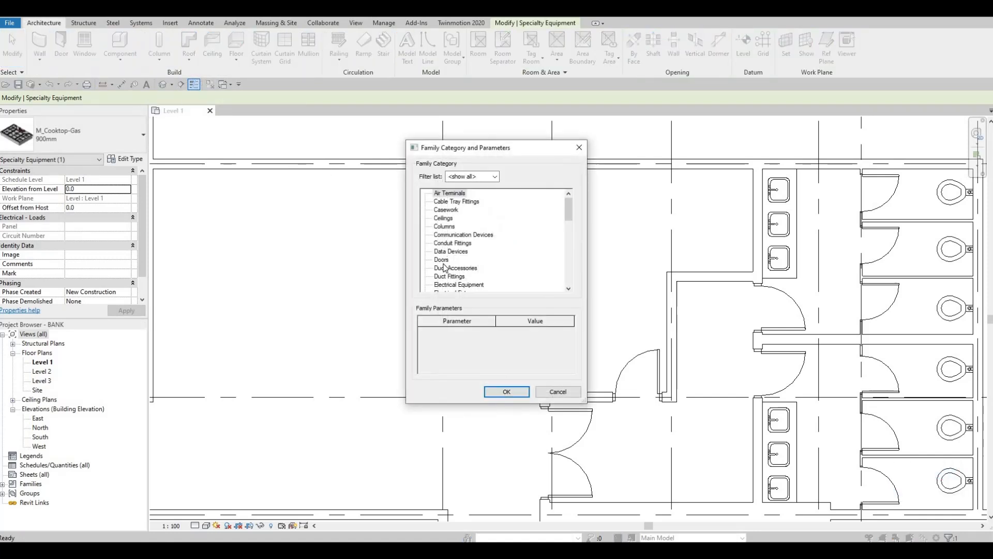
pyautogui.scroll(-3, 442, 258)
pyautogui.click(448, 285)
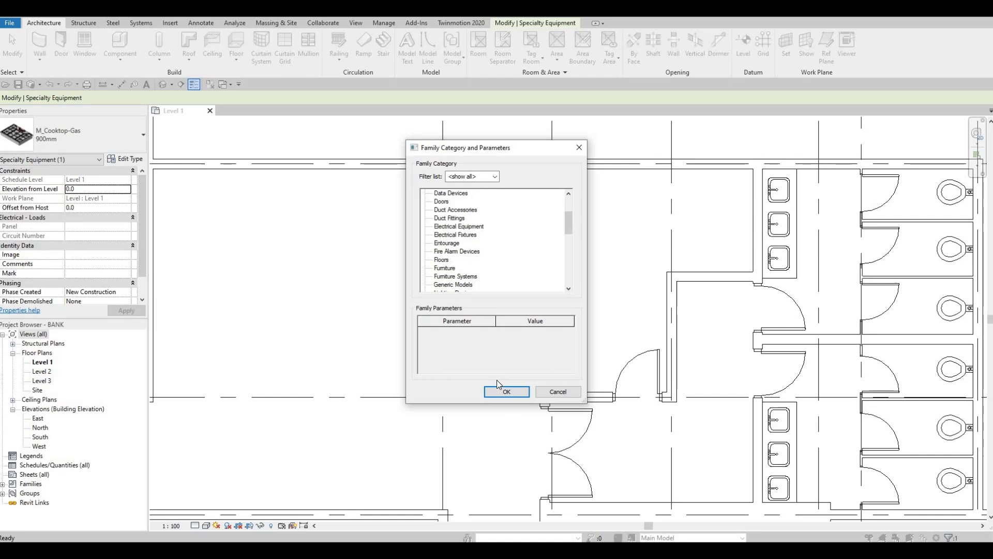
pyautogui.click(506, 391)
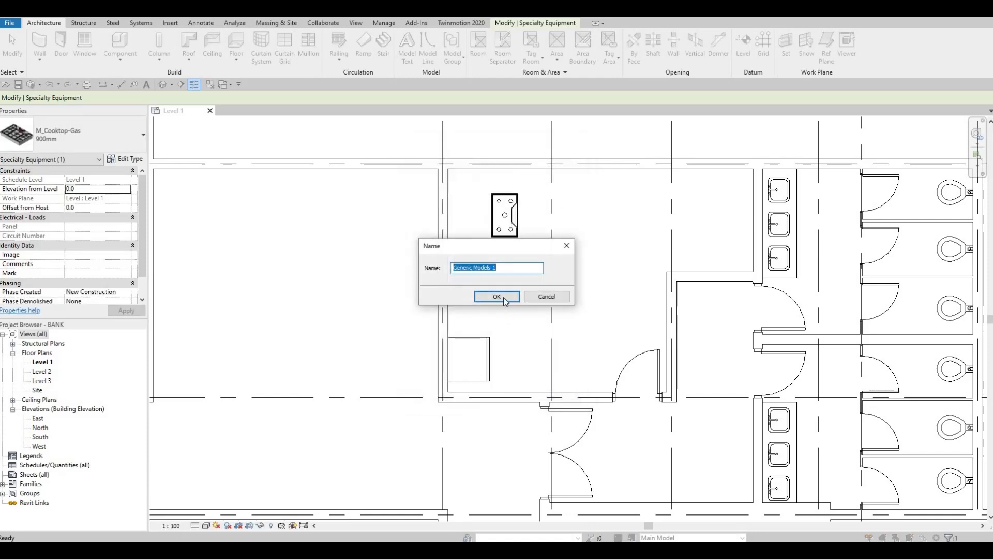
pyautogui.click(504, 297)
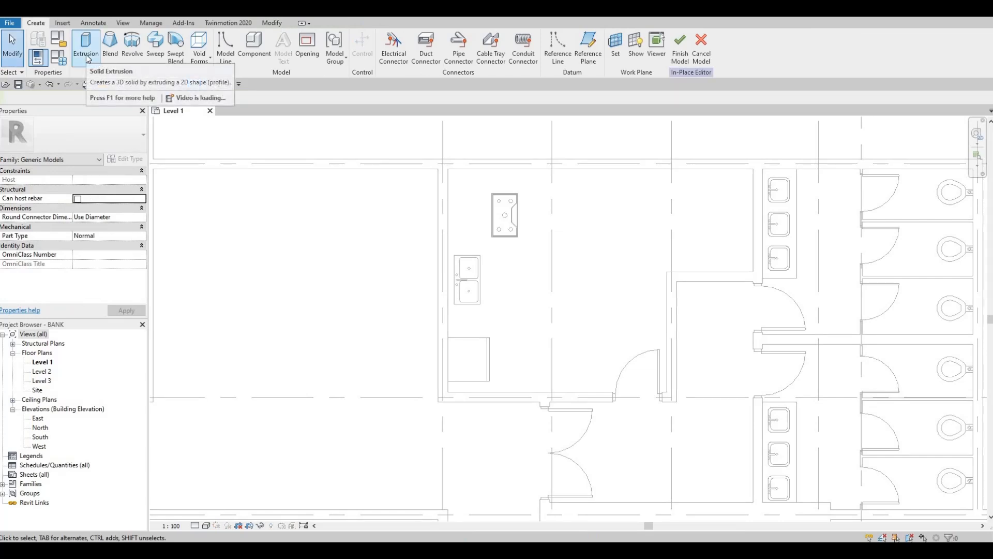
# Start a solid extrusion and assign it the Glulam 24c material from the AEC Wood library
pyautogui.click(87, 54)
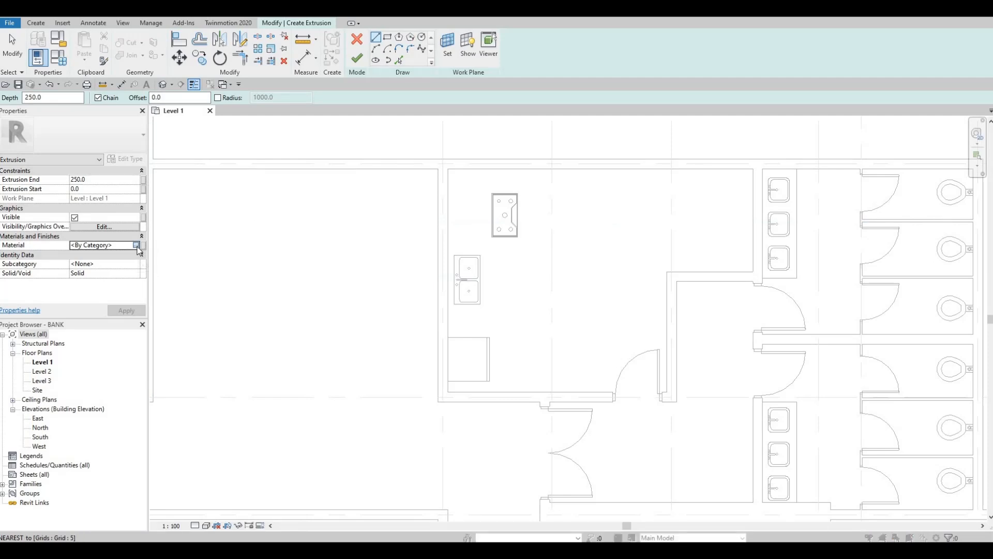
pyautogui.click(141, 245)
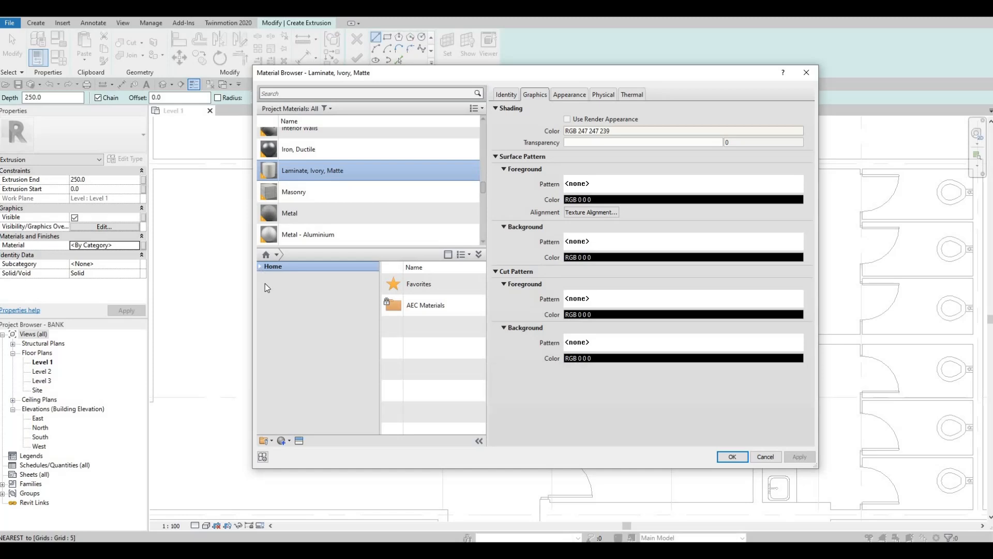
pyautogui.click(264, 283)
pyautogui.scroll(-2, 300, 394)
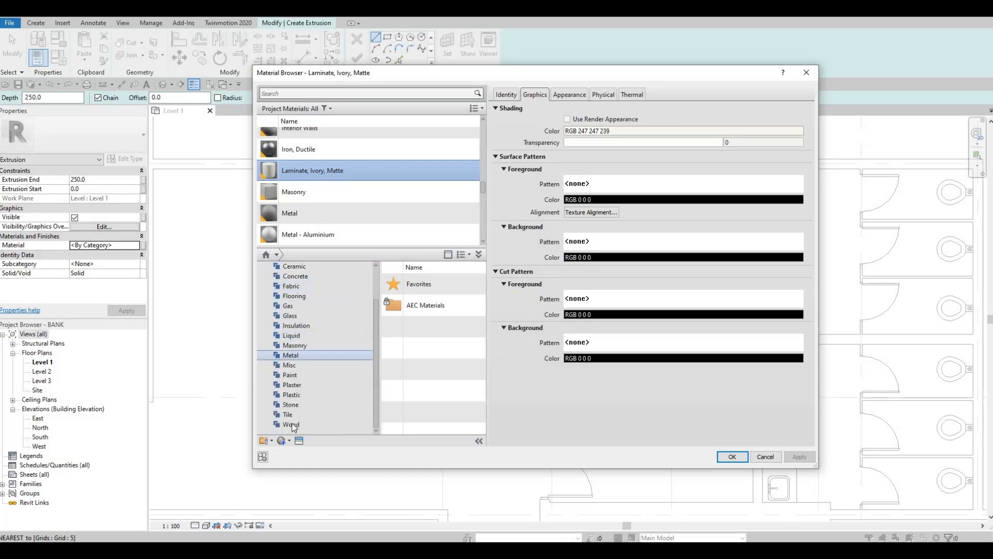
pyautogui.click(292, 424)
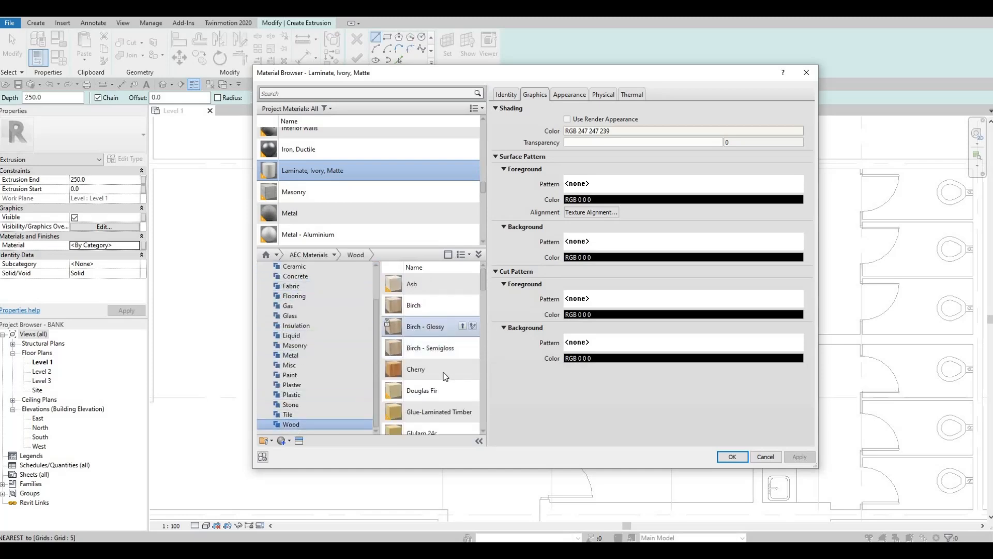
pyautogui.scroll(-1, 444, 394)
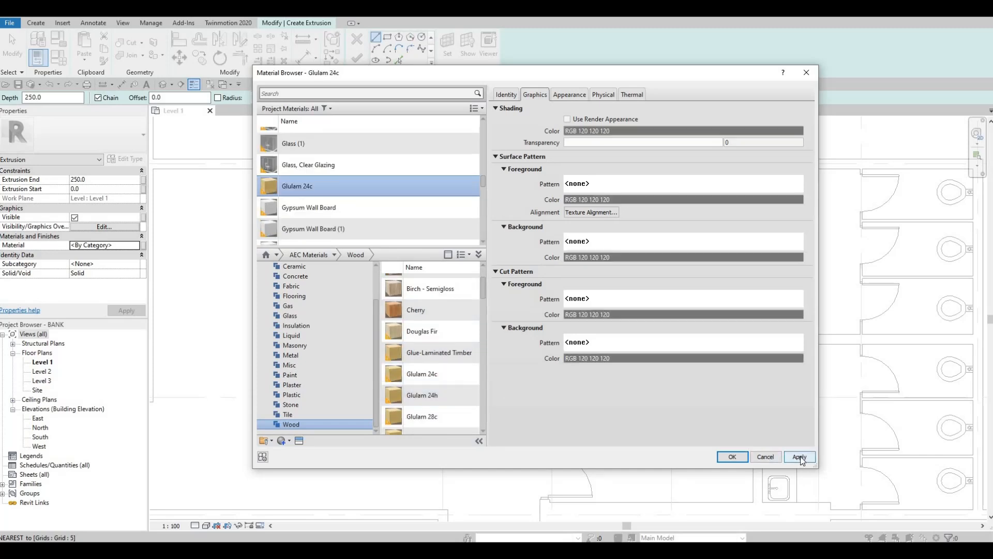
pyautogui.click(732, 456)
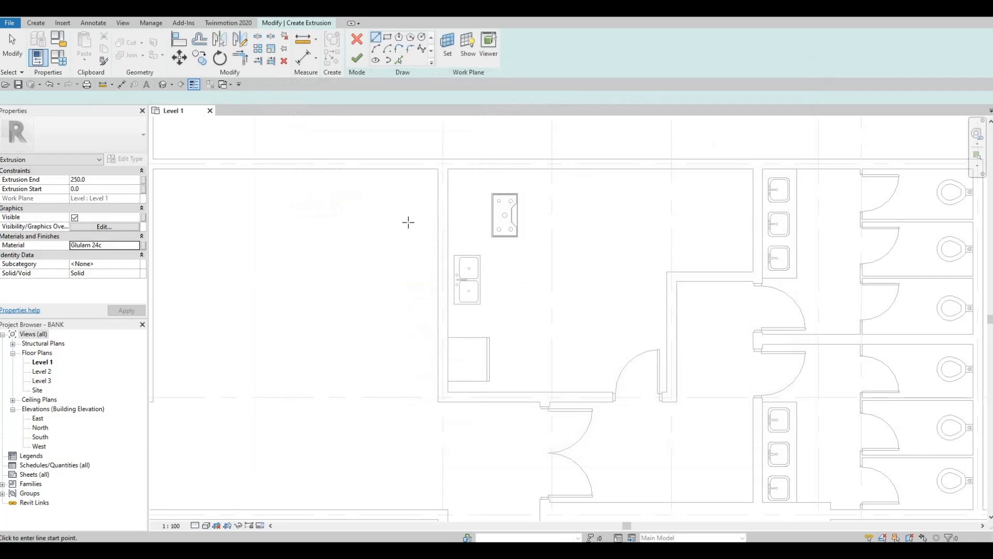
# Sketch a rectangular counter profile about 3300 mm long from the kitchen's northwest corner, enclosing the sink and ending just north of the refrigerator
pyautogui.click(388, 39)
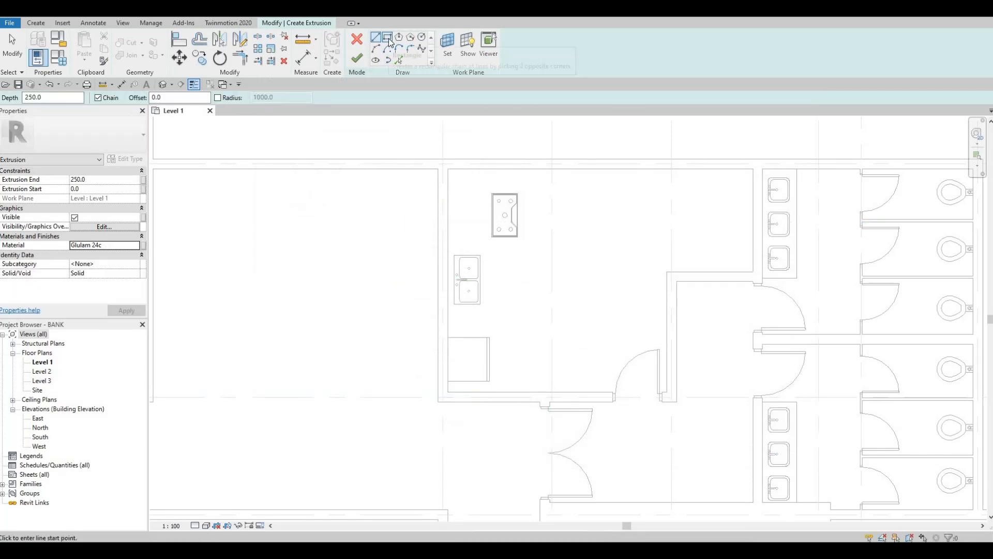
pyautogui.click(449, 170)
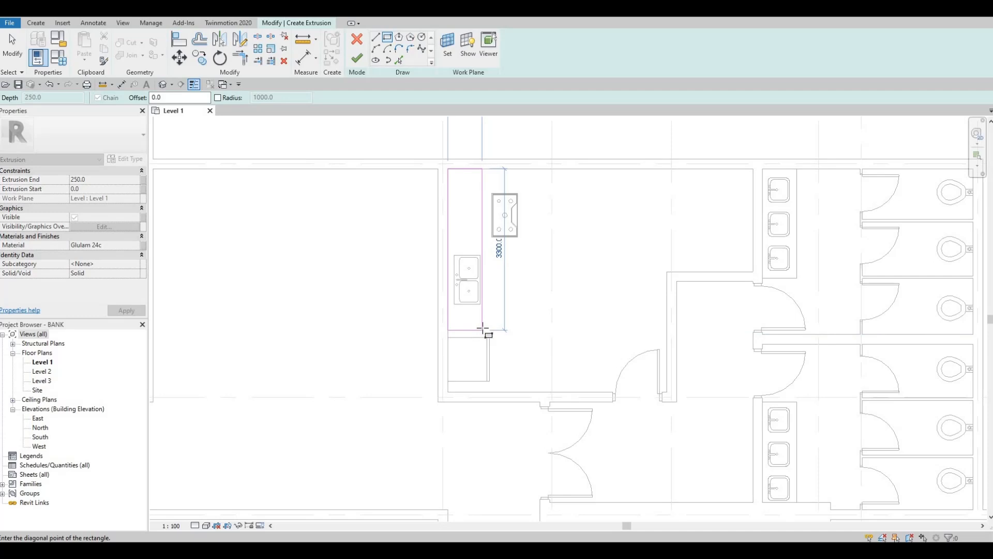
pyautogui.click(482, 330)
pyautogui.press('Escape')
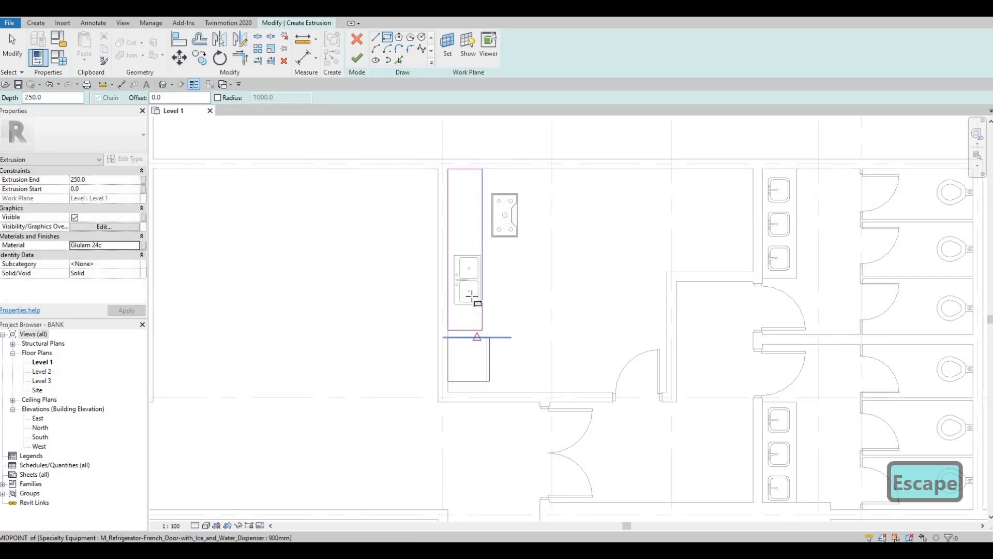
pyautogui.press('Escape')
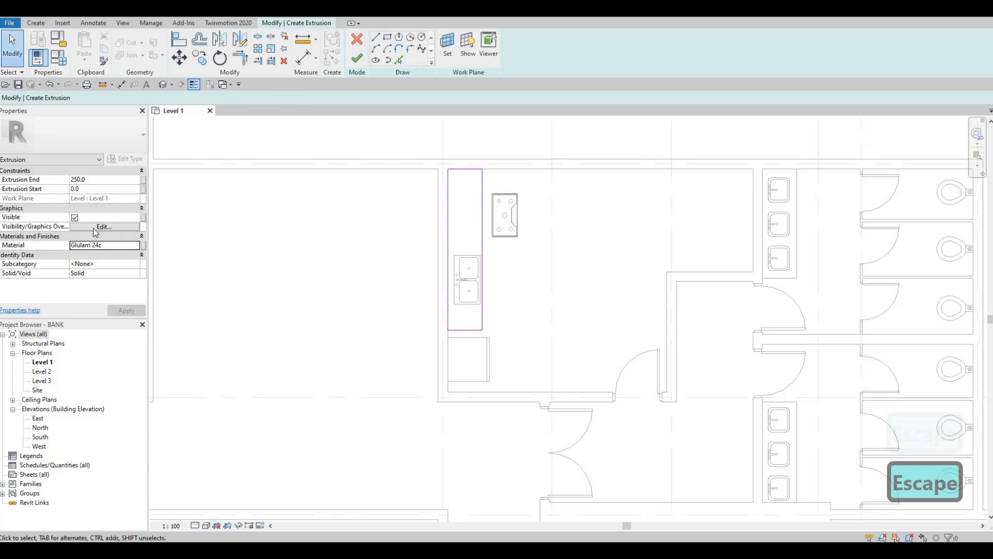
# Set the counter's extrusion end to 875 mm and finish the extrusion
pyautogui.click(98, 180)
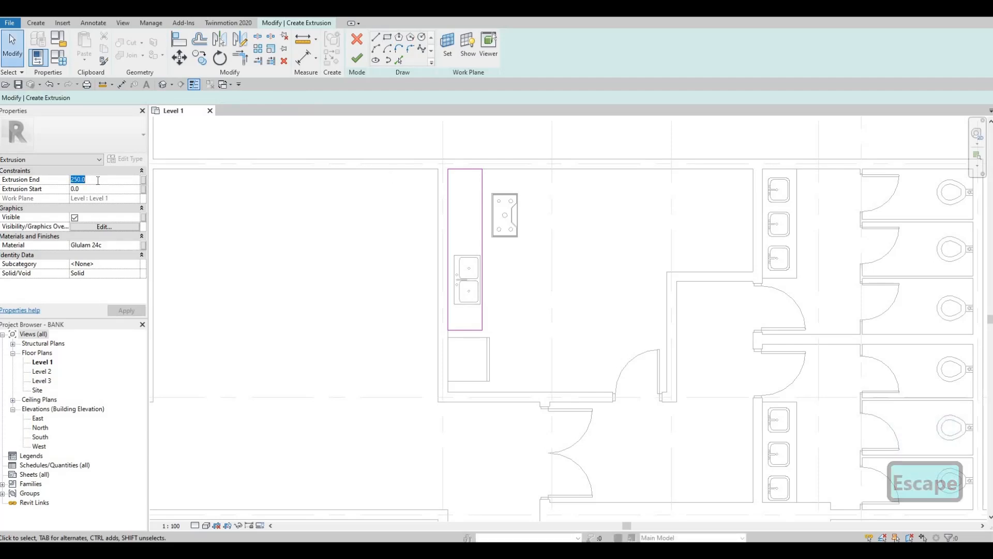
pyautogui.write('825')
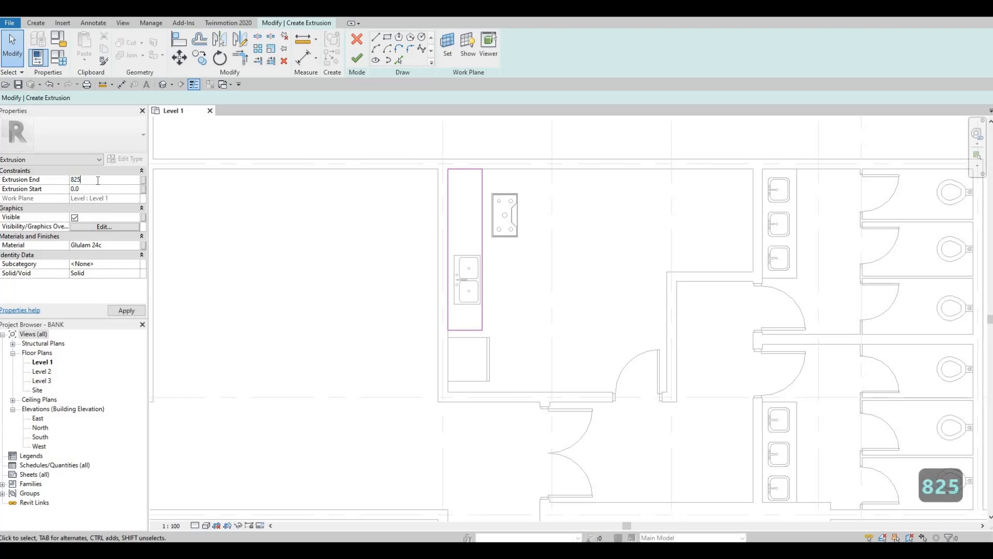
pyautogui.press('BackSpace')
pyautogui.press('BackSpace')
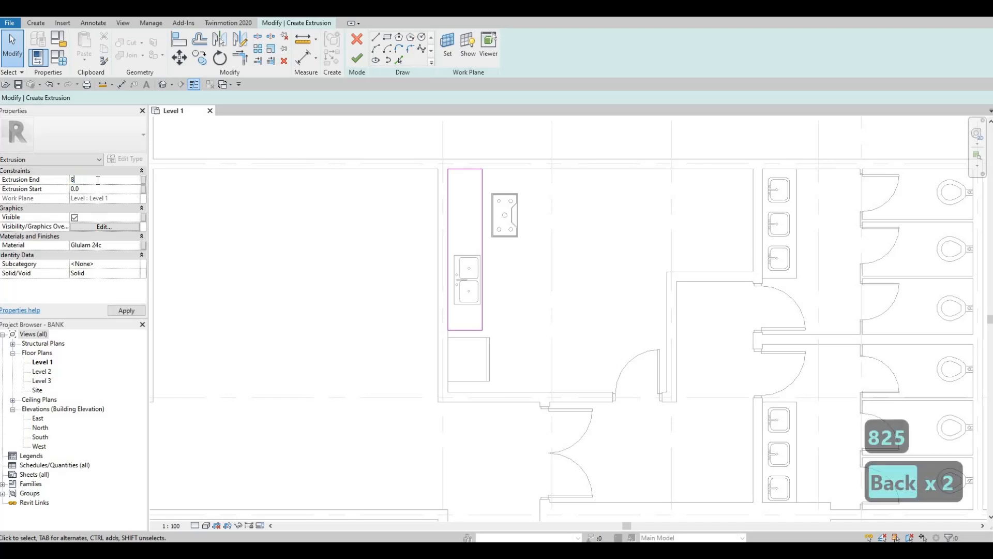
pyautogui.write('75')
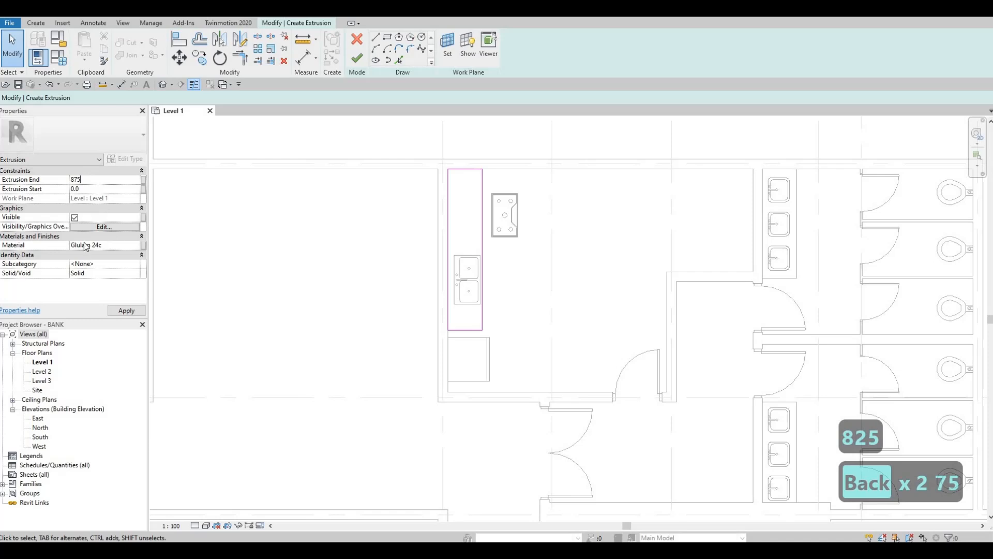
pyautogui.click(117, 309)
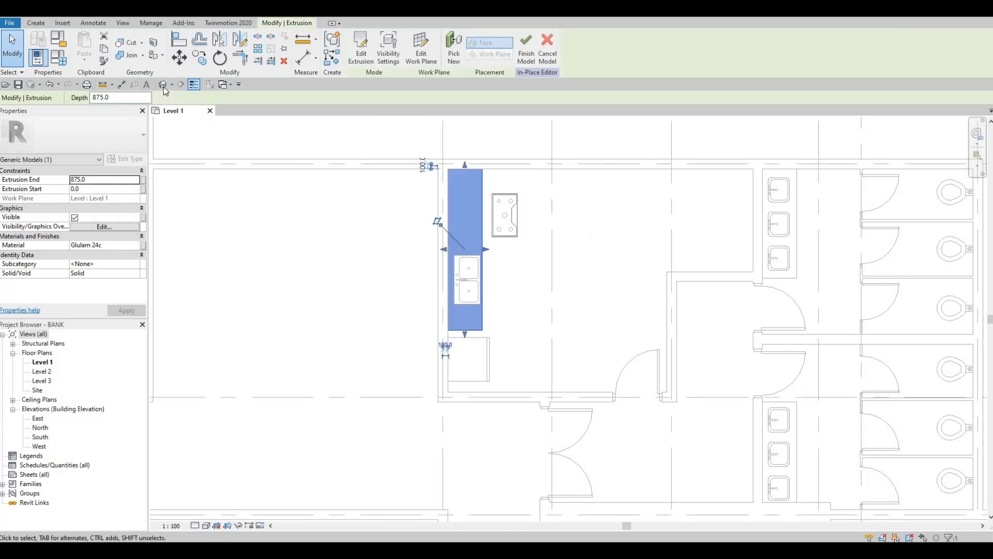
# Examine the counter extrusion around the sink and cooktop in 3D, and return to the Level 1 floor plan
pyautogui.keyDown('shift'); pyautogui.moveTo(521, 327); pyautogui.dragTo(525, 351, button='middle'); pyautogui.keyUp('shift')
pyautogui.scroll(3, 639, 321)
pyautogui.moveTo(672, 336); pyautogui.dragTo(569, 314, button='middle')
pyautogui.scroll(3, 614, 346)
pyautogui.scroll(5, 570, 313)
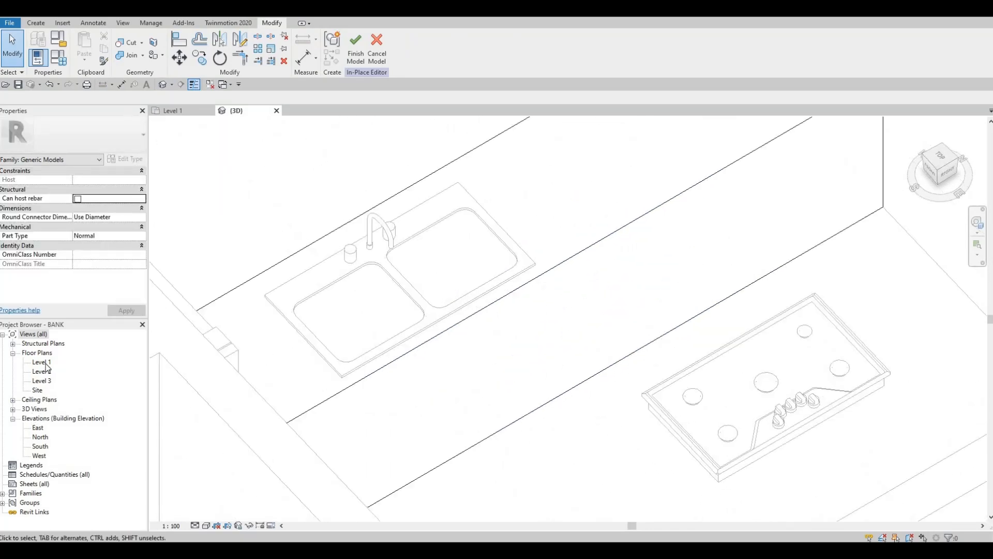
pyautogui.doubleClick(41, 362)
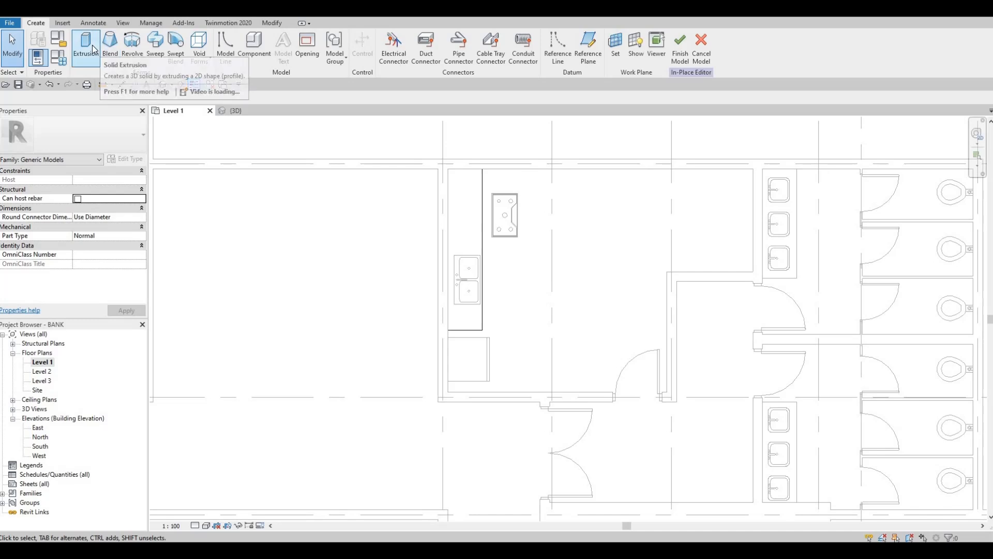
# Start a second solid extrusion for the countertop with an extrusion end of 25 mm
pyautogui.click(94, 49)
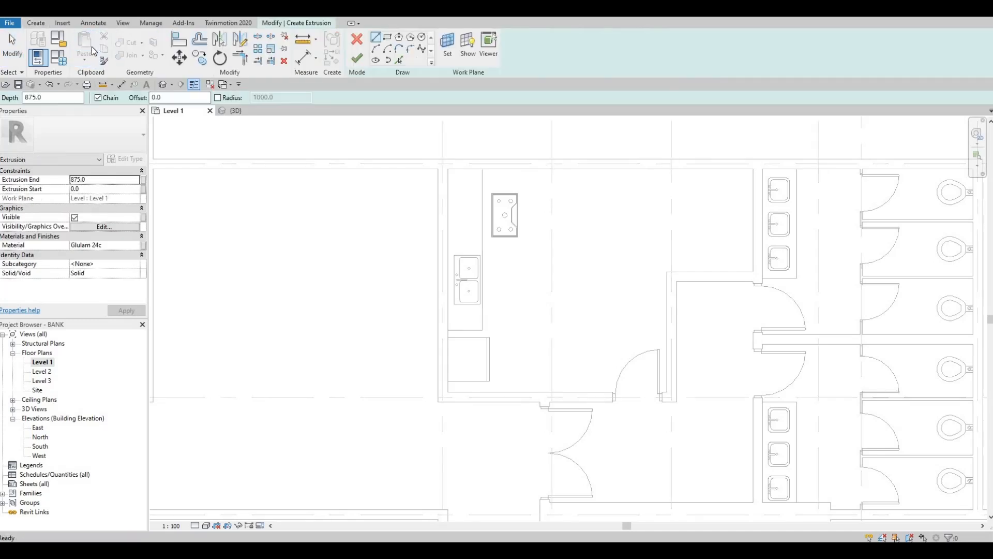
pyautogui.click(92, 180)
pyautogui.write('25')
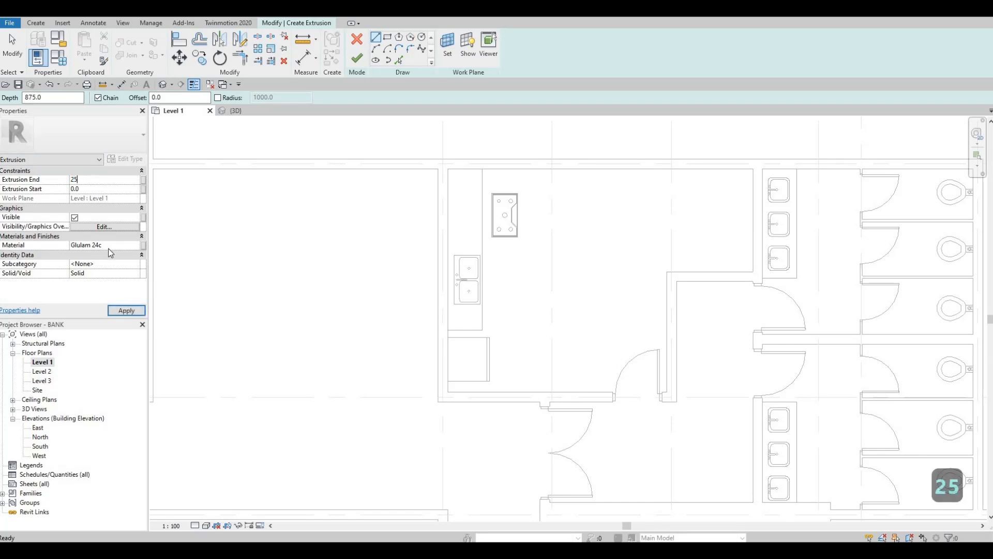
# Assign the Marble material from the AEC Stone library to the countertop extrusion
pyautogui.click(137, 247)
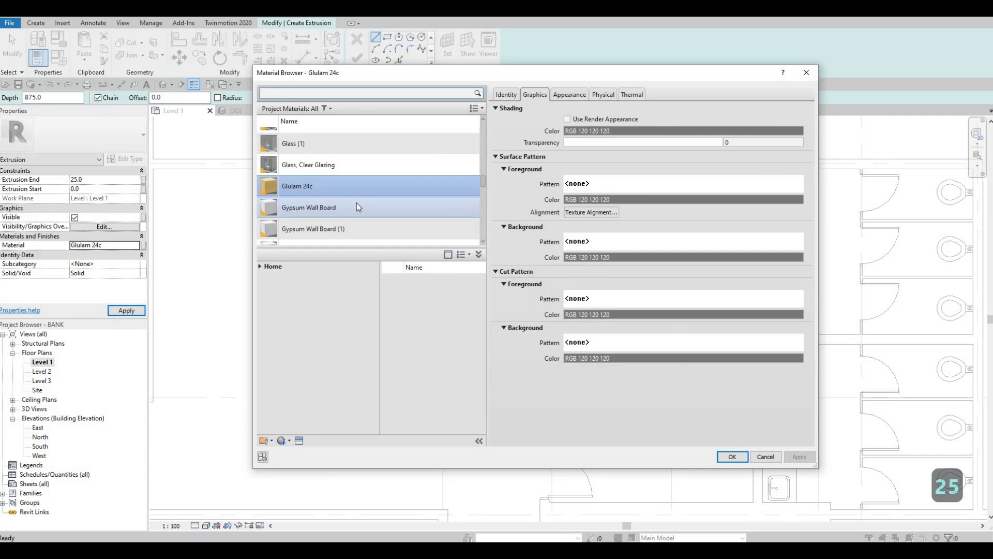
pyautogui.scroll(-1, 331, 210)
pyautogui.scroll(-5, 311, 213)
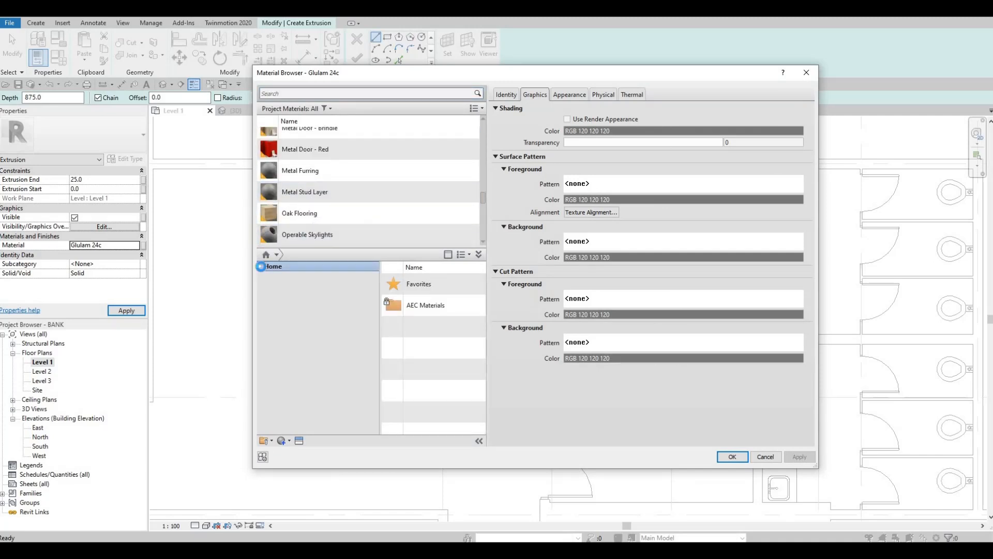
pyautogui.click(266, 285)
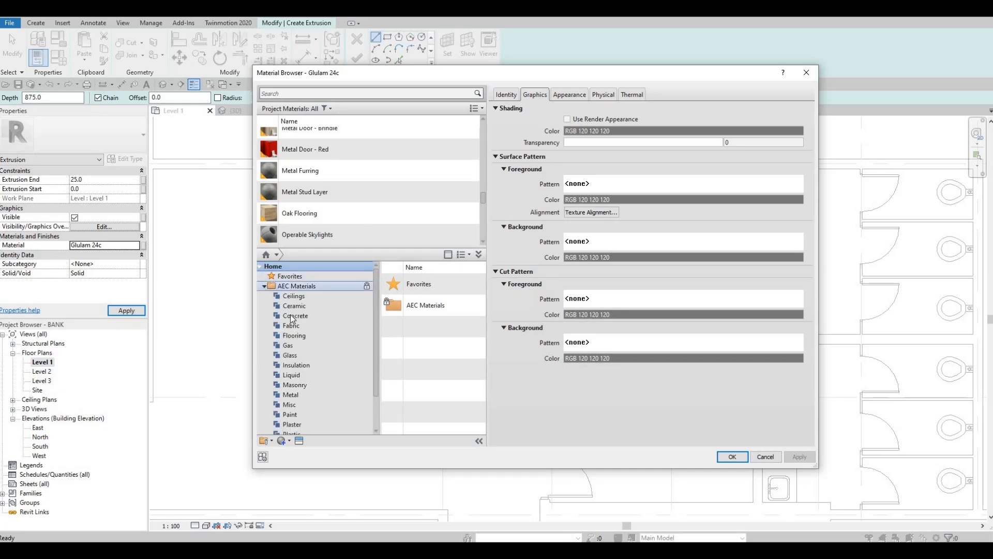
pyautogui.scroll(-3, 293, 408)
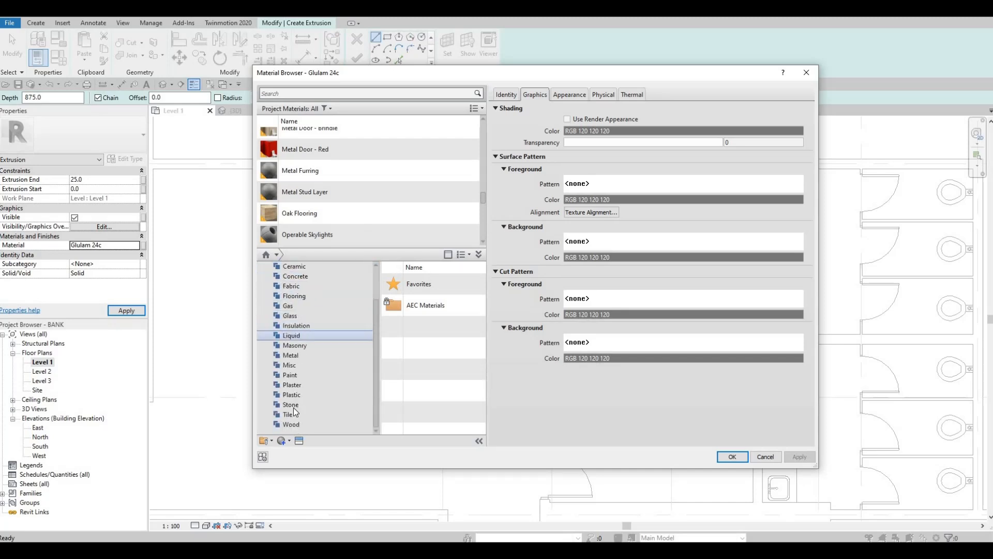
pyautogui.click(293, 405)
pyautogui.moveTo(445, 372)
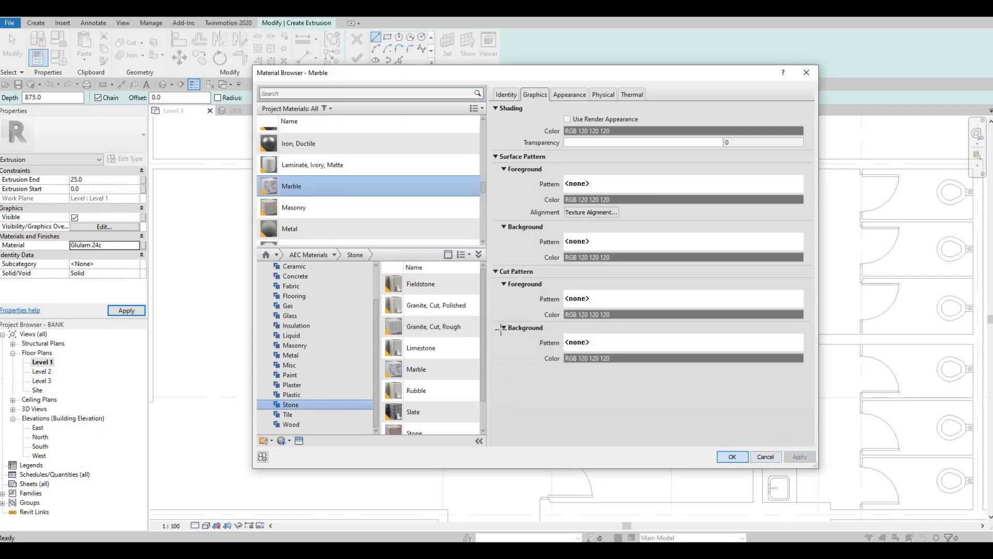
pyautogui.click(732, 456)
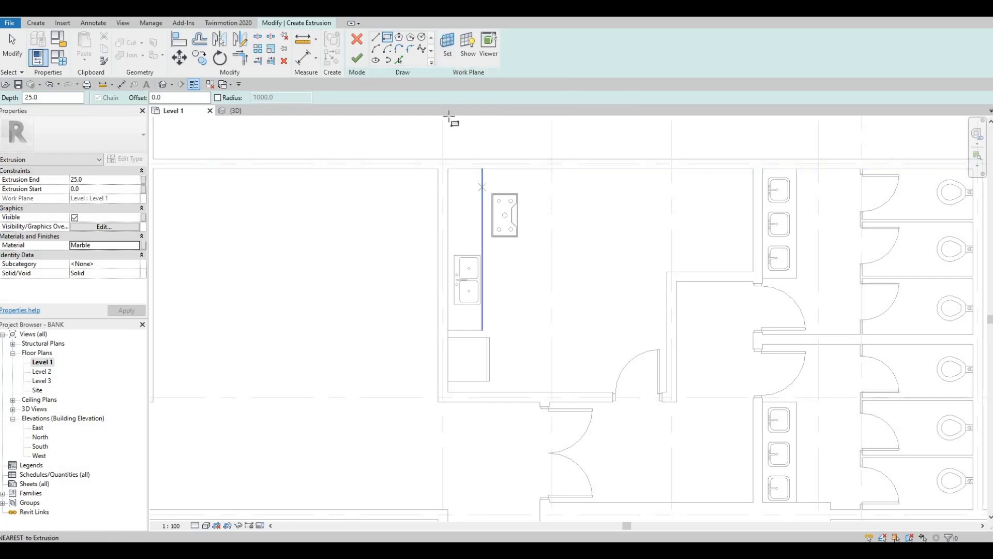
# Set the work plane for the countertop sketch by picking the top face of the counter extrusion
pyautogui.click(447, 51)
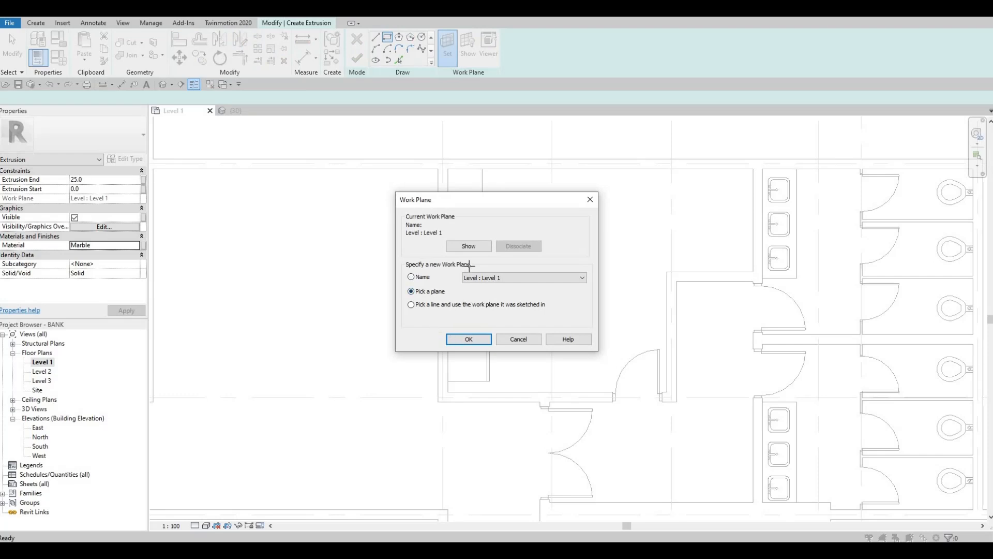
pyautogui.press('Return')
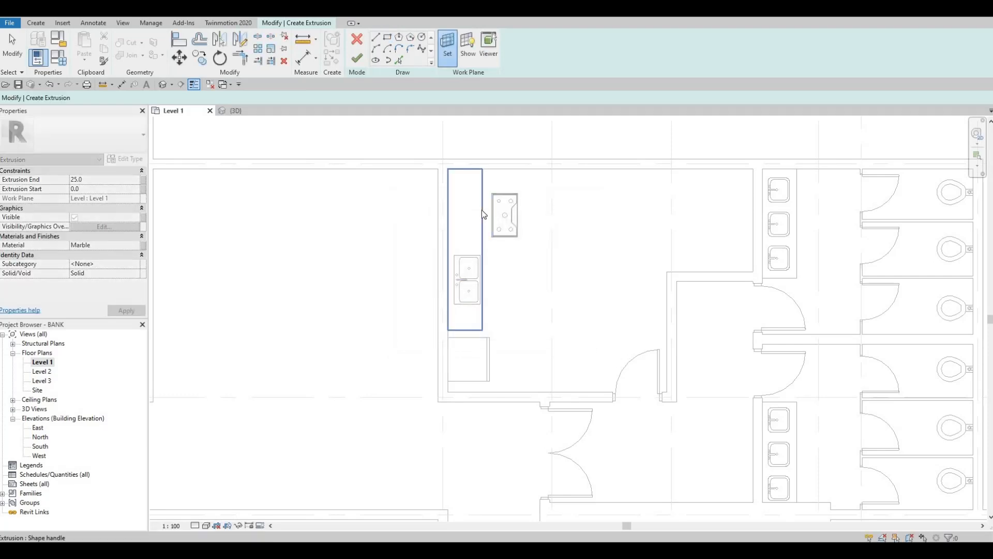
pyautogui.click(469, 244)
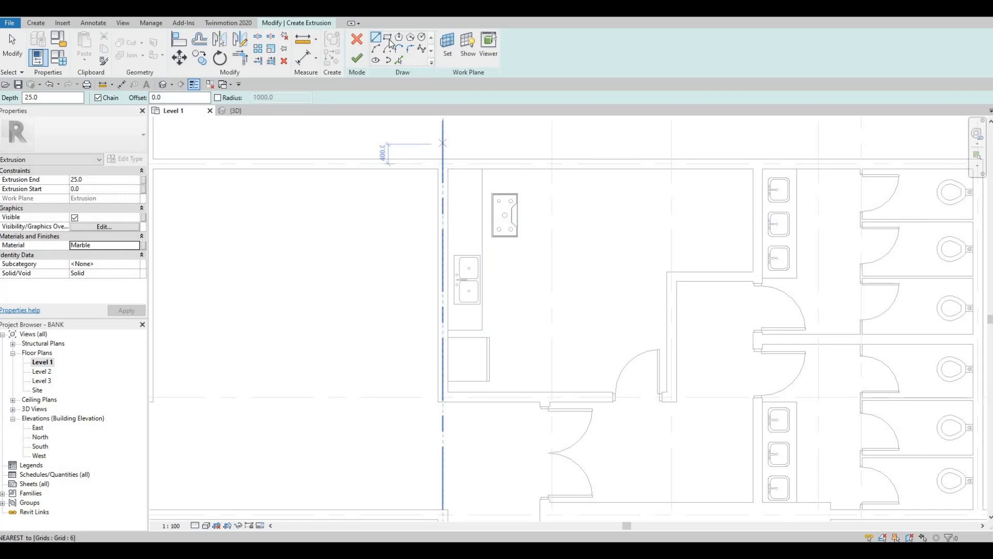
# Sketch a rectangle matching the counter's outline, then finish the countertop extrusion and the in-place model
pyautogui.click(448, 170)
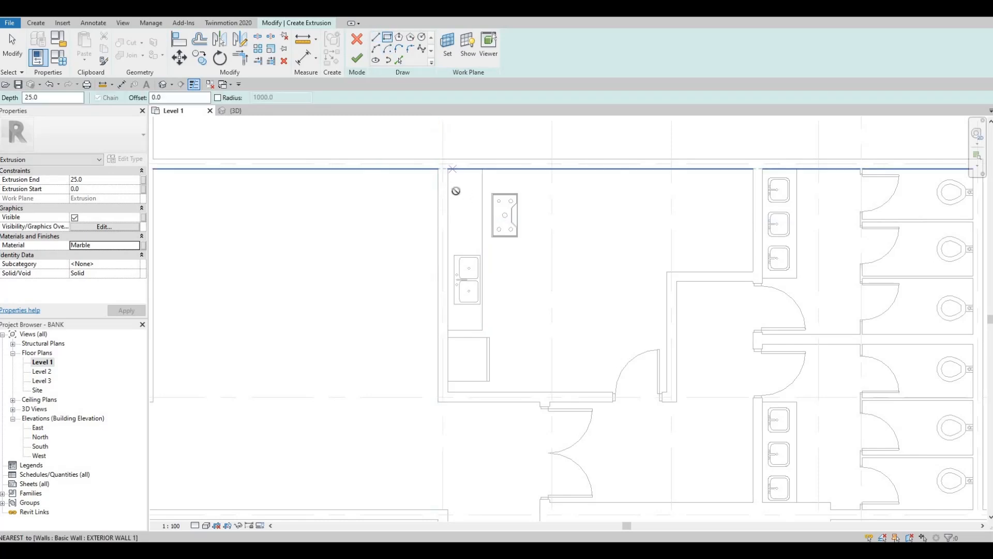
pyautogui.click(482, 330)
pyautogui.press('Escape')
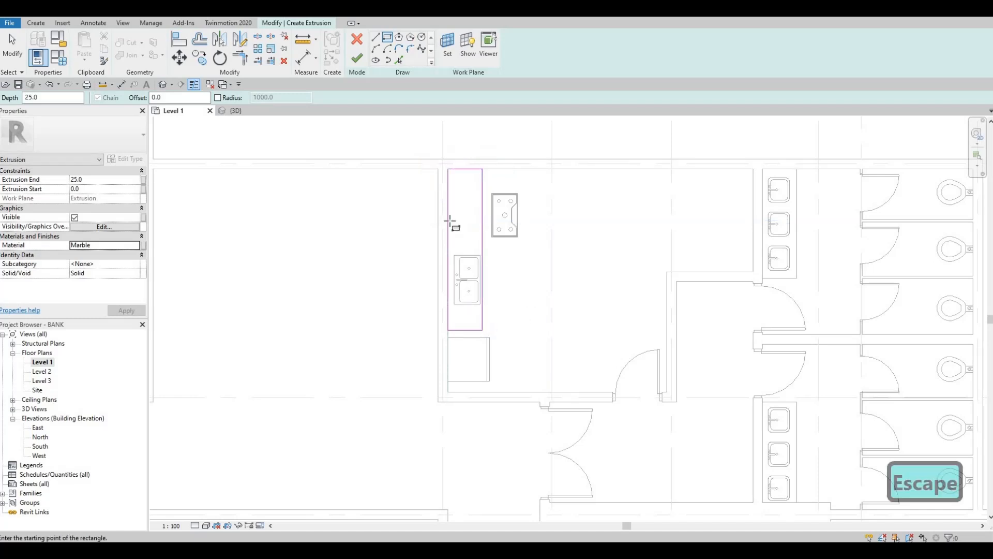
pyautogui.click(358, 58)
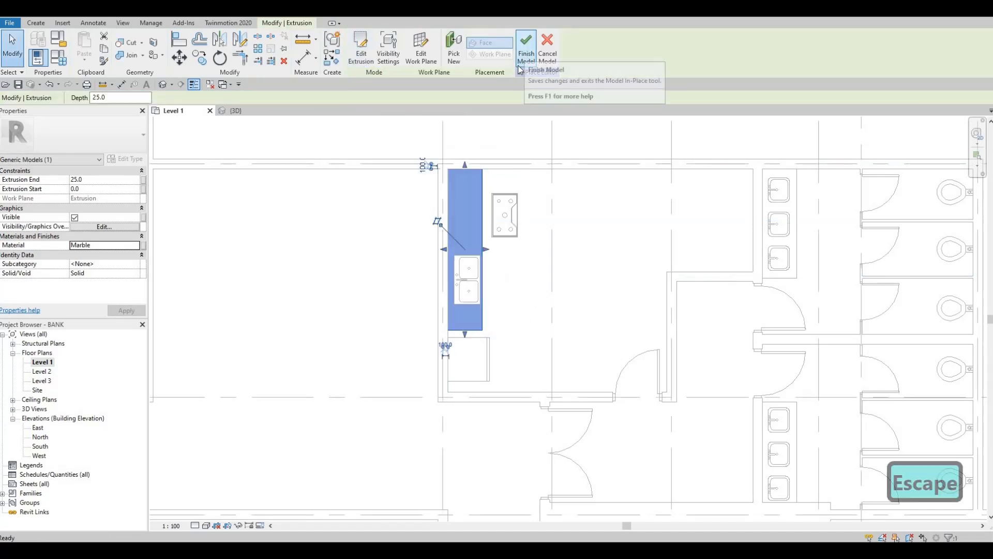
pyautogui.click(526, 57)
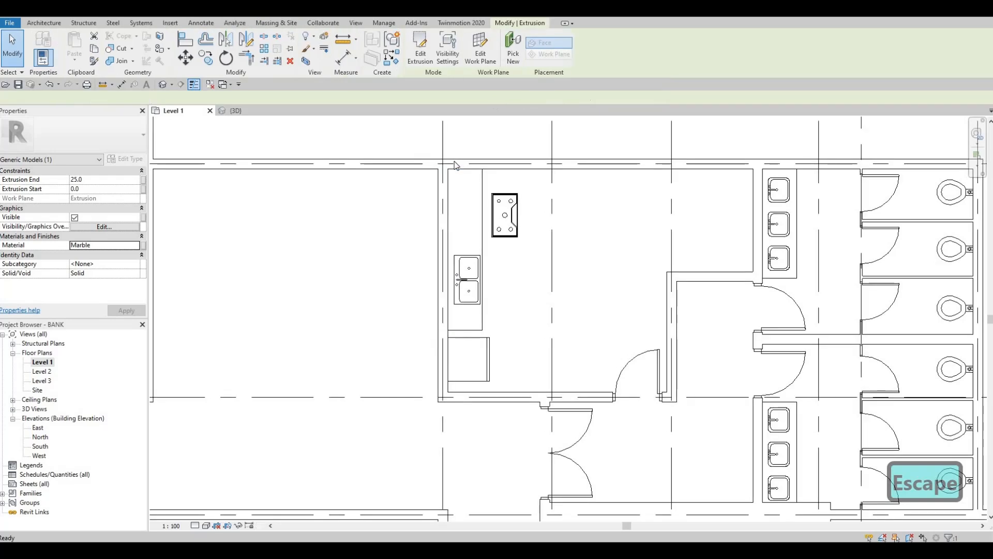
# Place another M_Cooktop-Gas 900mm on the counter beside the existing cooktop, rotated to match its orientation
pyautogui.click(505, 213)
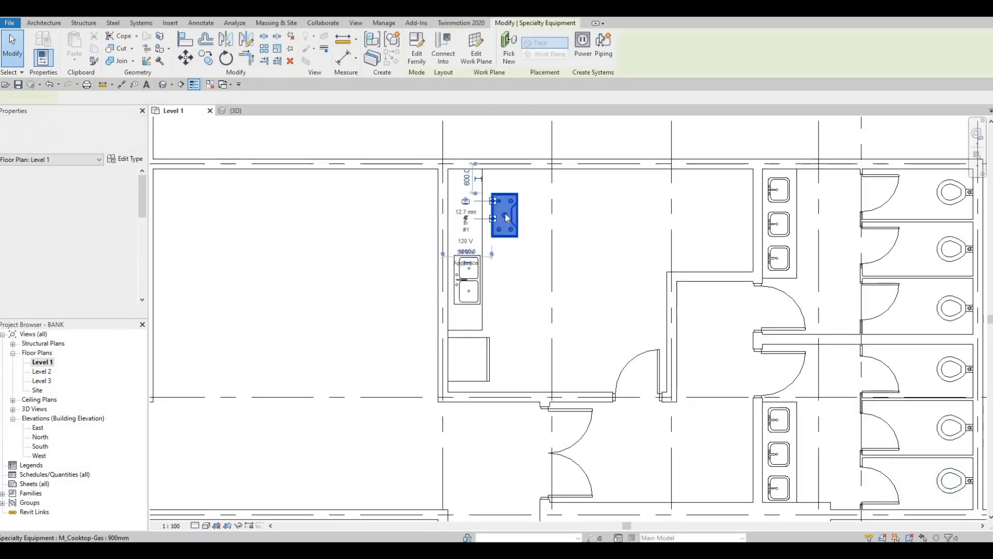
pyautogui.press('c')
pyautogui.press('s')
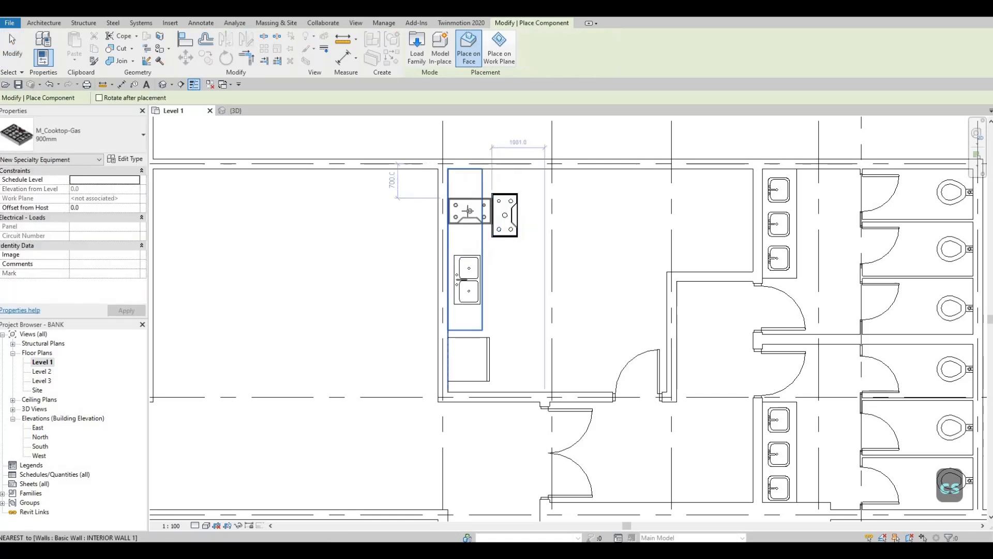
pyautogui.press('space')
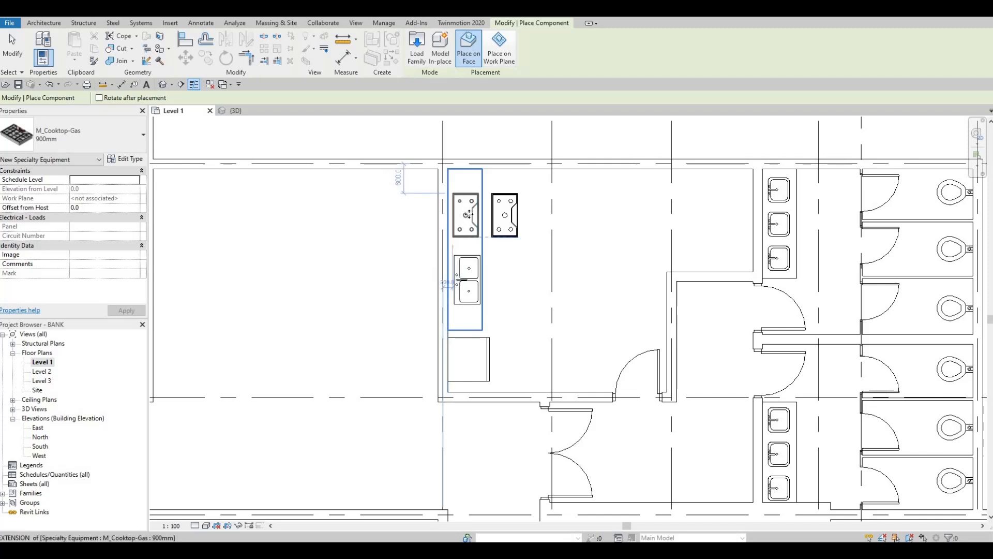
pyautogui.click(468, 214)
pyautogui.press('Escape')
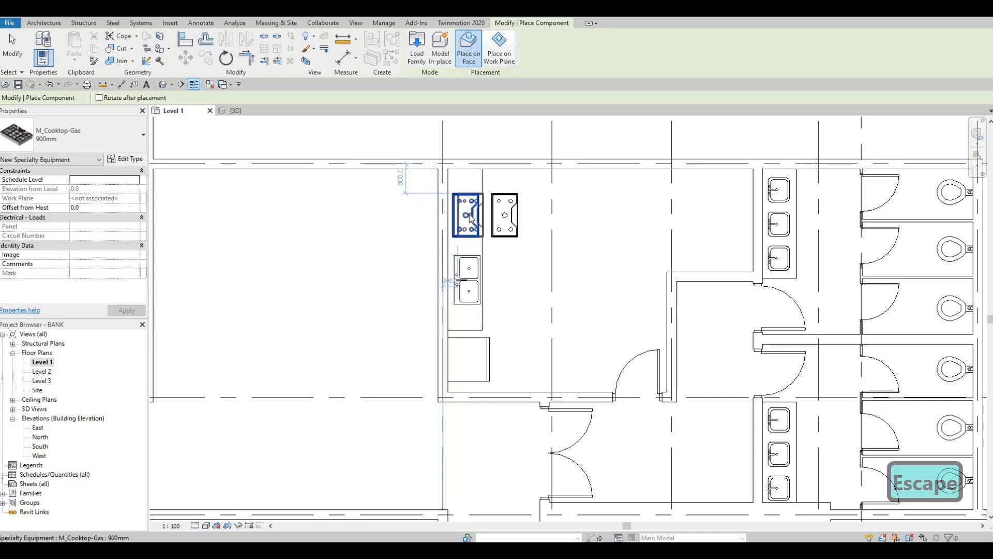
pyautogui.press('Escape')
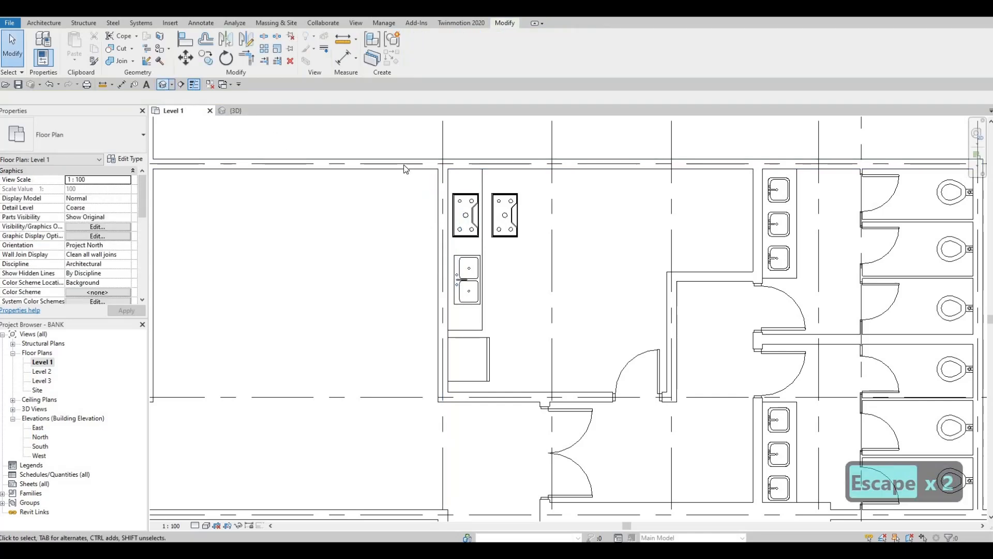
# Delete the original gas cooktop standing off the counter in the 3D view
pyautogui.scroll(-5, 520, 249)
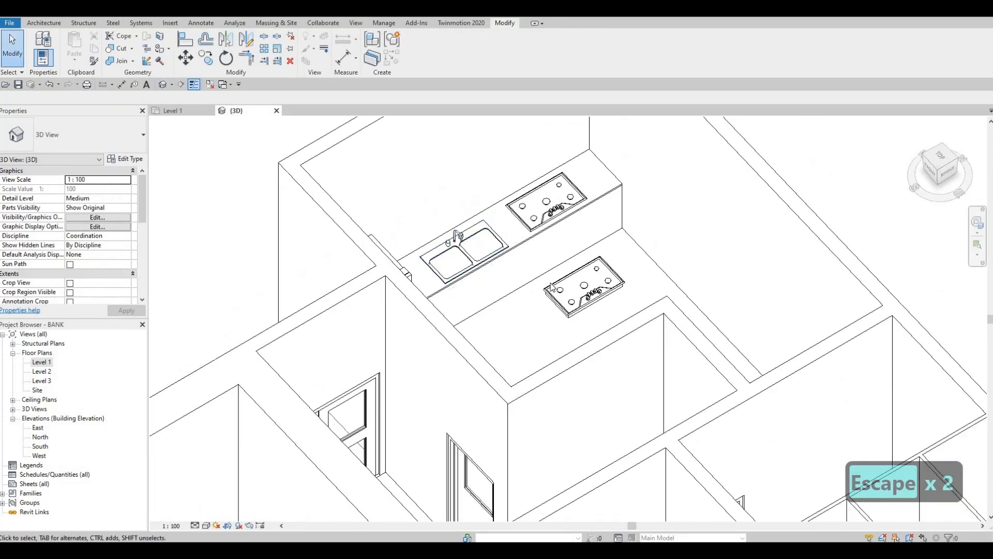
pyautogui.press('Escape')
pyautogui.click(562, 303)
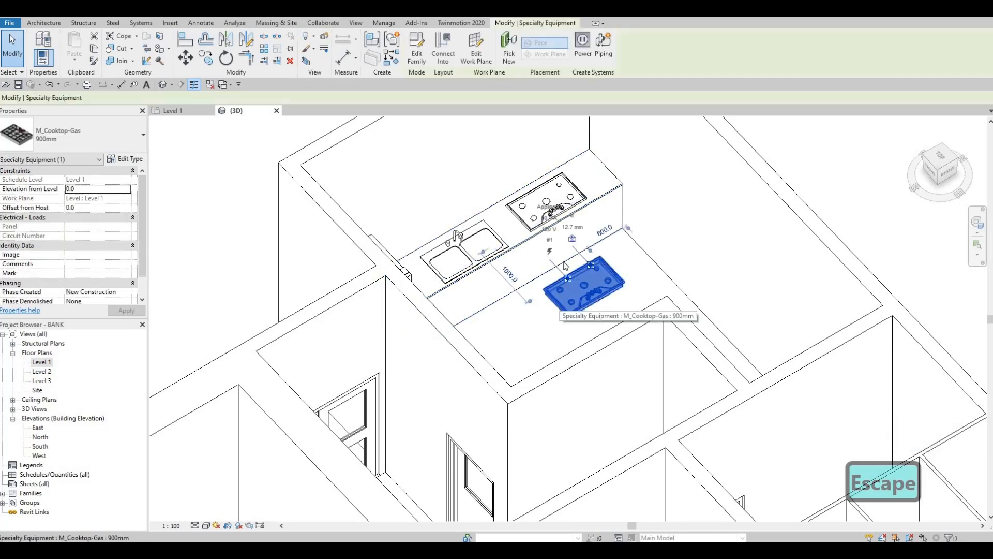
pyautogui.press('Delete')
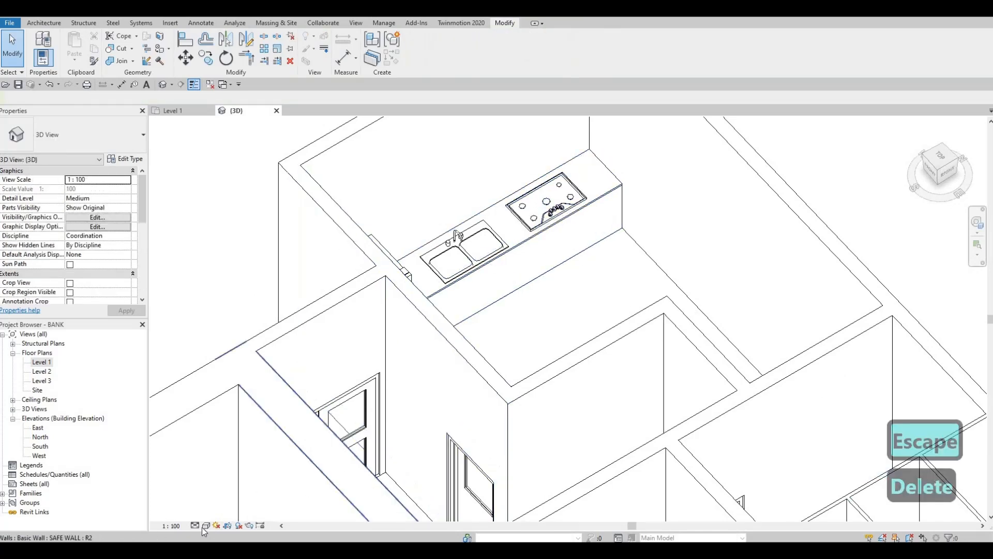
# Set the 3D view to Fine detail level and the Shaded visual style, and inspect the counter with its cooktop and sink
pyautogui.click(194, 526)
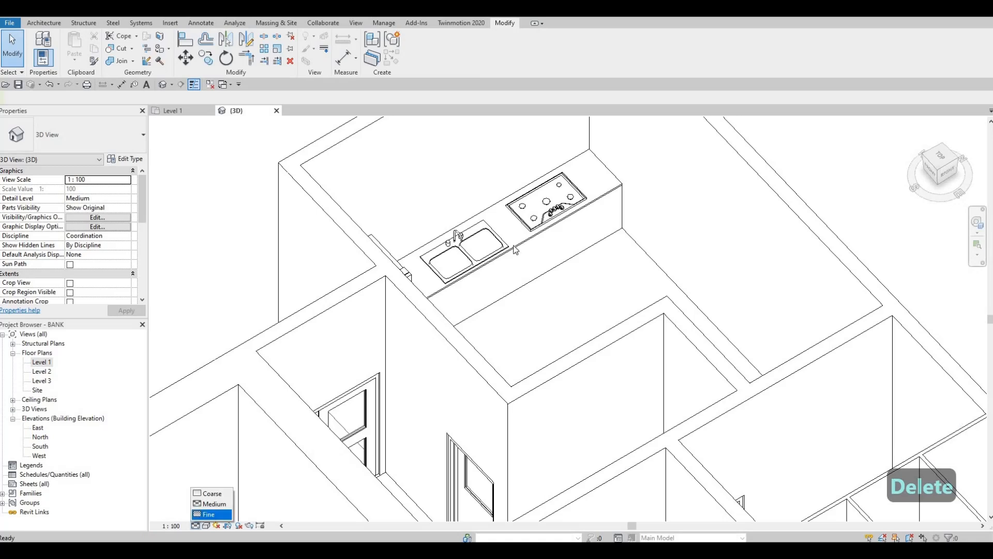
pyautogui.click(208, 513)
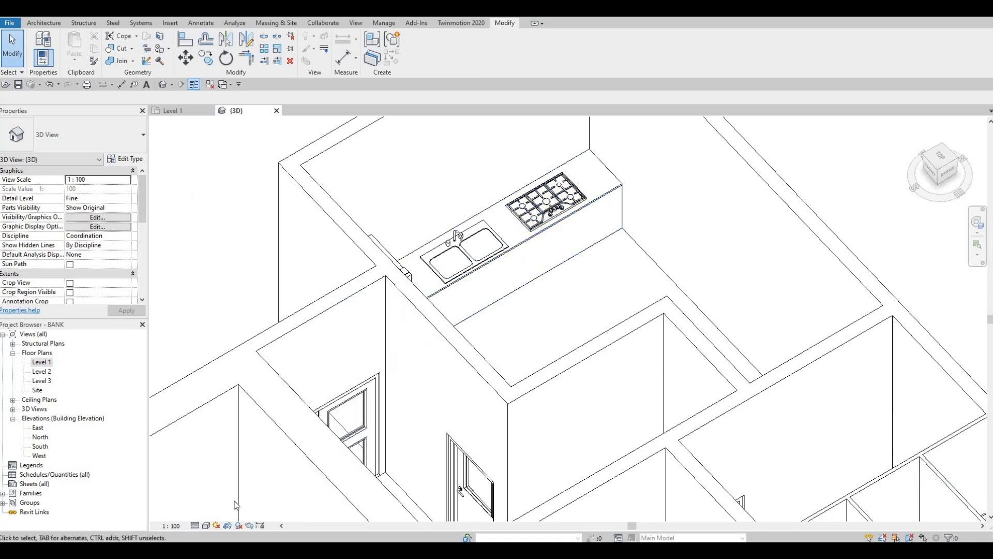
pyautogui.click(206, 526)
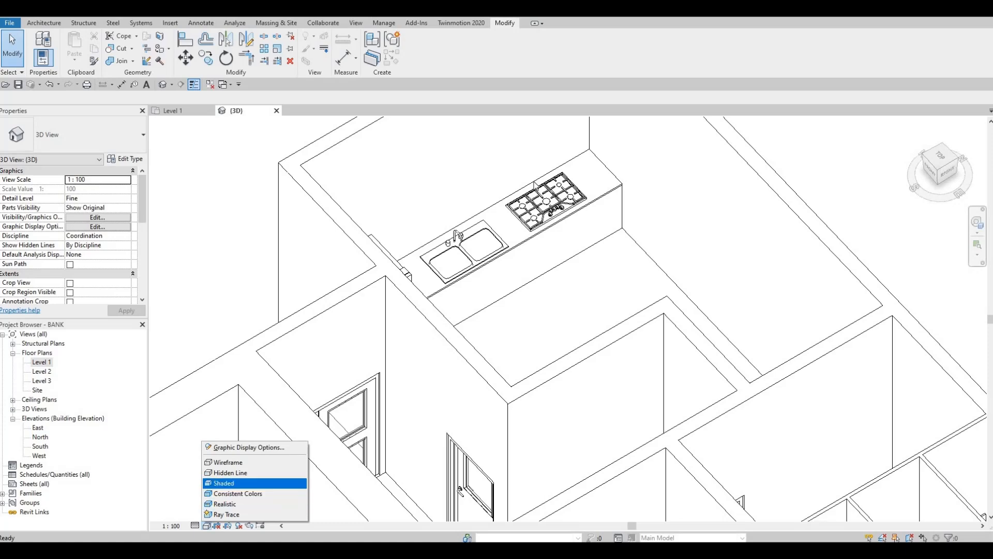
pyautogui.click(226, 483)
pyautogui.scroll(5, 538, 178)
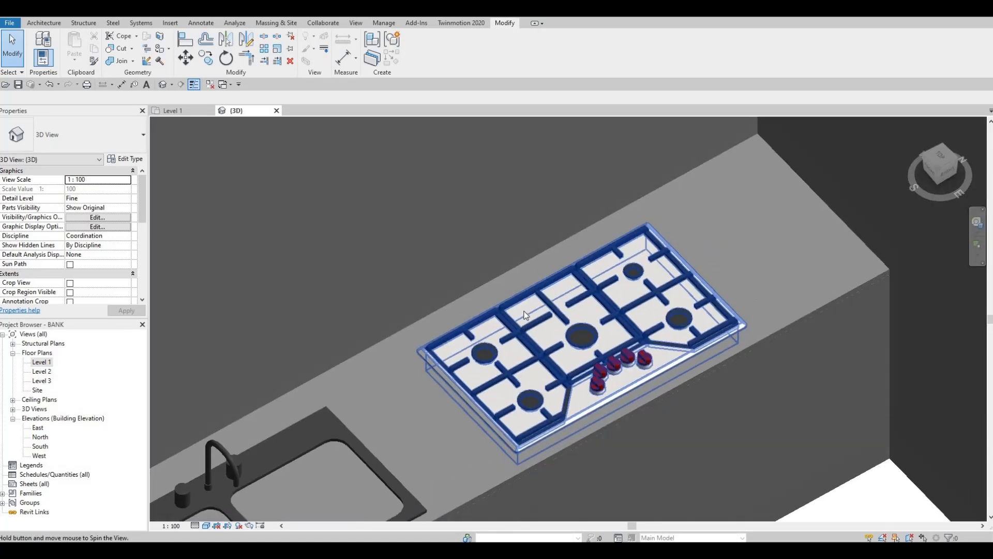
pyautogui.scroll(-3, 524, 301)
pyautogui.moveTo(493, 362); pyautogui.dragTo(561, 284, button='middle')
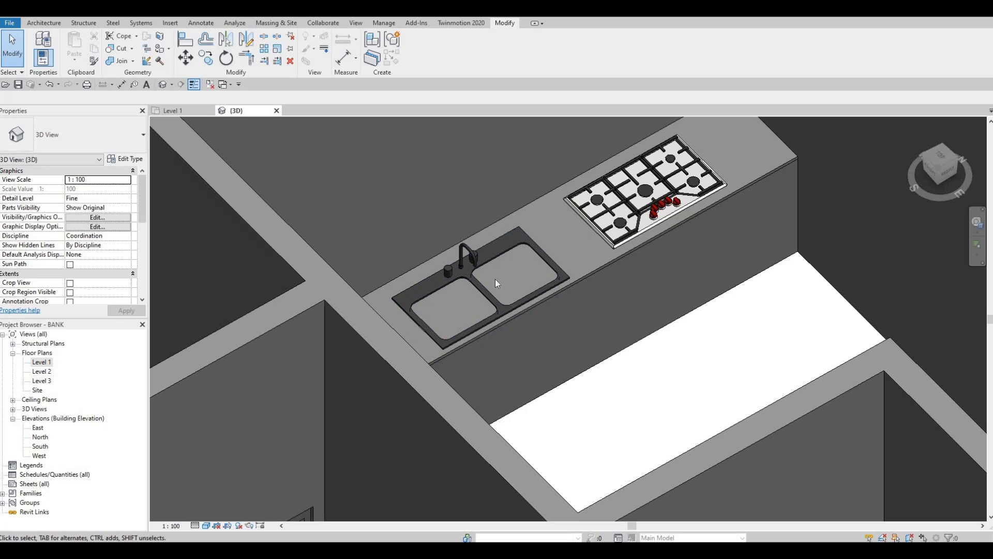
# Open the kitchen counter model for in-place editing from the Level 1 floor plan
pyautogui.click(172, 111)
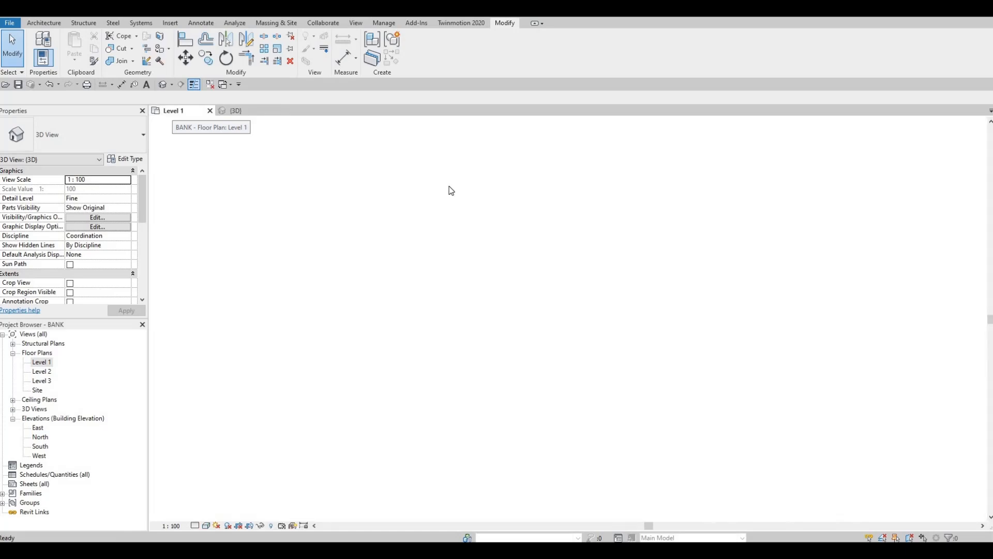
pyautogui.click(450, 190)
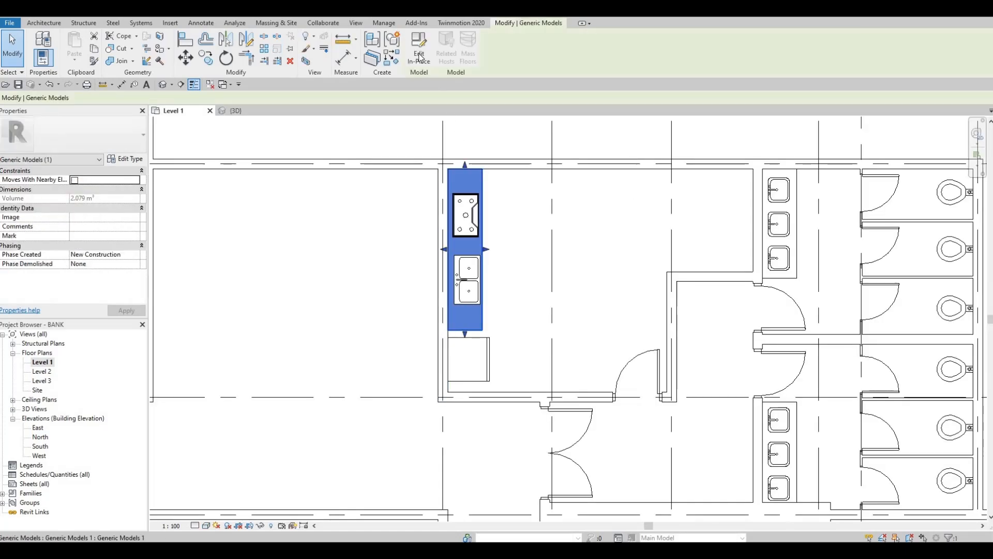
pyautogui.click(419, 56)
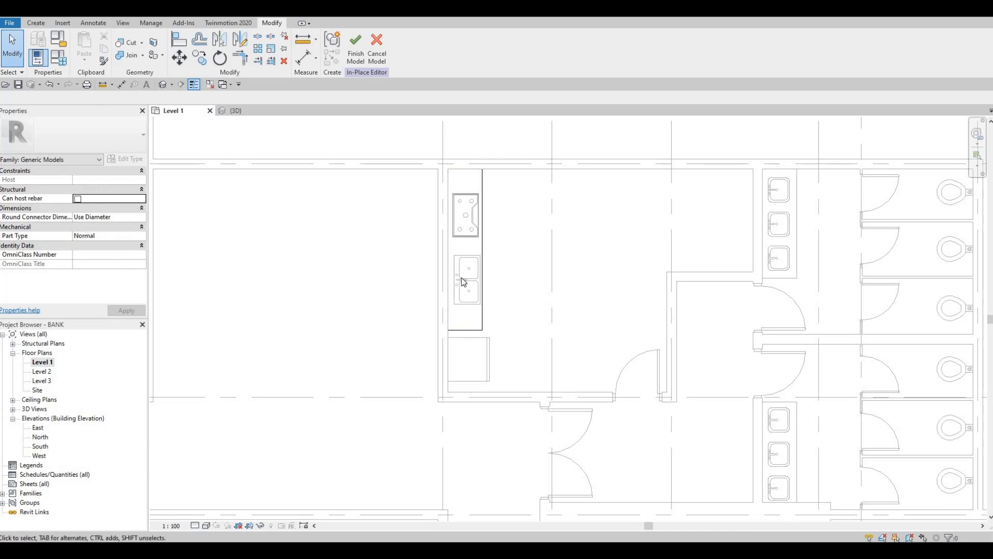
pyautogui.click(479, 238)
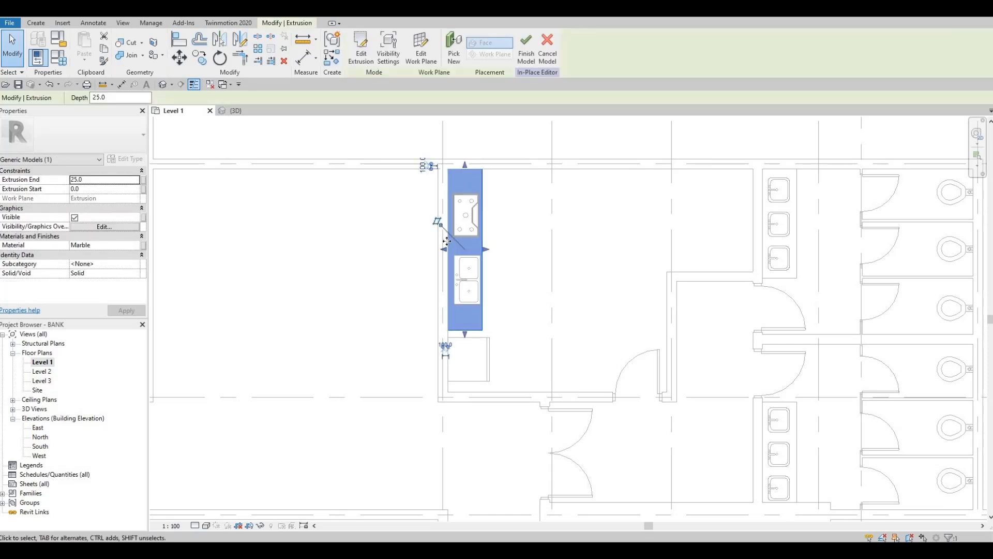
pyautogui.press('Escape')
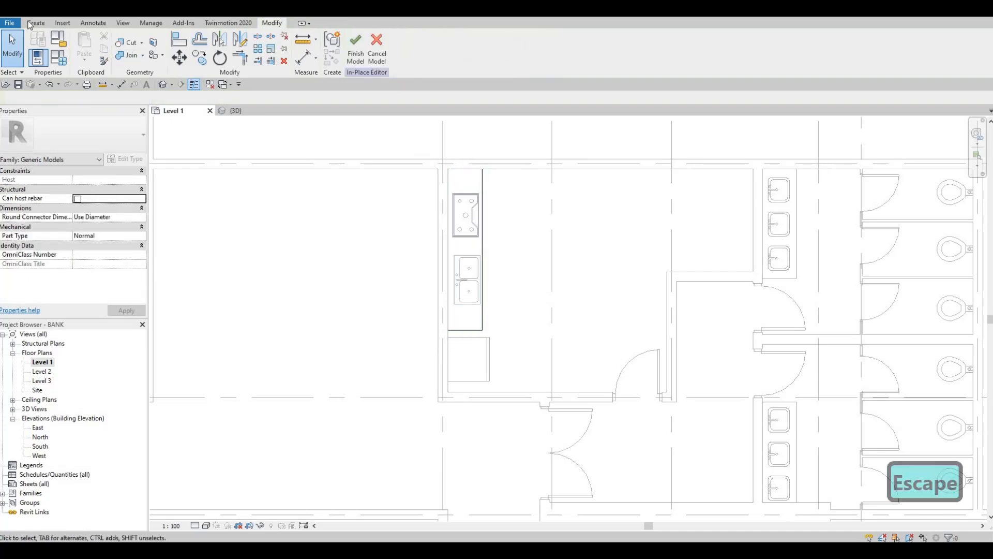
# Start a void extrusion and set its work plane by picking the counter extrusion
pyautogui.click(30, 24)
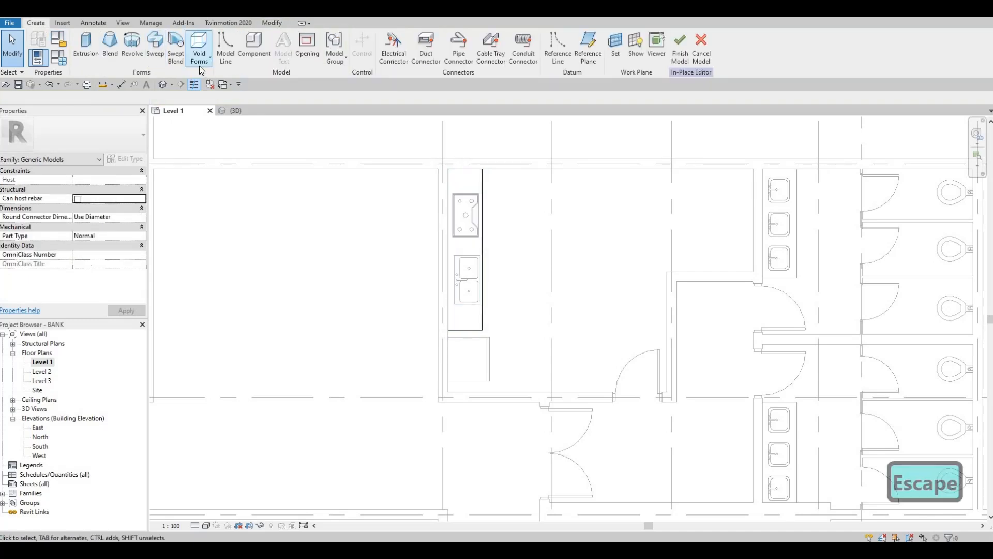
pyautogui.click(200, 67)
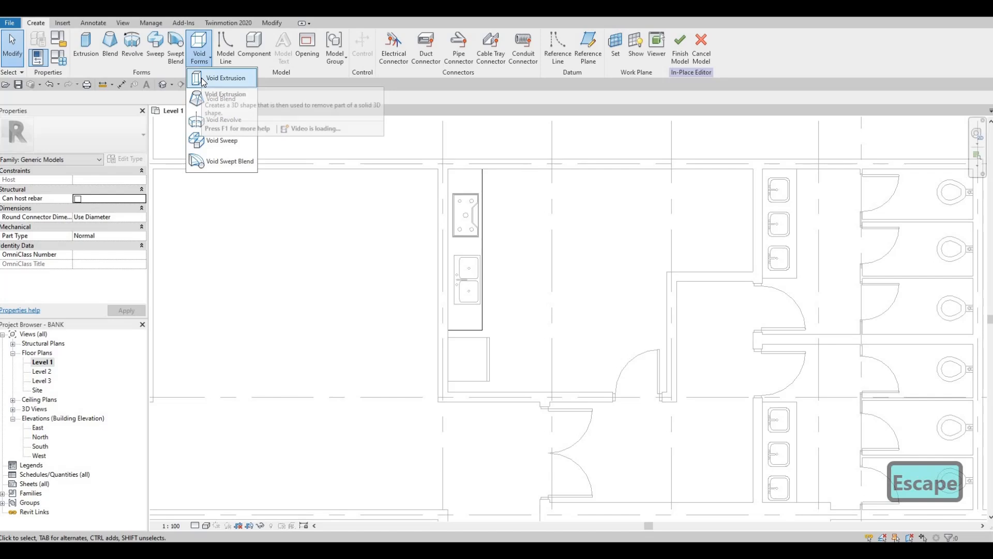
pyautogui.click(222, 78)
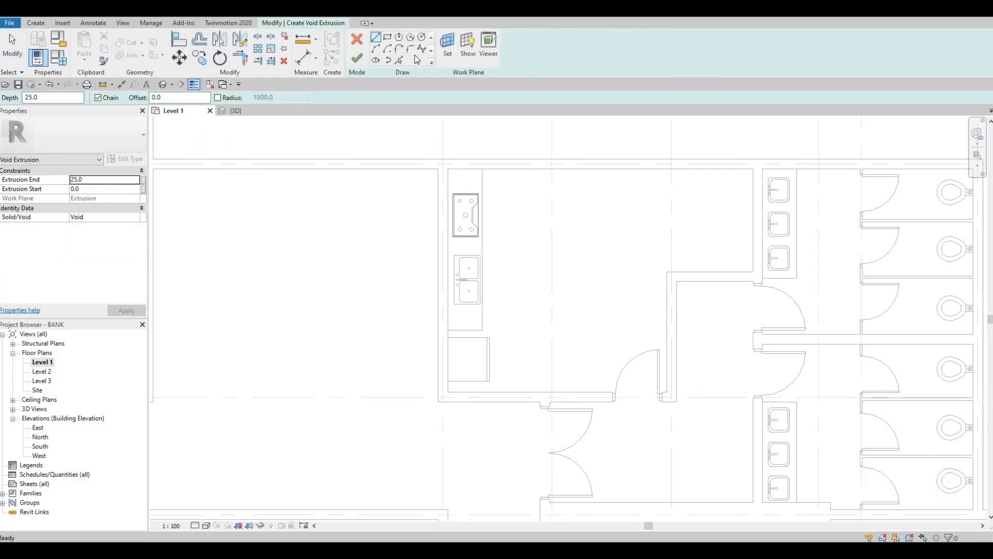
pyautogui.click(448, 45)
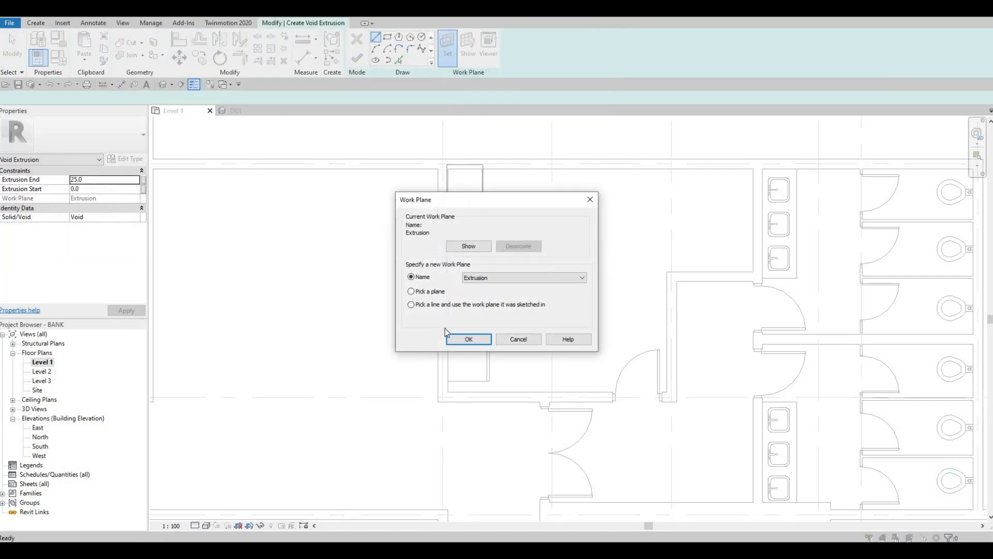
pyautogui.click(464, 340)
pyautogui.scroll(5, 450, 231)
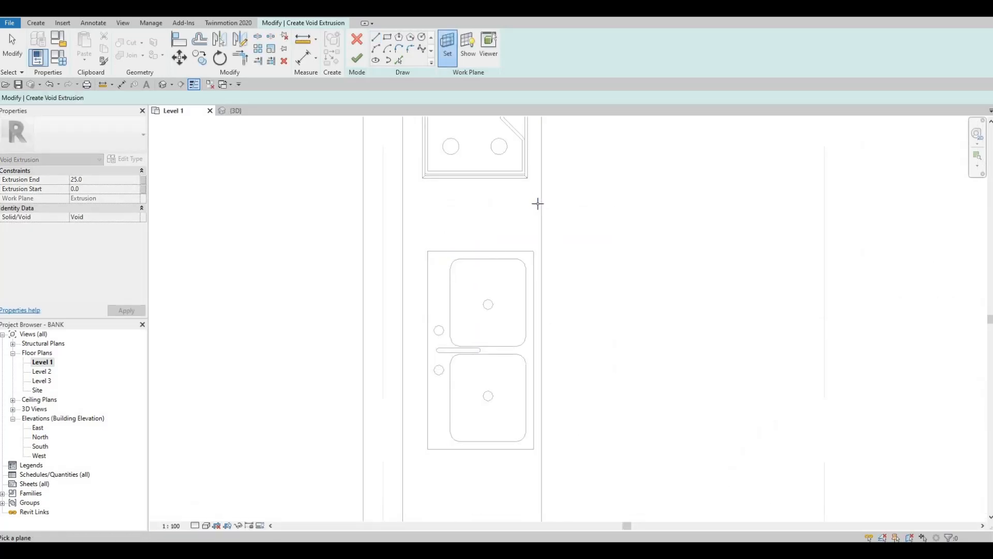
pyautogui.scroll(-2, 537, 204)
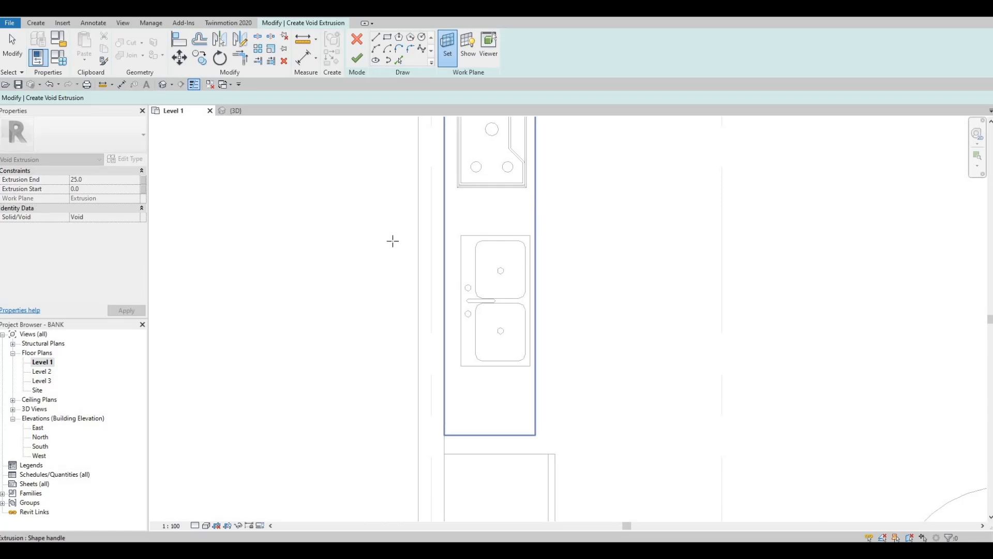
# Sketch a rectangle about 420 by 960 mm around both bowls of the double sink for the void extrusion
pyautogui.press('l')
pyautogui.press('i')
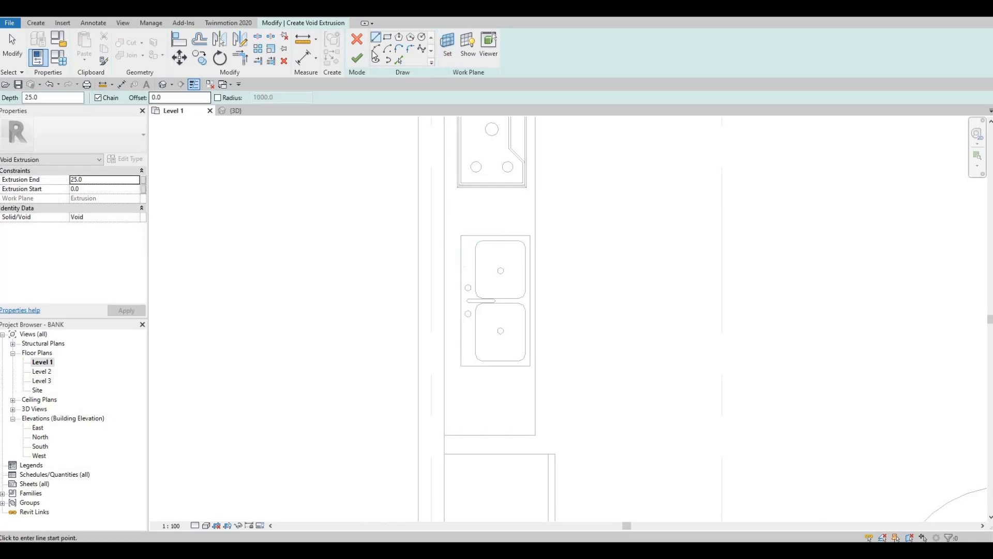
pyautogui.click(388, 37)
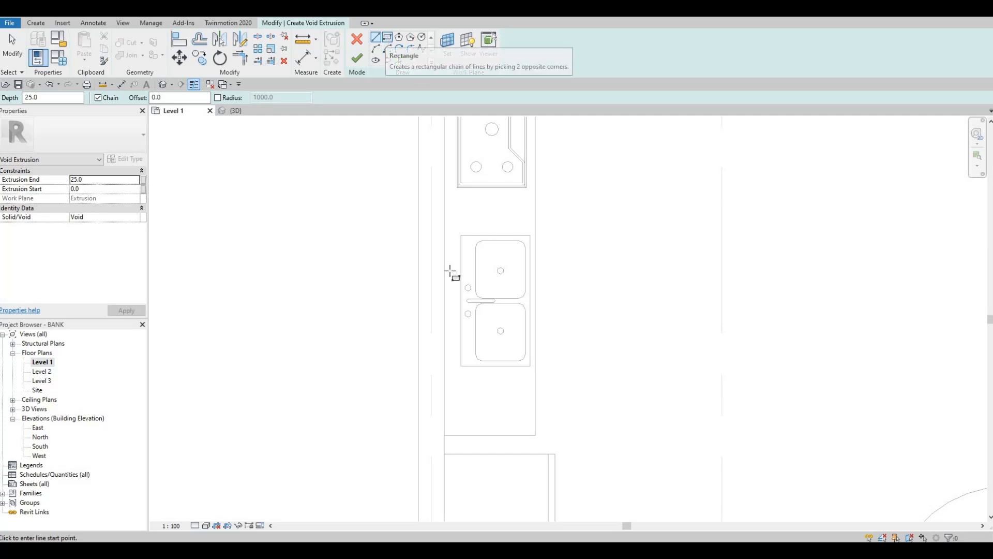
pyautogui.scroll(2, 473, 281)
pyautogui.scroll(2, 482, 198)
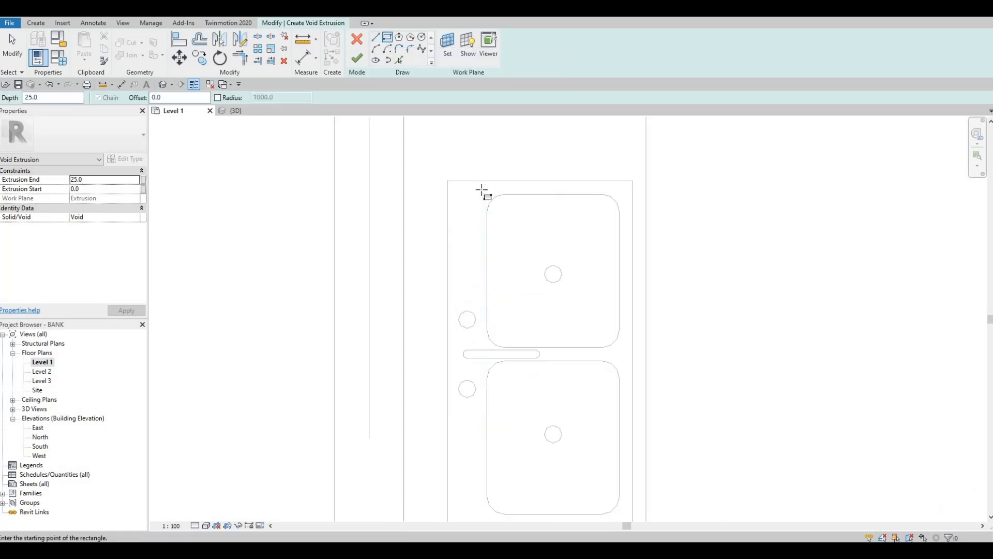
pyautogui.click(481, 193)
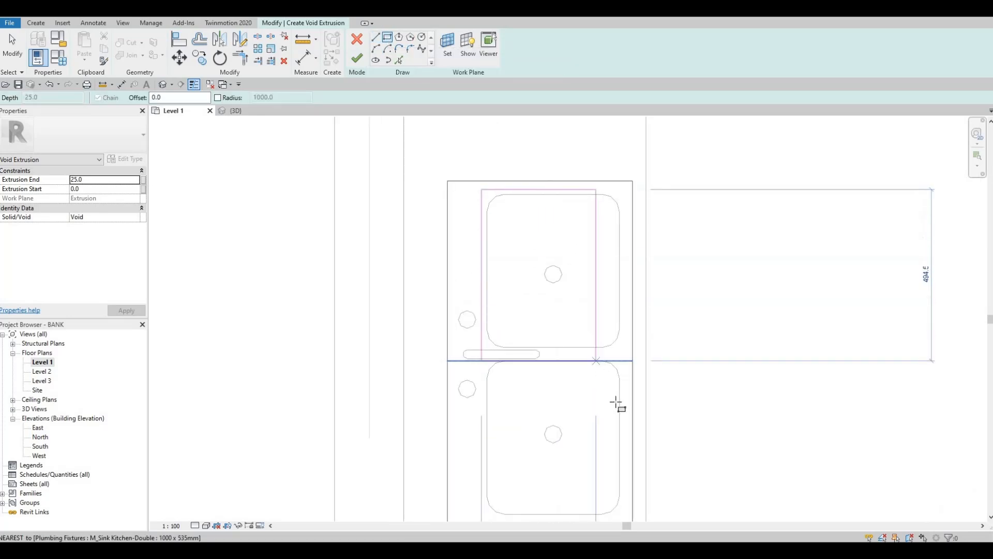
pyautogui.moveTo(600, 300); pyautogui.dragTo(579, 174, button='middle')
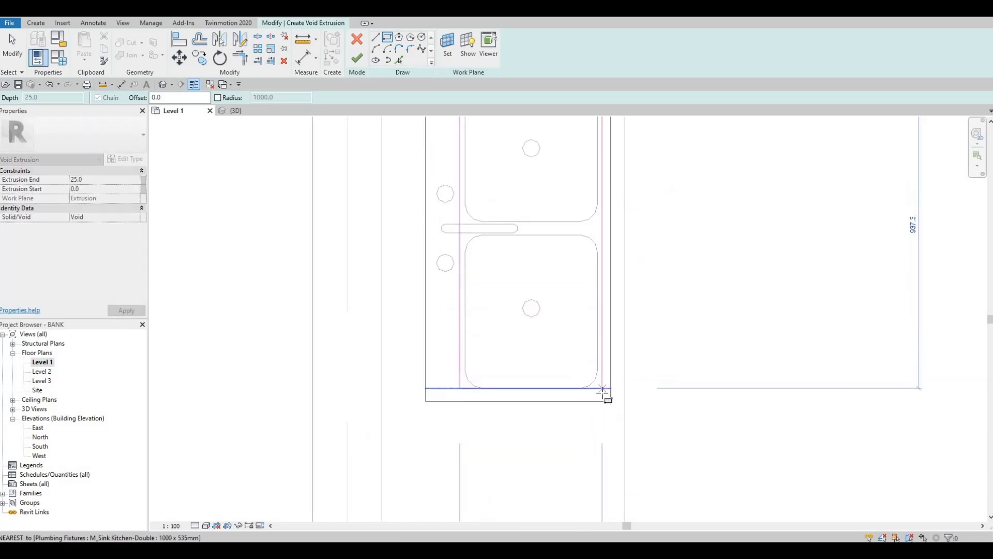
pyautogui.click(602, 357)
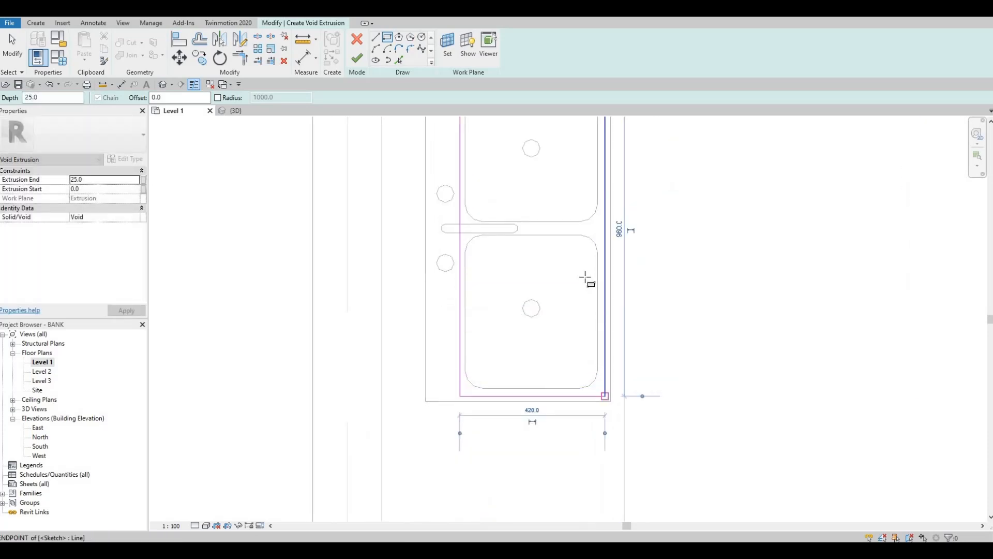
pyautogui.press('Escape')
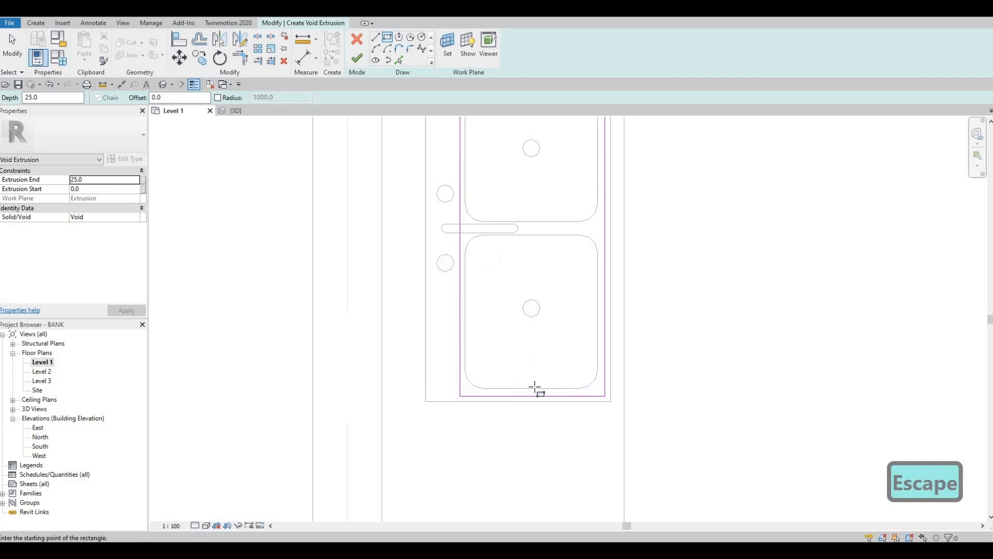
pyautogui.click(475, 386)
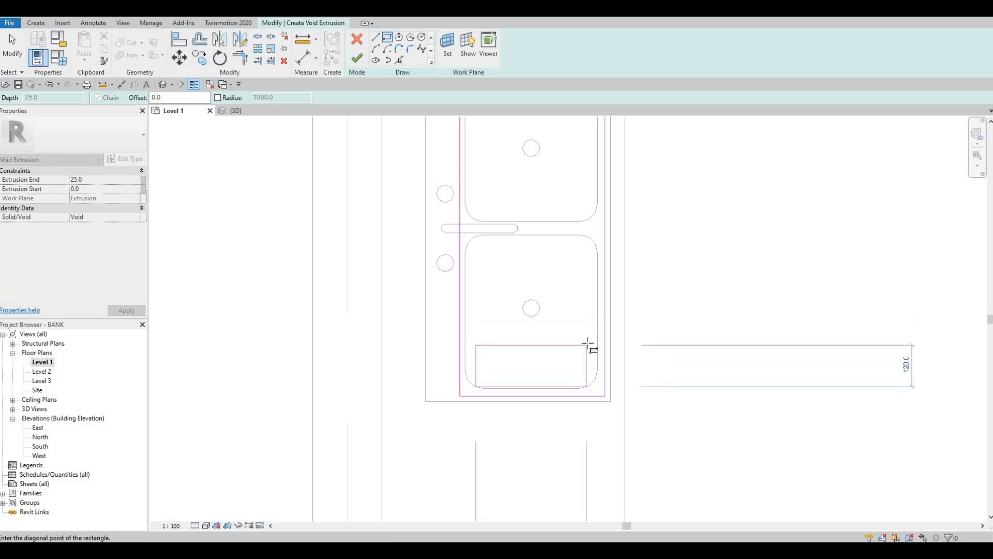
pyautogui.press('Escape')
pyautogui.press('Escape')
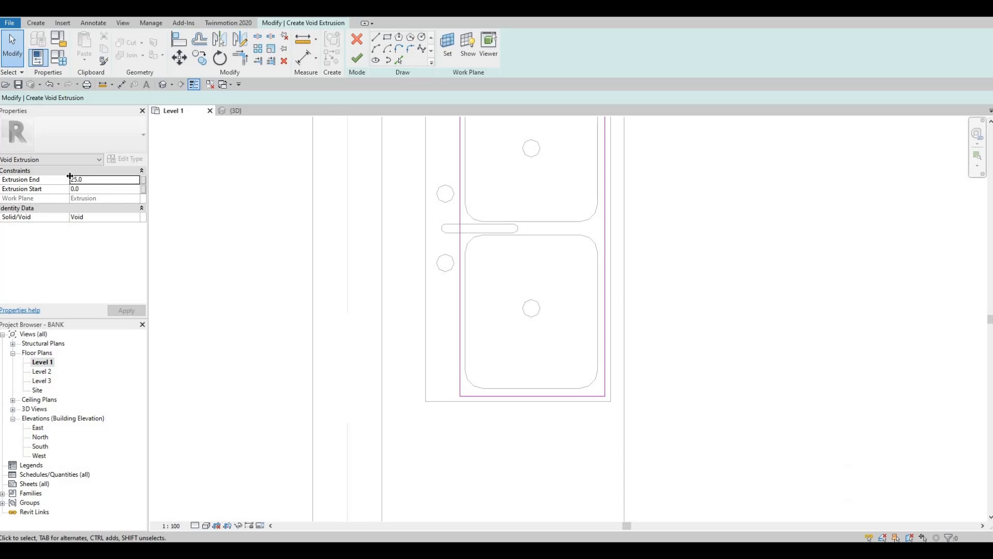
# Set the void's extrusion end to -400, finish its sketch and show the model in the 3D view
pyautogui.click(93, 179)
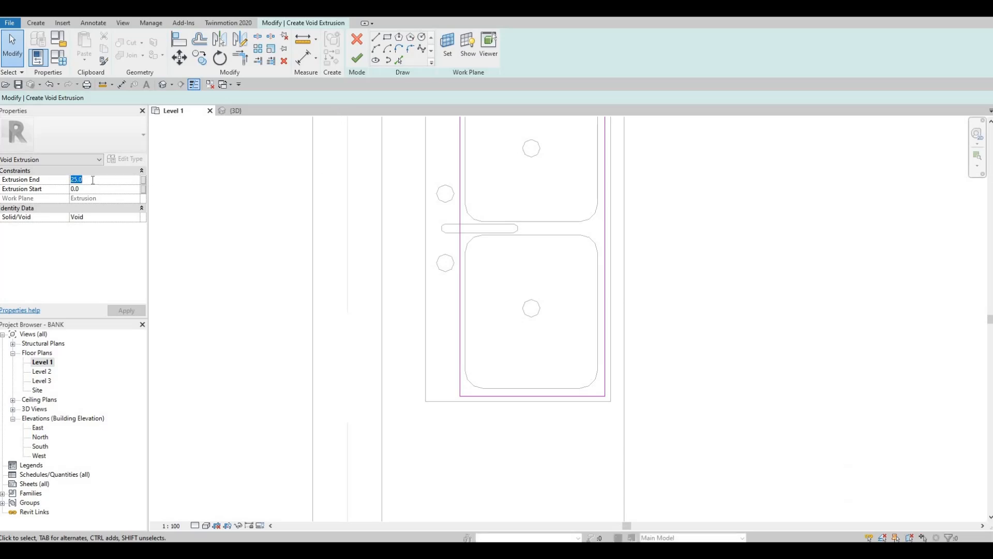
pyautogui.write('-')
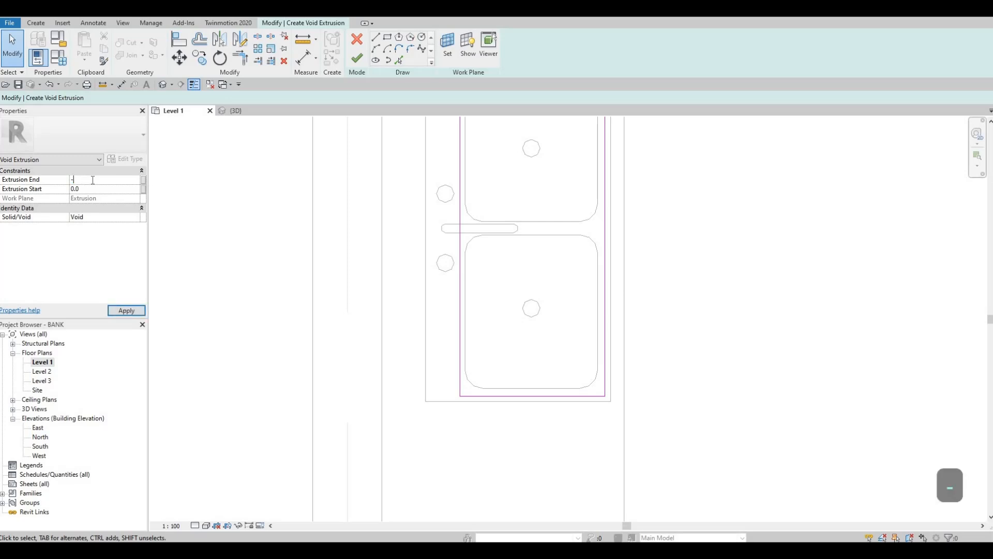
pyautogui.write('400')
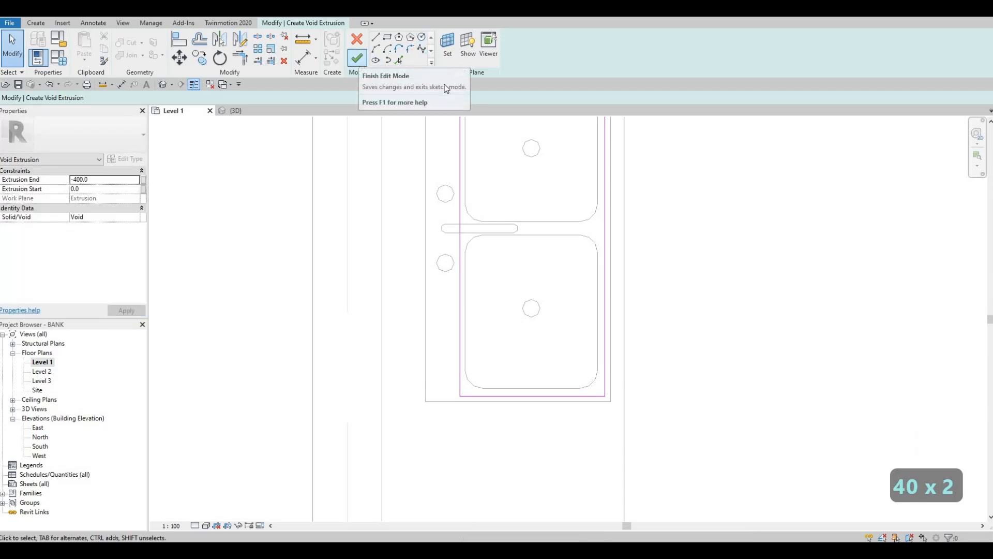
pyautogui.click(360, 61)
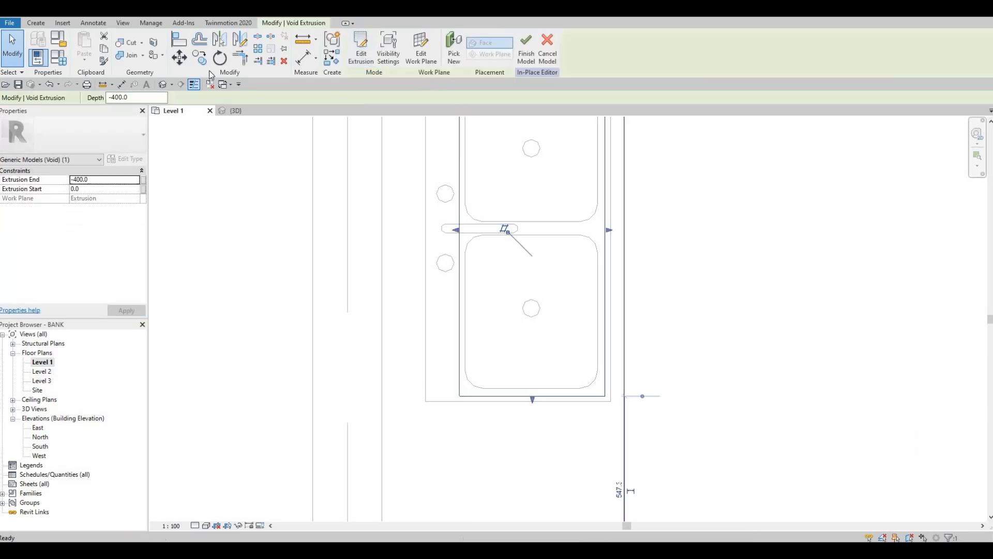
pyautogui.click(166, 85)
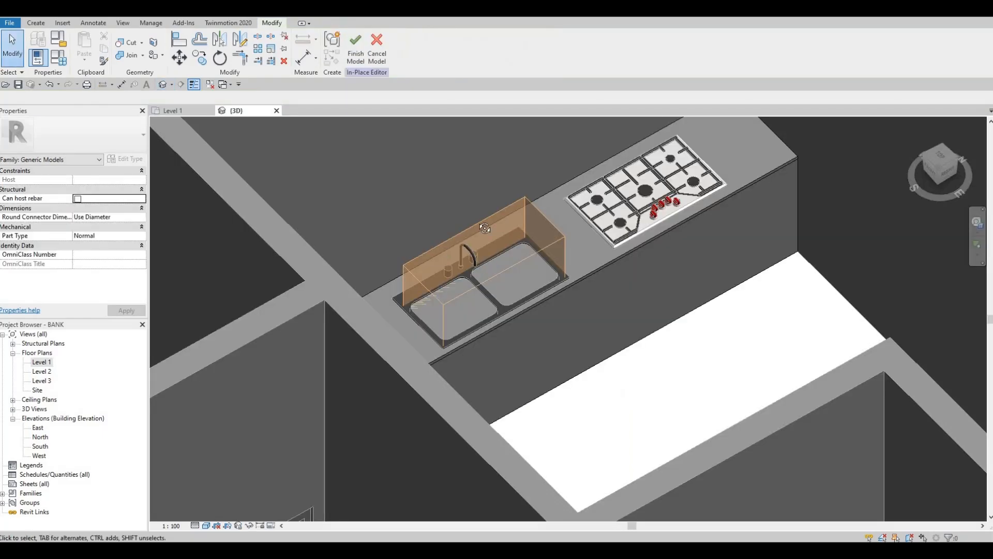
# Stretch the void vertically in 3D to an extrusion end of about -363.5 and start of about 303.1
pyautogui.scroll(-2, 492, 265)
pyautogui.scroll(2, 495, 275)
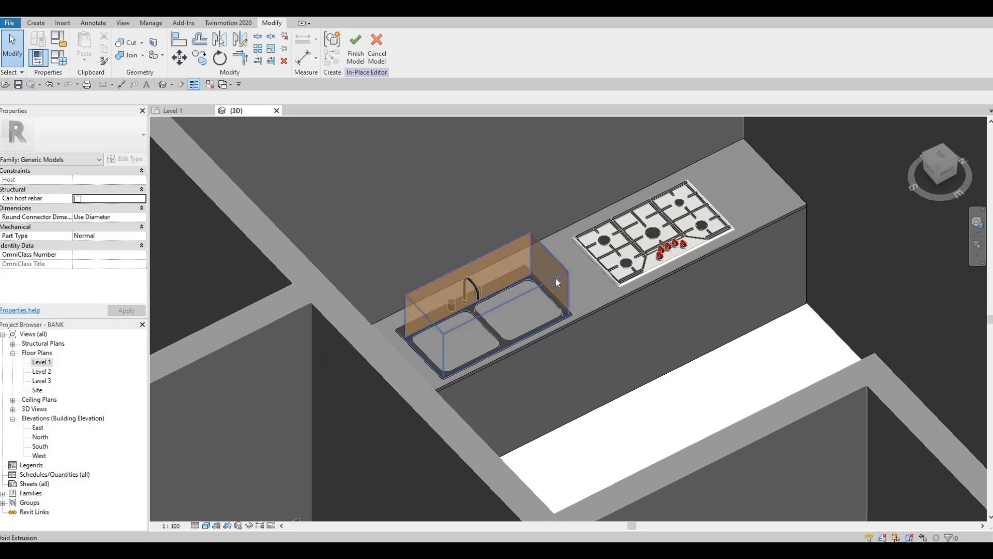
pyautogui.click(529, 315)
pyautogui.moveTo(486, 335); pyautogui.dragTo(485, 365)
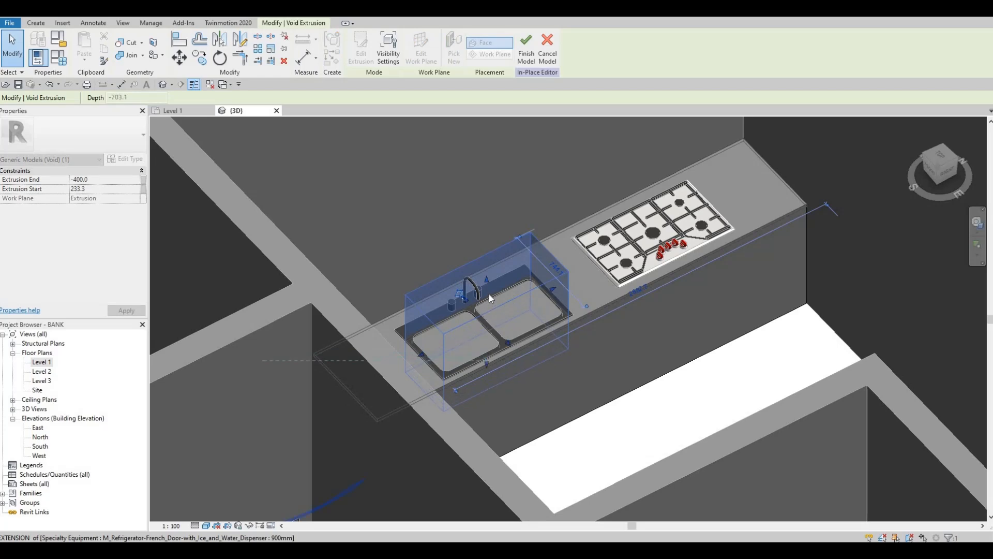
pyautogui.moveTo(486, 282); pyautogui.dragTo(486, 285)
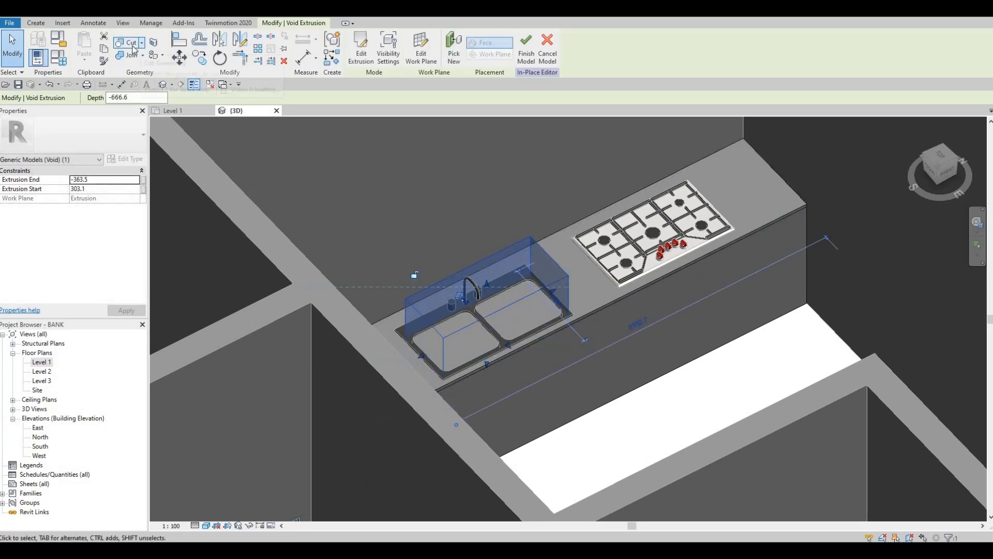
# Cut the counter body with the void extrusion at the double sink's bowls
pyautogui.click(132, 48)
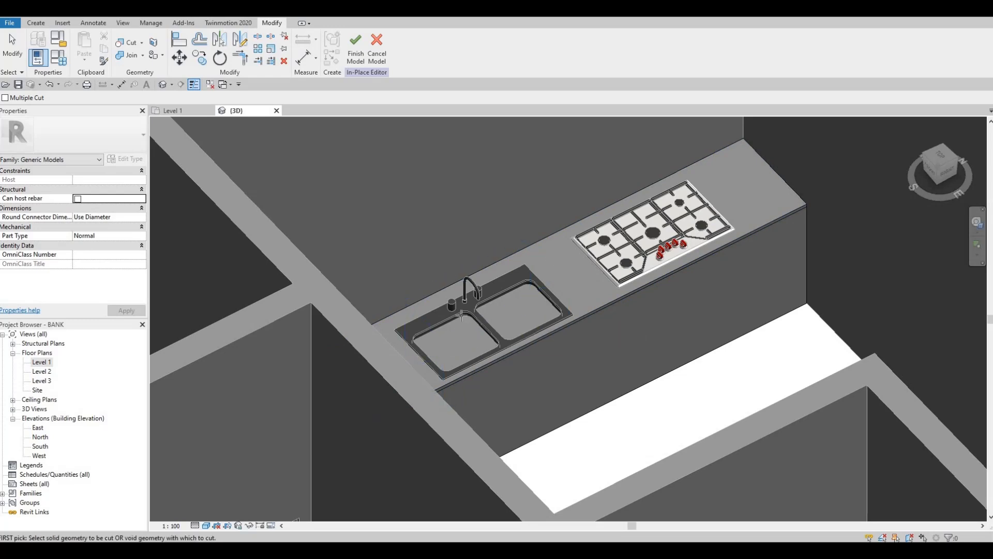
pyautogui.click(466, 296)
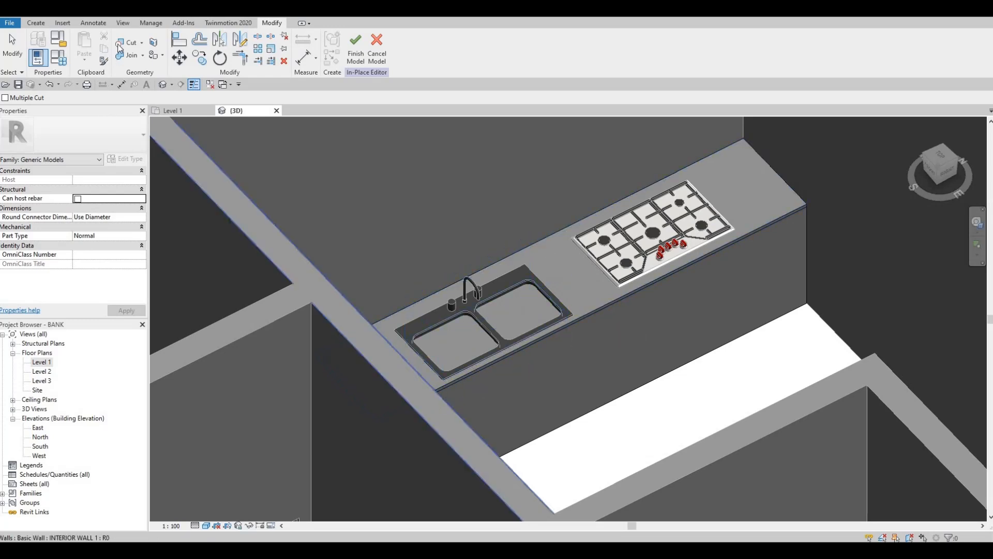
pyautogui.click(514, 354)
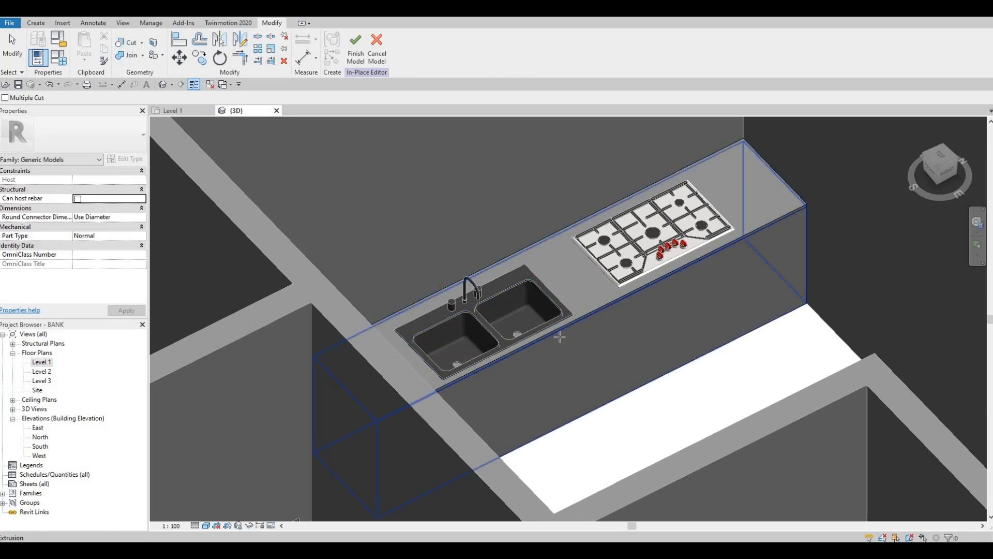
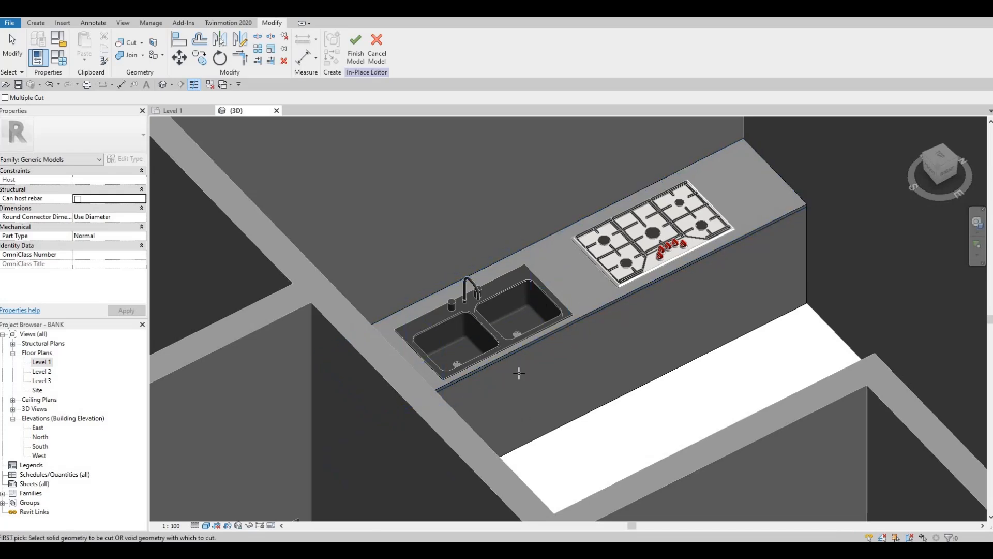
pyautogui.keyDown('shift'); pyautogui.moveTo(519, 373); pyautogui.dragTo(552, 486, button='middle'); pyautogui.keyUp('shift')
pyautogui.moveTo(454, 136); pyautogui.dragTo(477, 243, button='middle')
pyautogui.scroll(2, 489, 331)
pyautogui.scroll(-2, 520, 264)
pyautogui.press('Escape')
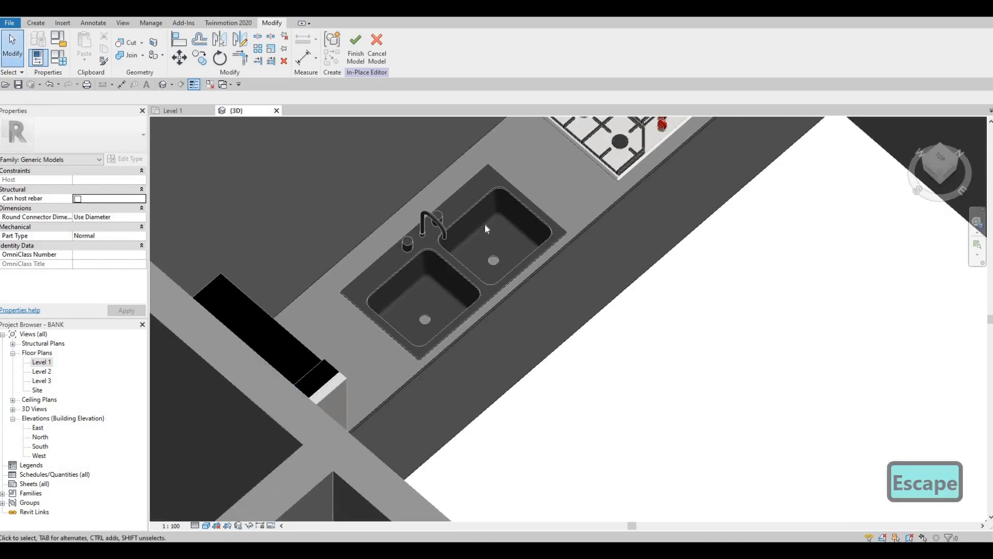
# Check the cut-out sink bowls, finish the in-place counter model and inspect the whole kitchen in 3D
pyautogui.scroll(3, 474, 218)
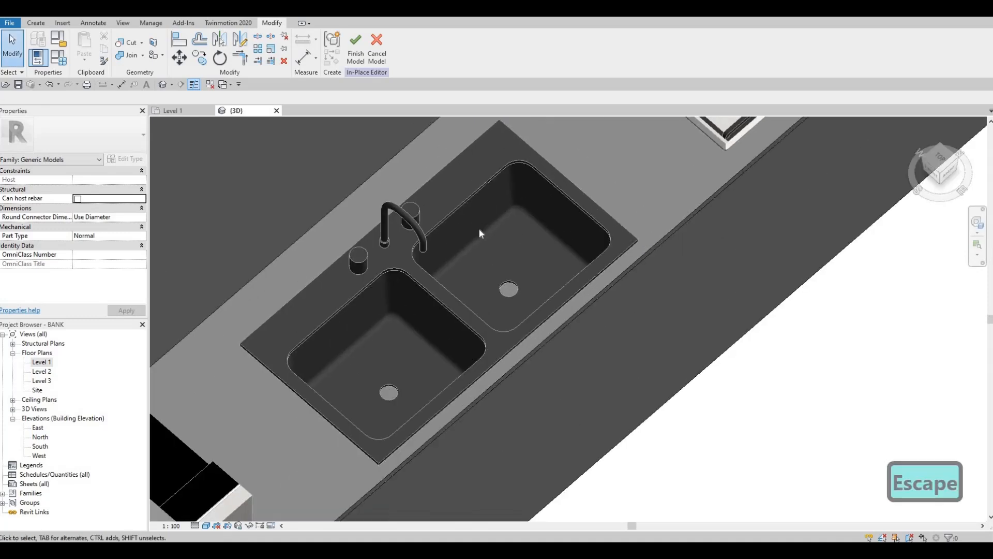
pyautogui.scroll(-2, 459, 223)
pyautogui.keyDown('shift'); pyautogui.moveTo(519, 262); pyautogui.dragTo(362, 86, button='middle'); pyautogui.keyUp('shift')
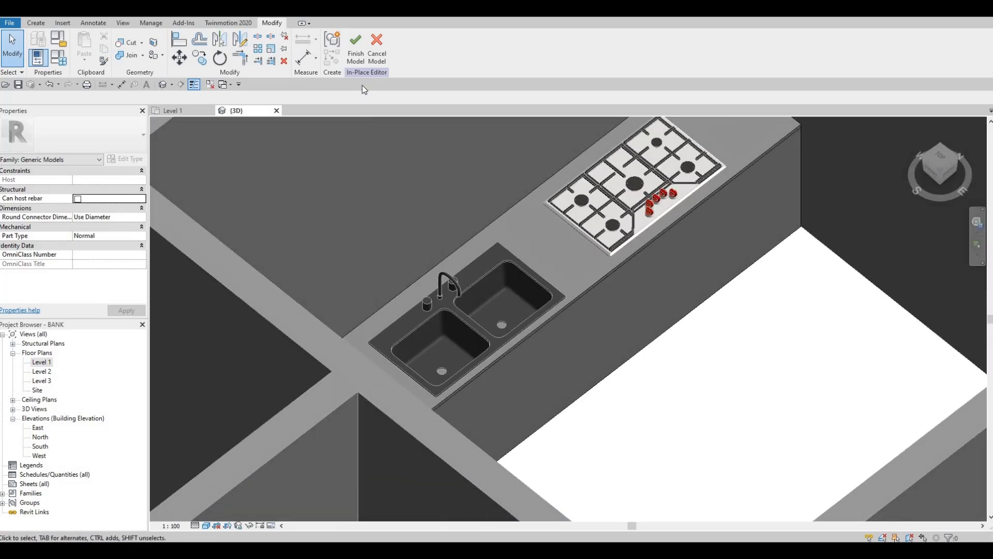
pyautogui.click(357, 58)
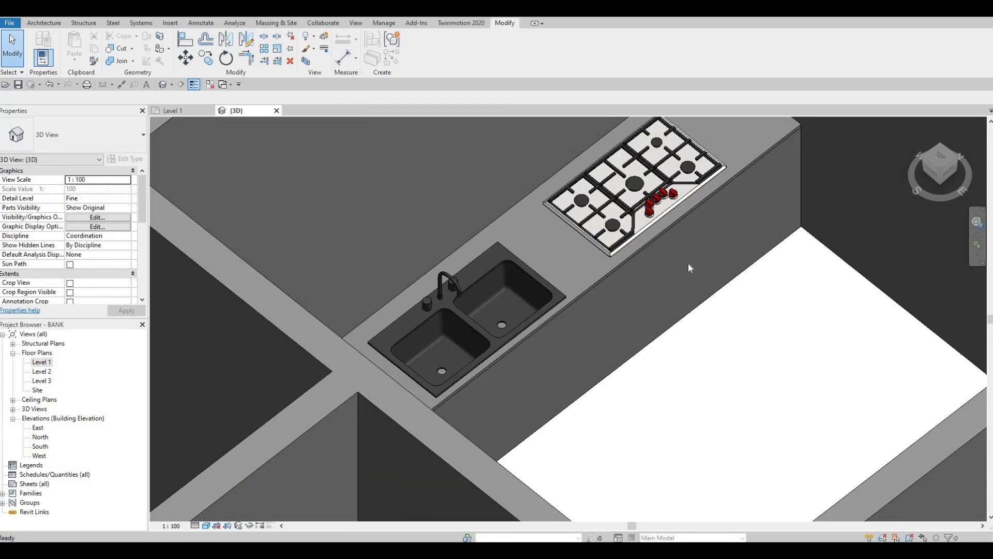
pyautogui.scroll(-3, 674, 292)
pyautogui.keyDown('shift'); pyautogui.moveTo(620, 292); pyautogui.dragTo(491, 300, button='middle'); pyautogui.keyUp('shift')
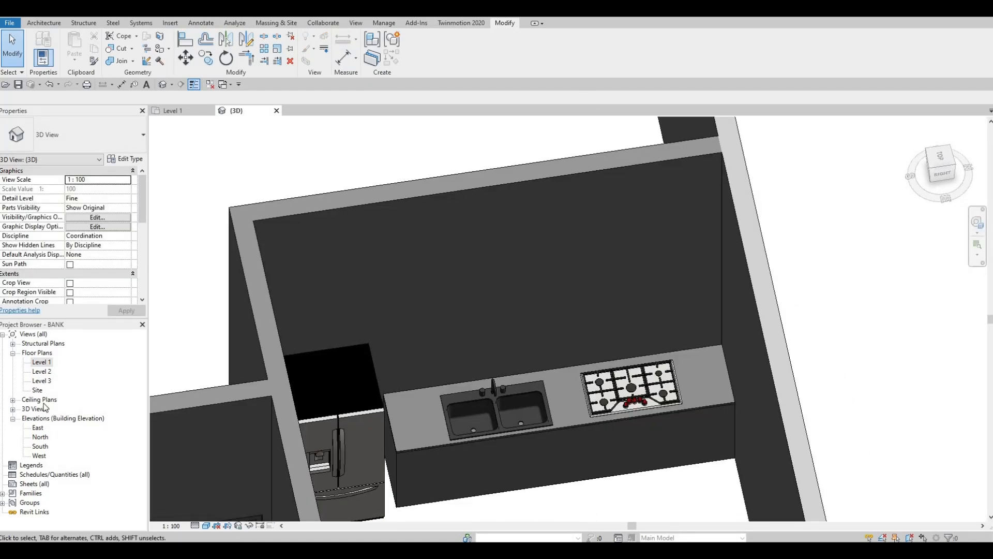
# Draw a vertical building section through the kitchen on the Level 1 floor plan, looking toward the counter
pyautogui.doubleClick(41, 362)
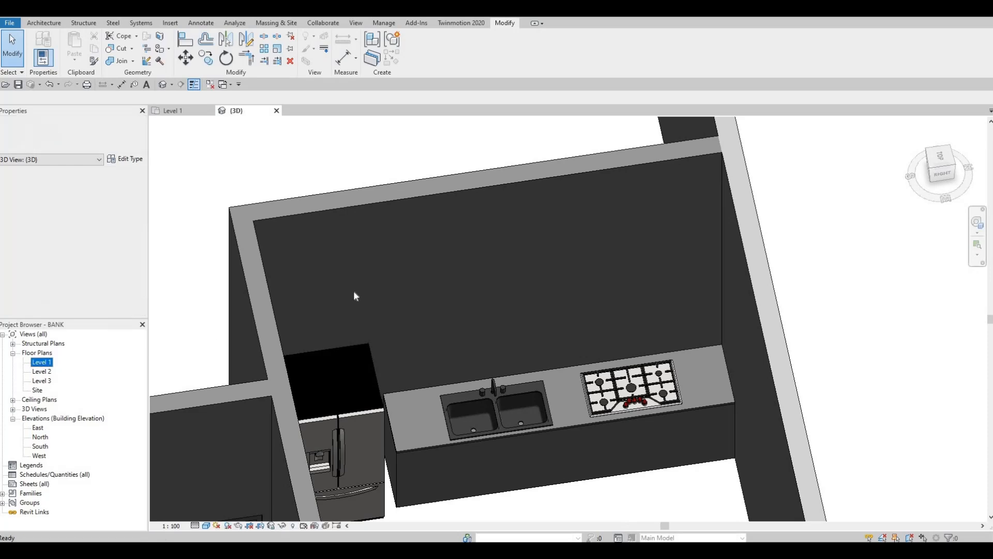
pyautogui.scroll(-4, 455, 299)
pyautogui.scroll(-5, 481, 297)
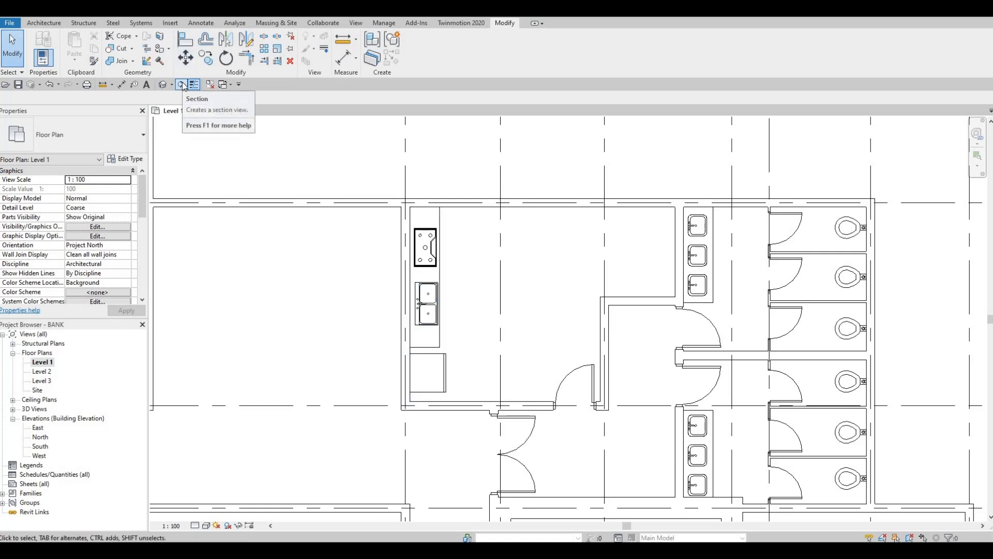
pyautogui.click(182, 84)
pyautogui.click(474, 428)
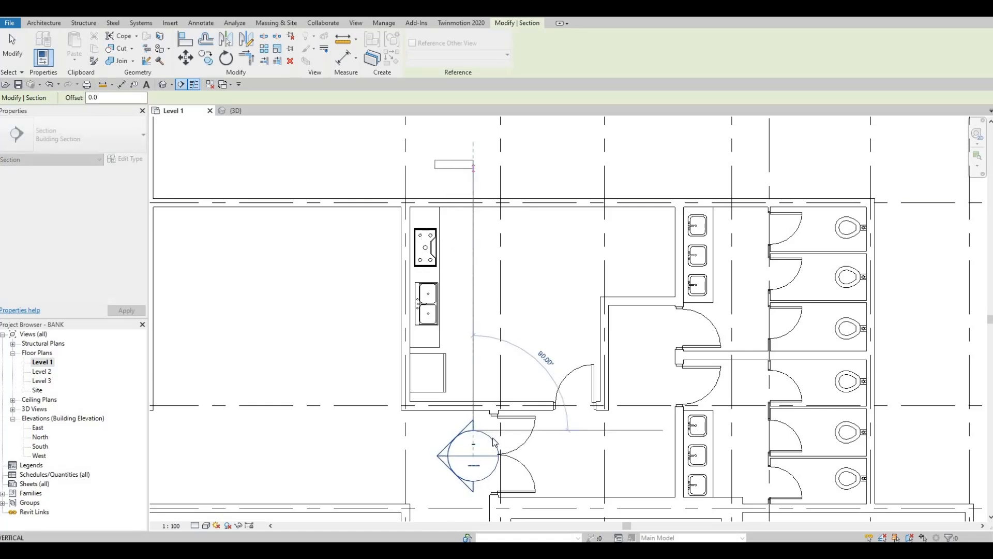
pyautogui.click(474, 166)
pyautogui.press('Escape')
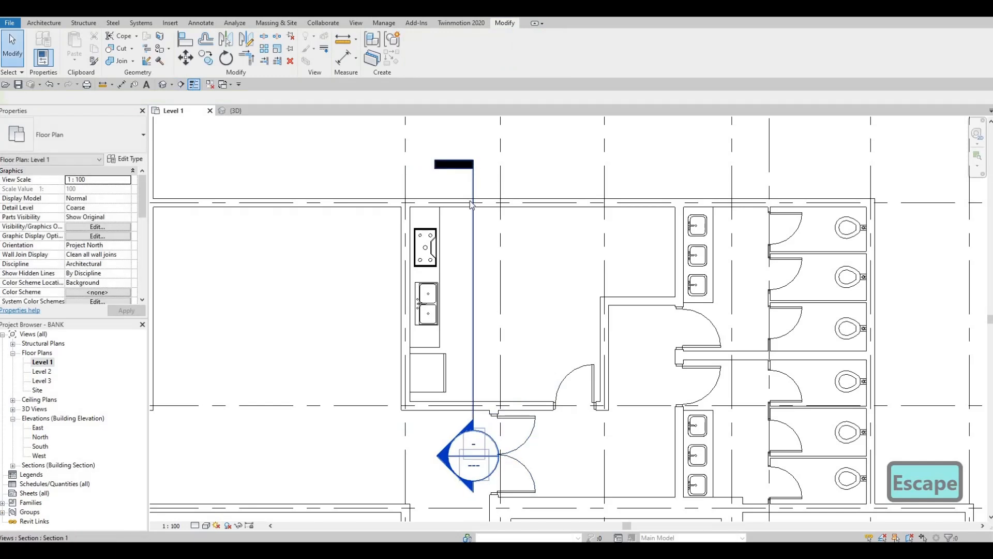
# Shorten the section's view depth so its far boundary lies just beyond the wall behind the kitchen counter
pyautogui.scroll(-2, 469, 170)
pyautogui.press('Escape')
pyautogui.click(462, 163)
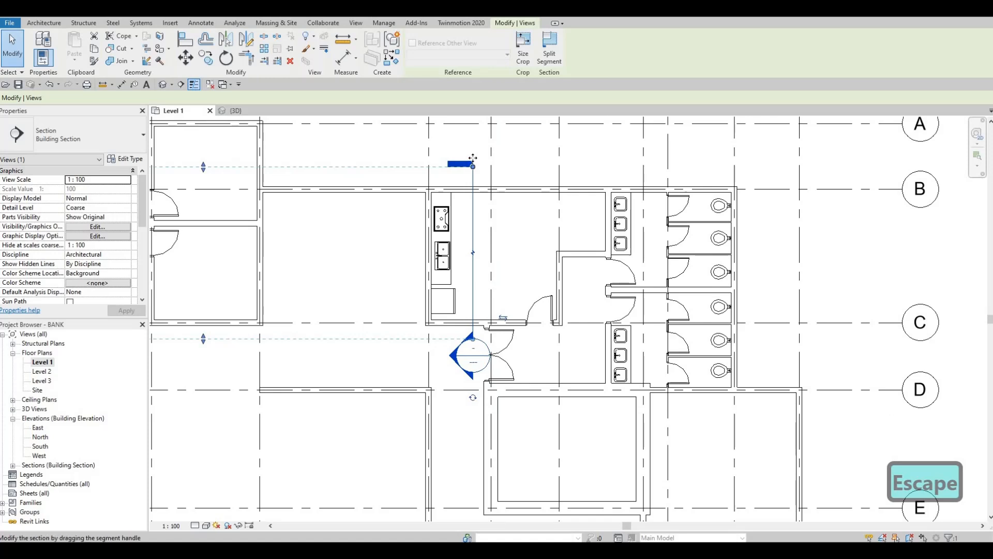
pyautogui.click(504, 318)
pyautogui.click(444, 318)
pyautogui.moveTo(378, 301); pyautogui.dragTo(510, 285, button='middle')
pyautogui.scroll(-4, 503, 288)
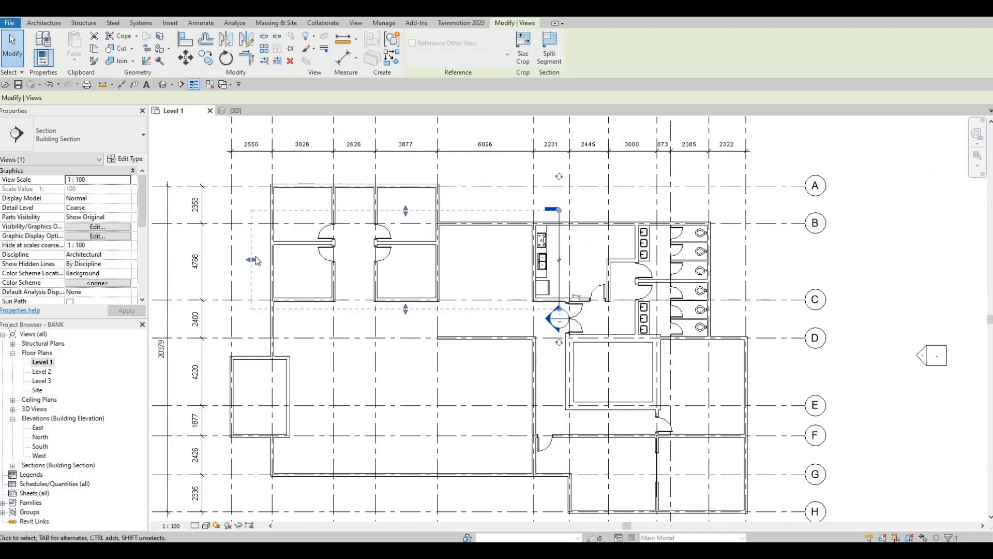
pyautogui.moveTo(255, 260); pyautogui.dragTo(498, 258)
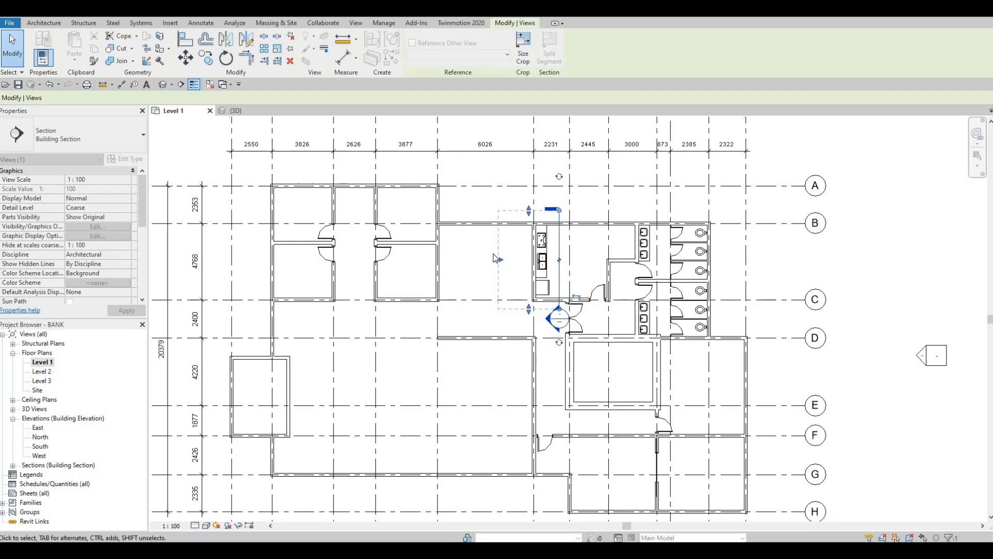
pyautogui.scroll(2, 540, 257)
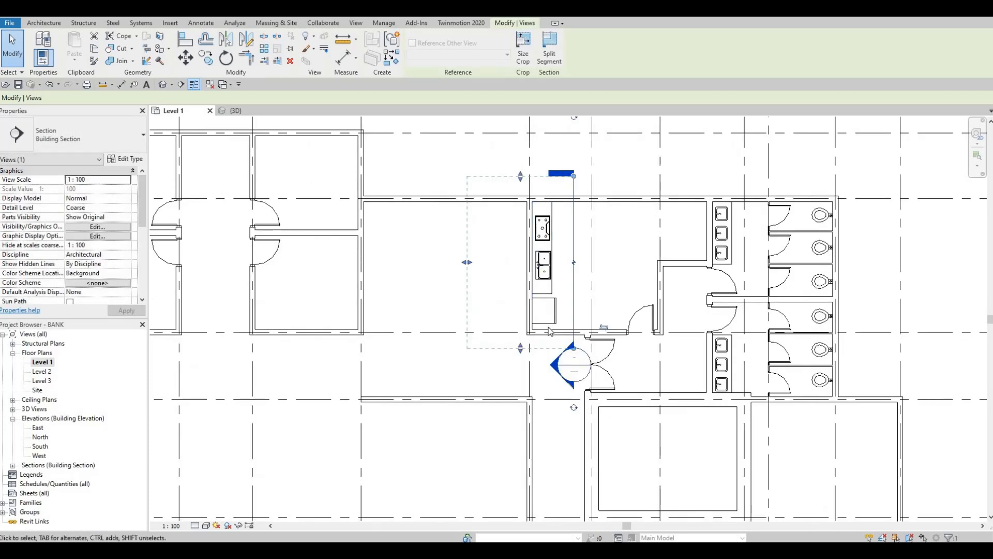
pyautogui.press('Escape')
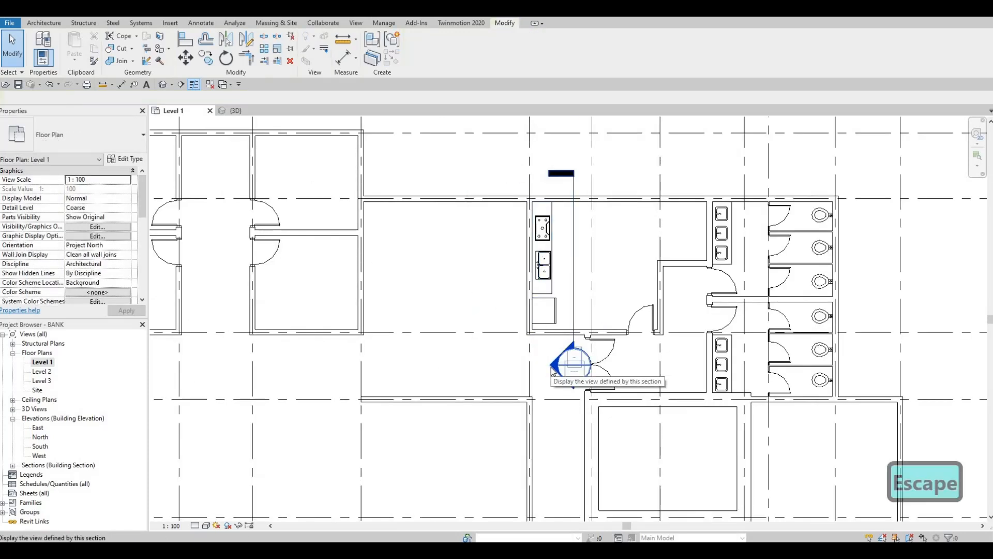
# Open the kitchen's section view and frame the refrigerator and counter between Level 1 and Level 2
pyautogui.doubleClick(555, 359)
pyautogui.moveTo(456, 382); pyautogui.dragTo(392, 211, button='middle')
pyautogui.scroll(1, 397, 301)
pyautogui.scroll(1, 399, 258)
pyautogui.moveTo(401, 249); pyautogui.dragTo(384, 315, button='middle')
pyautogui.scroll(1, 388, 306)
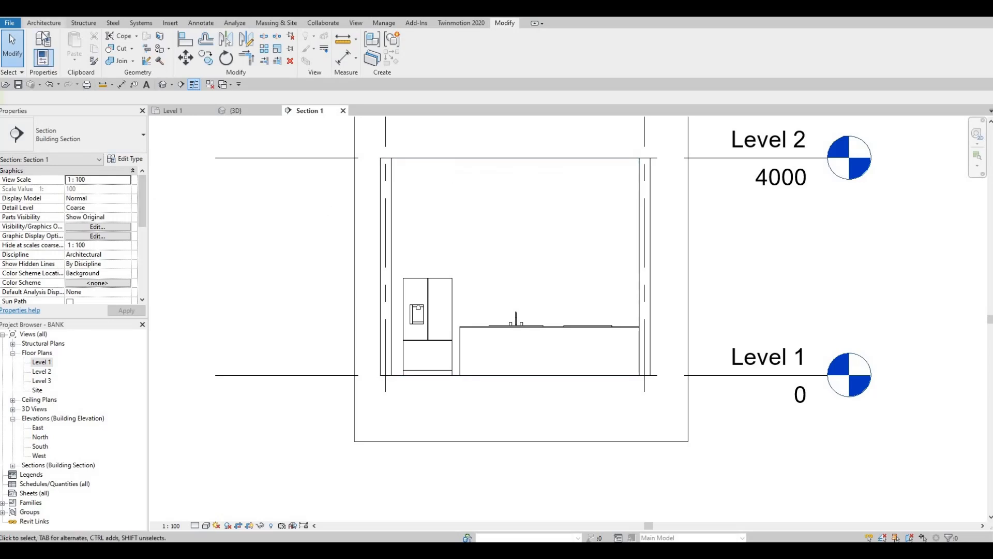
# Start a new in-place model in the Generic Models category from the section view
pyautogui.click(44, 23)
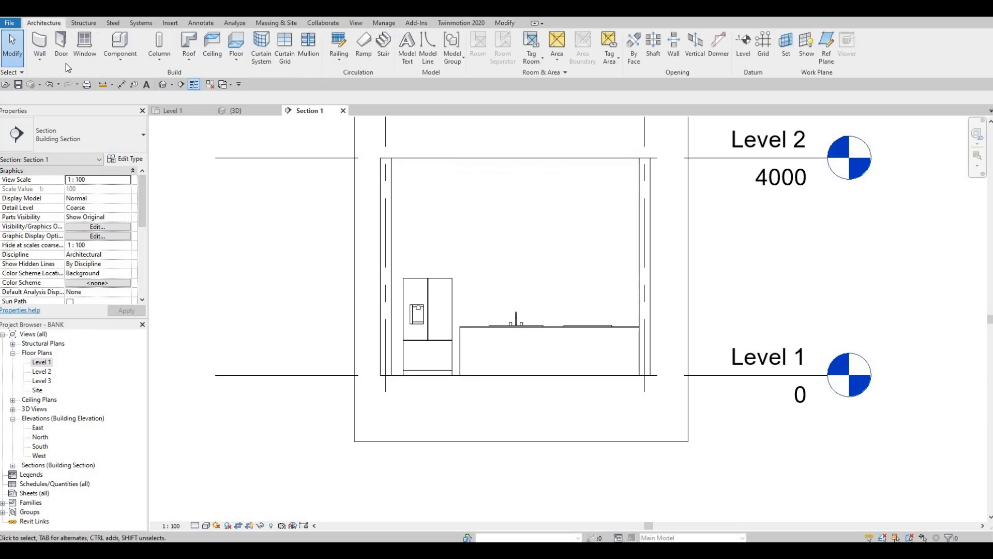
pyautogui.click(121, 59)
pyautogui.click(123, 100)
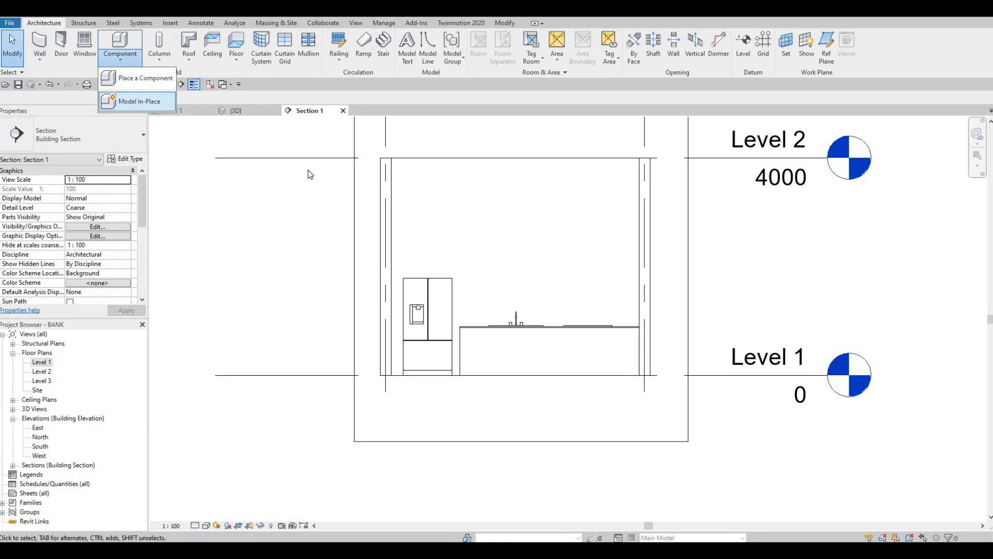
pyautogui.scroll(-3, 448, 268)
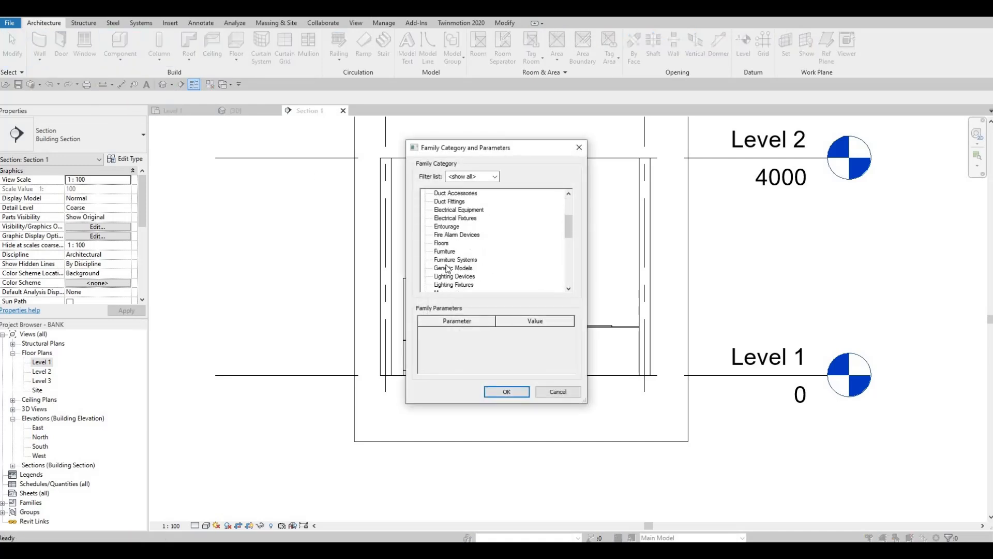
pyautogui.click(507, 390)
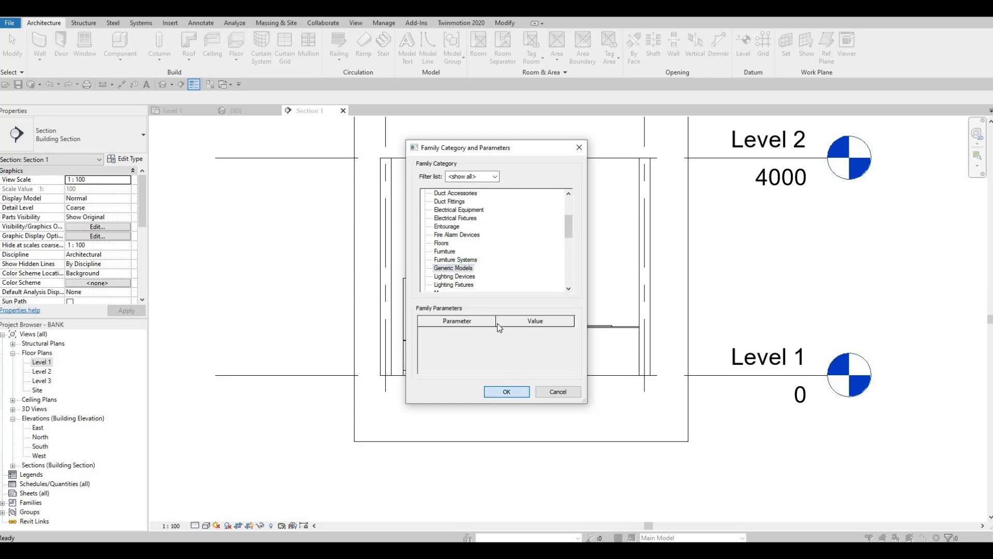
pyautogui.click(497, 296)
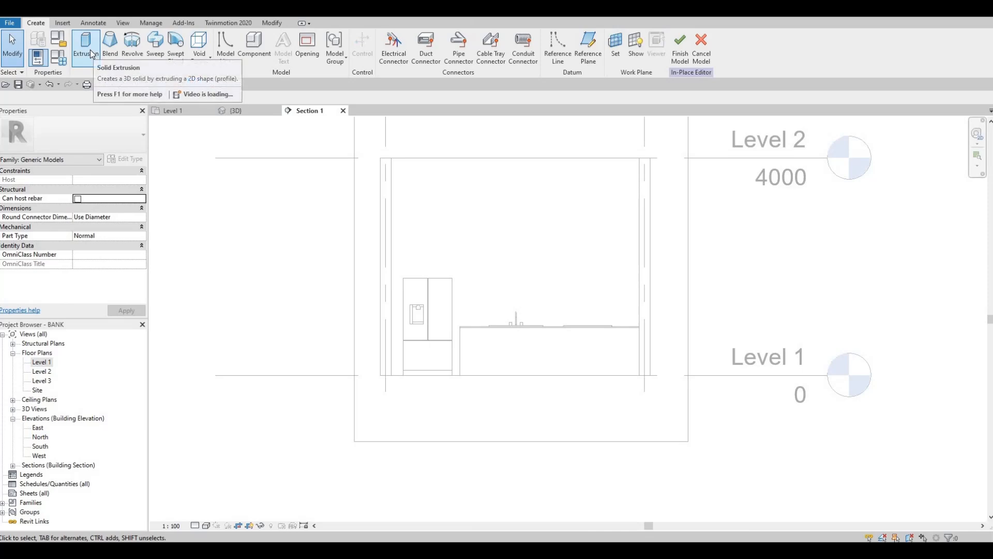
# Start a solid extrusion on the plane of the wall behind the counter and assign it the Granite, Cut, Polished stone material
pyautogui.click(92, 54)
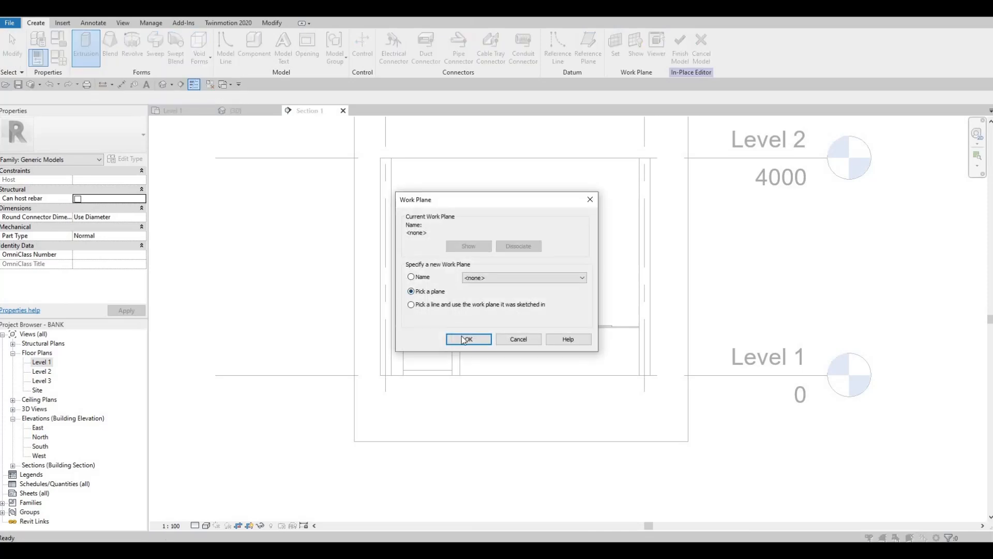
pyautogui.press('Return')
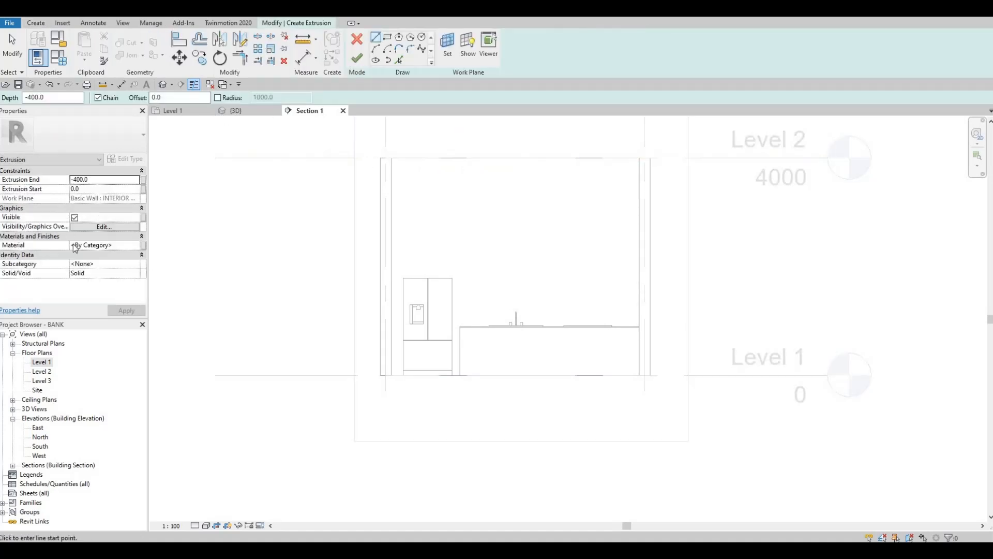
pyautogui.click(138, 246)
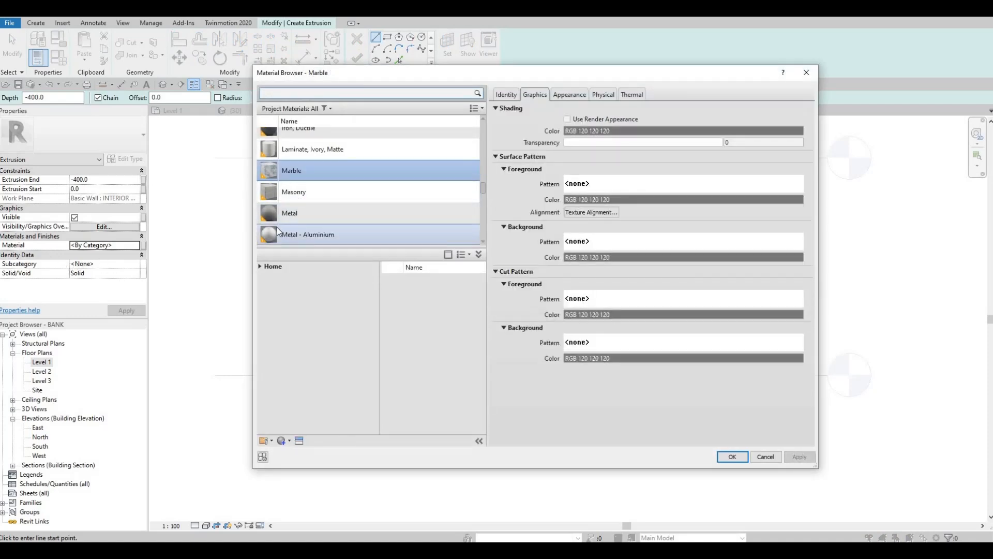
pyautogui.click(262, 268)
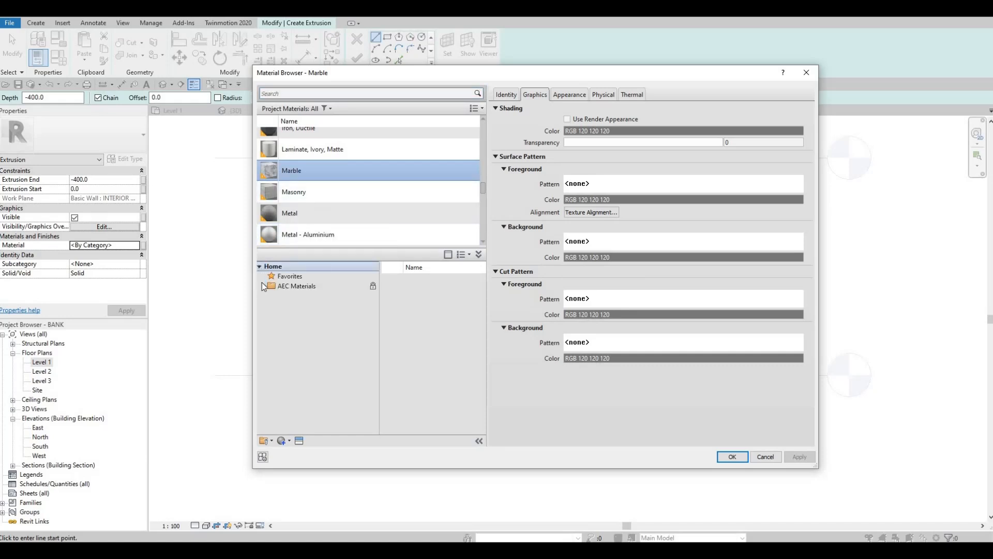
pyautogui.doubleClick(267, 286)
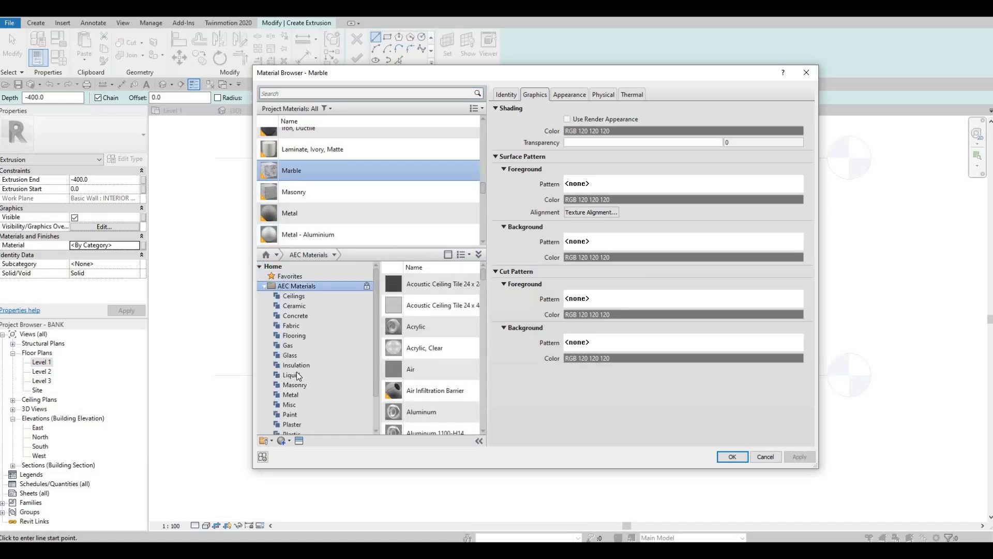
pyautogui.click(329, 385)
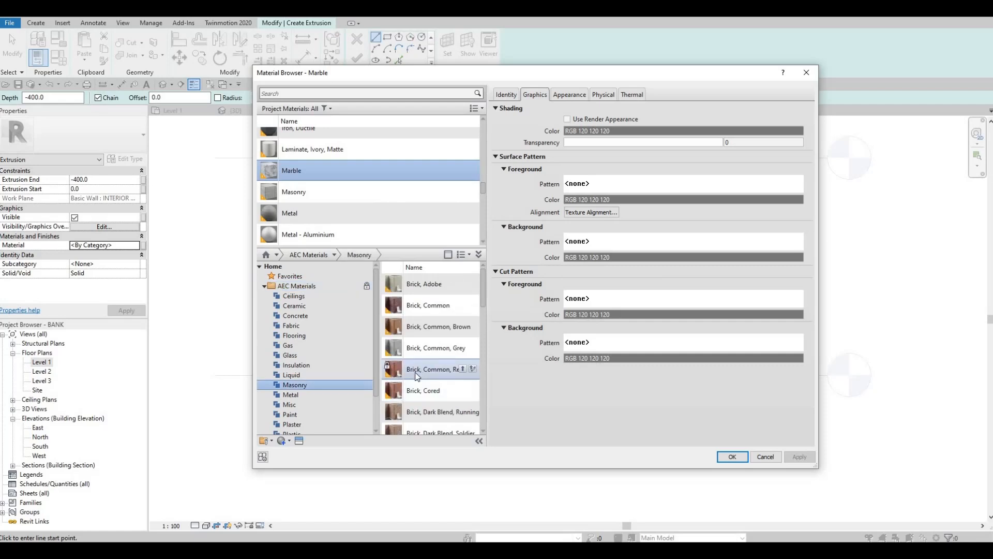
pyautogui.scroll(-1, 299, 396)
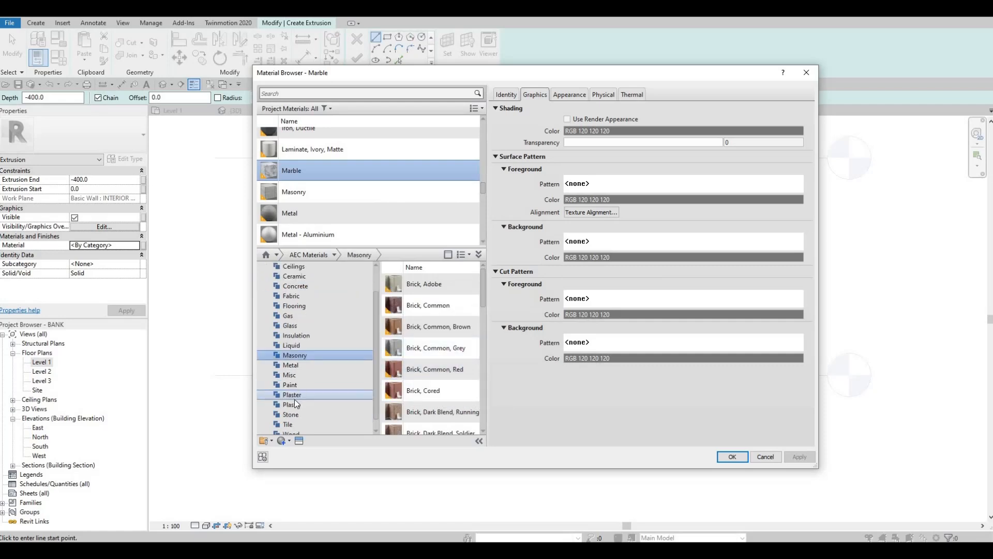
pyautogui.scroll(-1, 295, 400)
pyautogui.click(293, 404)
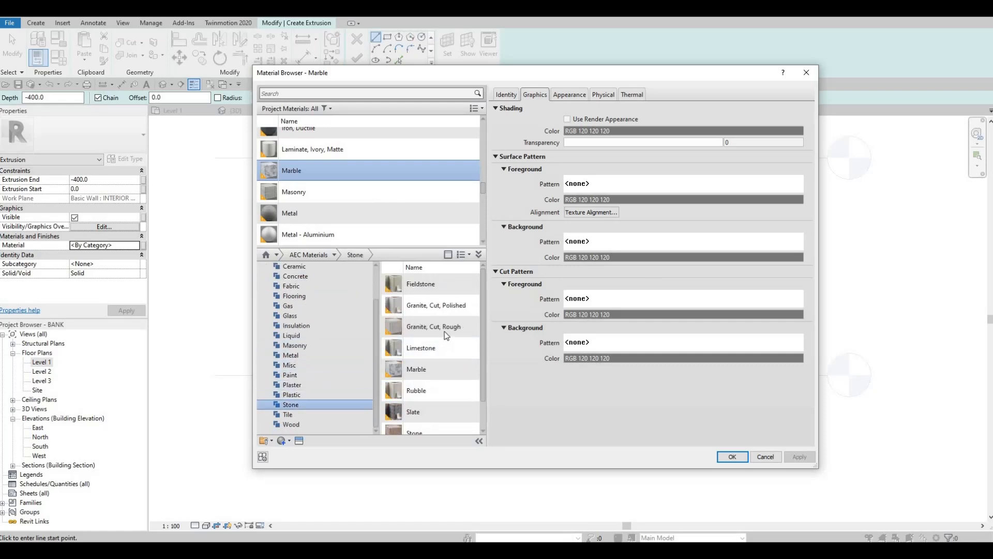
pyautogui.click(462, 304)
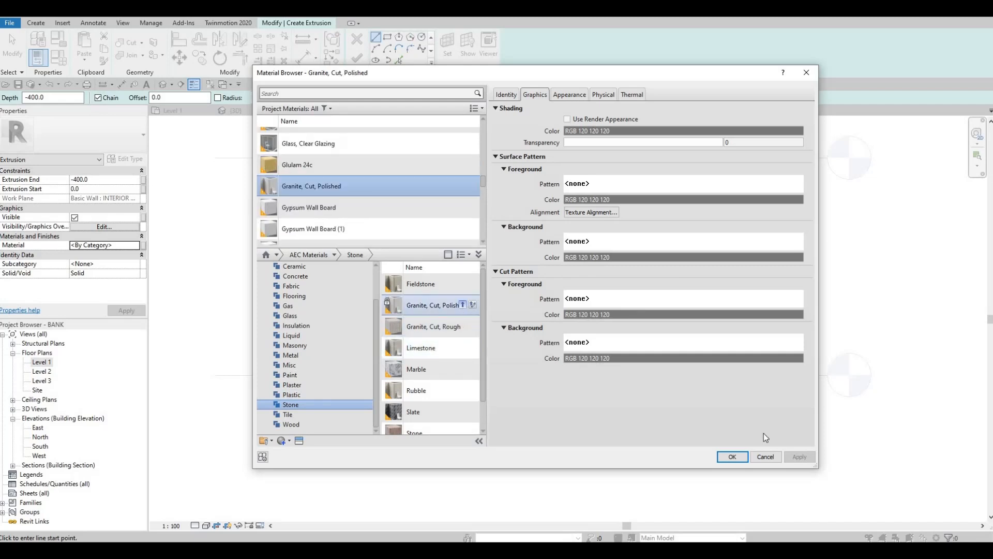
pyautogui.click(732, 457)
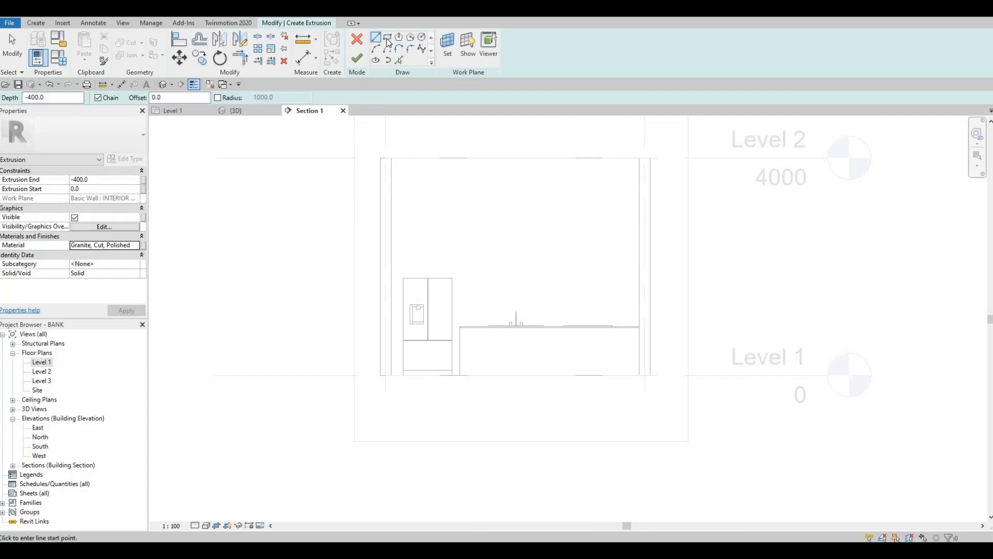
# Sketch a rectangle around the refrigerator from the wall's floor corner, about 1.2 m wide and 2.2 m high
pyautogui.scroll(4, 429, 351)
pyautogui.click(365, 391)
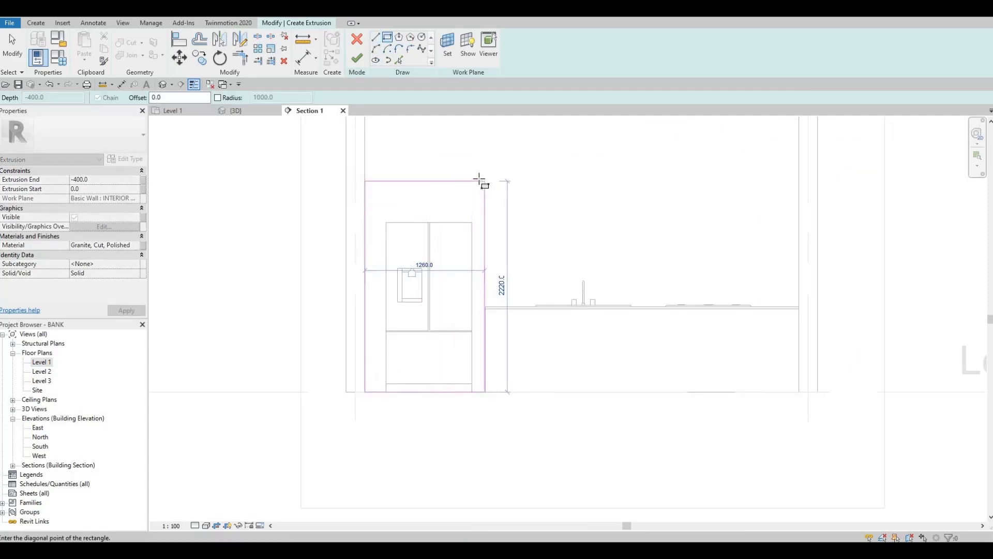
pyautogui.click(468, 223)
pyautogui.press('Escape')
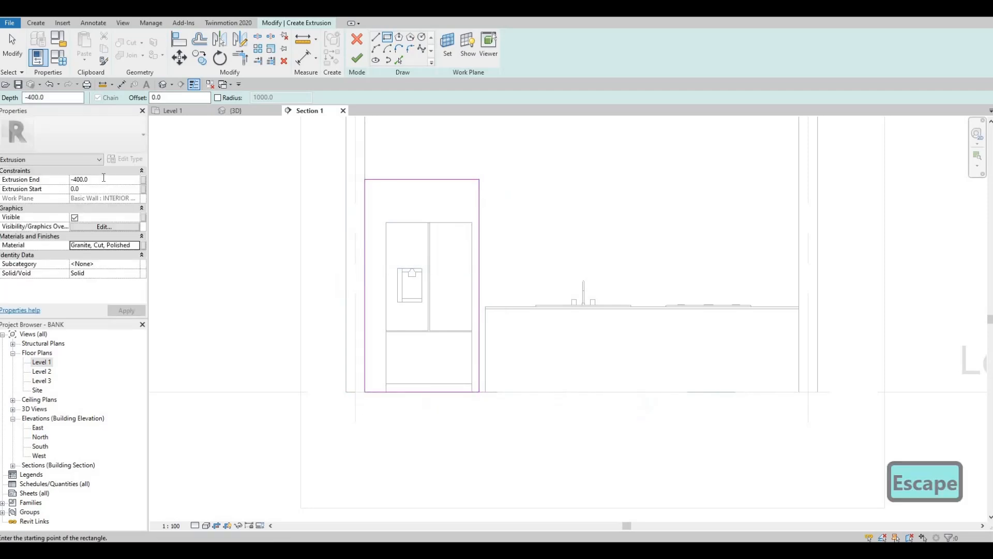
# Set the extrusion end to 600 and leave the rectangle command
pyautogui.click(104, 178)
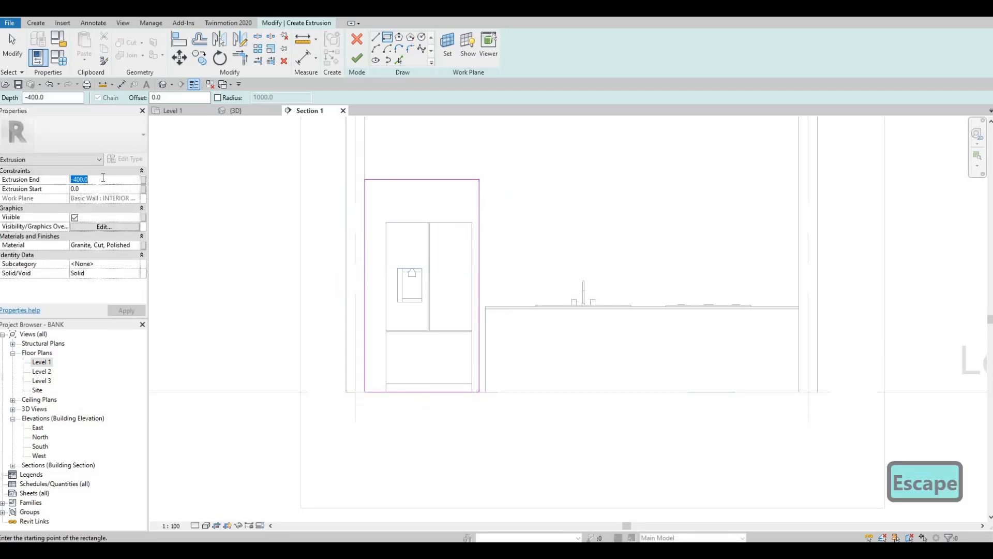
pyautogui.write('600')
pyautogui.click(120, 311)
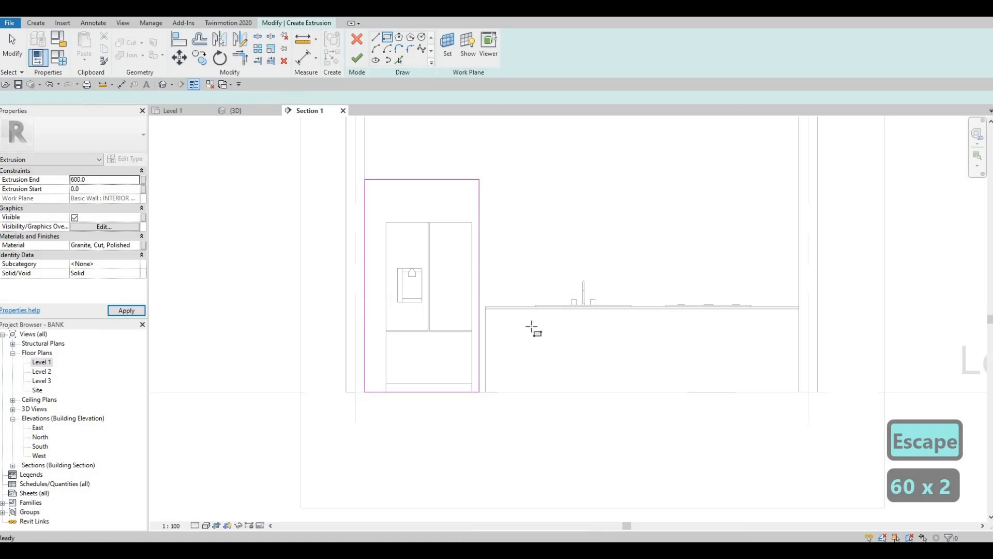
pyautogui.scroll(2, 460, 349)
pyautogui.press('Escape')
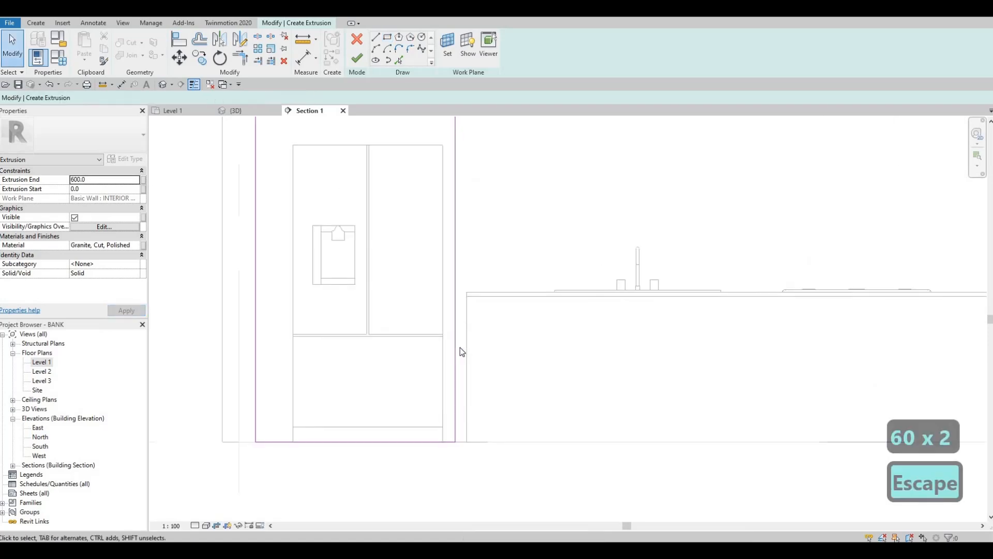
pyautogui.press('a')
pyautogui.press('l')
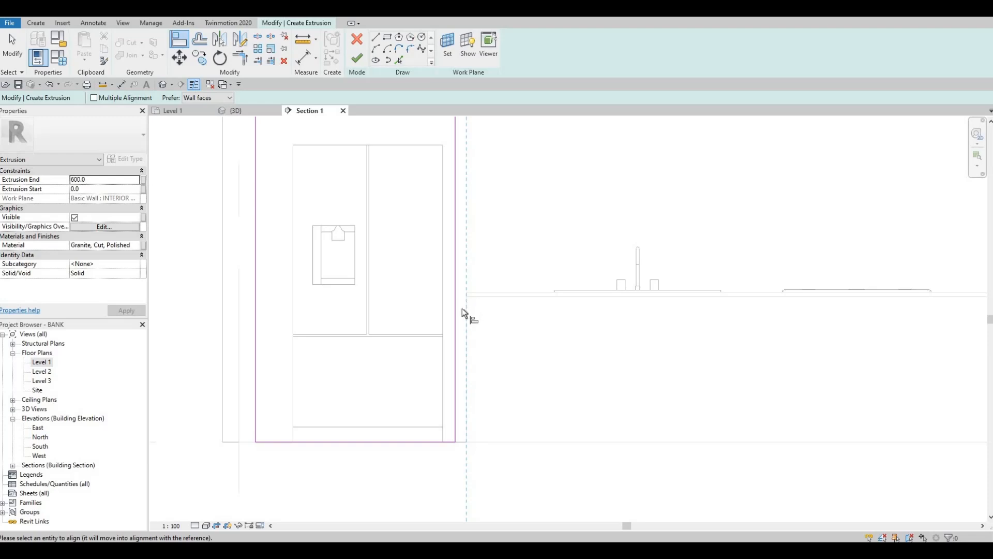
pyautogui.press('Escape')
pyautogui.press('Escape')
pyautogui.press('Escape')
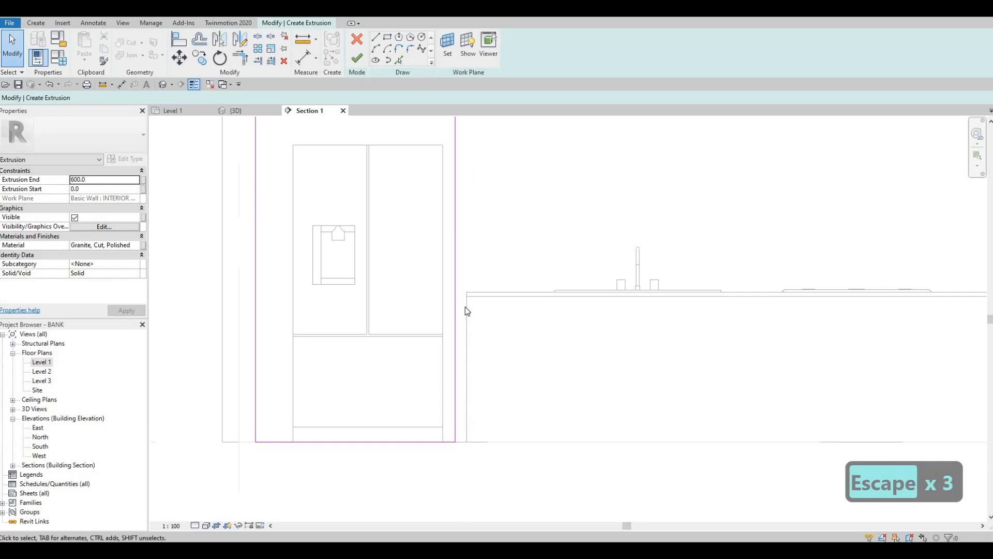
# Align the rectangle's vertical edge between the refrigerator and the counter with the counter's end
pyautogui.press('a')
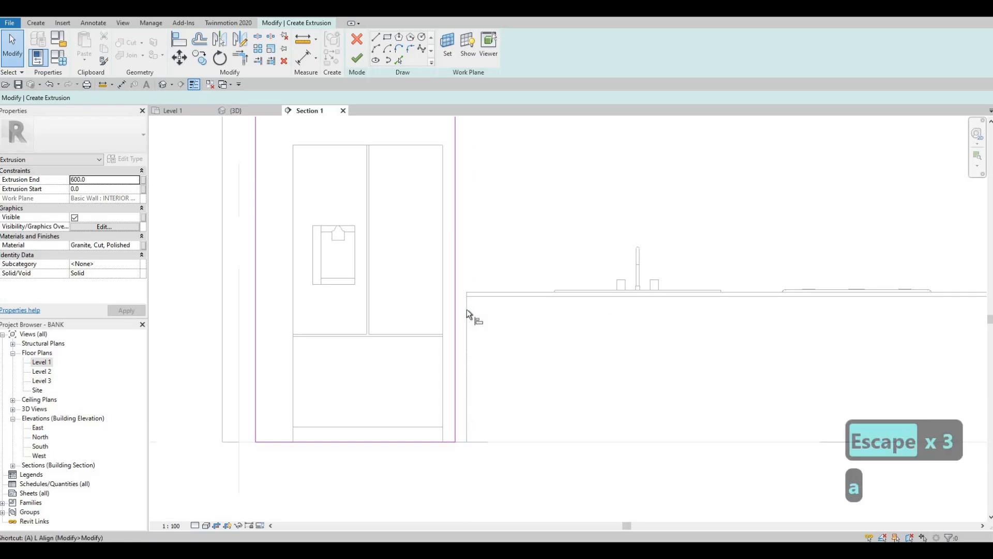
pyautogui.press('l')
pyautogui.click(459, 316)
pyautogui.click(455, 312)
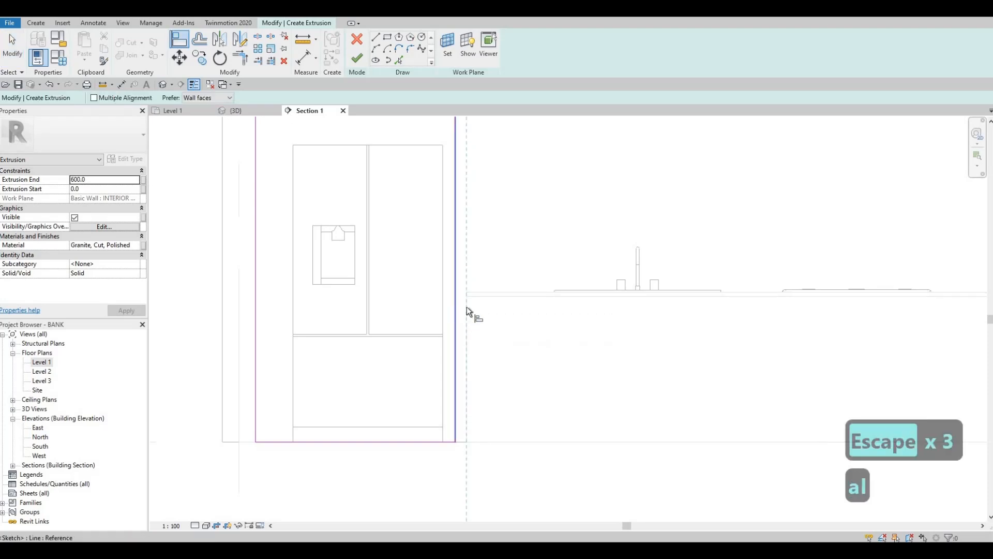
pyautogui.scroll(-2, 439, 269)
pyautogui.press('Escape')
pyautogui.press('Escape')
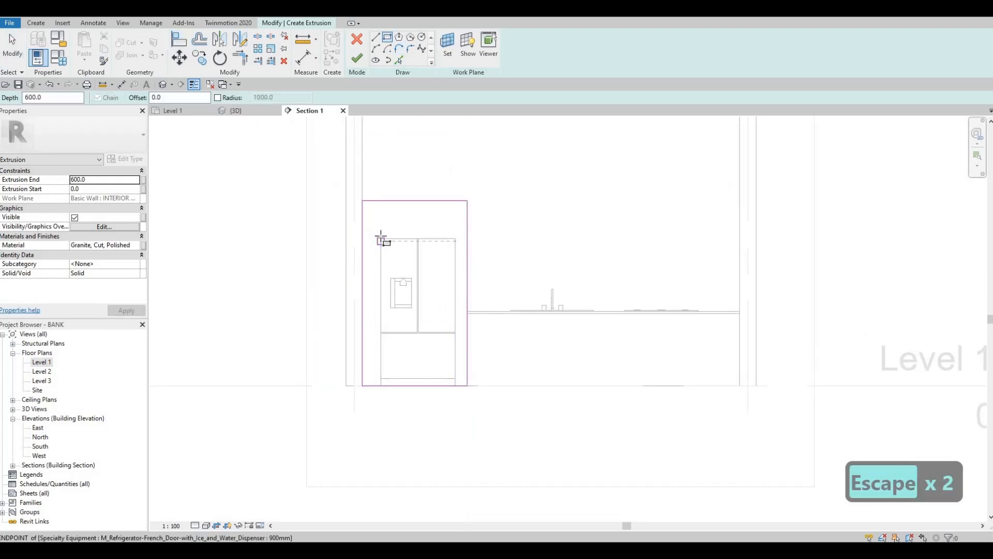
# Sketch an inner rectangle tracing the refrigerator's outline down to the floor and delete its bottom line
pyautogui.click(454, 389)
pyautogui.scroll(4, 453, 389)
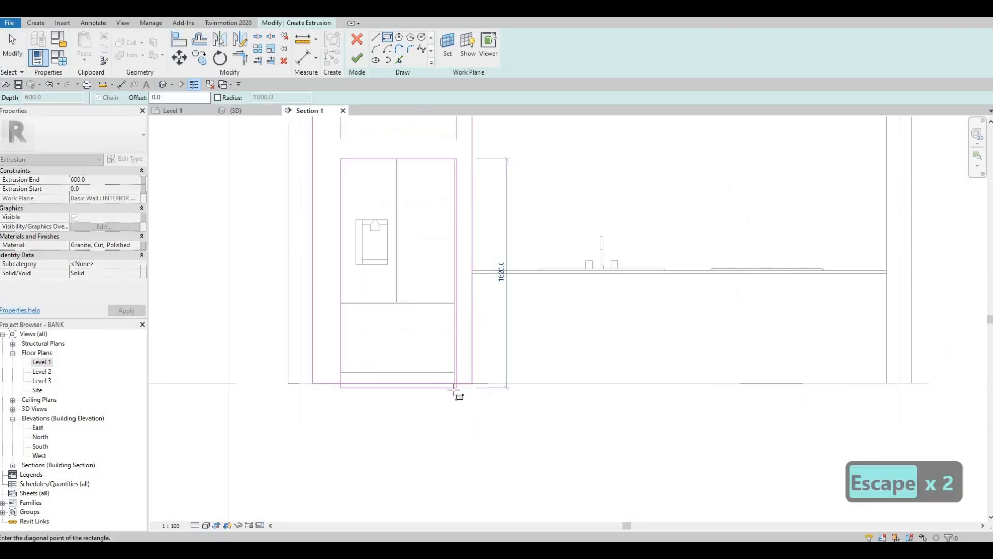
pyautogui.press('Escape')
pyautogui.press('Escape')
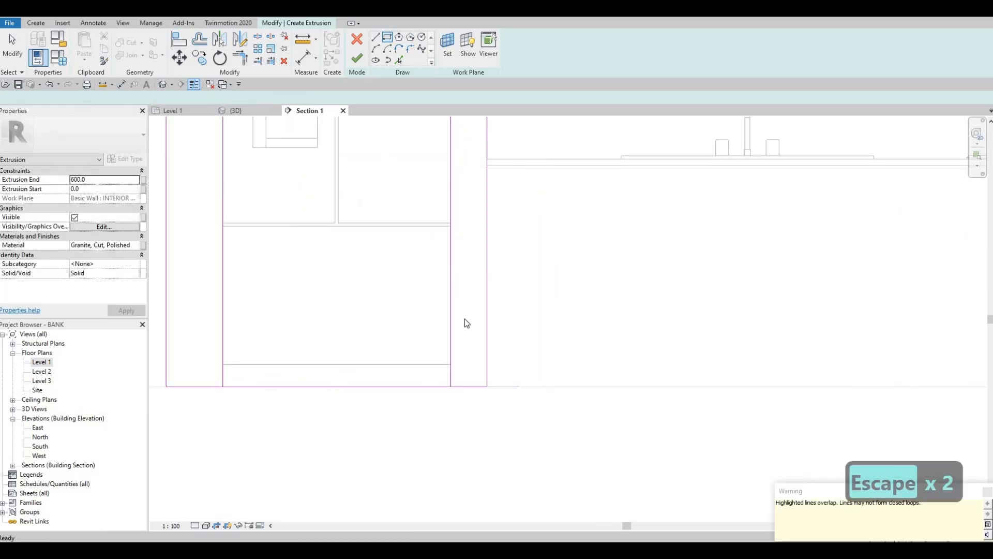
pyautogui.press('Escape')
pyautogui.press('Escape')
pyautogui.click(464, 325)
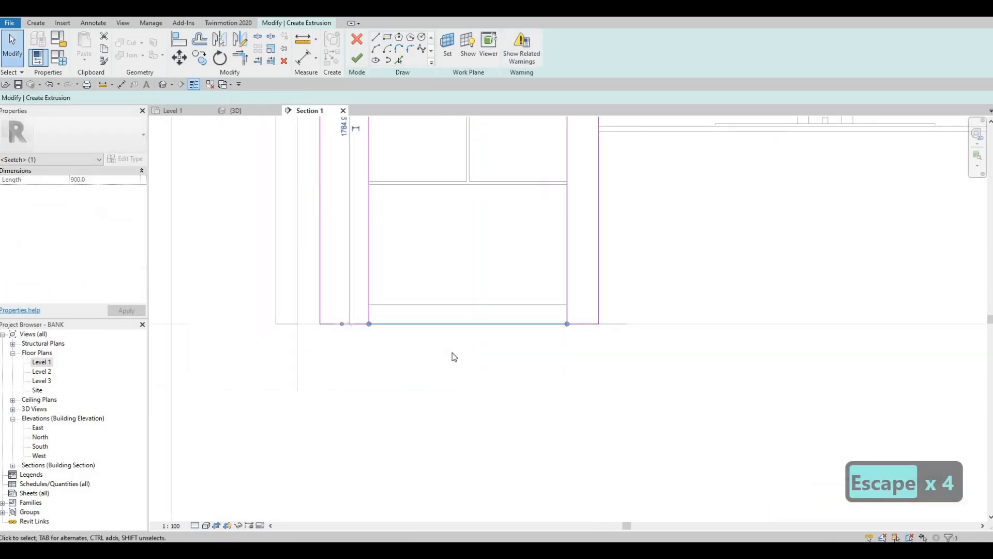
pyautogui.press('Delete')
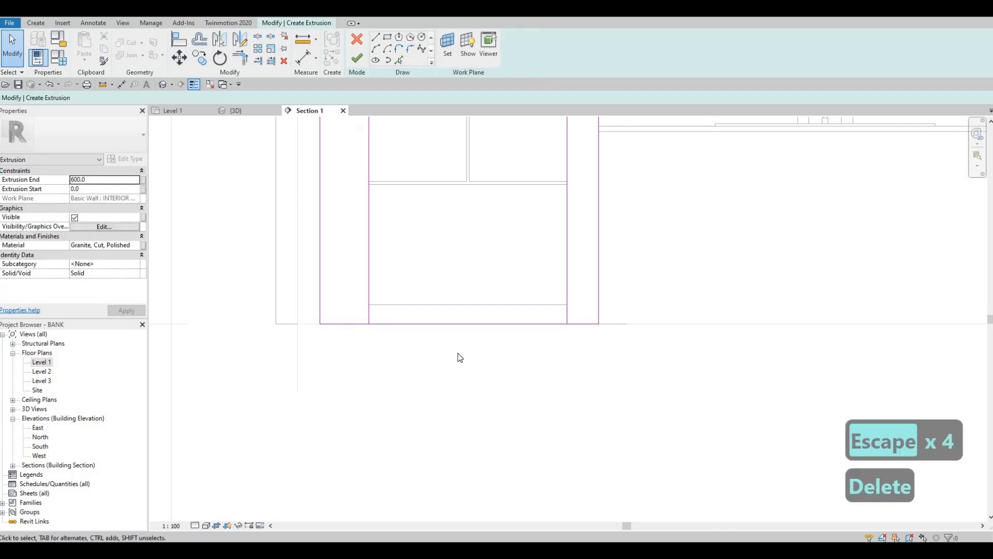
pyautogui.press('s')
pyautogui.press('l')
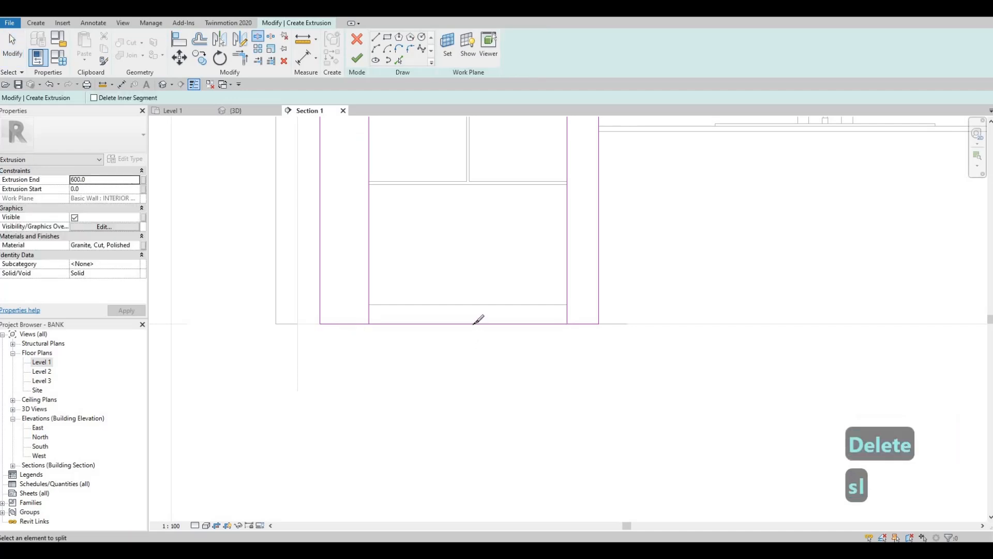
pyautogui.press('Escape')
pyautogui.press('Escape')
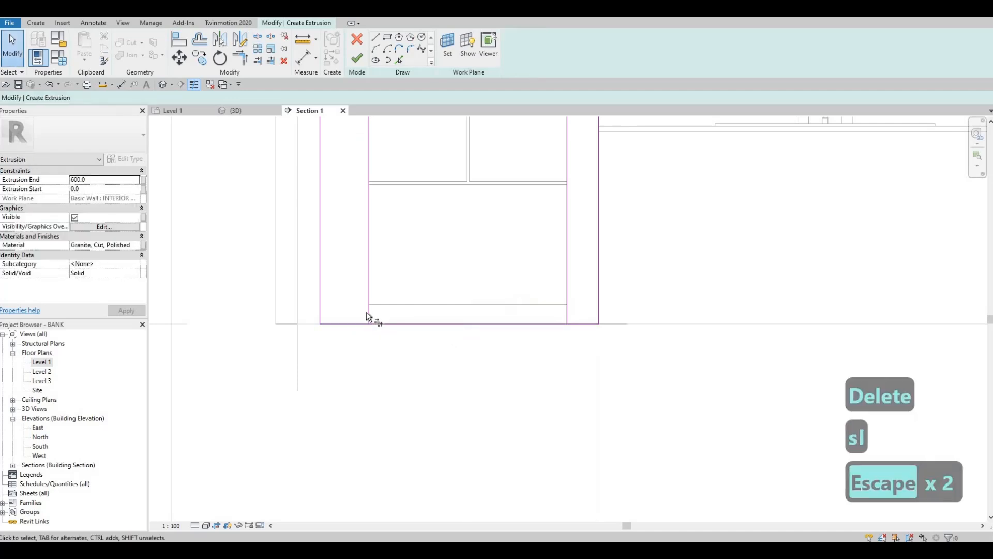
# Trim the outer rectangle's bottom line against both inner vertical lines to open the frame below the refrigerator, and finish the extrusion sketch
pyautogui.press('t')
pyautogui.press('r')
pyautogui.click(368, 317)
pyautogui.click(576, 323)
pyautogui.click(568, 310)
pyautogui.scroll(-2, 457, 216)
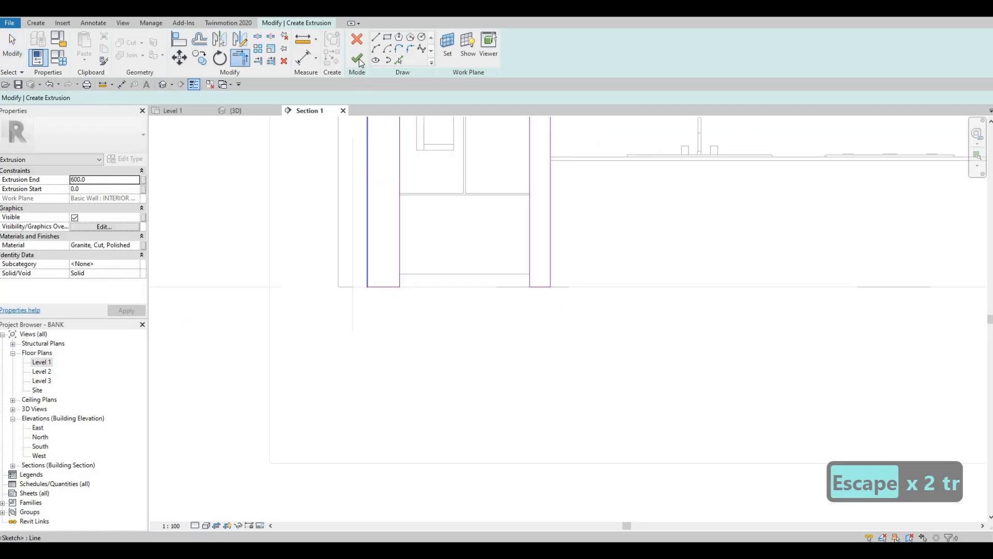
pyautogui.click(357, 59)
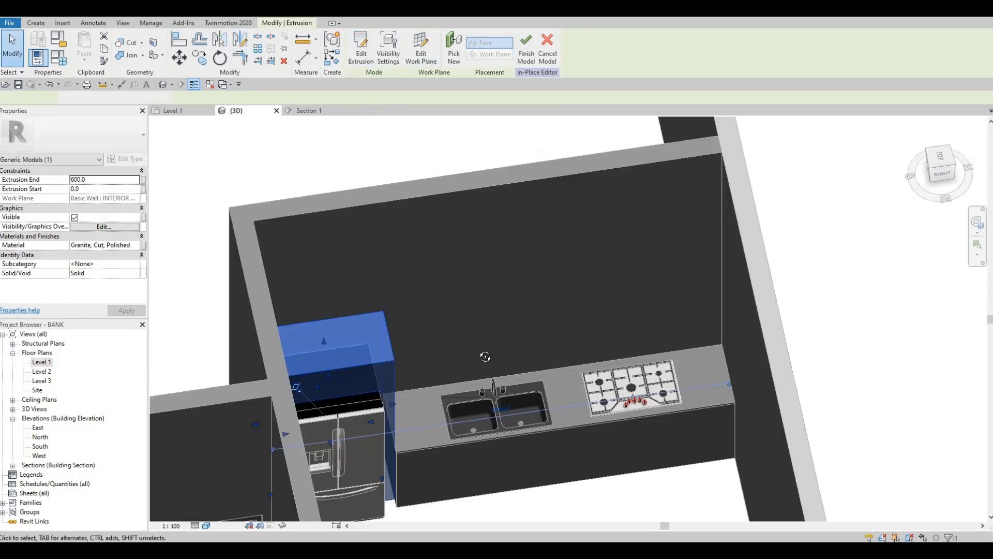
# Stretch the refrigerator surround's depth on the Level 1 floor plan to about 789 mm and finish the in-place model from the 3D view
pyautogui.scroll(-2, 443, 228)
pyautogui.keyDown('shift'); pyautogui.moveTo(518, 399); pyautogui.dragTo(43, 367, button='middle'); pyautogui.keyUp('shift')
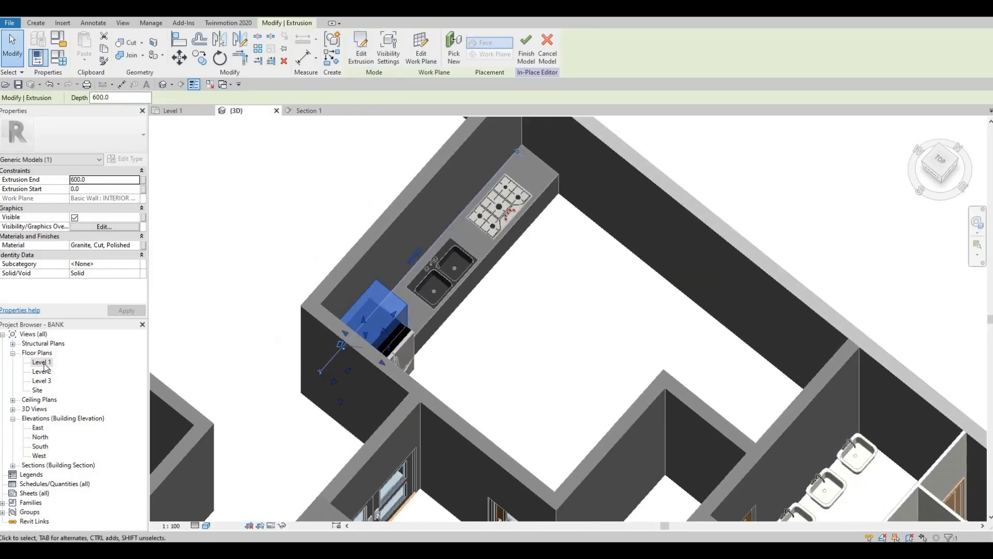
pyautogui.doubleClick(43, 362)
pyautogui.scroll(-2, 359, 333)
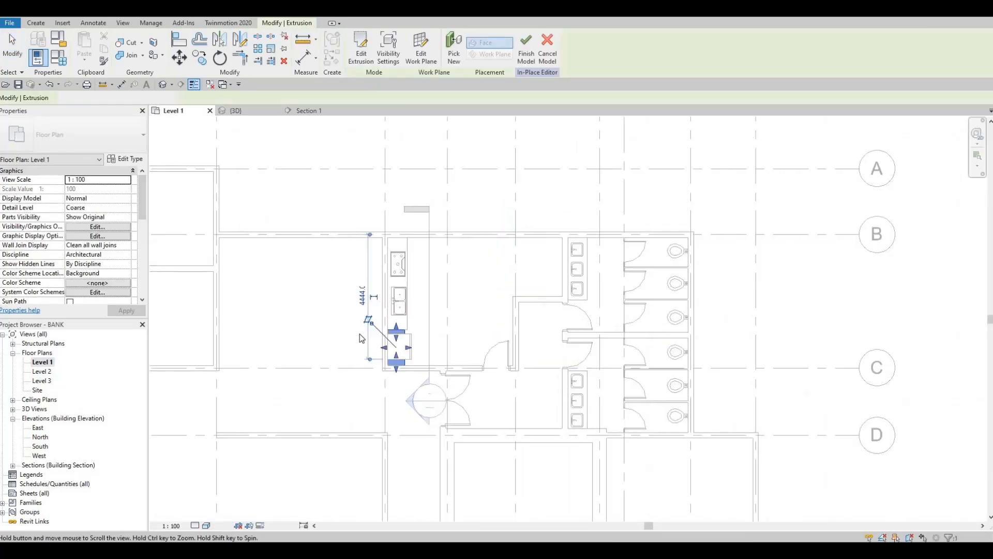
pyautogui.scroll(5, 416, 344)
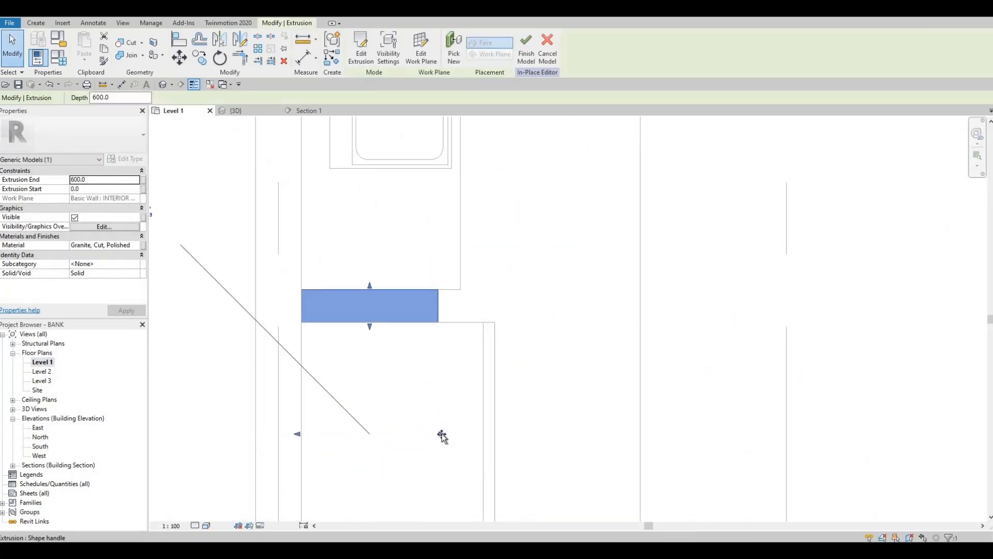
pyautogui.moveTo(455, 436); pyautogui.dragTo(484, 434)
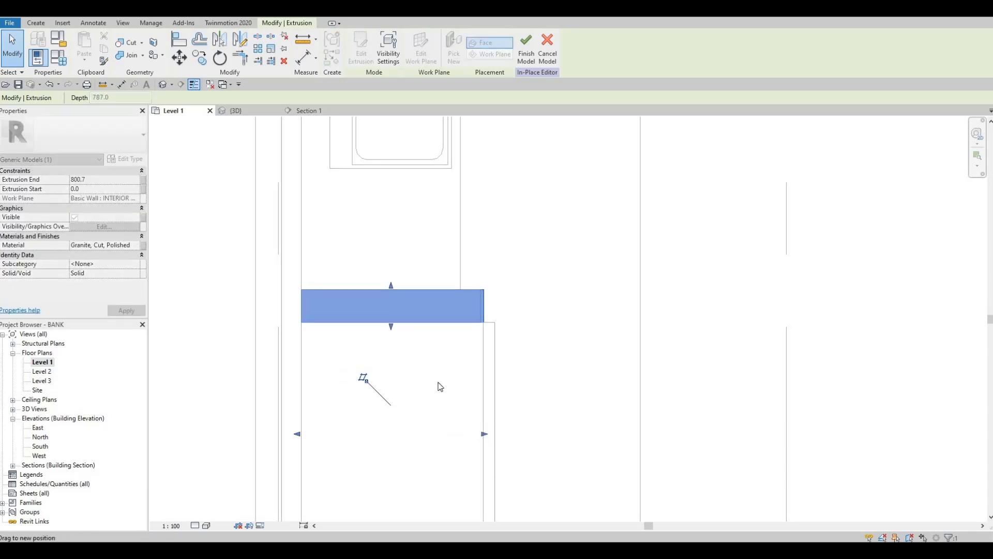
pyautogui.scroll(-4, 425, 357)
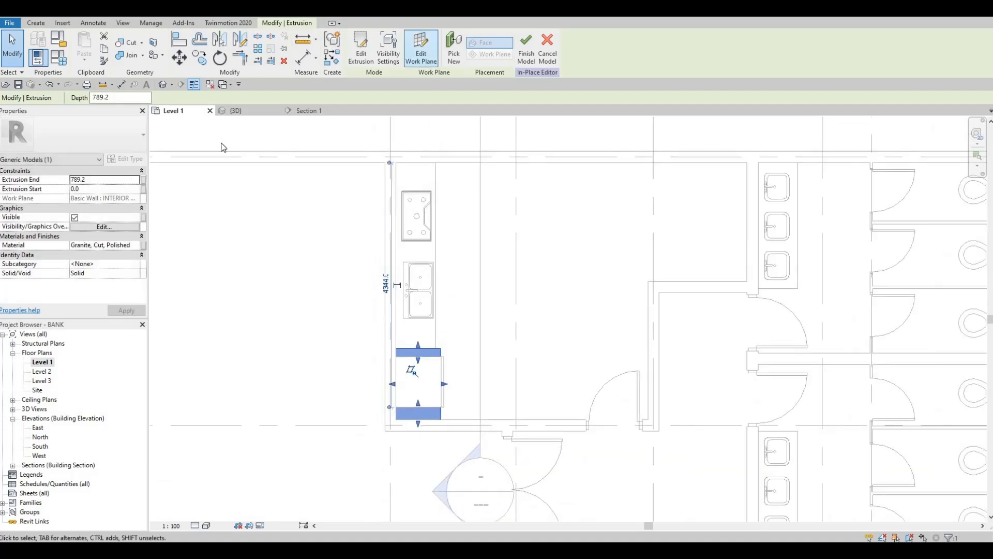
pyautogui.click(247, 112)
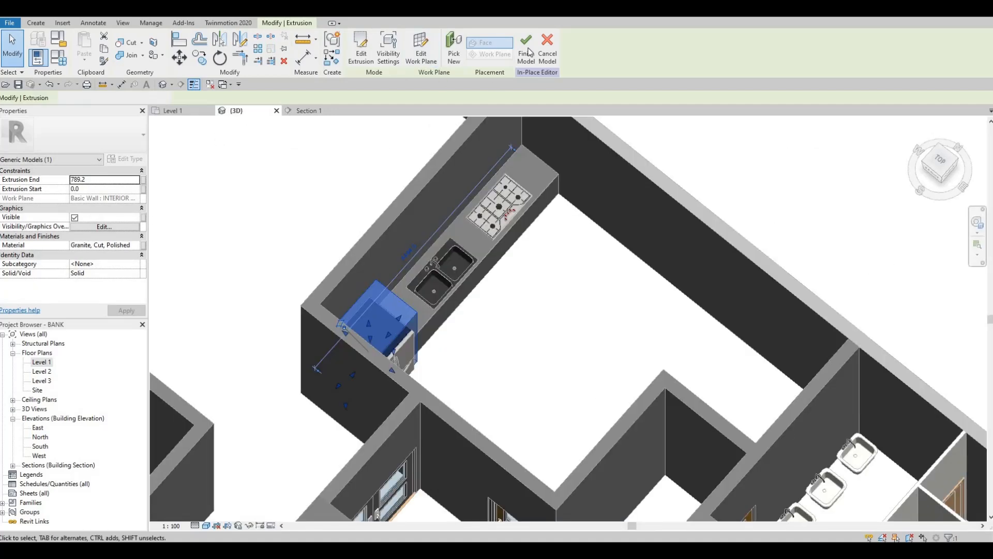
pyautogui.click(526, 49)
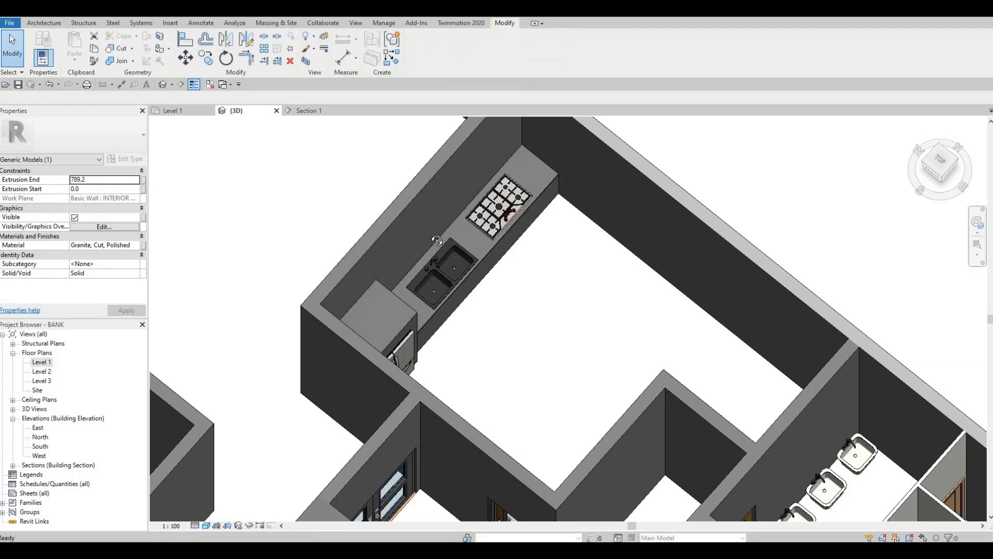
# Return to the Level 1 floor plan's kitchen area and open the family library for loading
pyautogui.keyDown('shift'); pyautogui.moveTo(396, 238); pyautogui.dragTo(480, 366, button='middle'); pyautogui.keyUp('shift')
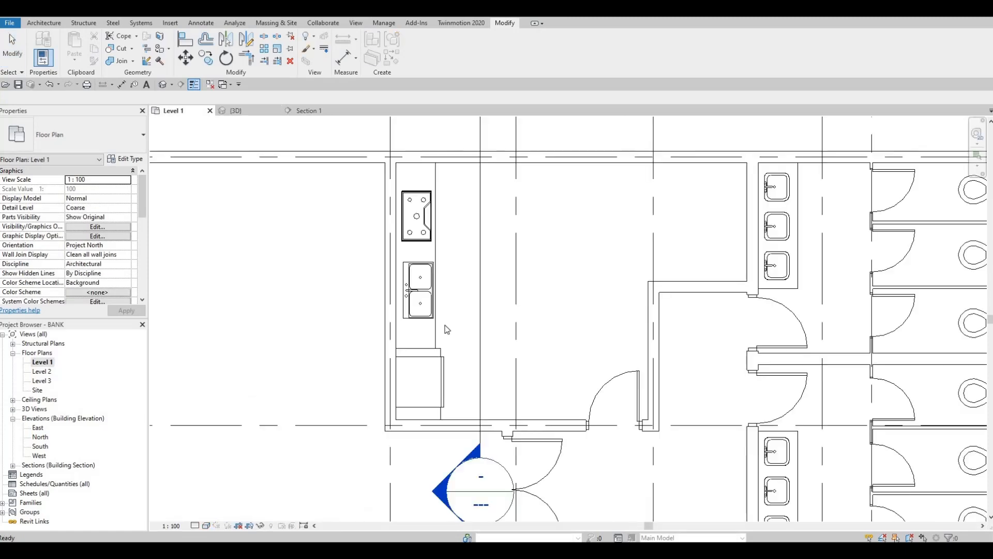
pyautogui.scroll(-2, 450, 337)
pyautogui.moveTo(457, 364); pyautogui.dragTo(437, 380, button='middle')
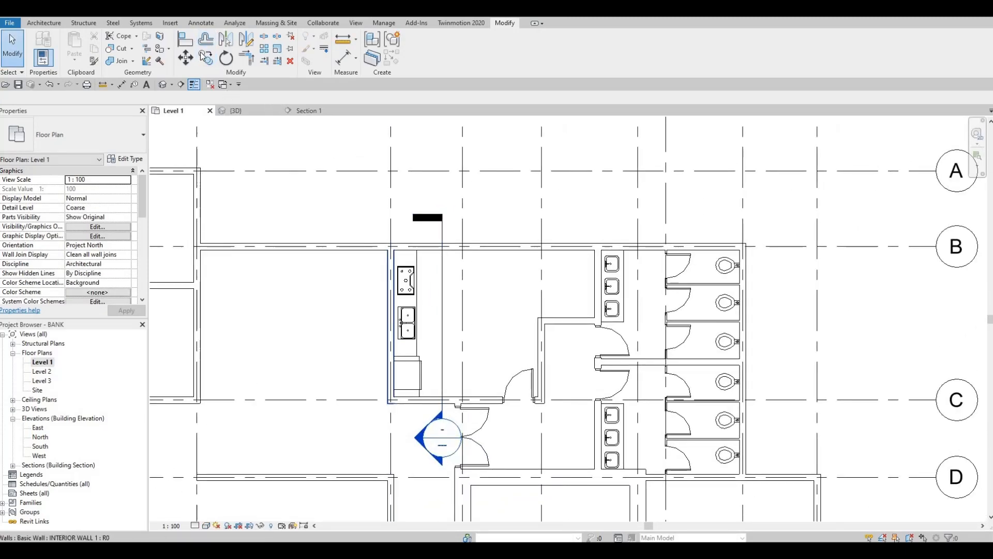
pyautogui.click(170, 23)
pyautogui.click(425, 46)
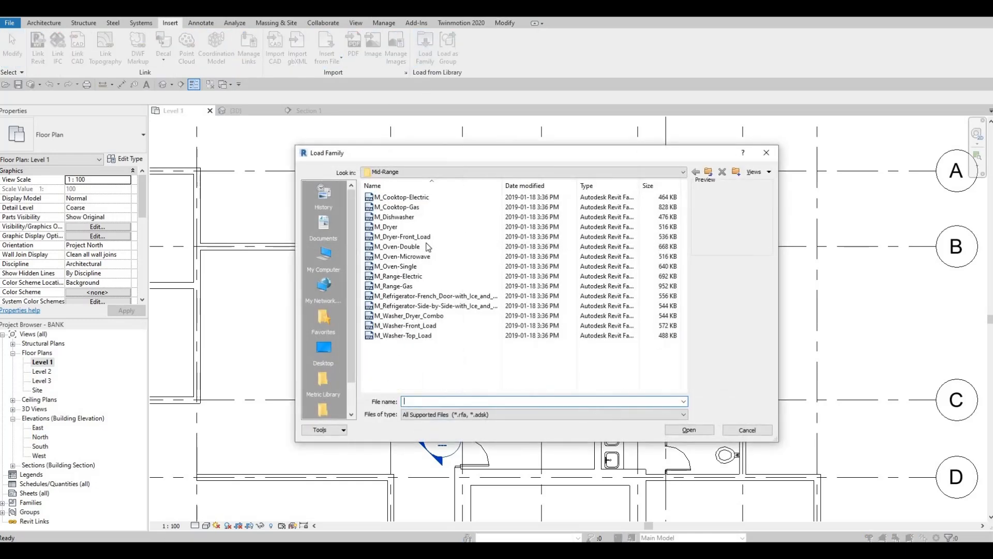
# Preview the range, oven, dishwasher and cooktop families in the Mid-Range domestic appliance folder
pyautogui.click(406, 286)
pyautogui.click(408, 275)
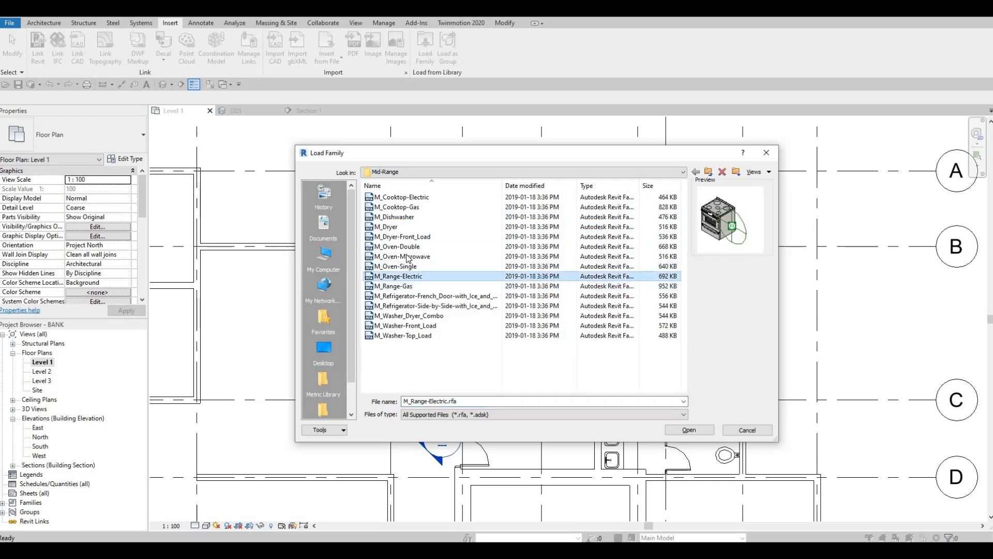
pyautogui.click(406, 256)
pyautogui.click(399, 247)
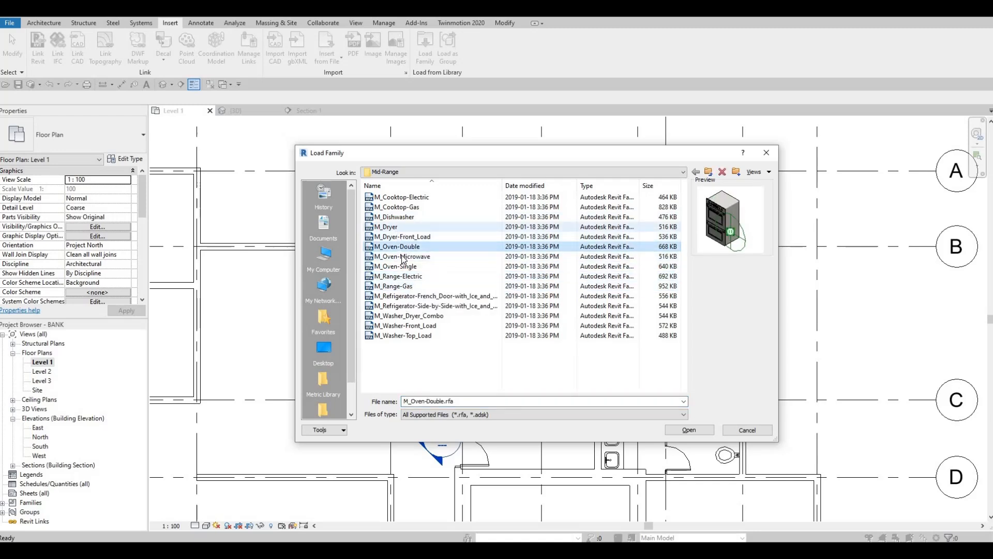
pyautogui.click(398, 218)
pyautogui.click(398, 258)
pyautogui.click(399, 266)
pyautogui.click(399, 256)
pyautogui.click(458, 197)
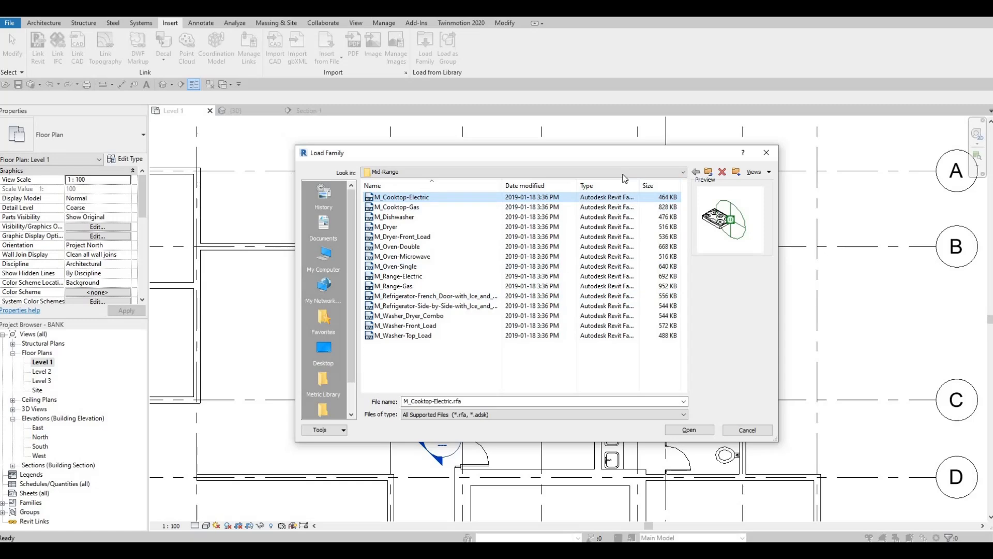
pyautogui.press('BackSpace')
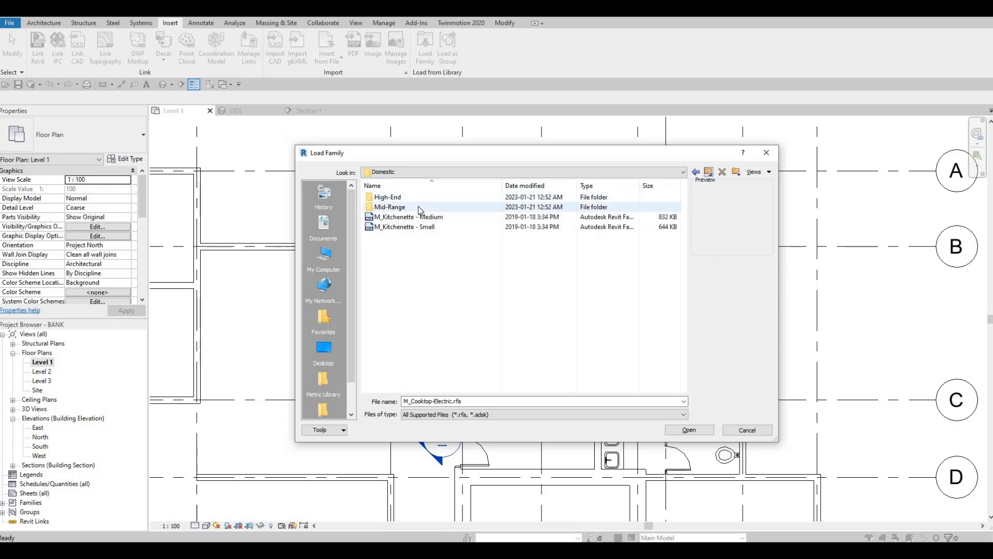
pyautogui.doubleClick(419, 208)
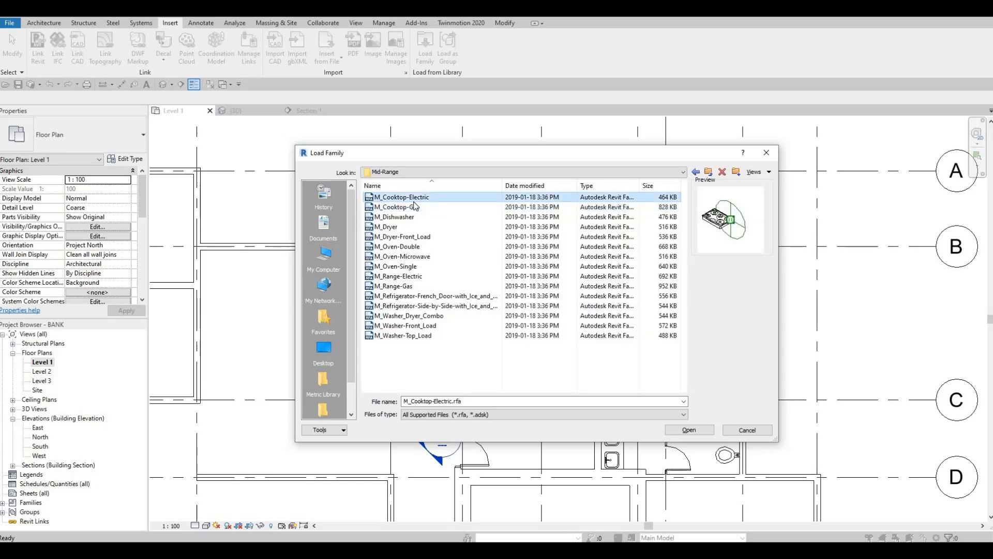
pyautogui.press('Down')
pyautogui.press('Down')
pyautogui.press('Down')
pyautogui.press('Down')
pyautogui.press('Down')
pyautogui.press('Down')
pyautogui.press('Down')
pyautogui.press('Down')
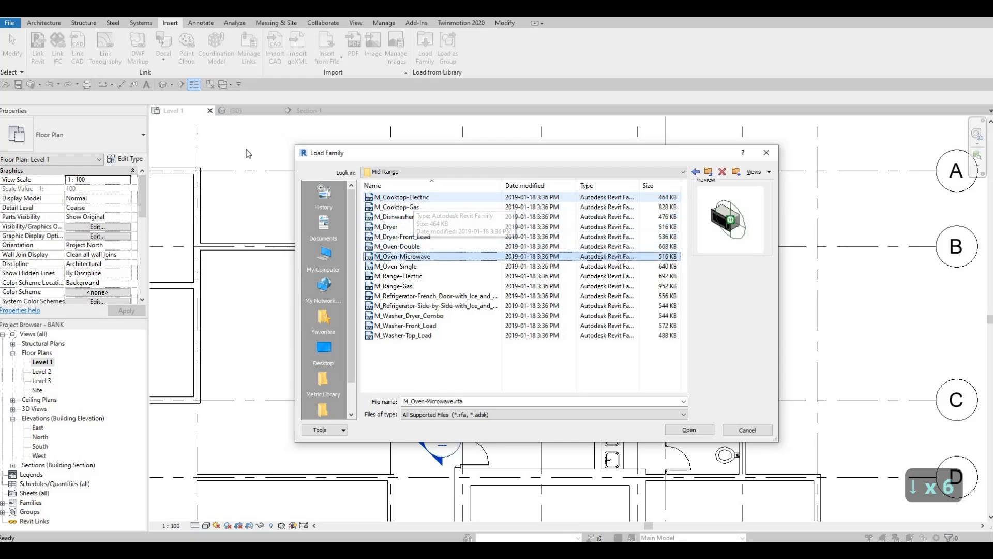
# Load the M_Hood-Wall family from the High-End domestic appliance folder
pyautogui.press('BackSpace')
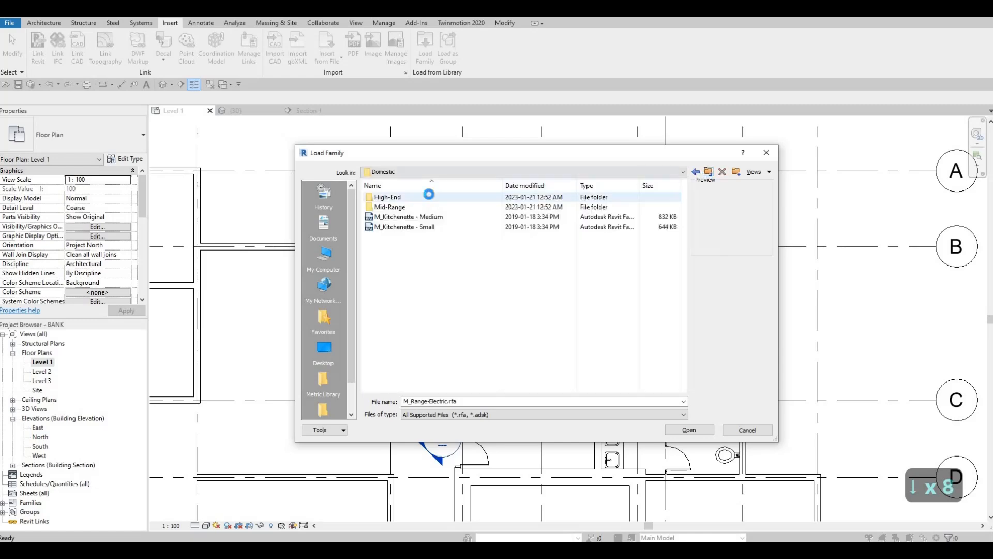
pyautogui.press('Return')
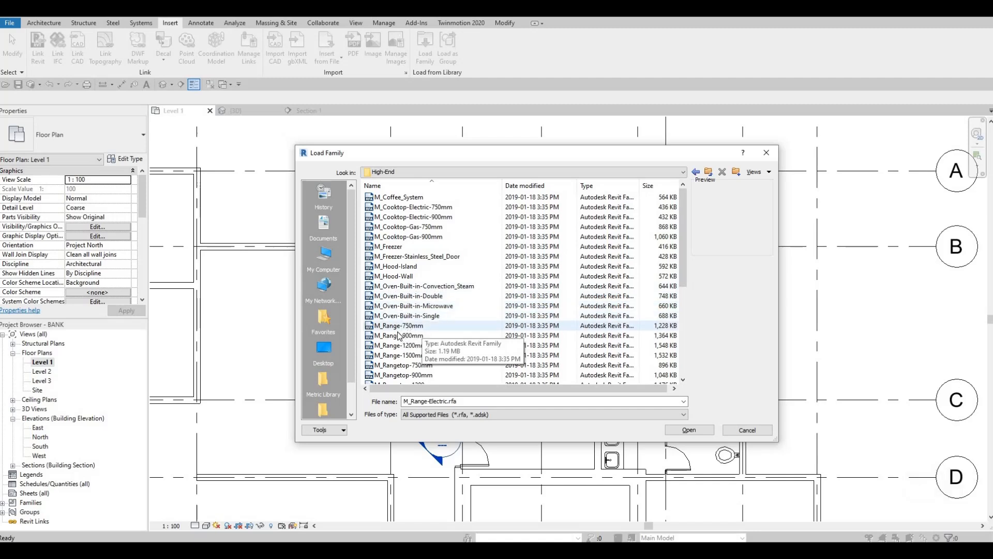
pyautogui.click(400, 335)
pyautogui.scroll(-1, 397, 310)
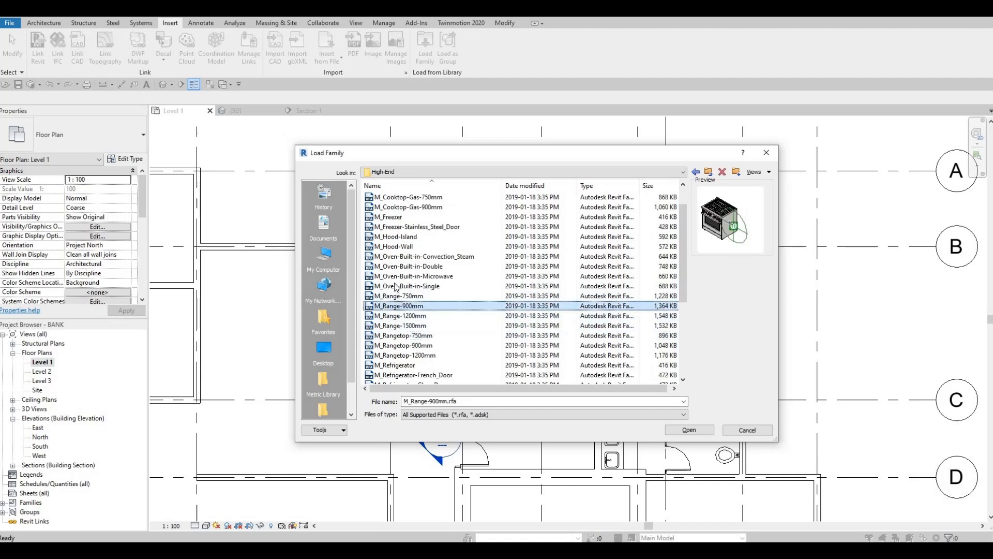
pyautogui.click(396, 236)
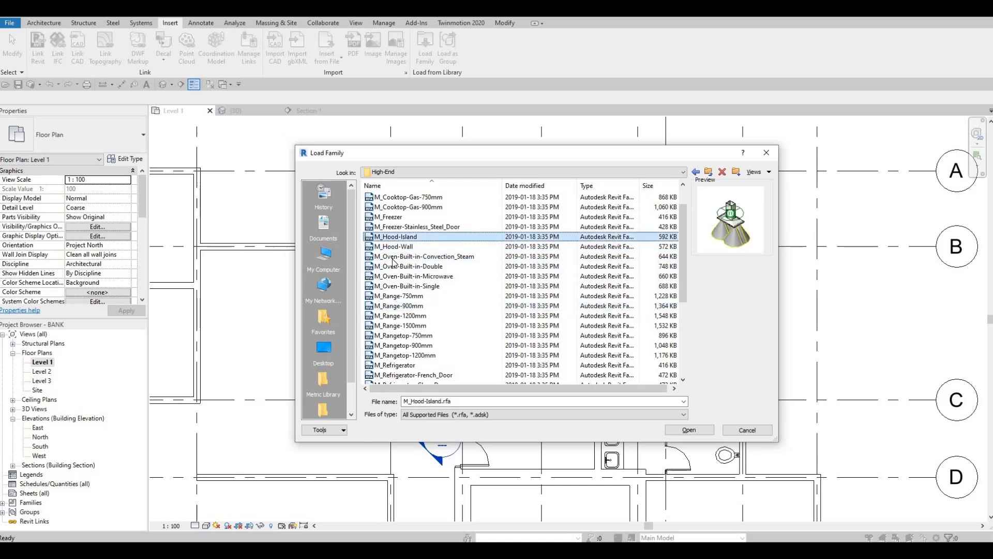
pyautogui.click(392, 248)
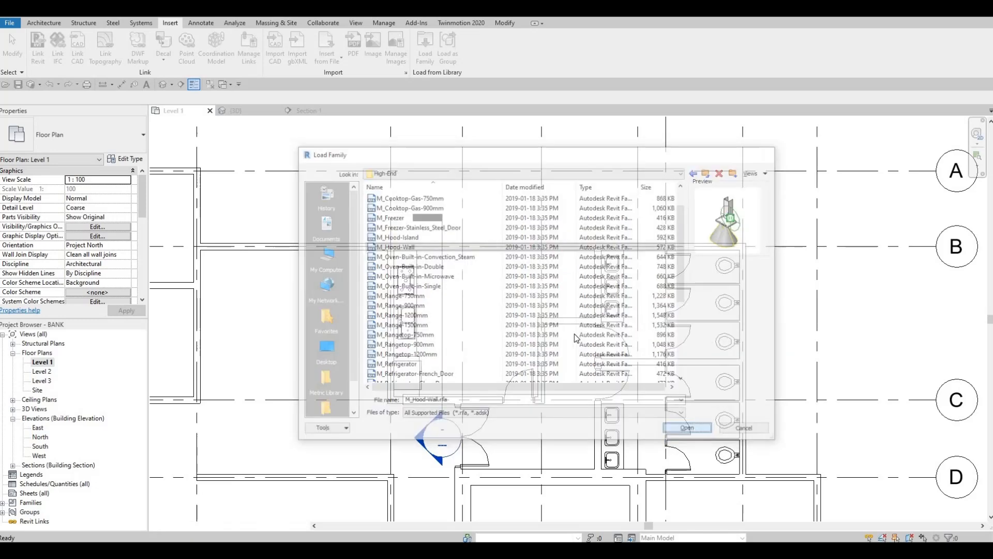
# Place the 900mm M_Hood-Wall component against the wall behind the gas cooktop, rotated to face into the kitchen
pyautogui.press('c')
pyautogui.press('m')
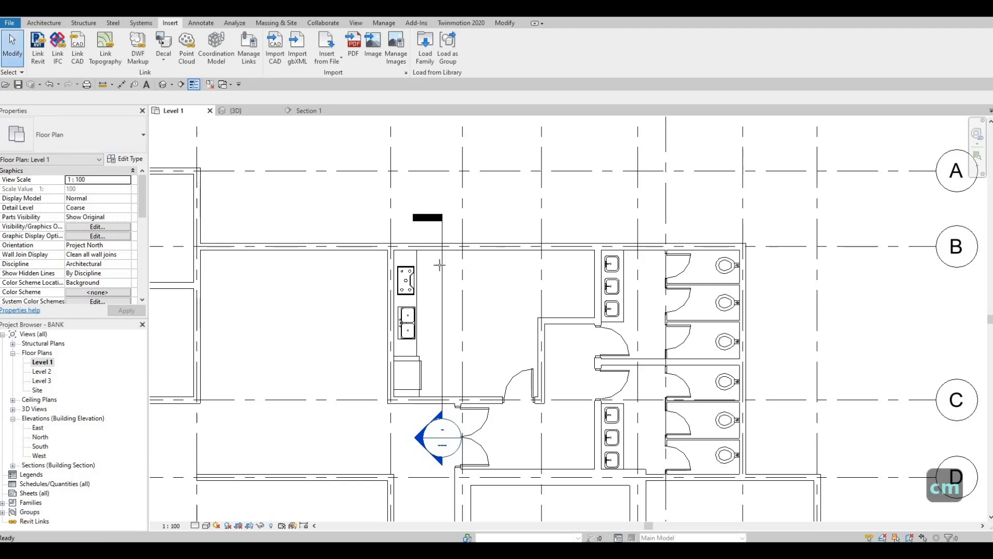
pyautogui.scroll(3, 439, 262)
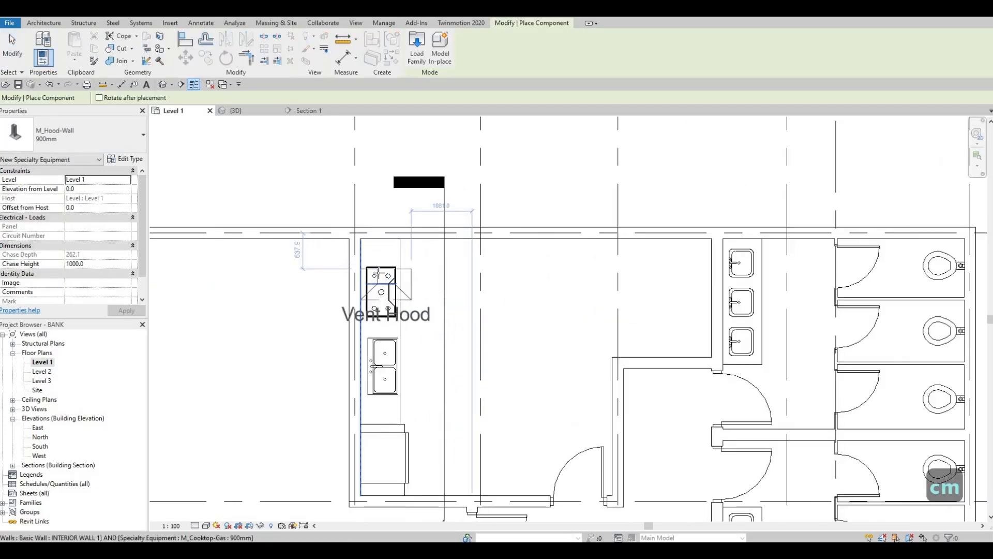
pyautogui.press('space')
pyautogui.scroll(2, 376, 298)
pyautogui.press('space')
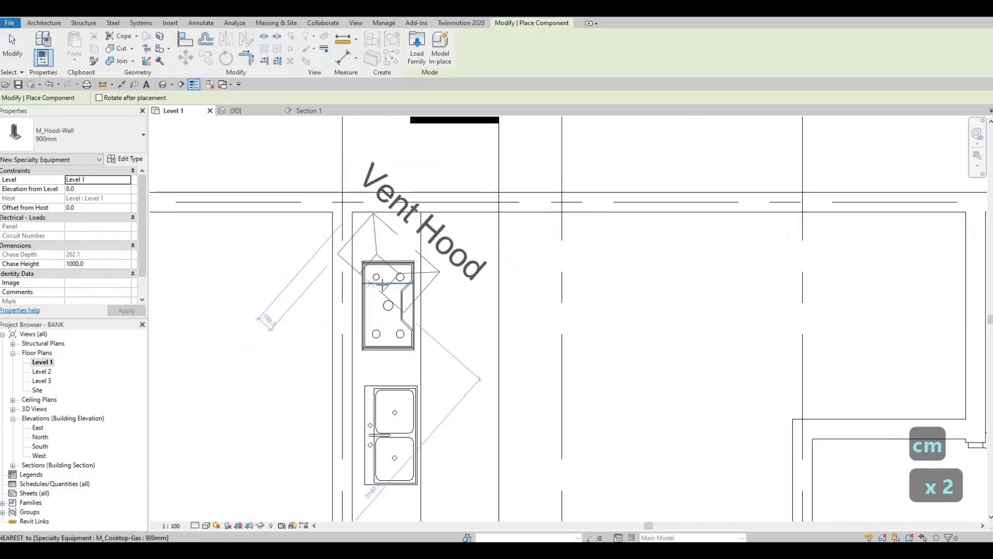
pyautogui.press('space')
pyautogui.press('space')
pyautogui.press('space')
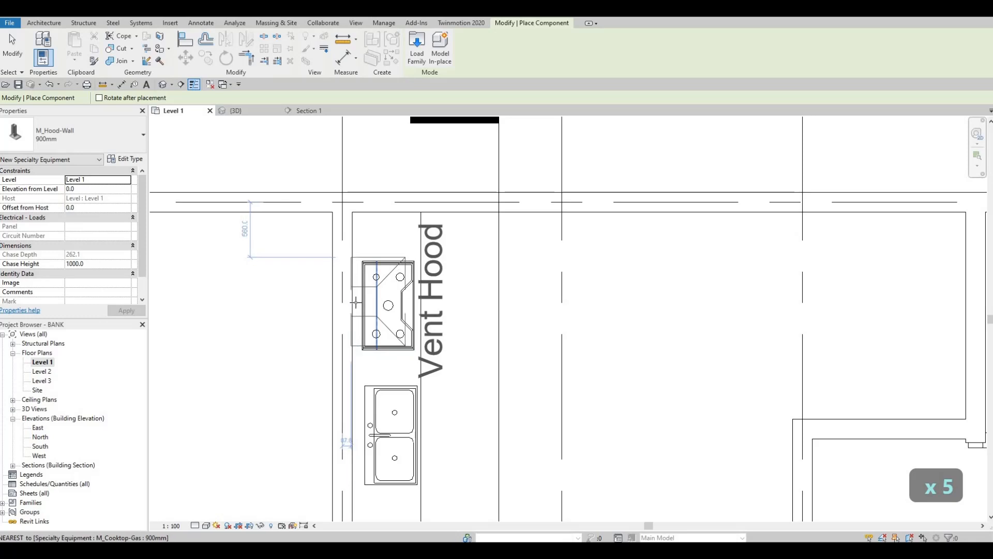
pyautogui.click(356, 302)
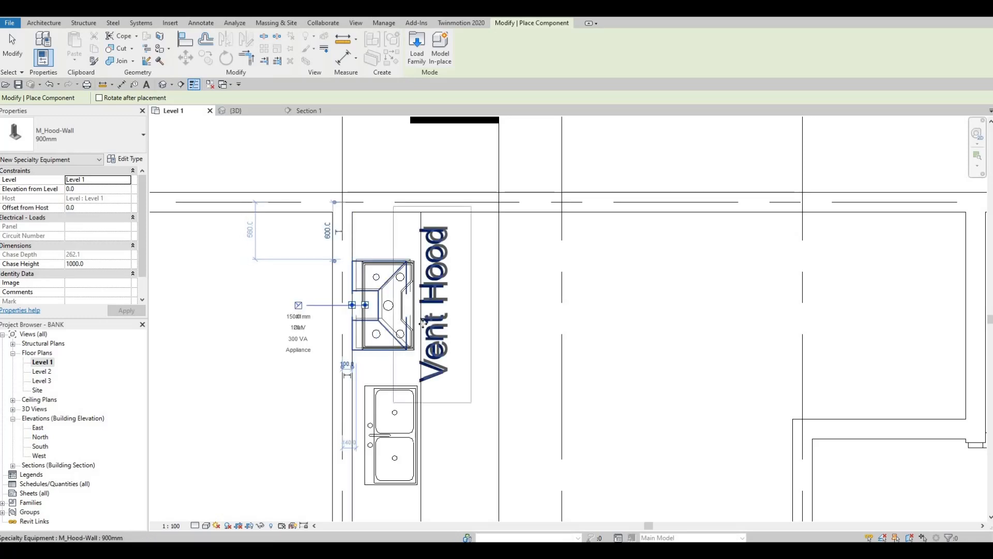
pyautogui.press('Escape')
pyautogui.press('Escape')
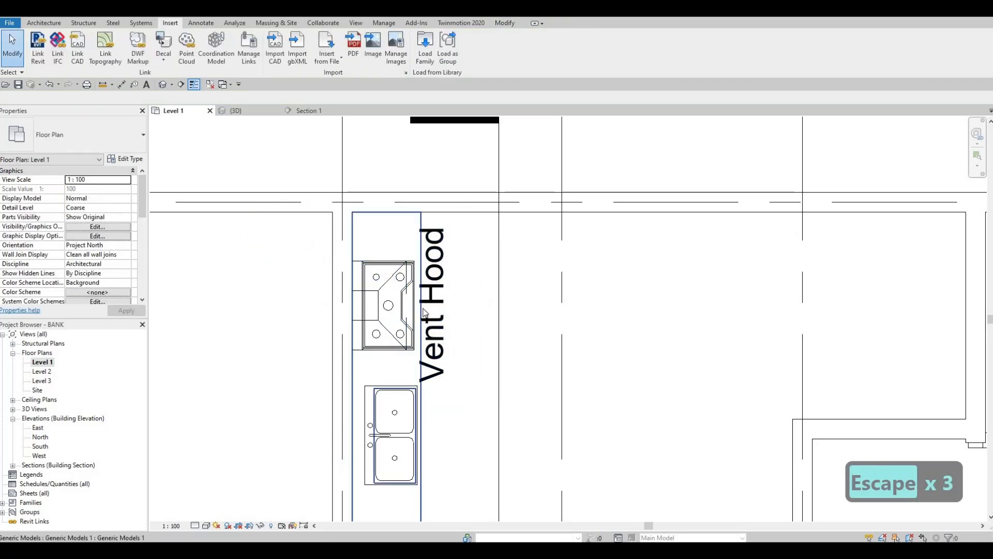
# Turn off Show Label in the type properties of the vent hood over the cooktop
pyautogui.click(348, 273)
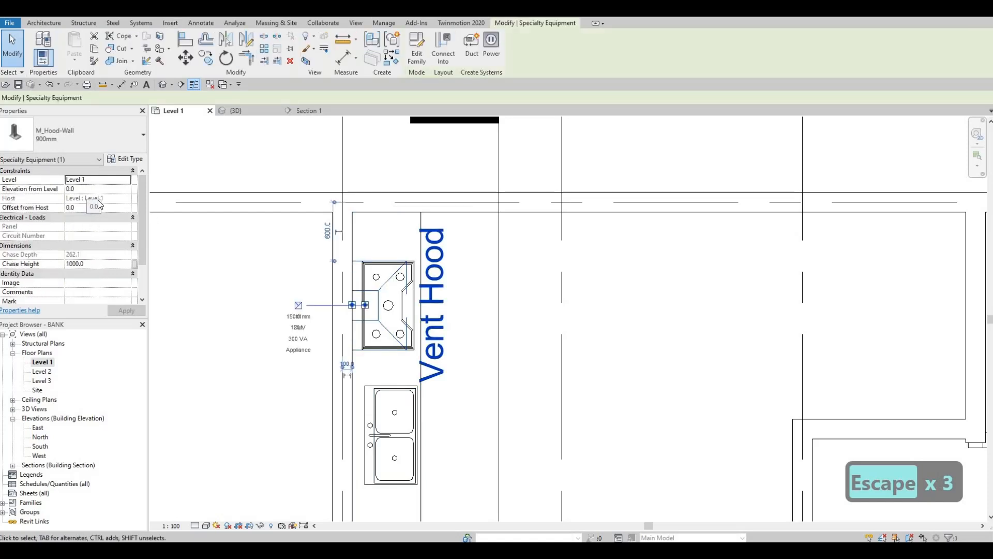
pyautogui.click(125, 159)
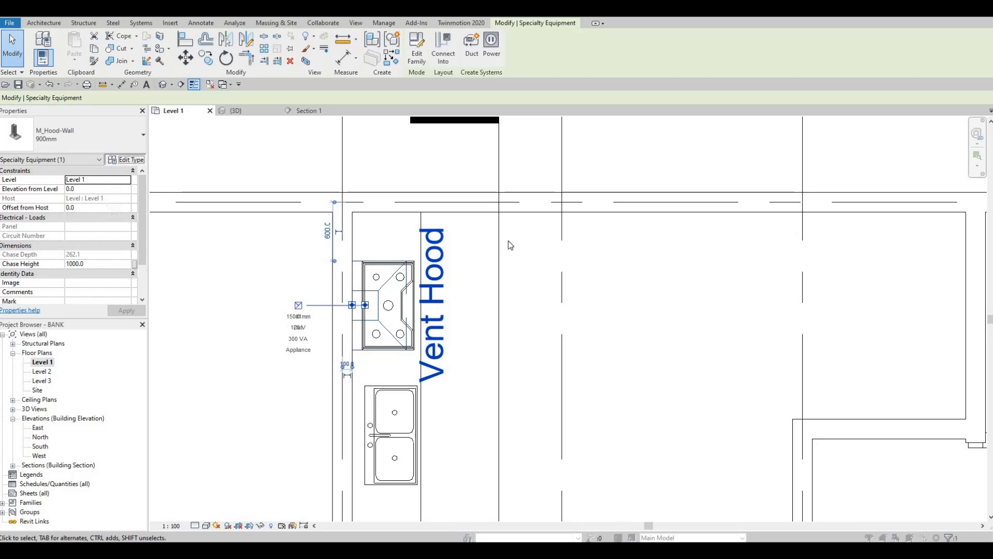
pyautogui.click(543, 202)
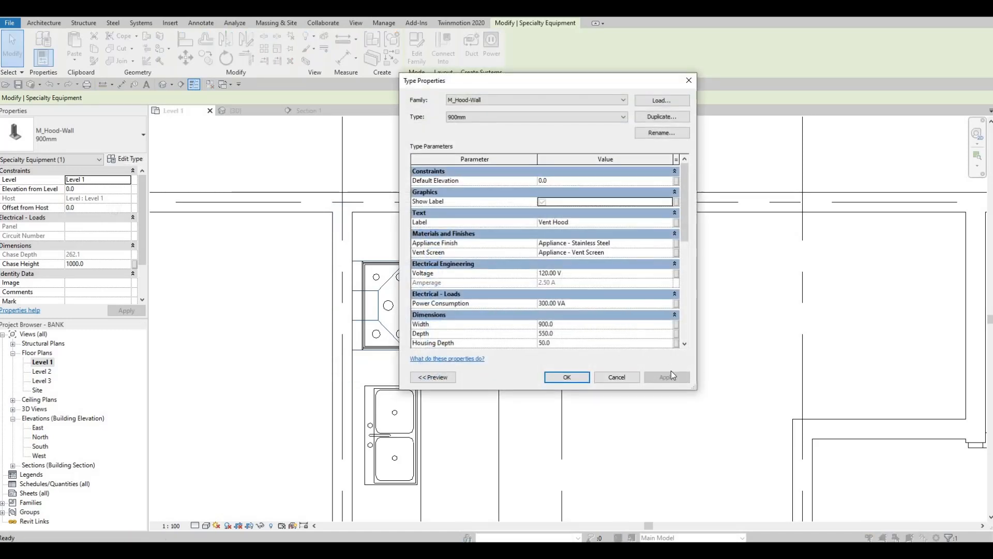
pyautogui.click(567, 377)
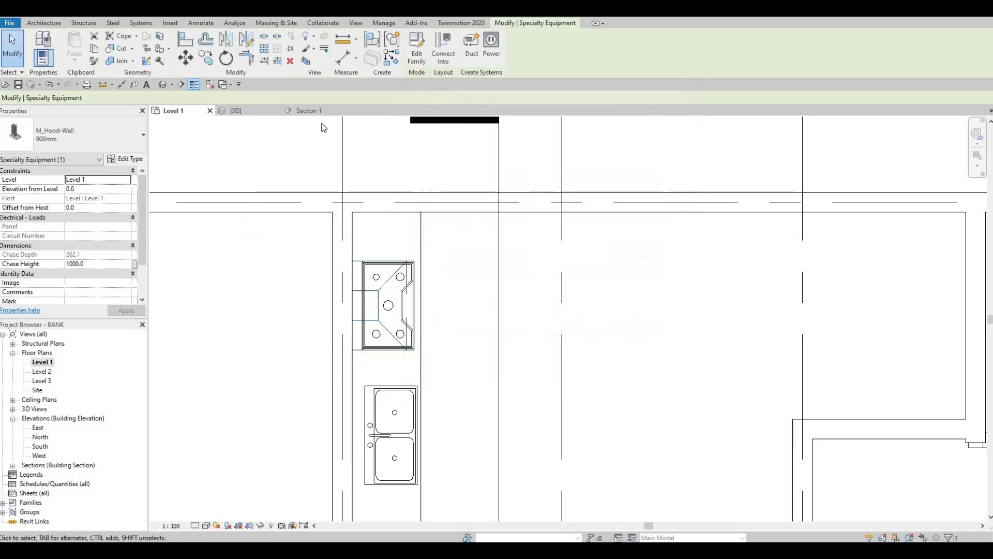
# Deselect the vent hood and open Section 1 to show the kitchen's full height from Level 1 to Level 2
pyautogui.scroll(-4, 510, 262)
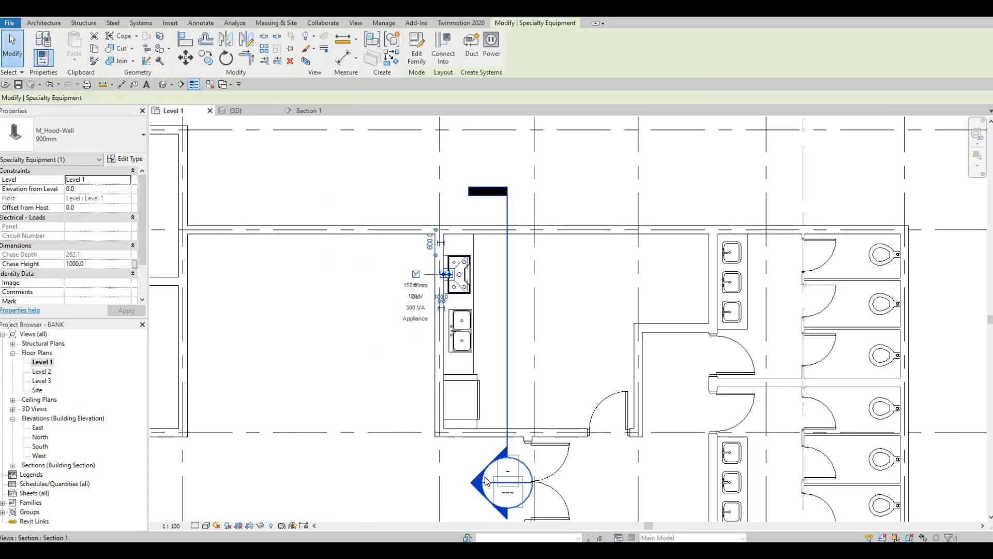
pyautogui.press('Escape')
pyautogui.doubleClick(484, 482)
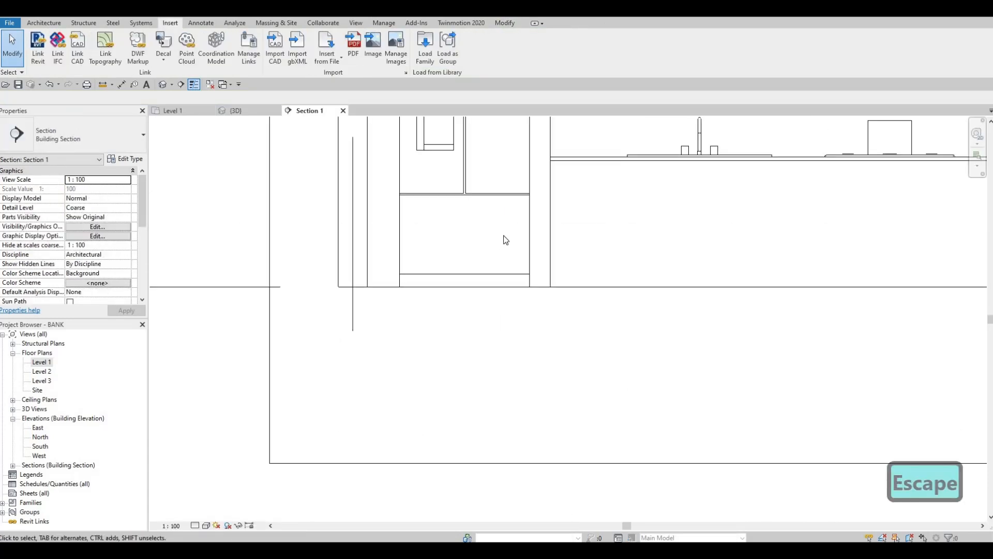
pyautogui.scroll(-2, 513, 308)
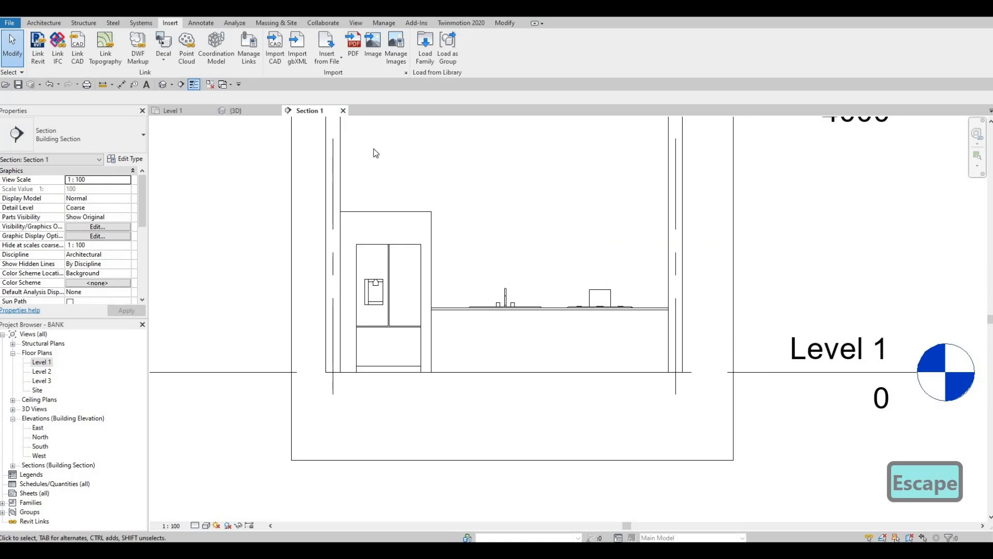
pyautogui.moveTo(453, 263); pyautogui.dragTo(423, 221, button='middle')
pyautogui.scroll(-2, 423, 223)
pyautogui.moveTo(432, 277); pyautogui.dragTo(412, 355, button='middle')
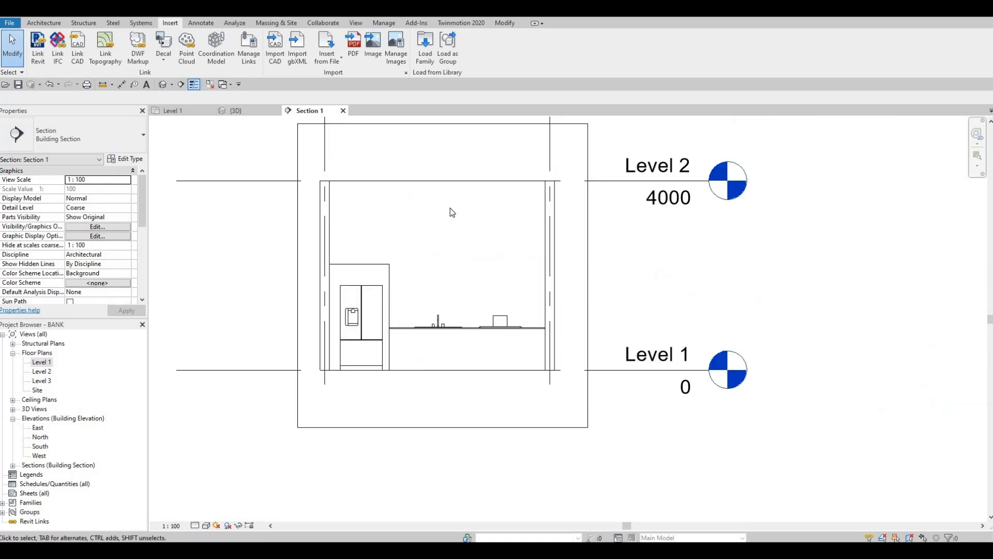
# Nudge the vent hood up above the cooktop to an elevation of 1880 mm from Level 1
pyautogui.click(507, 321)
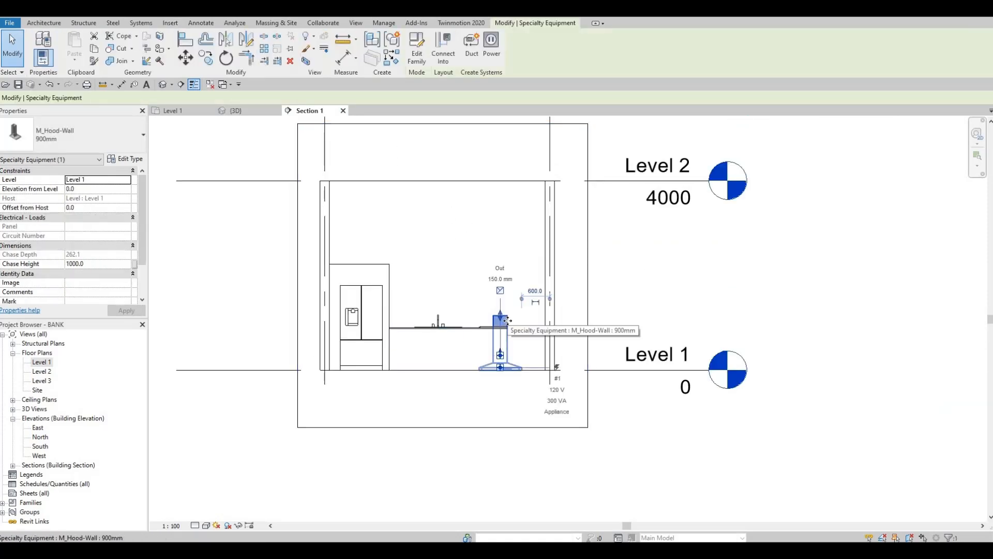
pyautogui.press('Up')
pyautogui.press('Up')
pyautogui.press('Up')
pyautogui.press('Up')
pyautogui.press('Up')
pyautogui.press('Up')
pyautogui.press('Up')
pyautogui.press('Up')
pyautogui.press('Up')
pyautogui.press('Up')
pyautogui.press('Up')
pyautogui.press('Up')
pyautogui.press('Up')
pyautogui.press('Up')
pyautogui.press('Up')
pyautogui.press('Up')
pyautogui.press('Up')
pyautogui.press('Up')
pyautogui.press('Up')
pyautogui.press('Up')
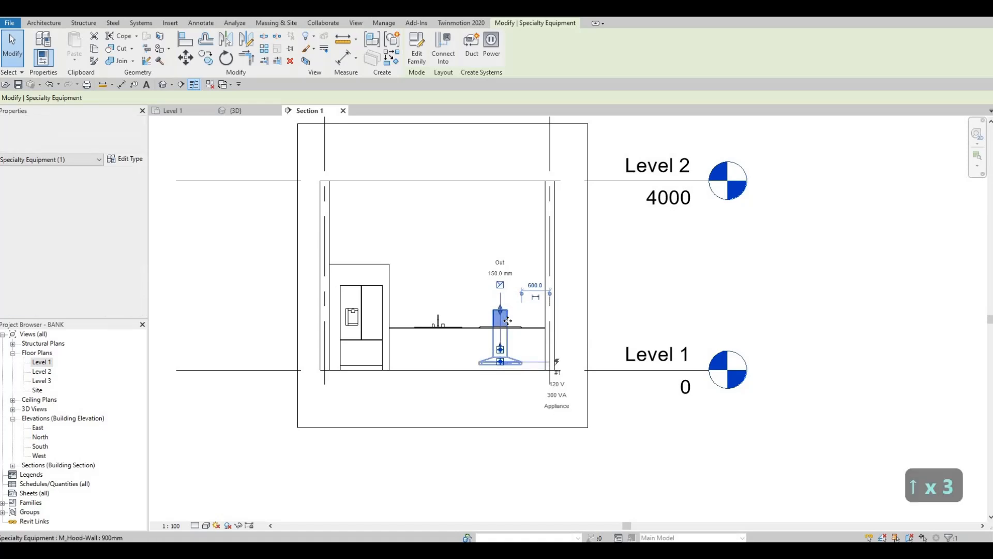
pyautogui.press('Up')
pyautogui.press('Up')
pyautogui.press('Up')
pyautogui.press('Up')
pyautogui.press('Up')
pyautogui.press('Up')
pyautogui.press('Up')
pyautogui.press('Up')
pyautogui.press('Up')
pyautogui.press('Up')
pyautogui.press('Up')
pyautogui.press('Up')
pyautogui.press('Up')
pyautogui.press('Up')
pyautogui.press('Up')
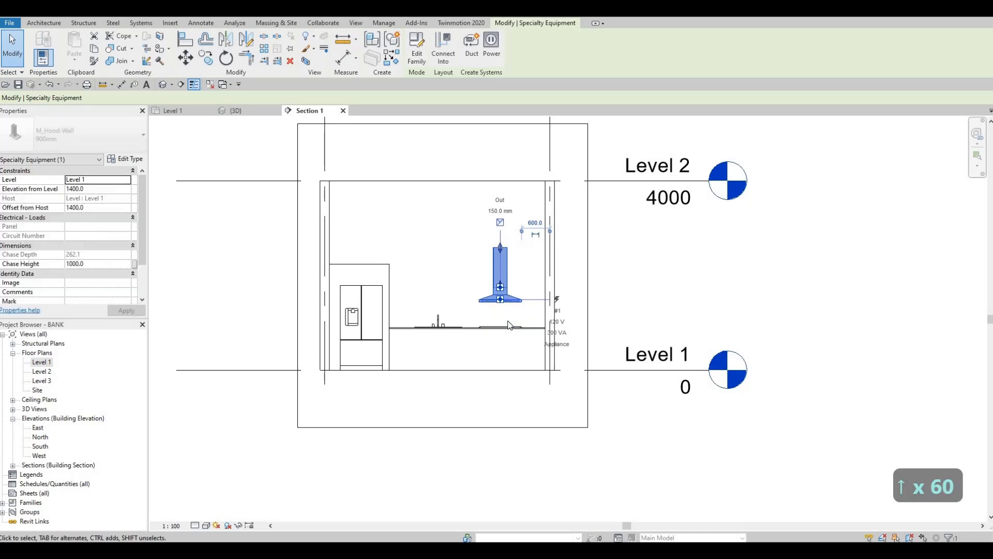
pyautogui.press('Up')
pyautogui.press('Up')
pyautogui.press('Up')
pyautogui.press('Up')
pyautogui.press('Up')
pyautogui.press('Up')
pyautogui.press('Up')
pyautogui.press('Up')
pyautogui.press('Up')
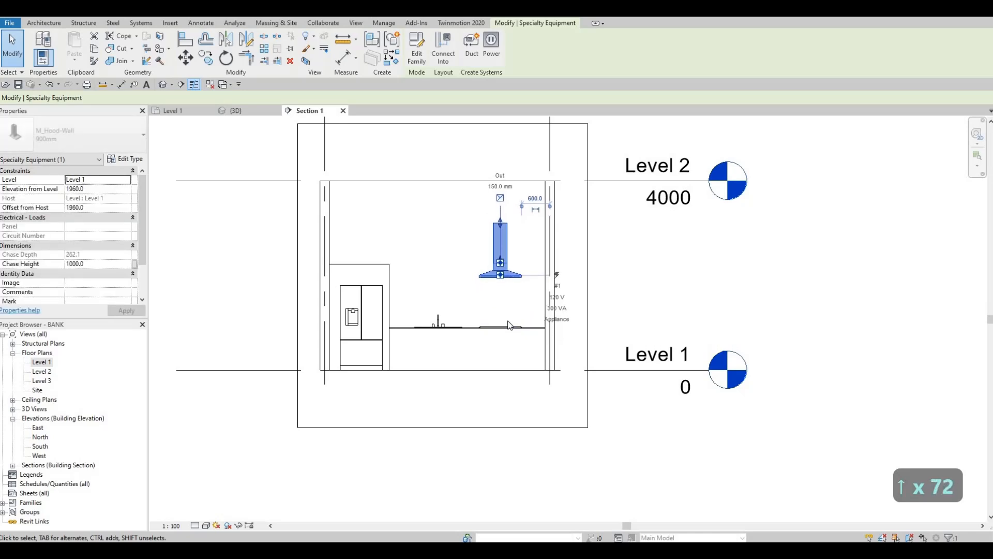
pyautogui.press('Up')
pyautogui.press('Down')
pyautogui.press('Up')
pyautogui.press('Up')
pyautogui.press('Up')
pyautogui.press('Down')
pyautogui.press('Down')
pyautogui.press('Up')
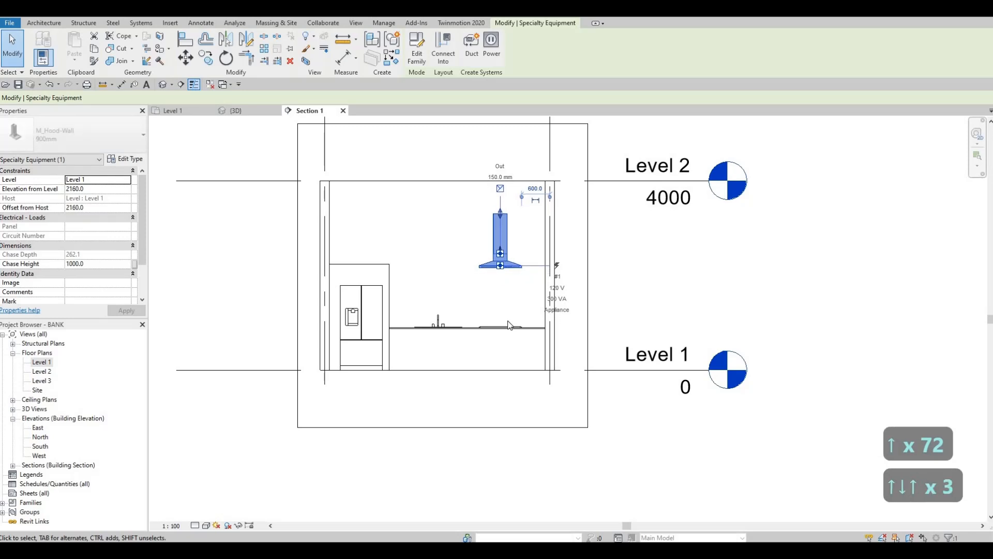
pyautogui.press('Down')
pyautogui.press('Up')
pyautogui.press('Down')
pyautogui.press('Up')
pyautogui.press('Down')
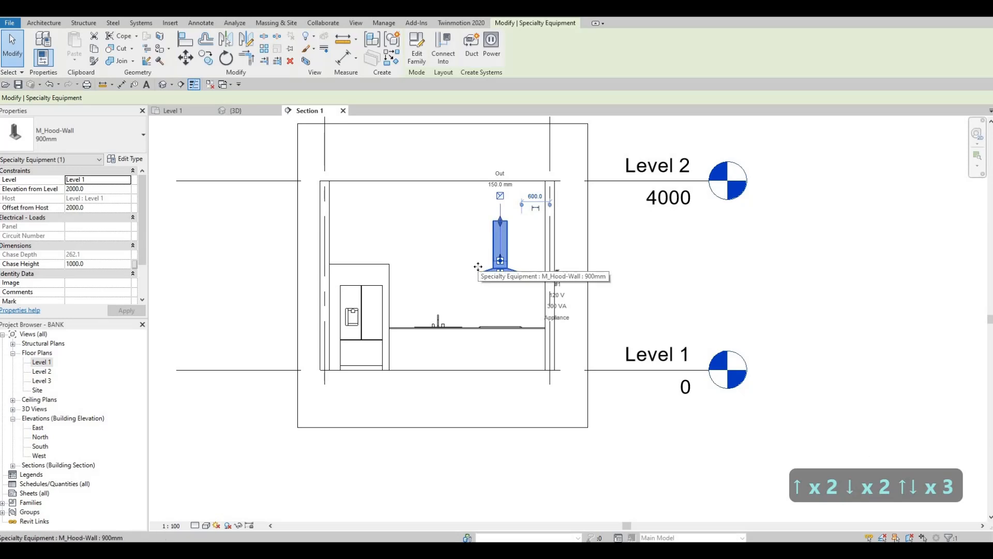
pyautogui.press('Down')
pyautogui.press('Down')
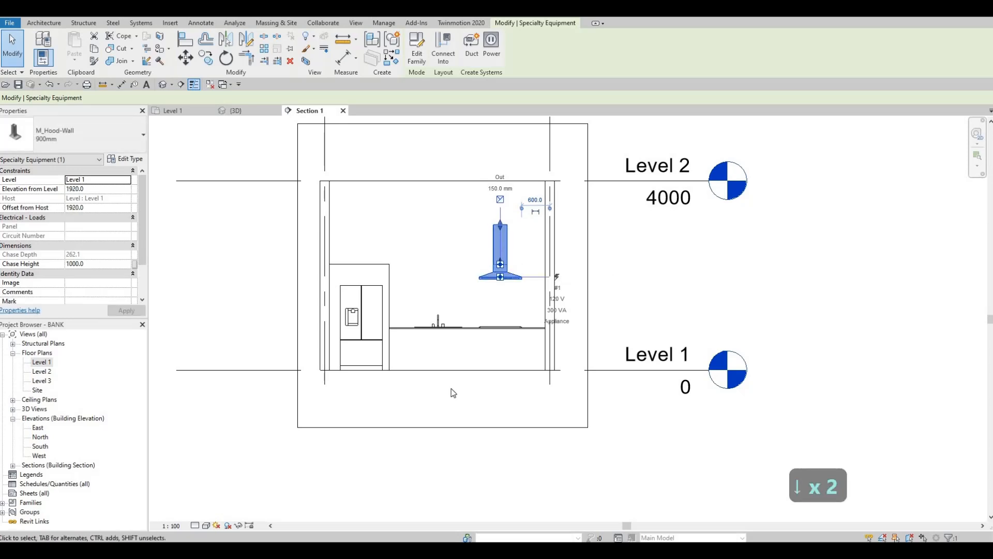
pyautogui.press('Down')
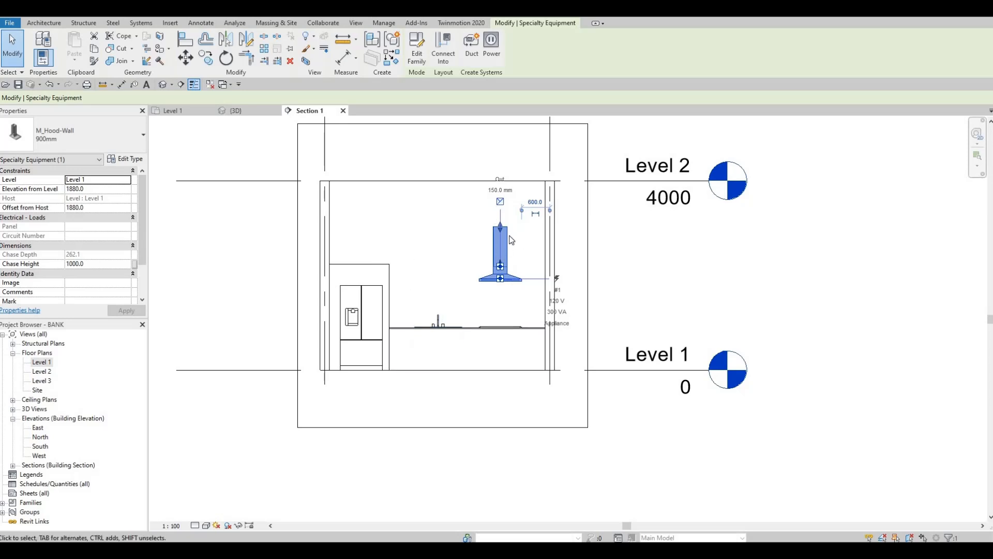
# Stretch the top of the refrigerator surround up to roughly the vent hood's top
pyautogui.click(361, 261)
pyautogui.moveTo(361, 258)
pyautogui.mouseDown()
pyautogui.moveTo(365, 235)
pyautogui.moveTo(367, 243)
pyautogui.mouseUp()
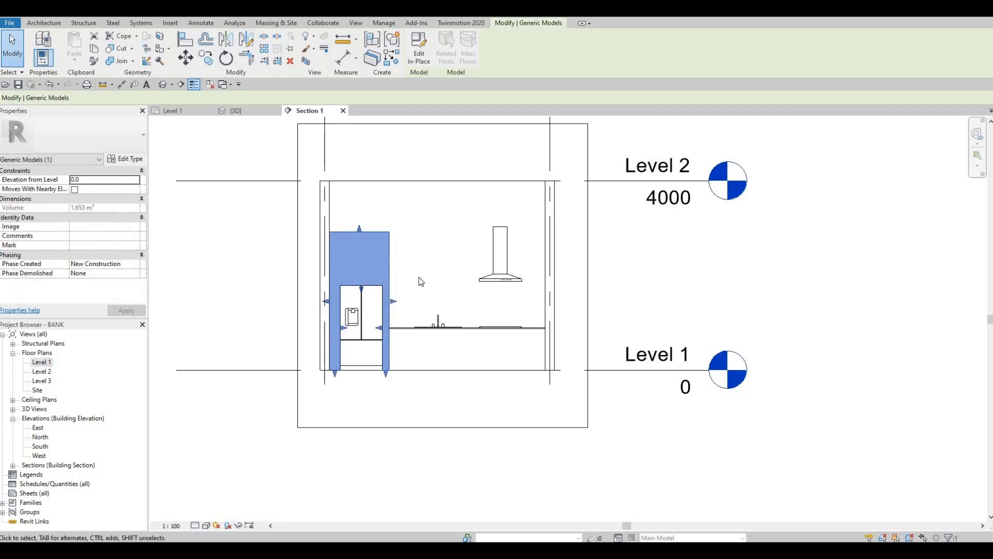
pyautogui.press('Escape')
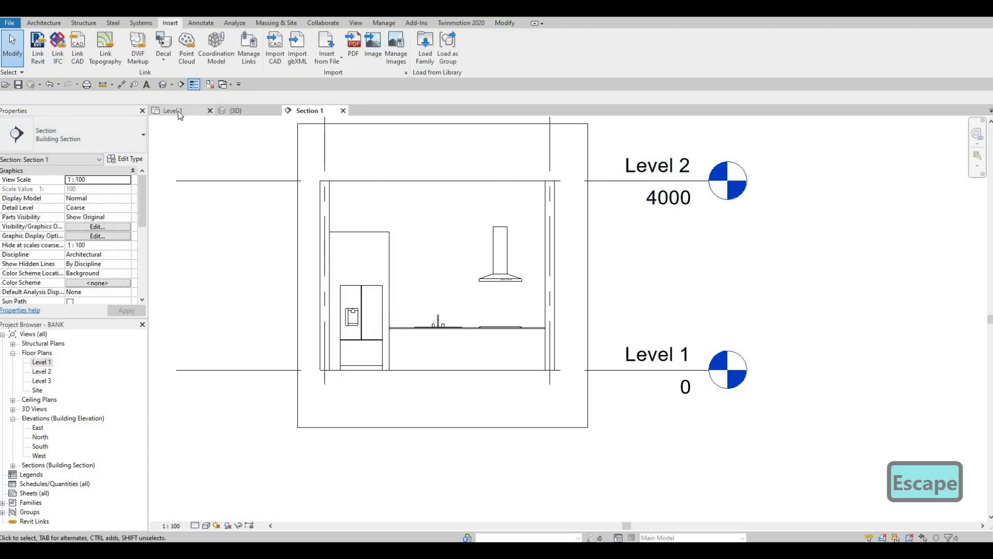
# Return to the Level 1 floor plan and show the whole building
pyautogui.click(177, 110)
pyautogui.scroll(-8, 381, 216)
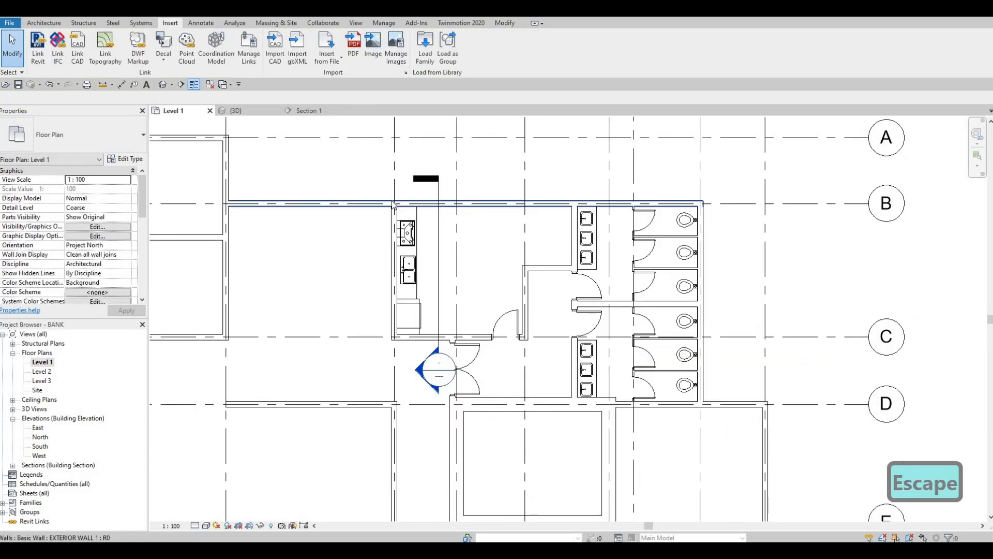
pyautogui.moveTo(428, 255); pyautogui.dragTo(465, 285, button='middle')
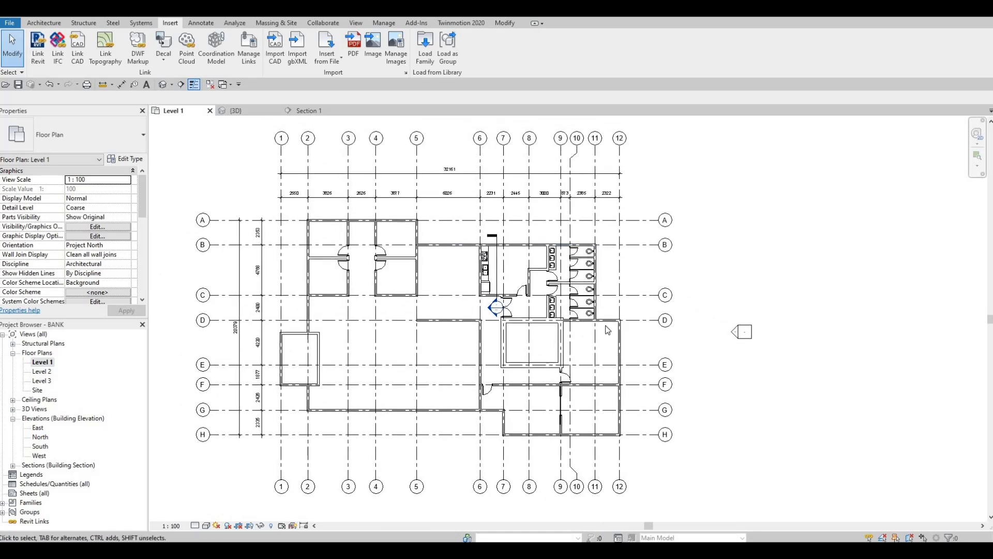